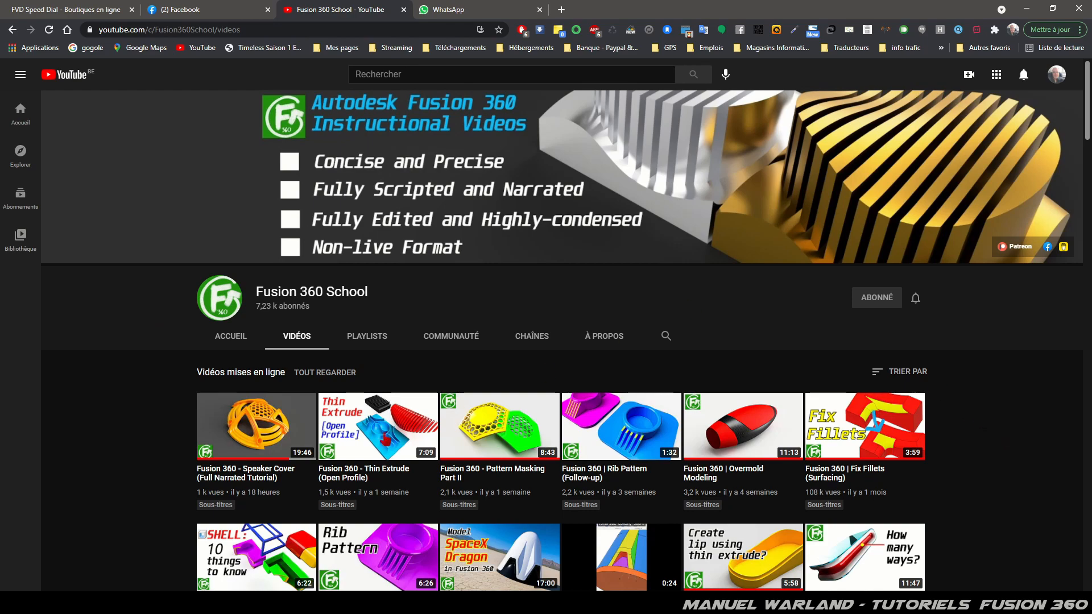
Switch to Fusion 360, create a new design and start a sketch on the front (XZ) plane.
key("alt+Tab")
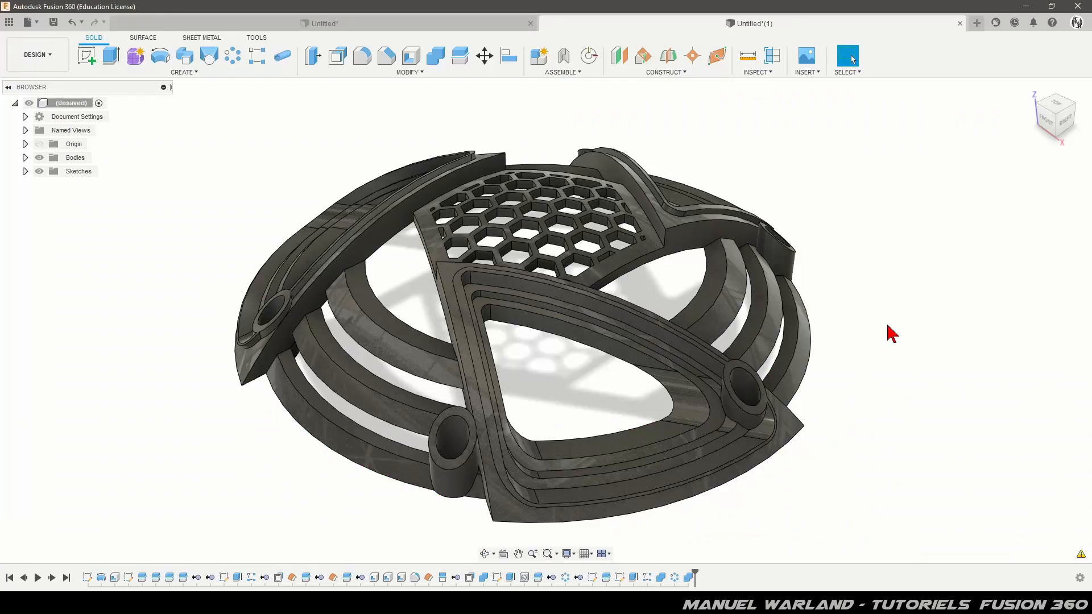
left_click(977, 23)
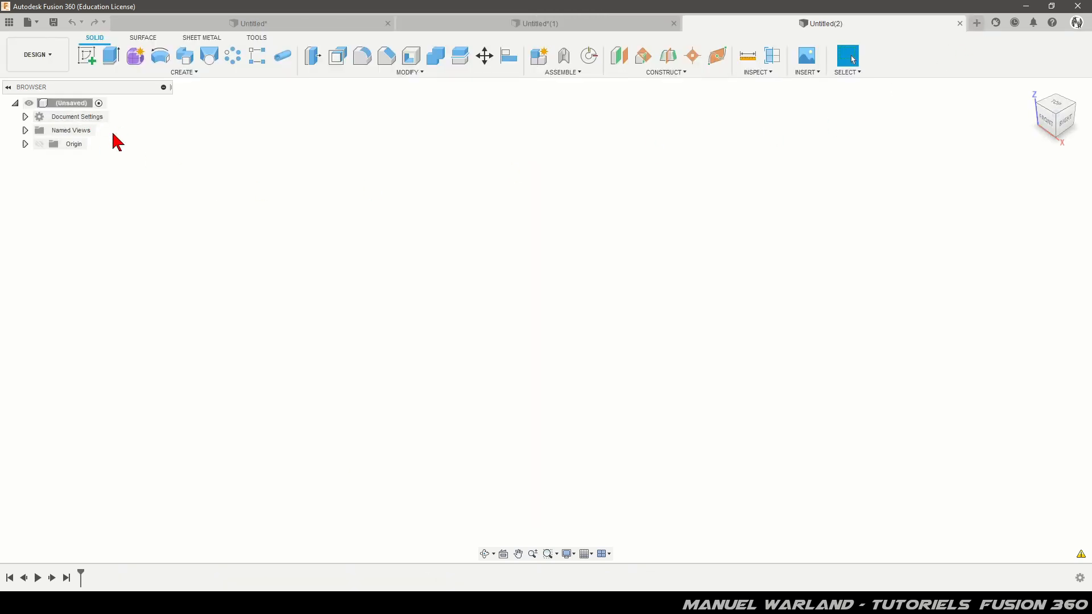
left_click(91, 61)
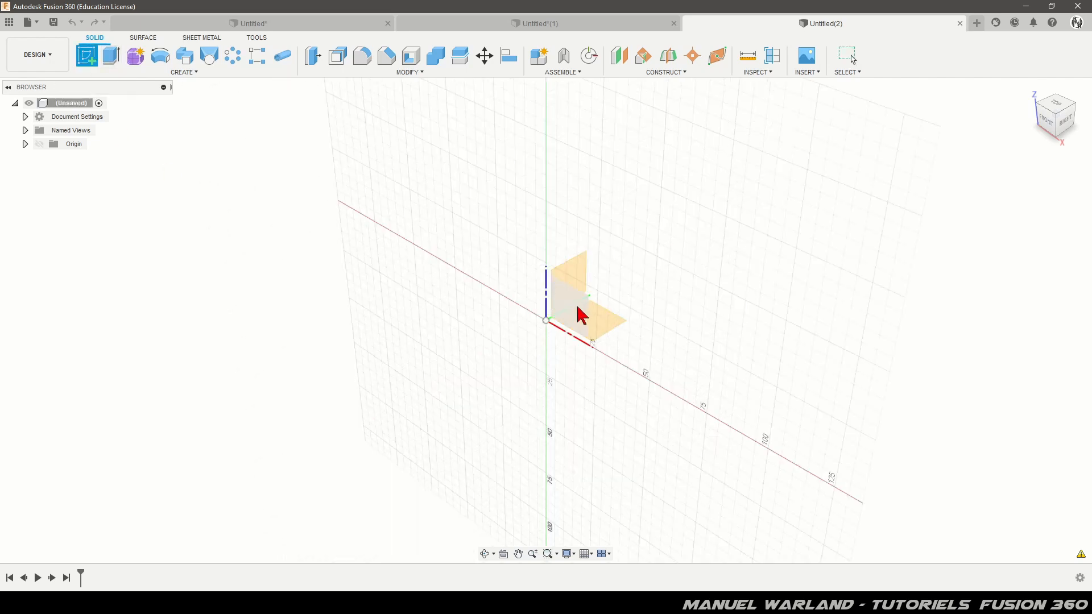
left_click(584, 314)
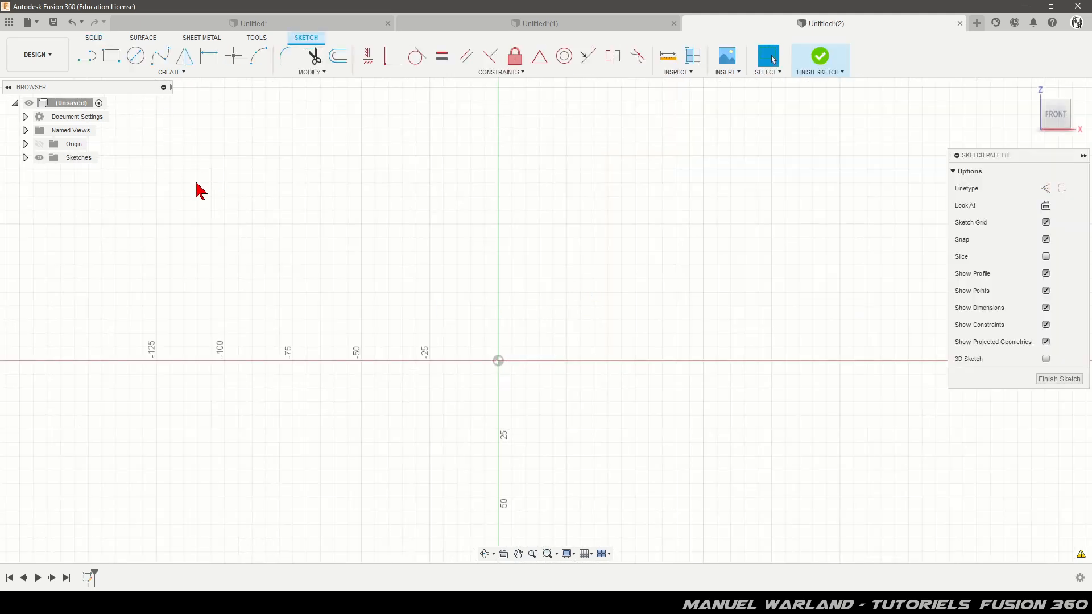
Draw a vertical line about 40 mm long upward from the origin.
left_click(87, 57)
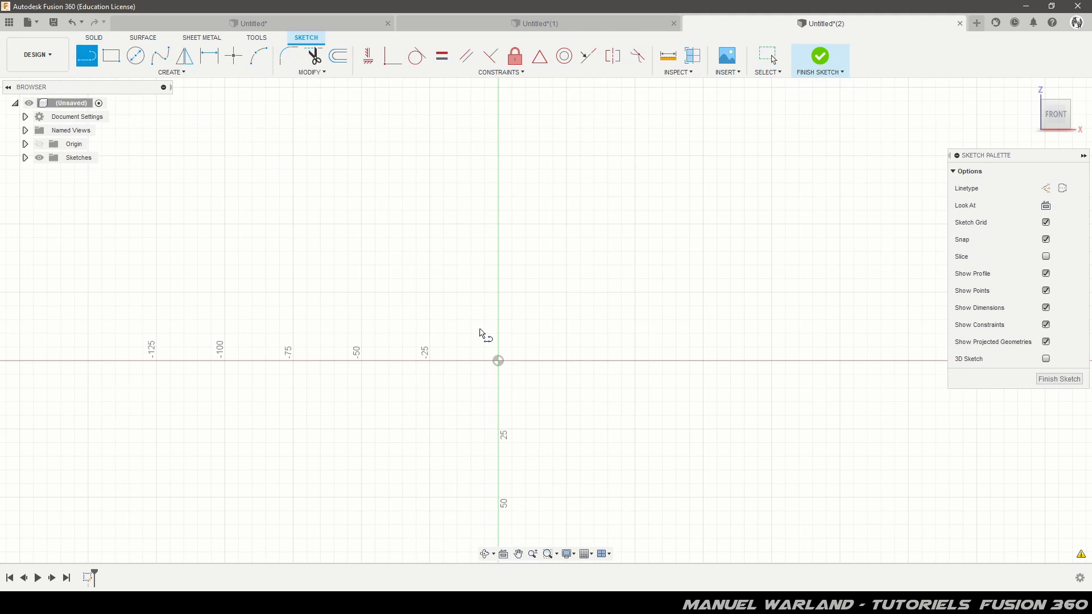
left_click(497, 361)
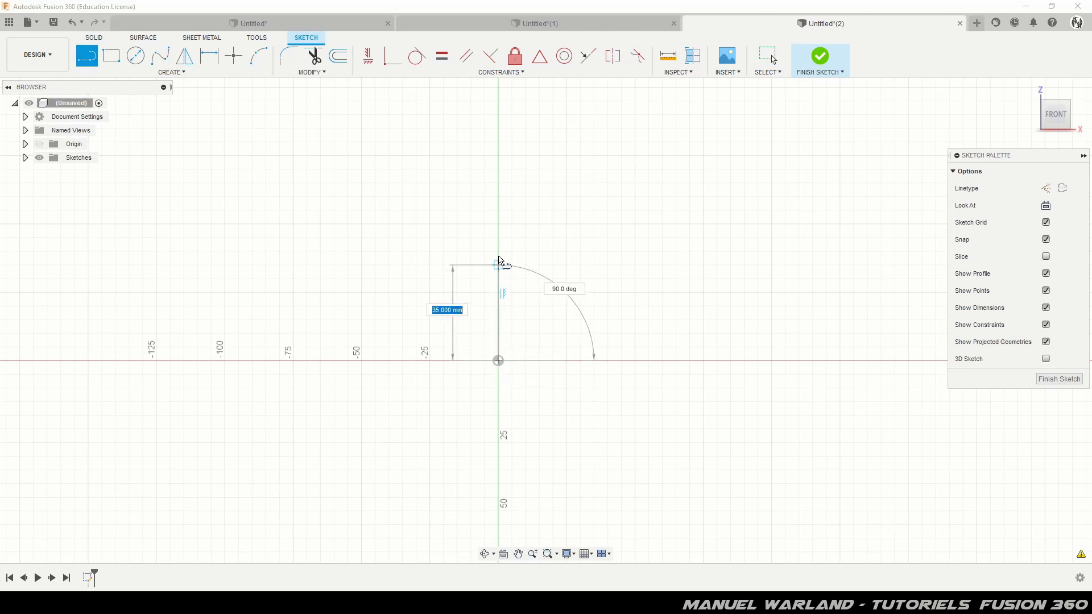
left_click(498, 252)
left_click(470, 252)
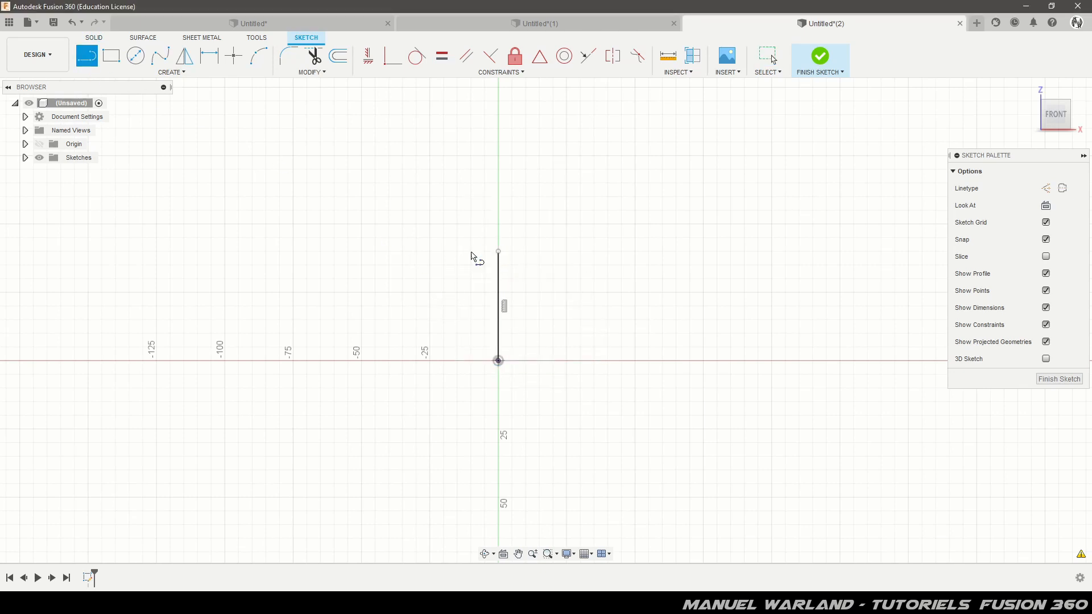
Draw an 88 mm horizontal line from the origin toward negative X and place its dimension below the line.
left_click(498, 360)
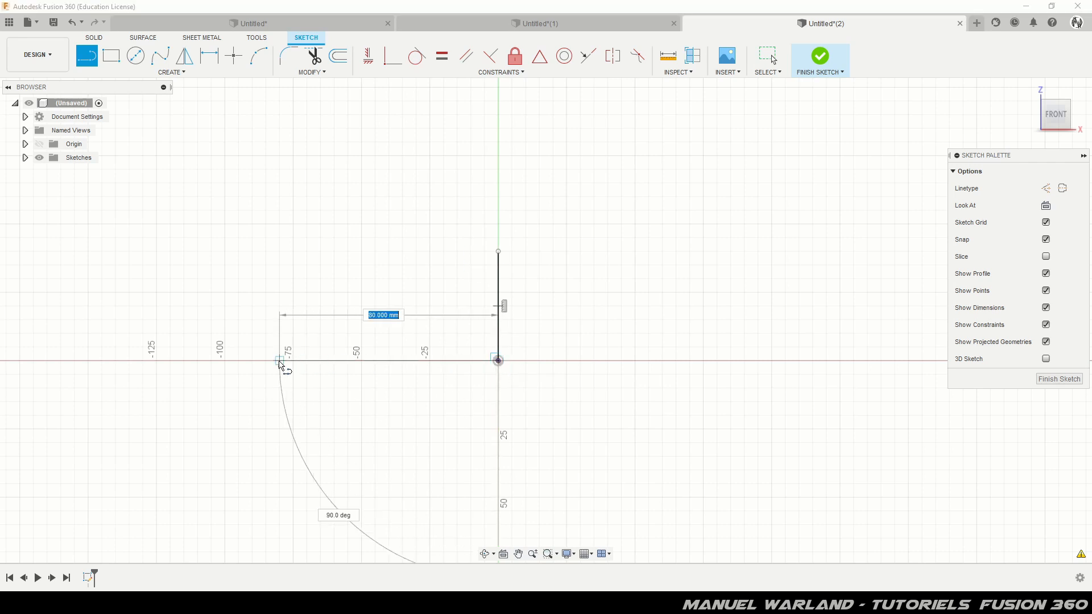
type("88")
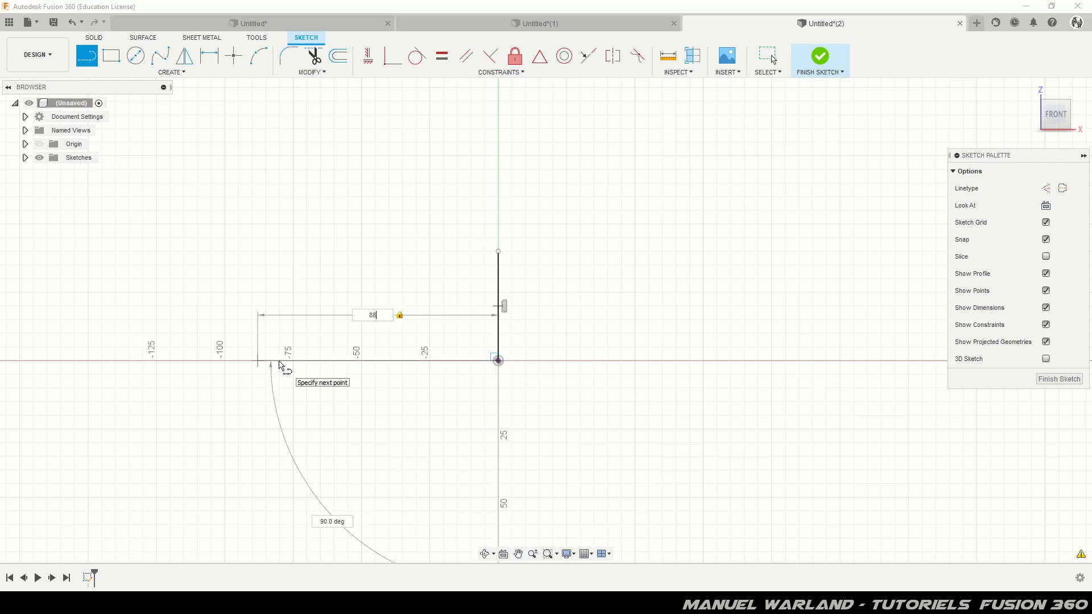
key("Return")
key("Escape")
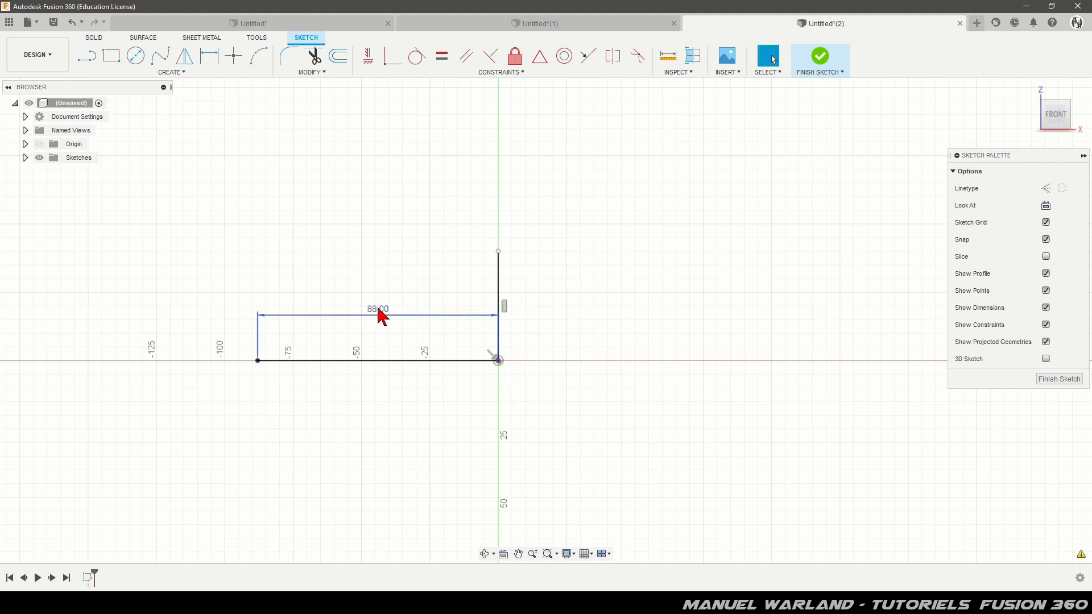
left_click_drag(378, 313, 384, 389)
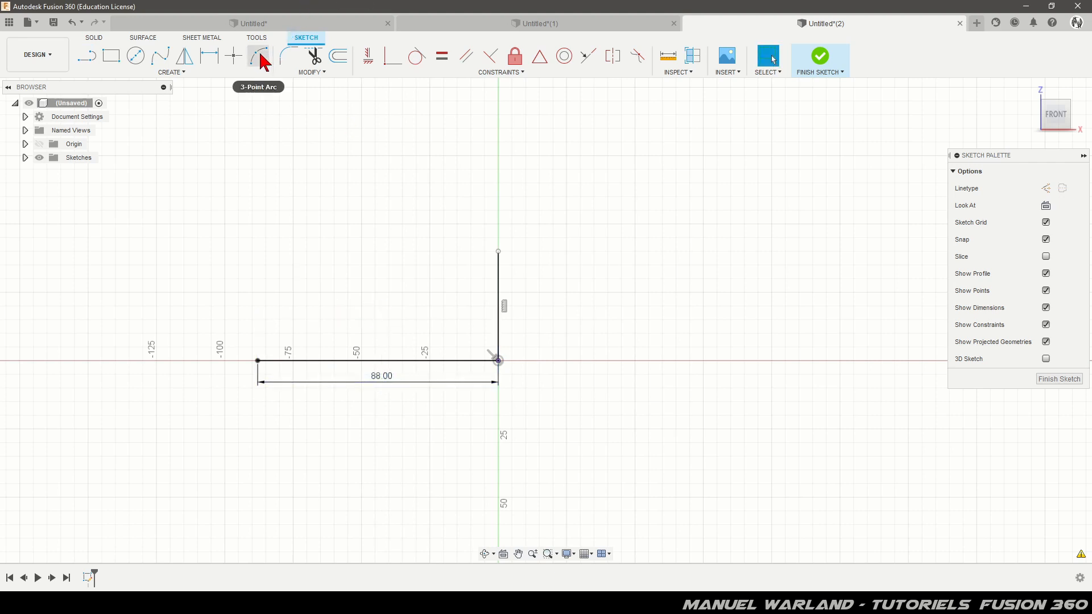
Draw an upward-bulging 3-point arc from the horizontal line's outer end to the top of the vertical line.
left_click(259, 57)
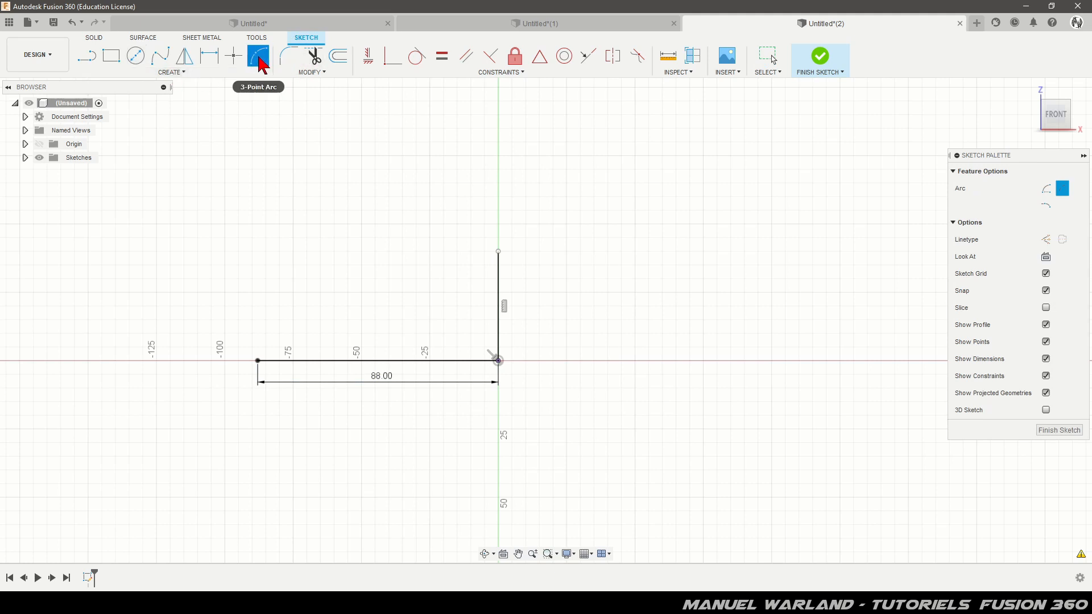
left_click(173, 73)
mouse_move(94, 124)
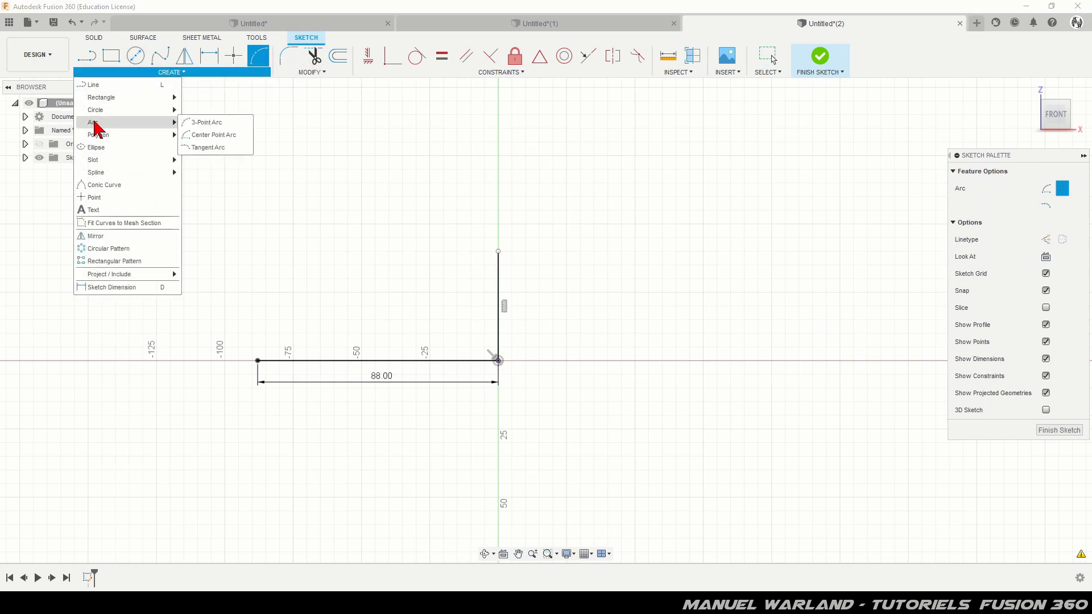
left_click(210, 126)
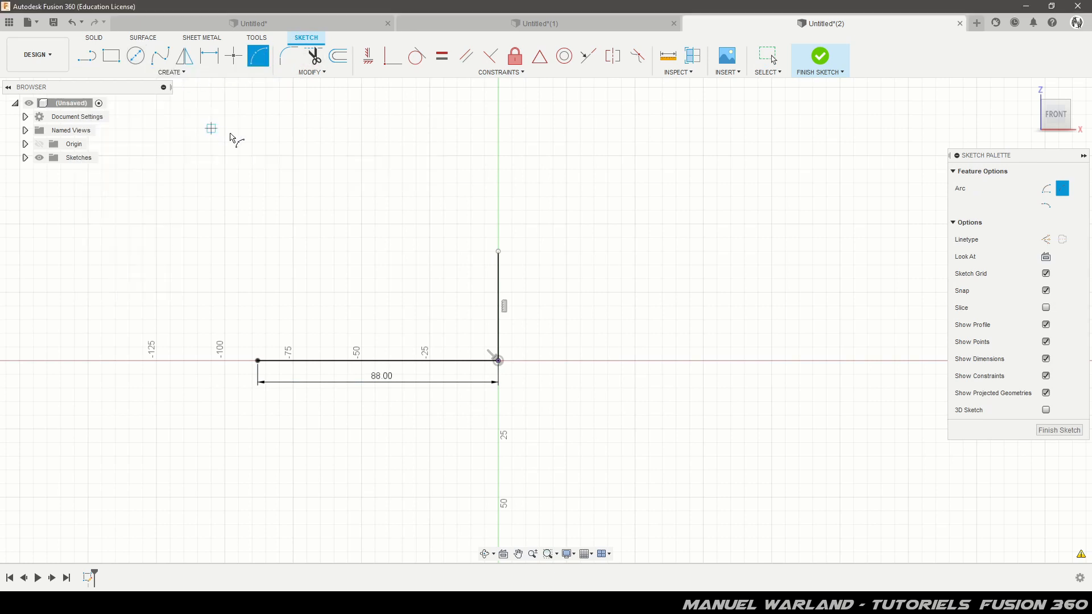
left_click(258, 361)
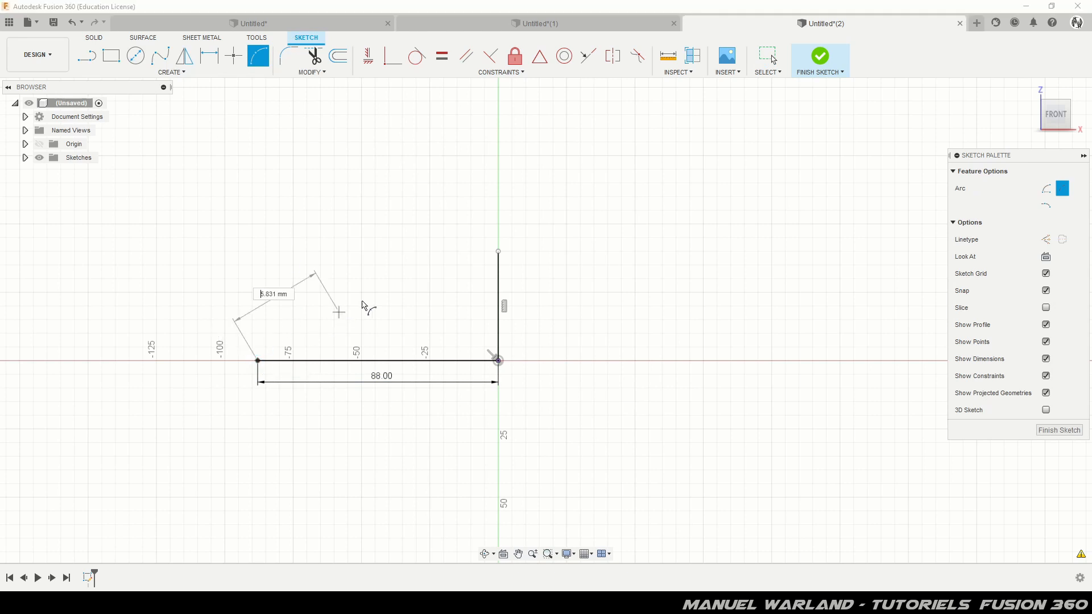
left_click(499, 252)
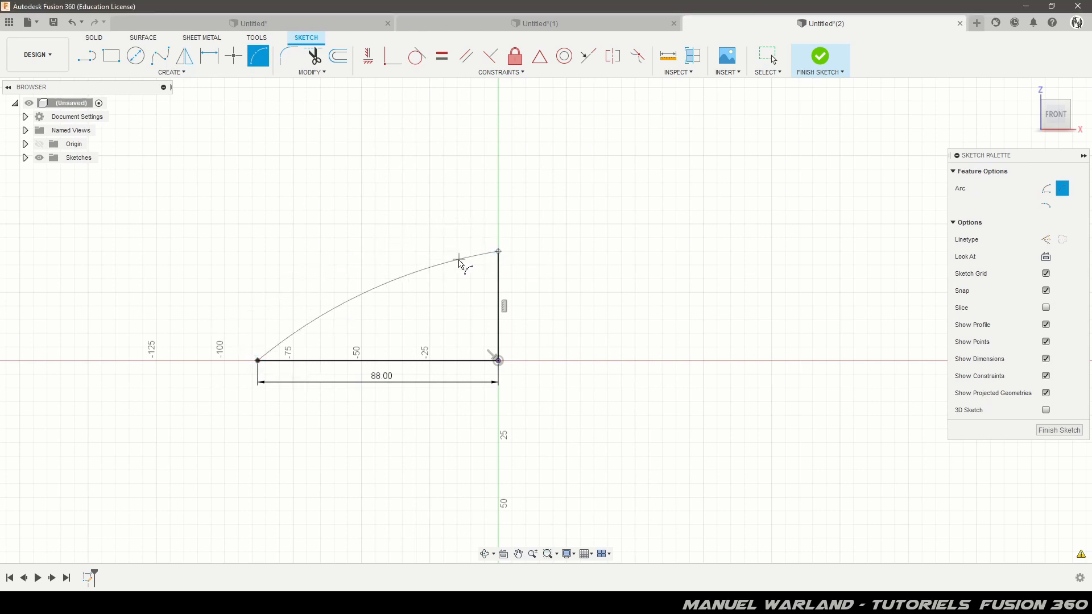
left_click(434, 262)
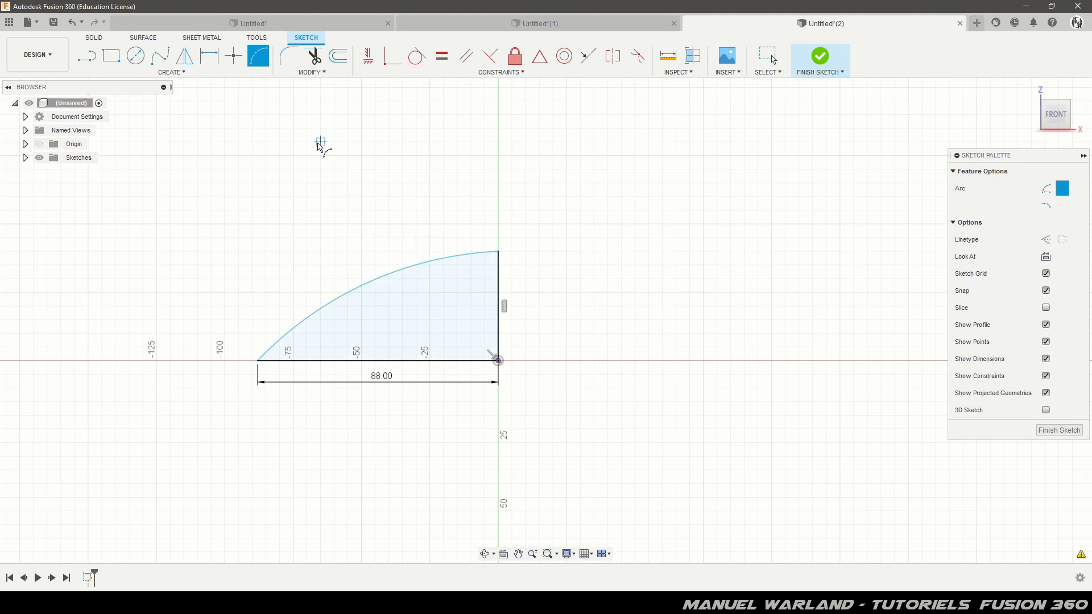
Draw a horizontal line about 15 mm long from the top of the vertical line away from the arc and make it construction geometry.
left_click(87, 57)
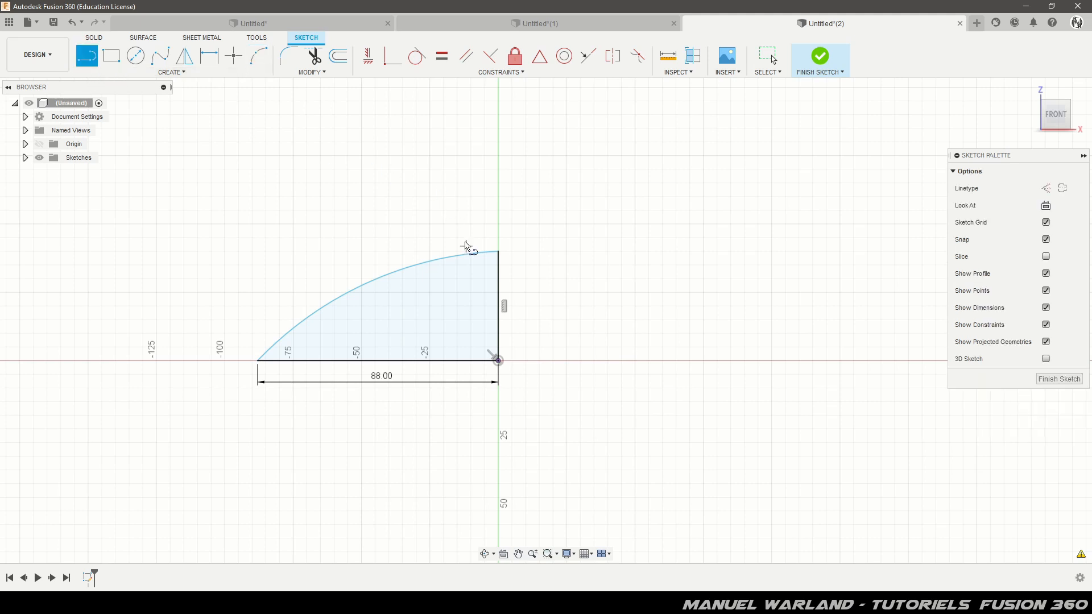
left_click(498, 253)
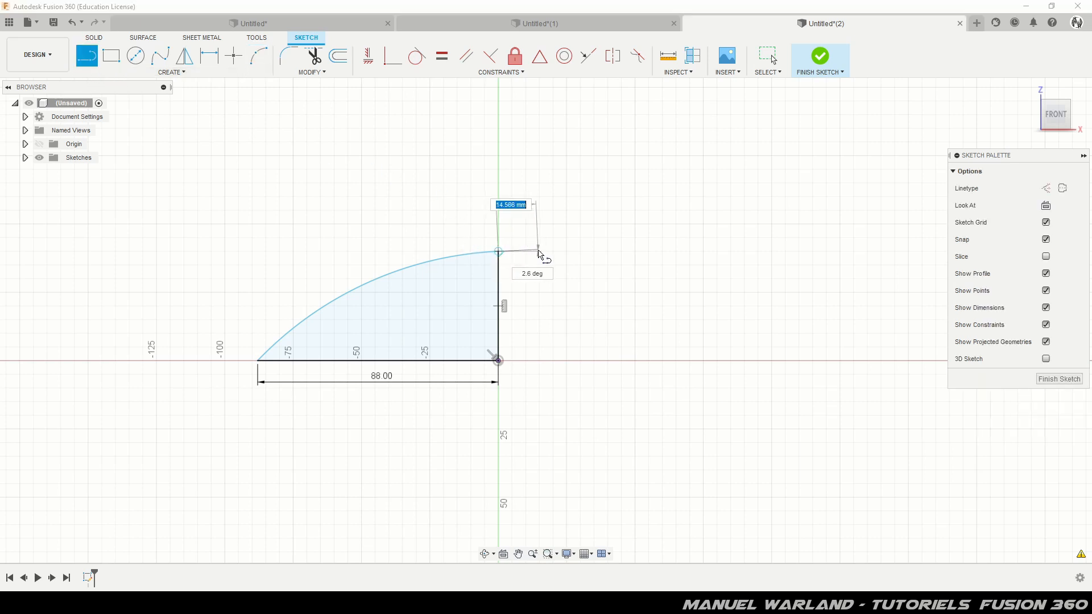
left_click(540, 226)
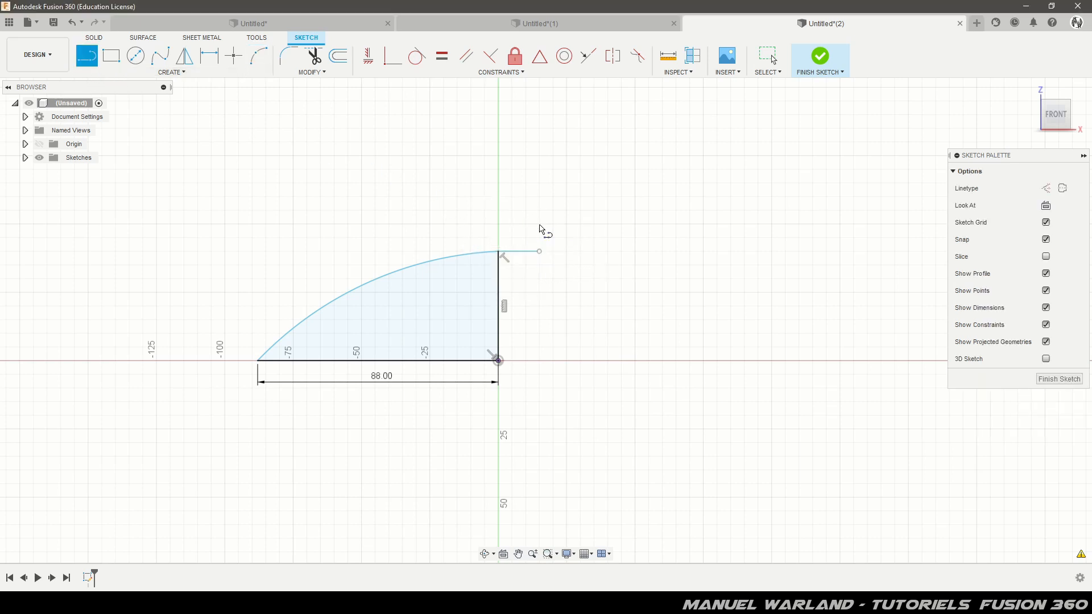
key("Escape")
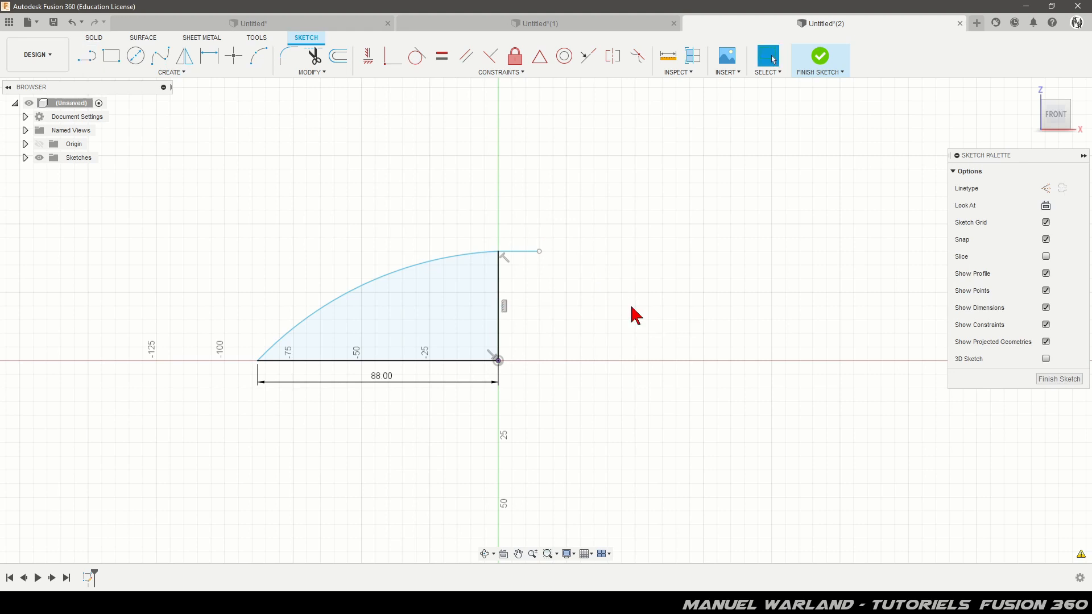
left_click(524, 253)
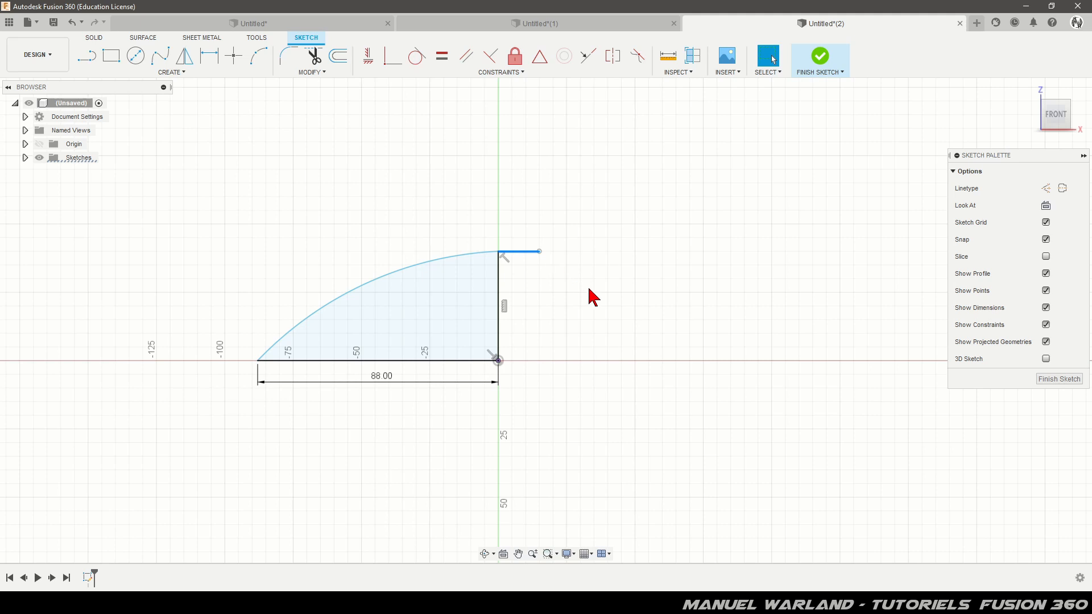
key("x")
left_click(604, 319)
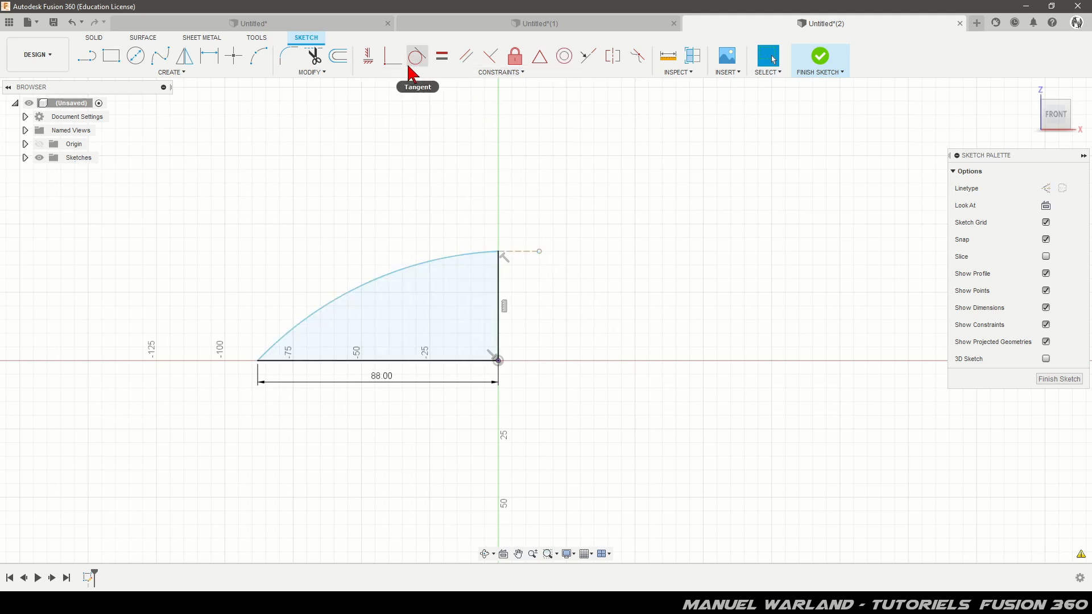
Apply a tangent constraint between the arc and the short horizontal construction line.
left_click(415, 56)
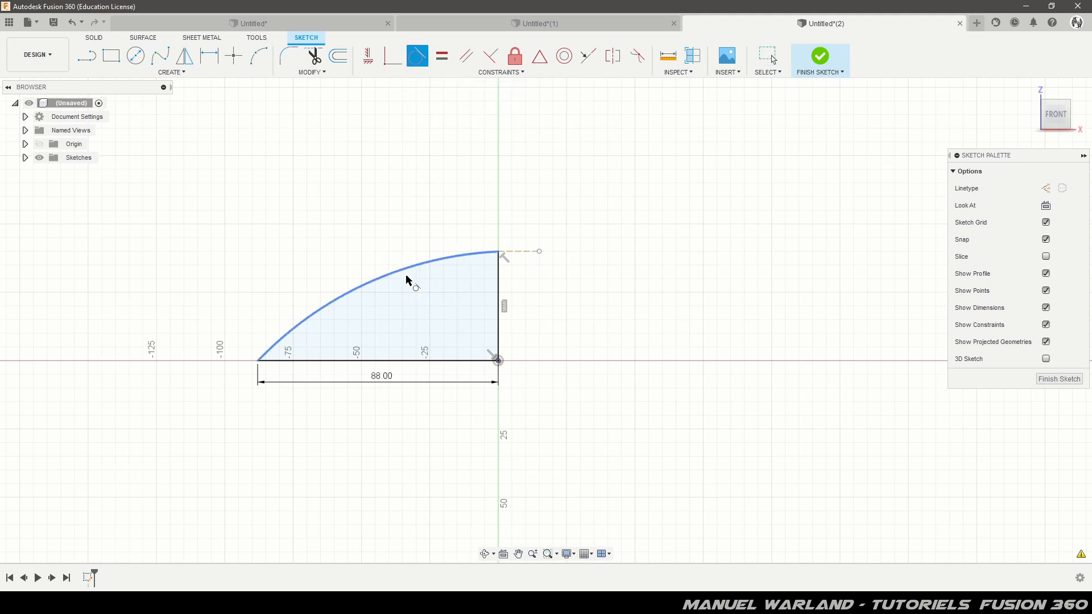
left_click(442, 260)
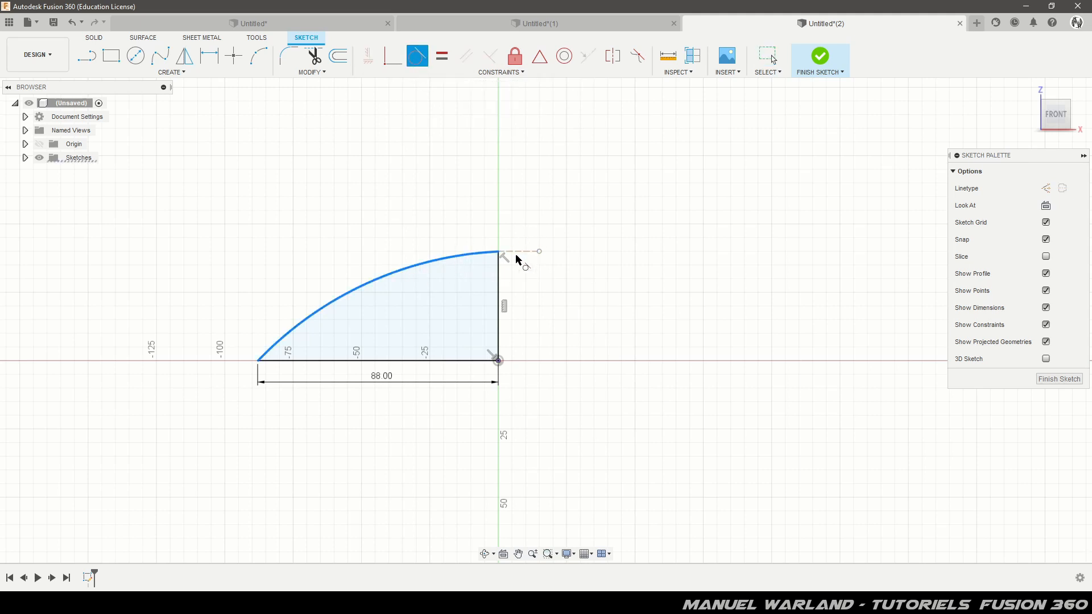
left_click(521, 253)
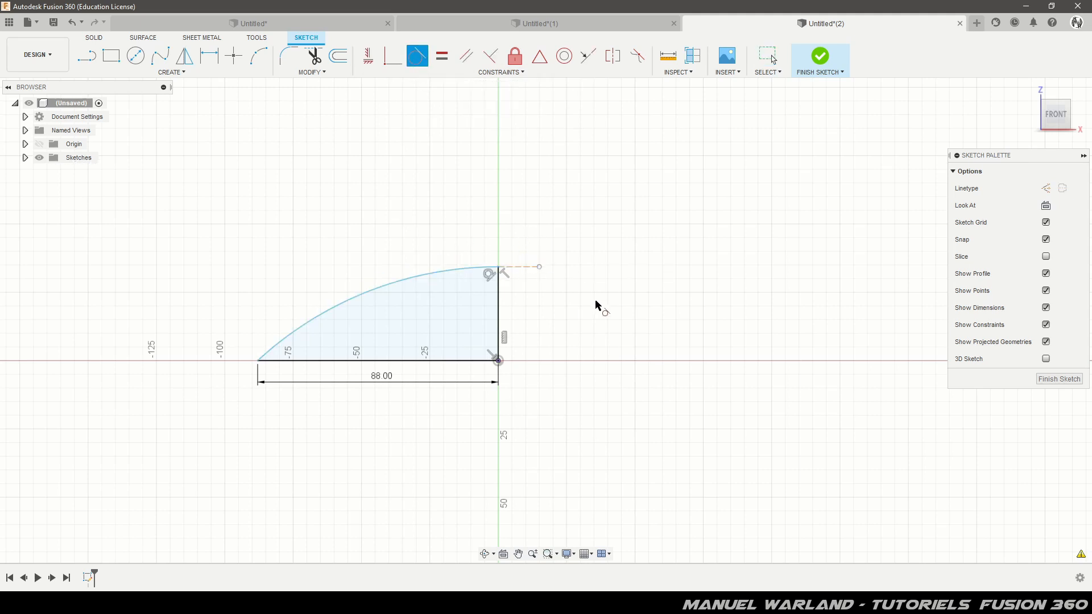
key("Escape")
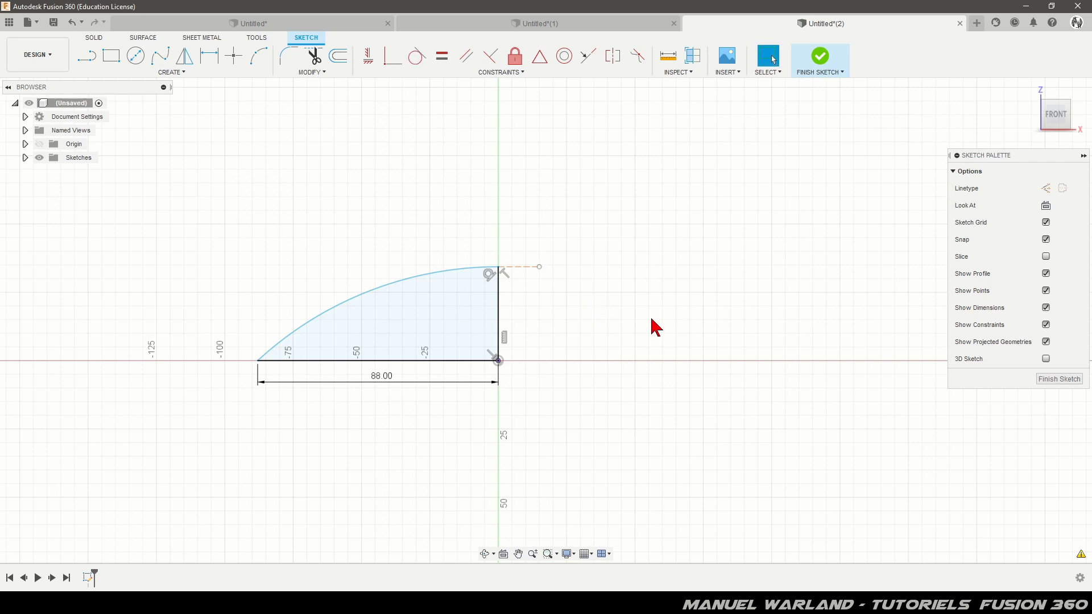
Dimension the arc with a radius of 120 mm.
key("d")
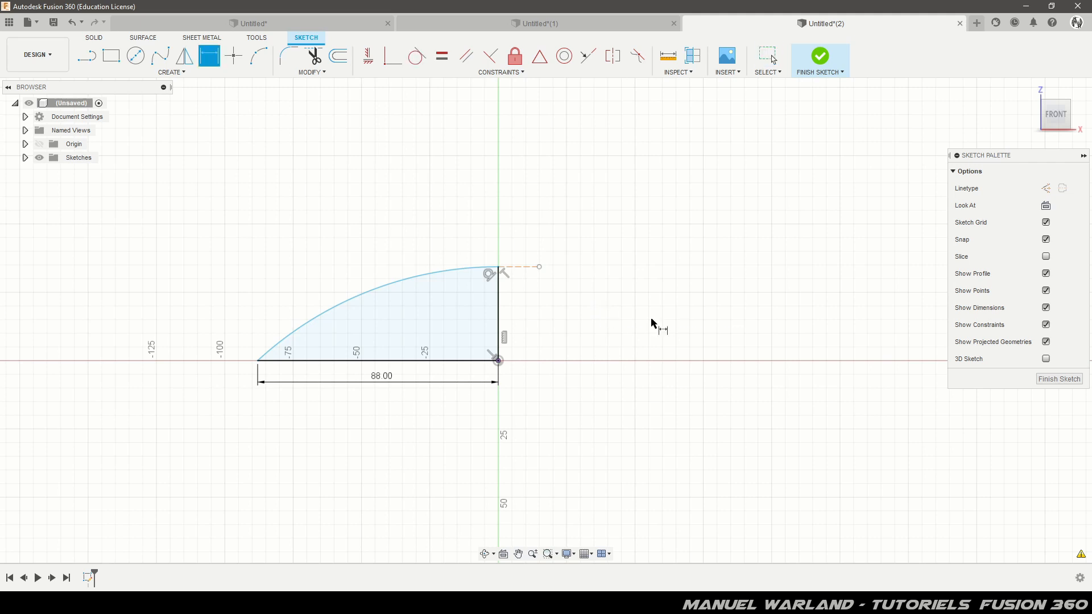
left_click(382, 289)
left_click(353, 257)
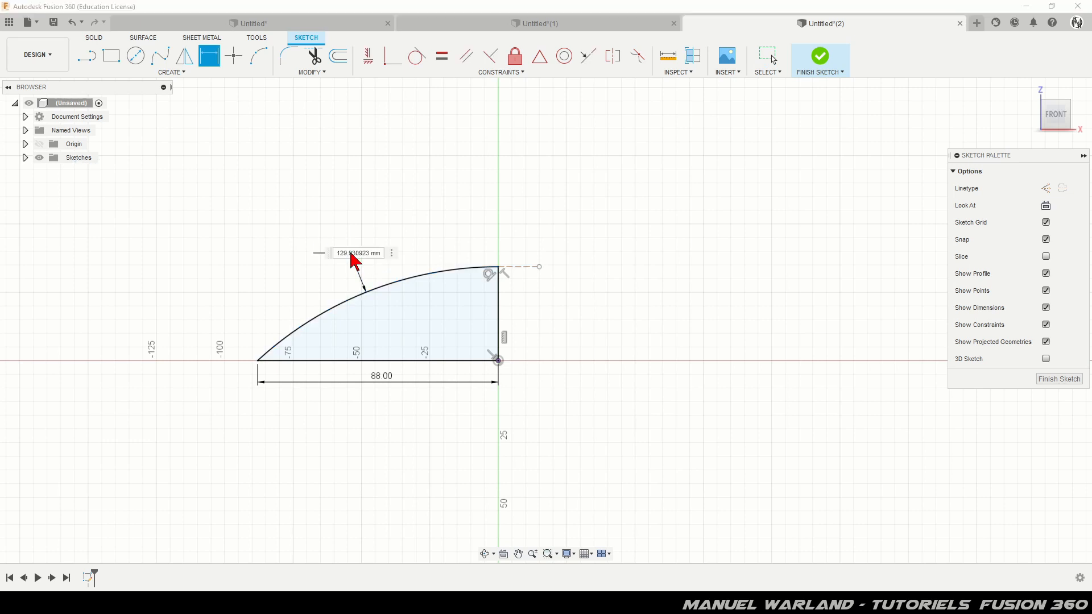
type("1")
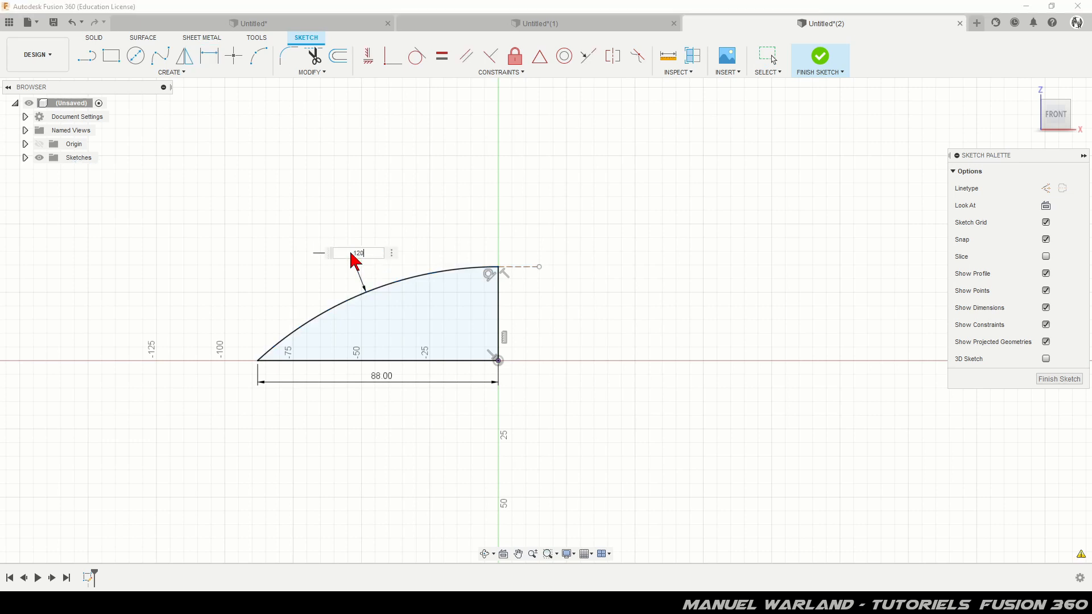
type("20")
key("Return")
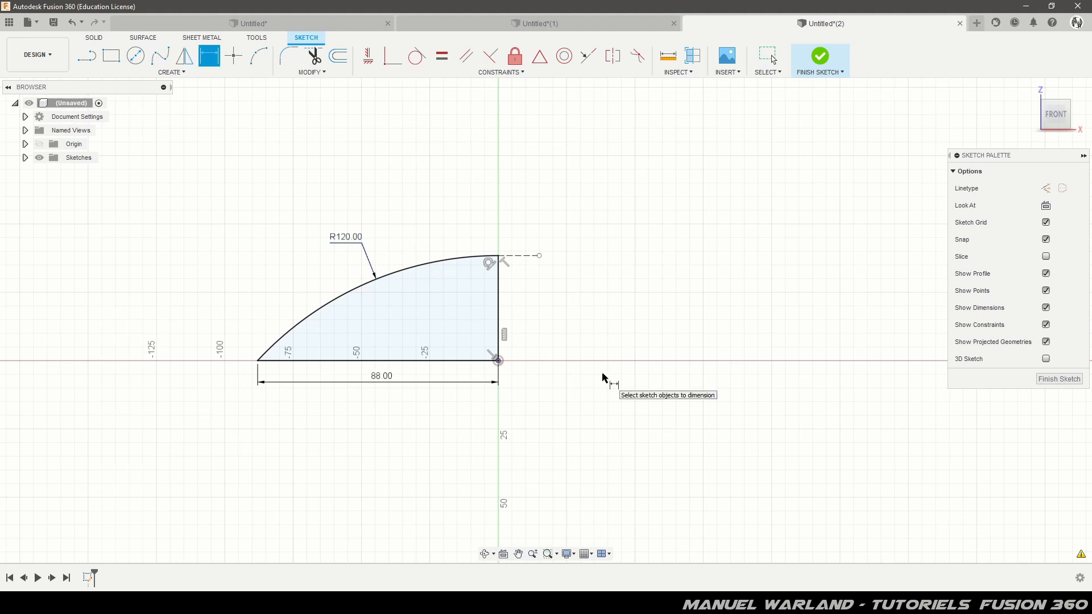
key("Escape")
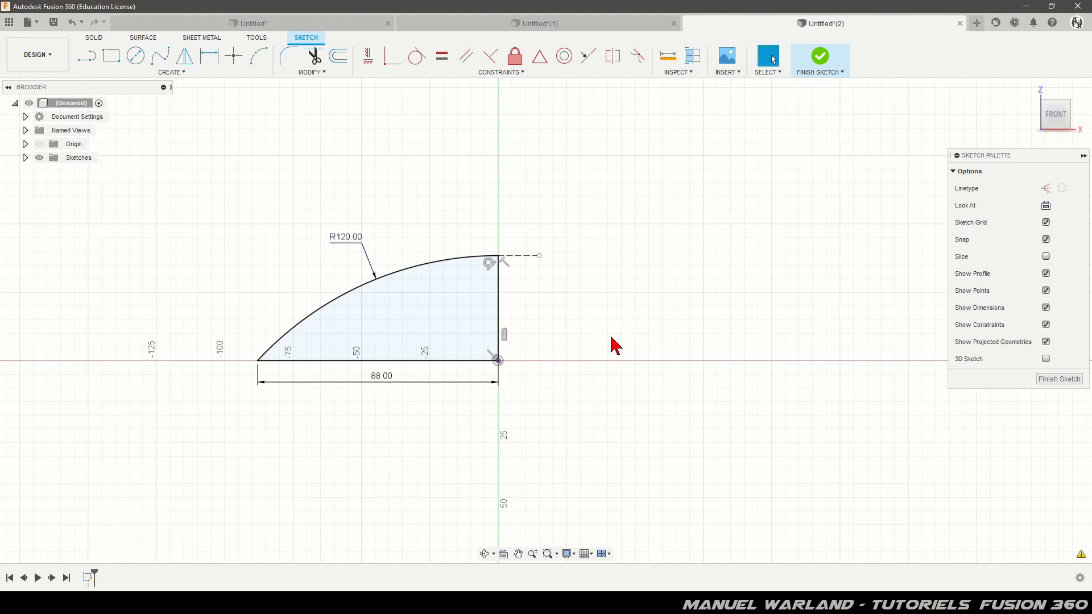
Change the vertical line above the origin to the centerline linetype.
left_click(500, 312)
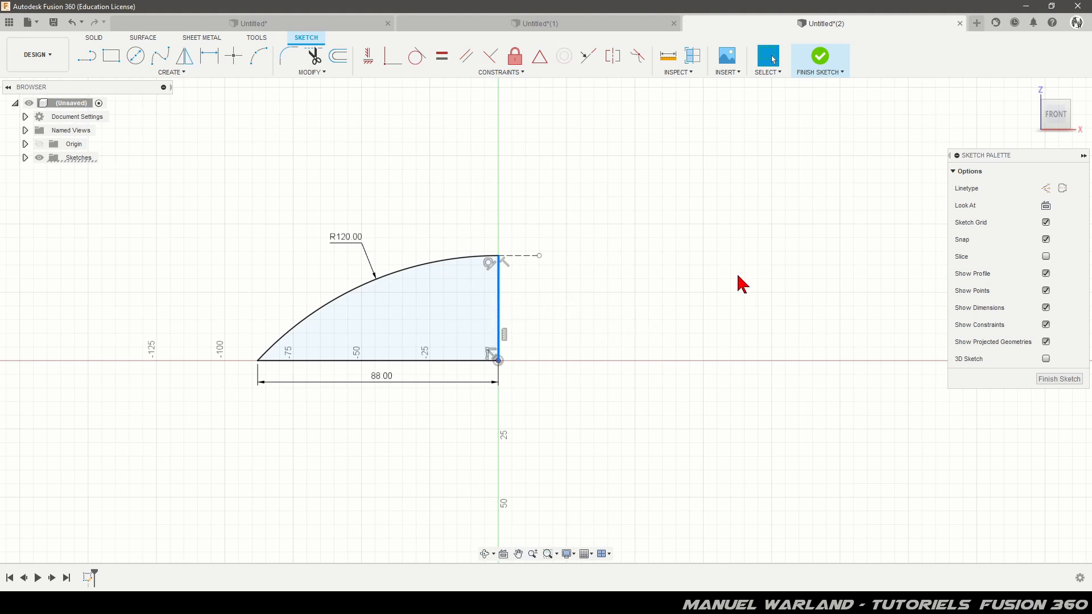
left_click(1063, 190)
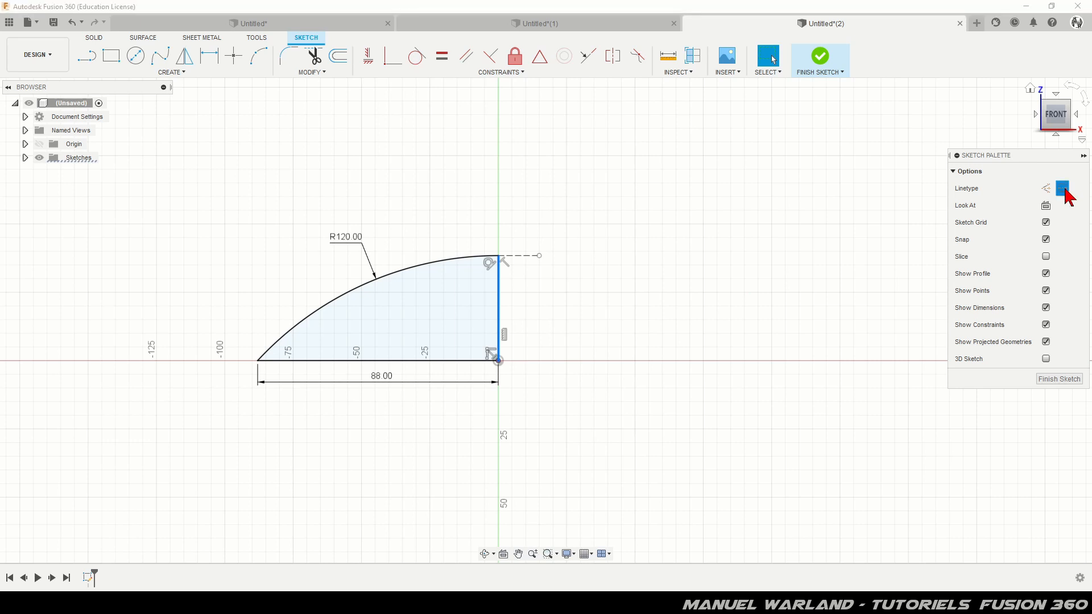
left_click(690, 352)
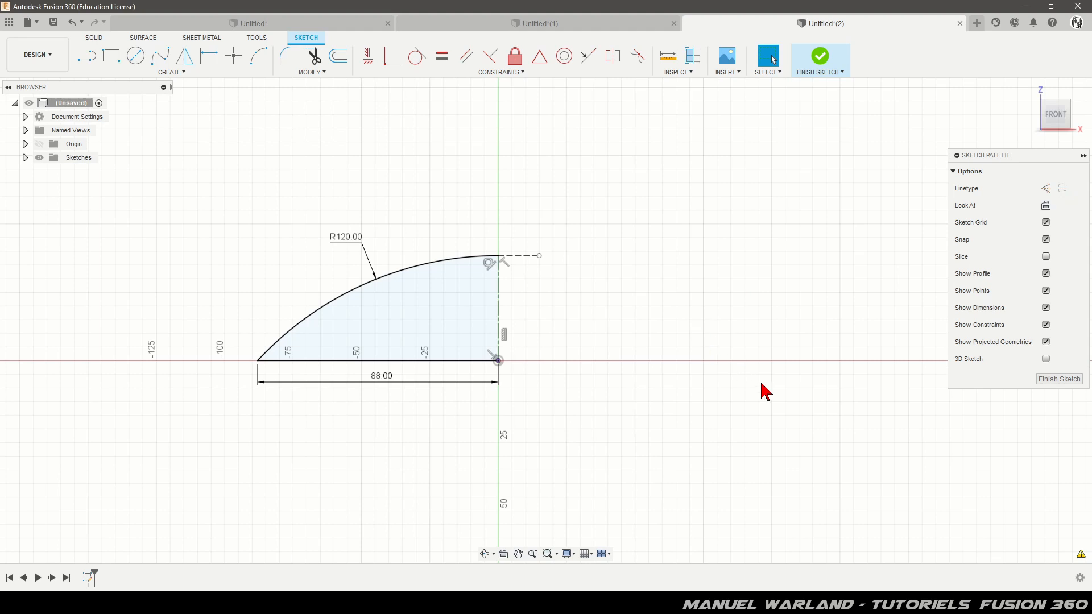
Finish the sketch and revolve the half-profile 360 degrees around the vertical centerline as a new body.
left_click(1057, 379)
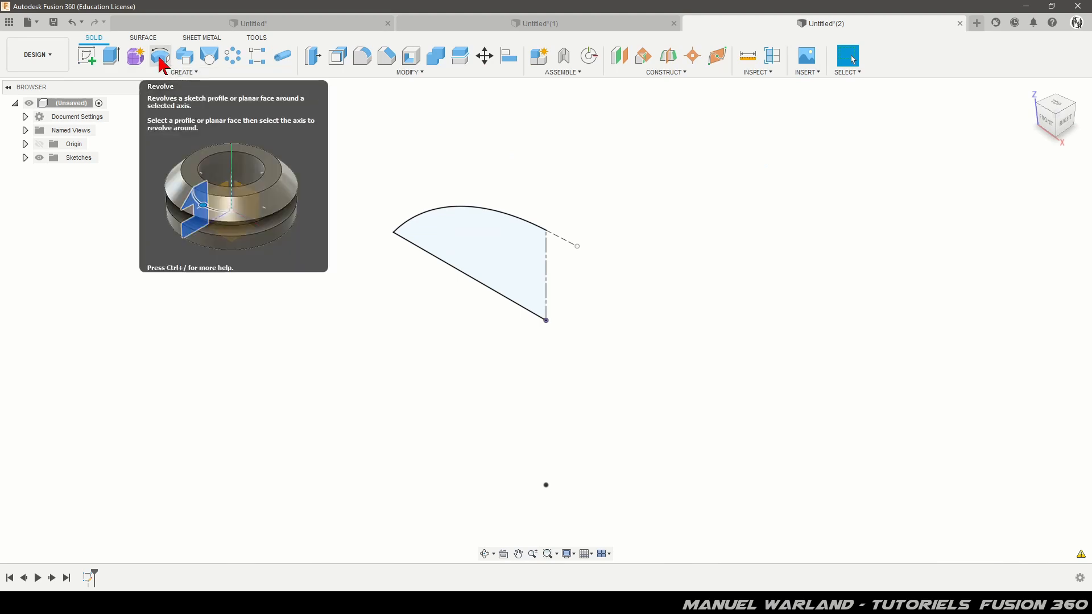
left_click(161, 59)
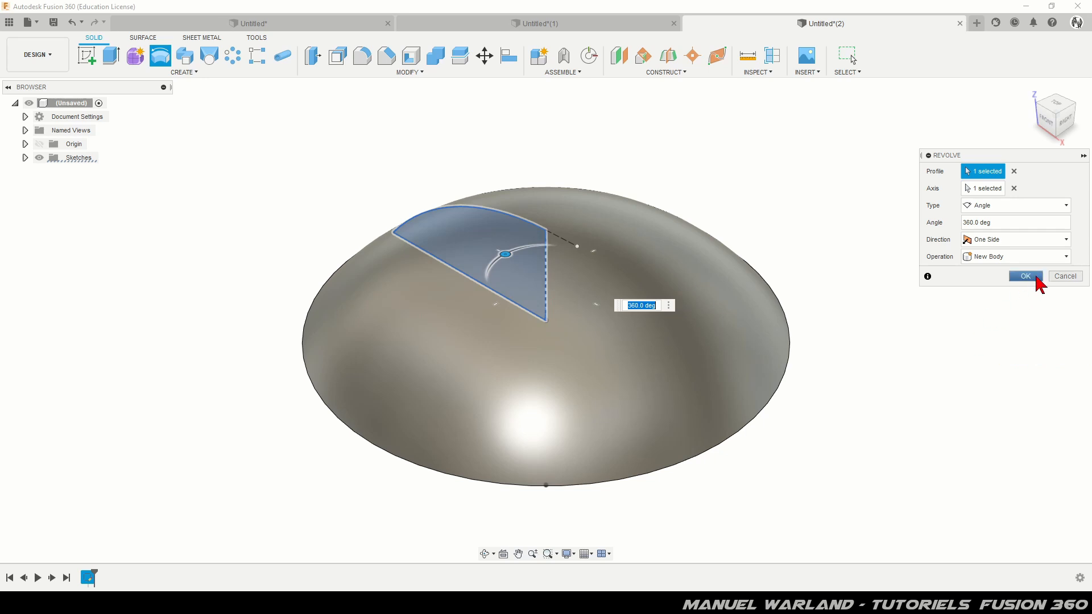
left_click(1035, 277)
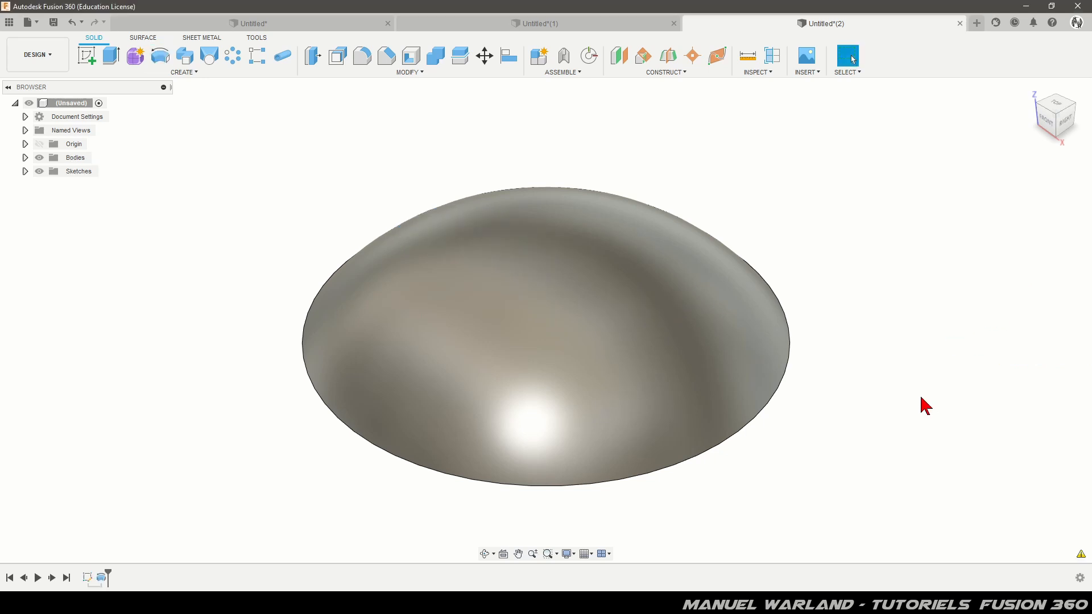
Shell the dome with a 3 mm inside thickness, removing its flat underside face.
middle_click_drag(475, 361, 467, 340, "shift")
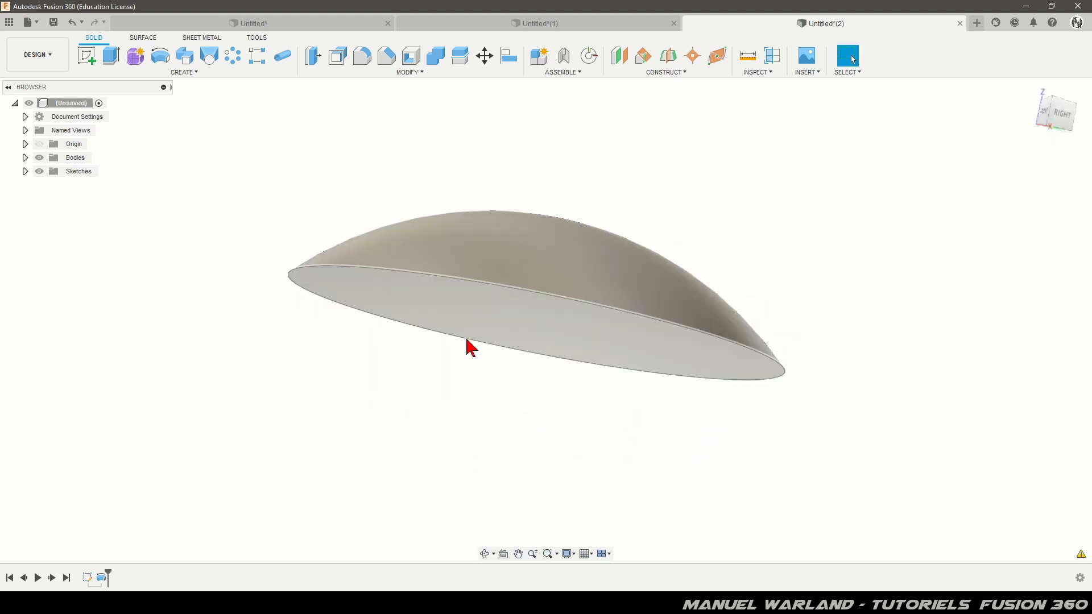
left_click(562, 340)
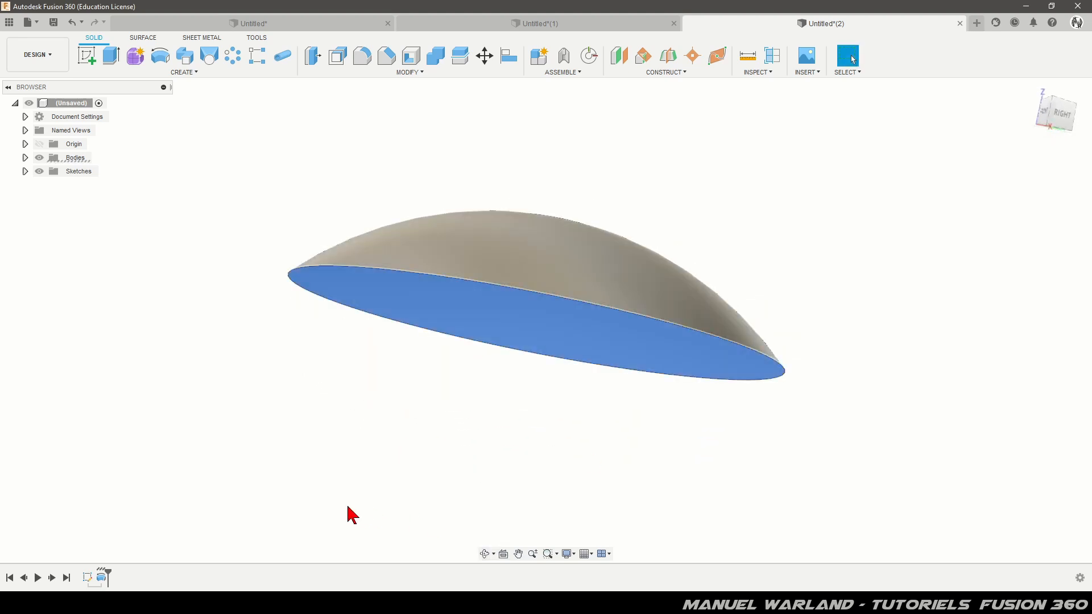
left_click(412, 57)
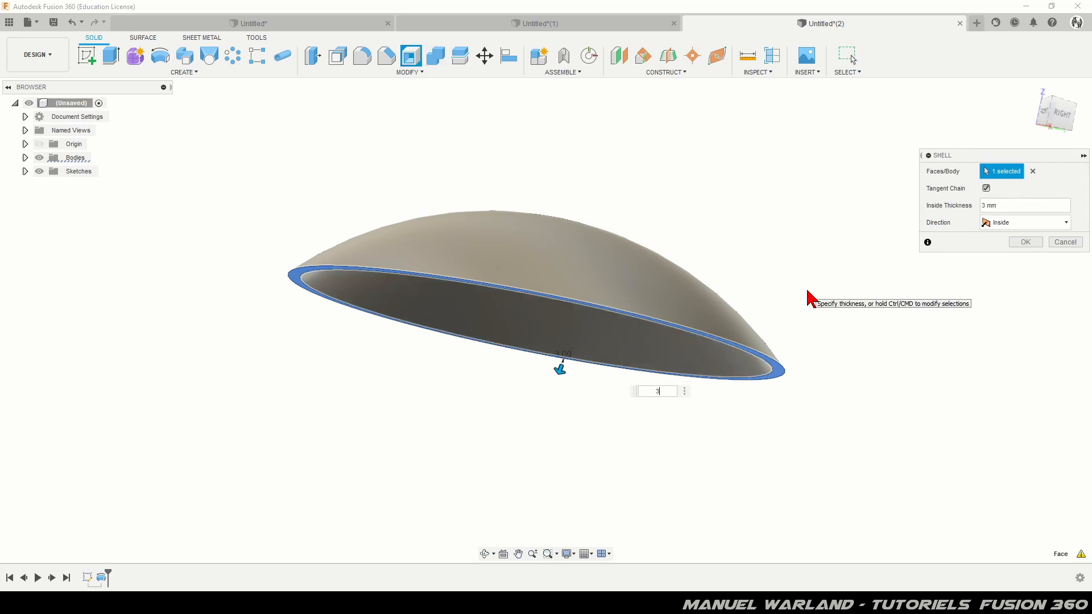
key("Return")
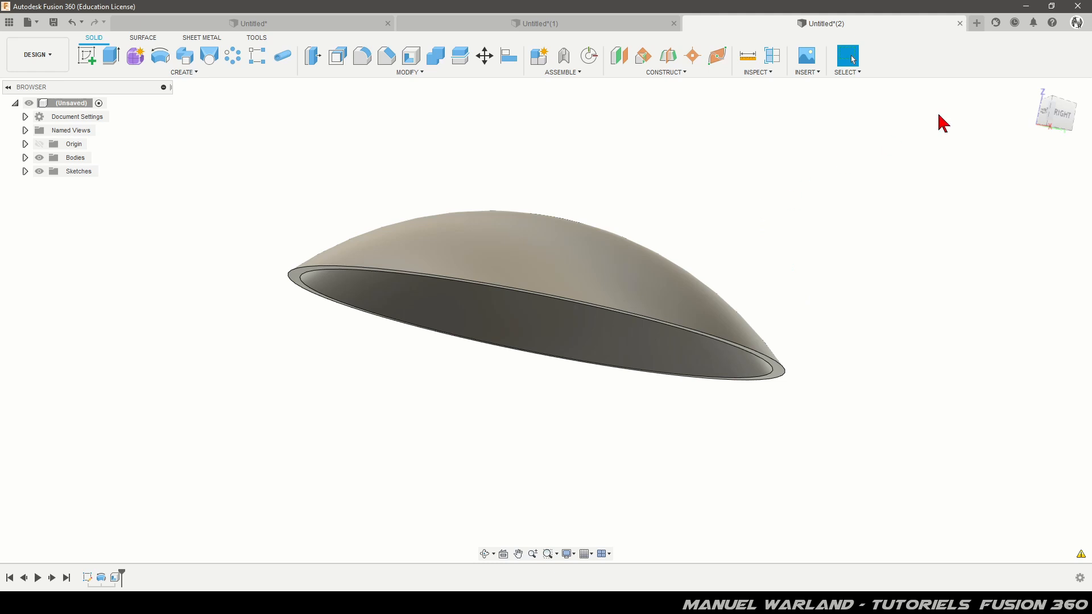
Hide the dome body and start a new sketch on the horizontal origin plane.
left_click(1042, 112)
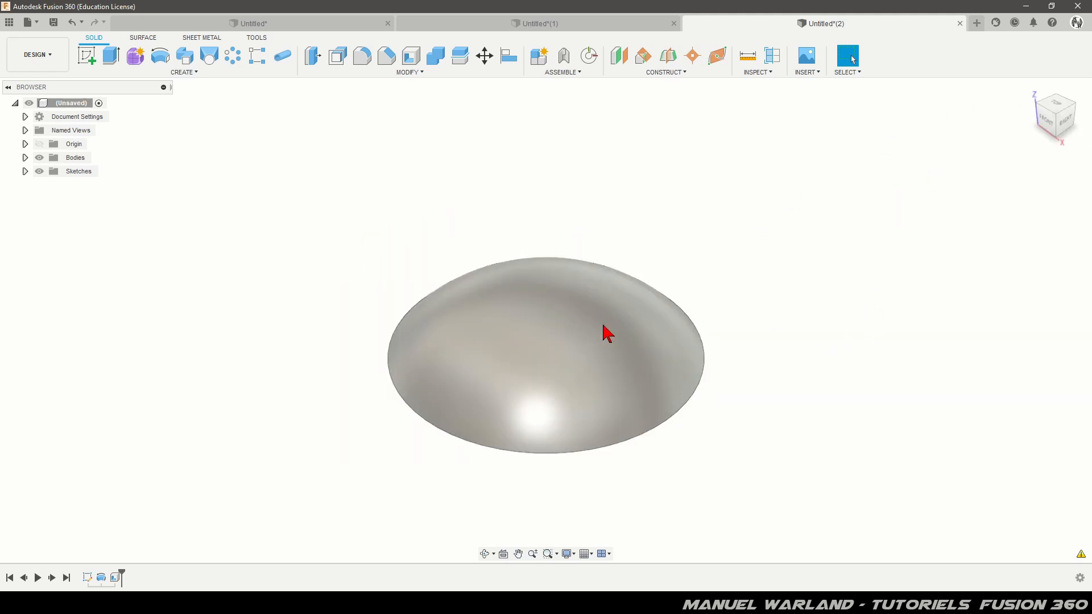
left_click(26, 158)
left_click(50, 171)
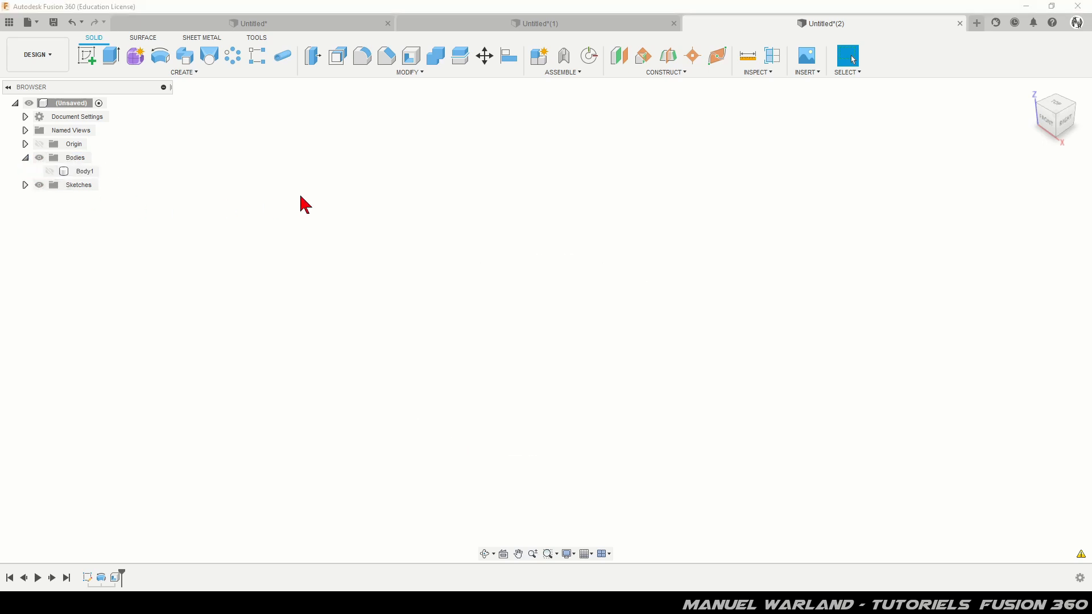
left_click(86, 55)
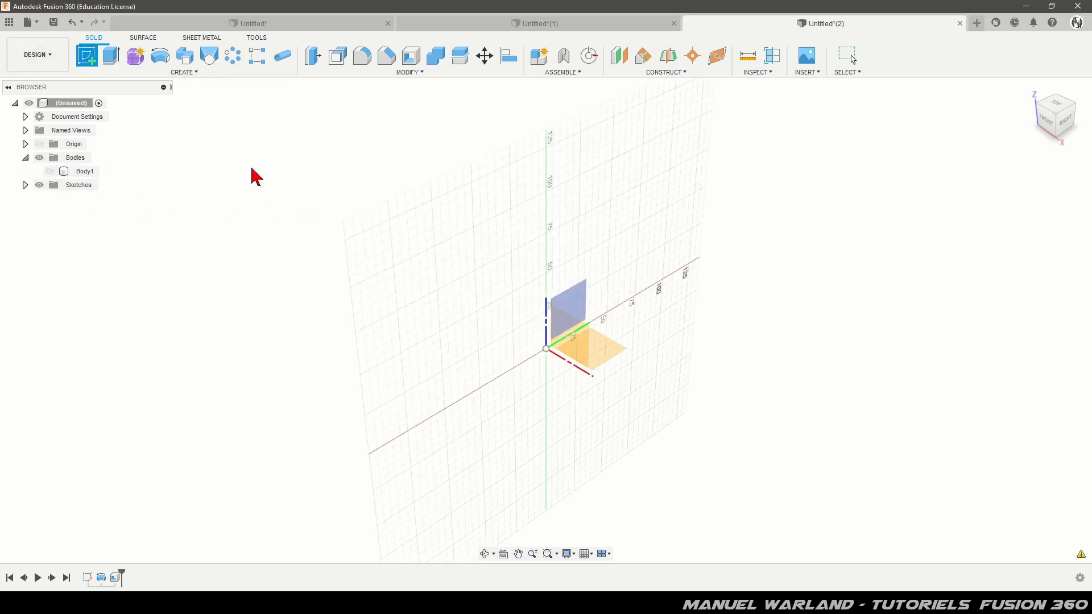
left_click(618, 352)
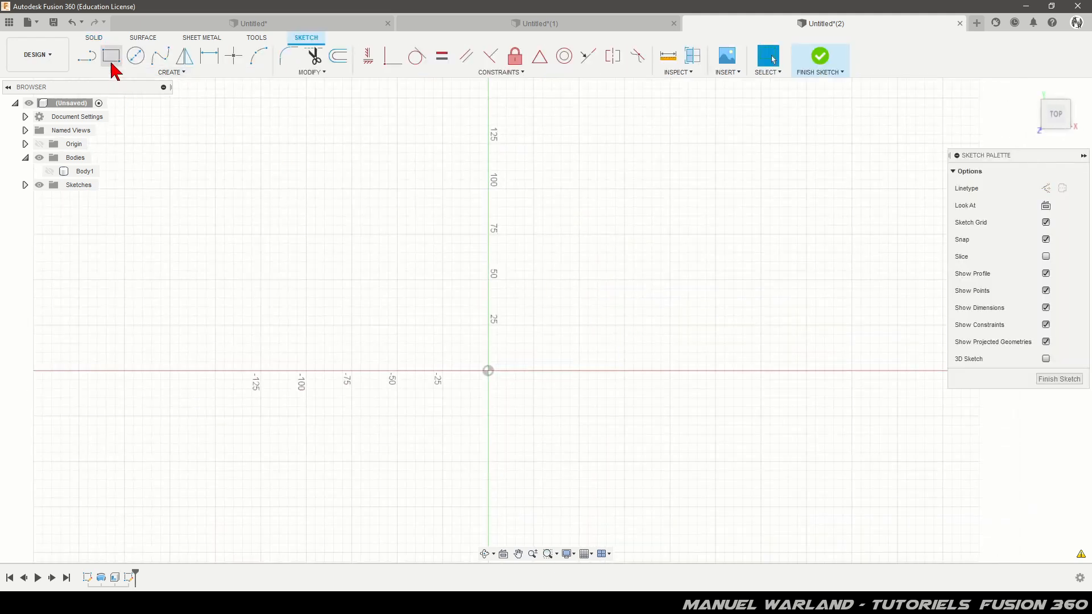
Draw a six-sided circumscribed polygon centred on the origin with a 35 mm radius.
left_click(170, 73)
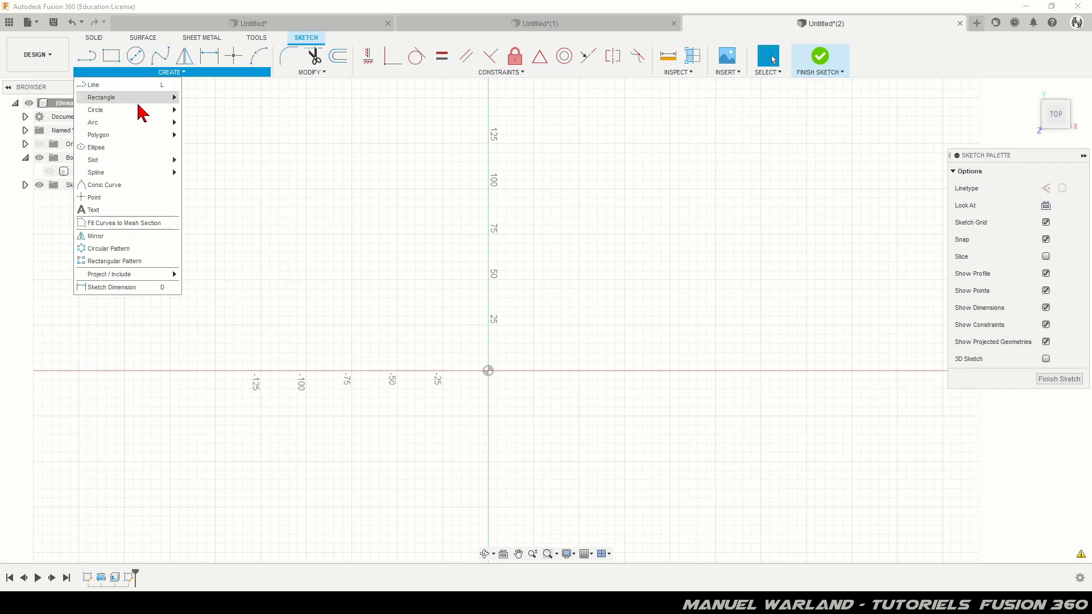
mouse_move(108, 100)
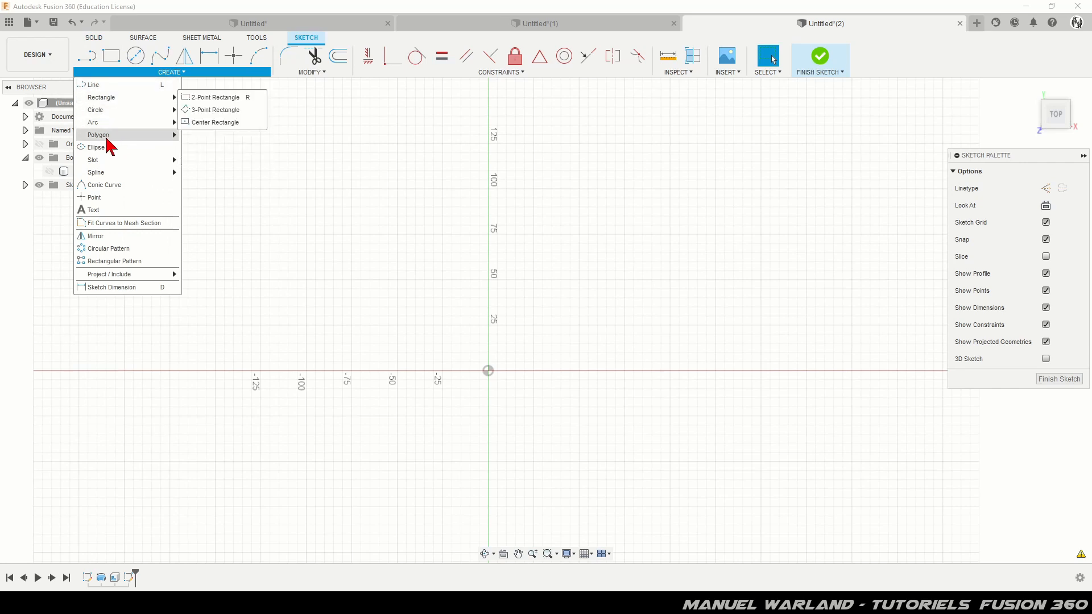
mouse_move(107, 137)
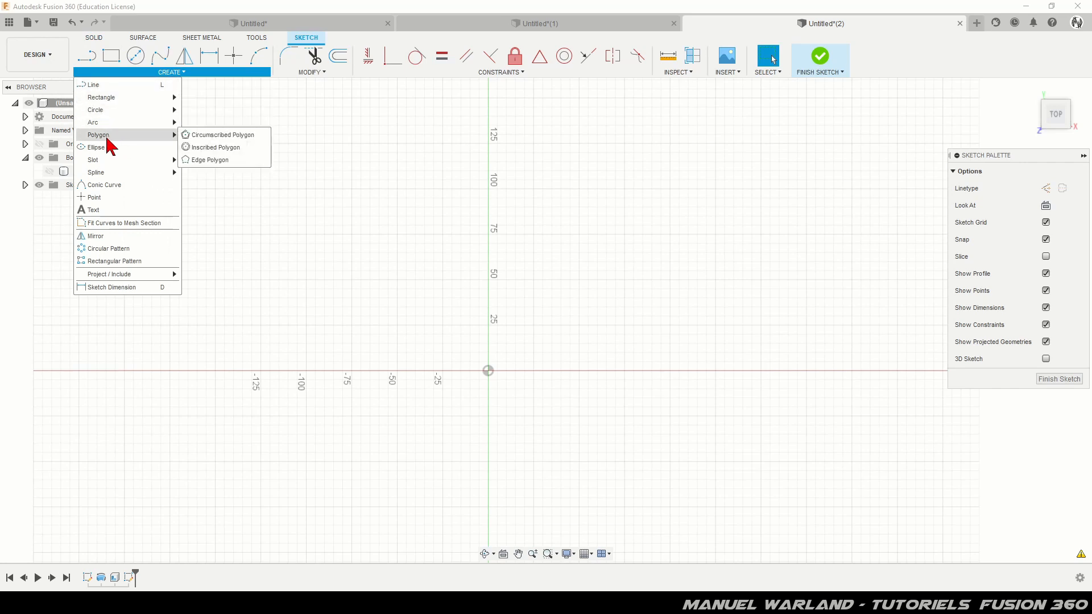
left_click(208, 137)
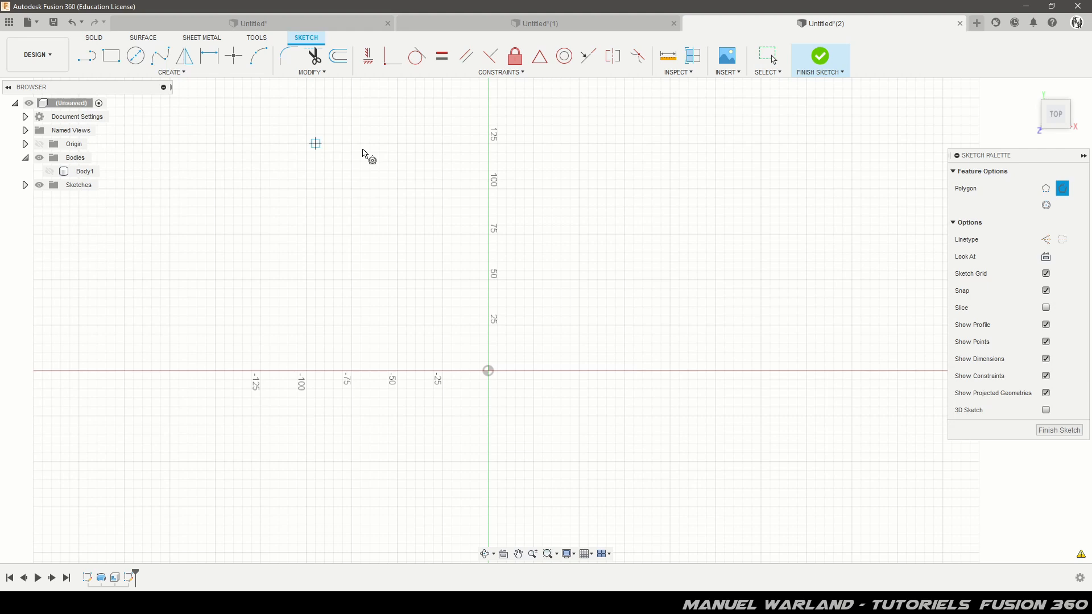
left_click(487, 370)
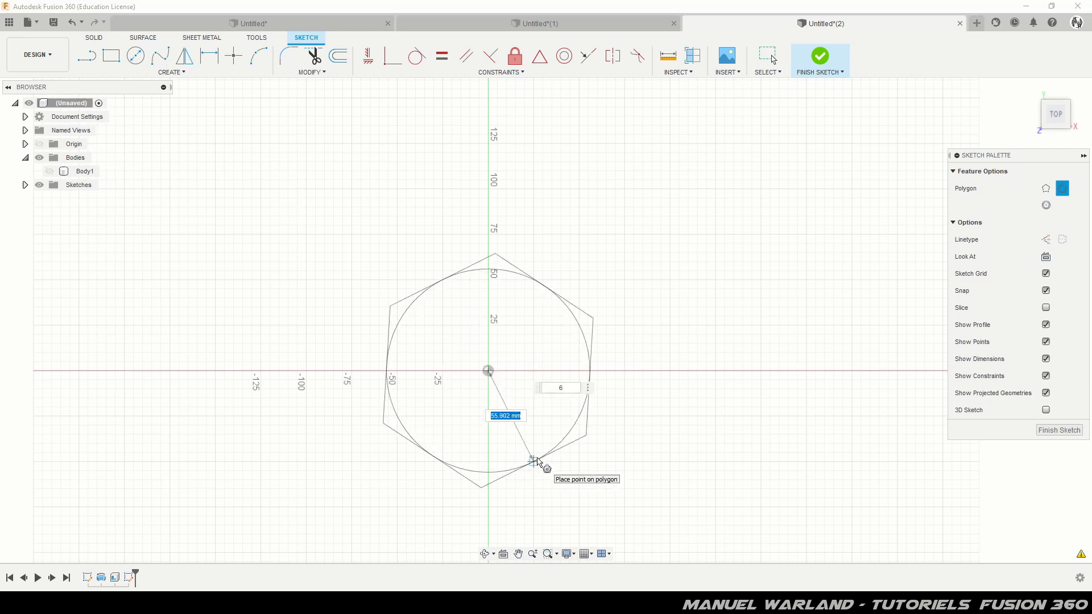
type("35")
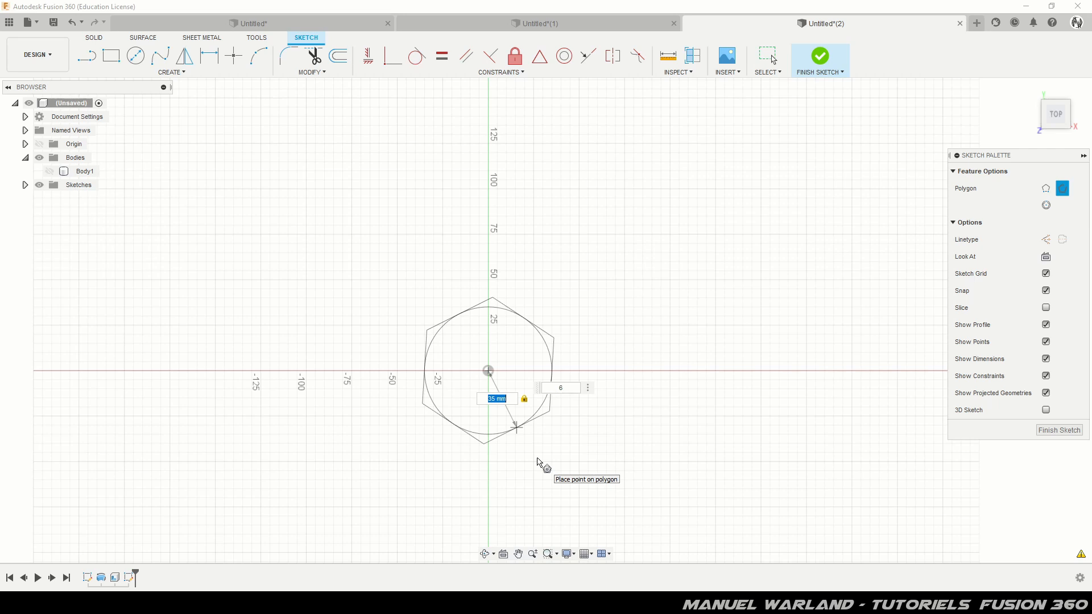
key("Return")
key("Escape")
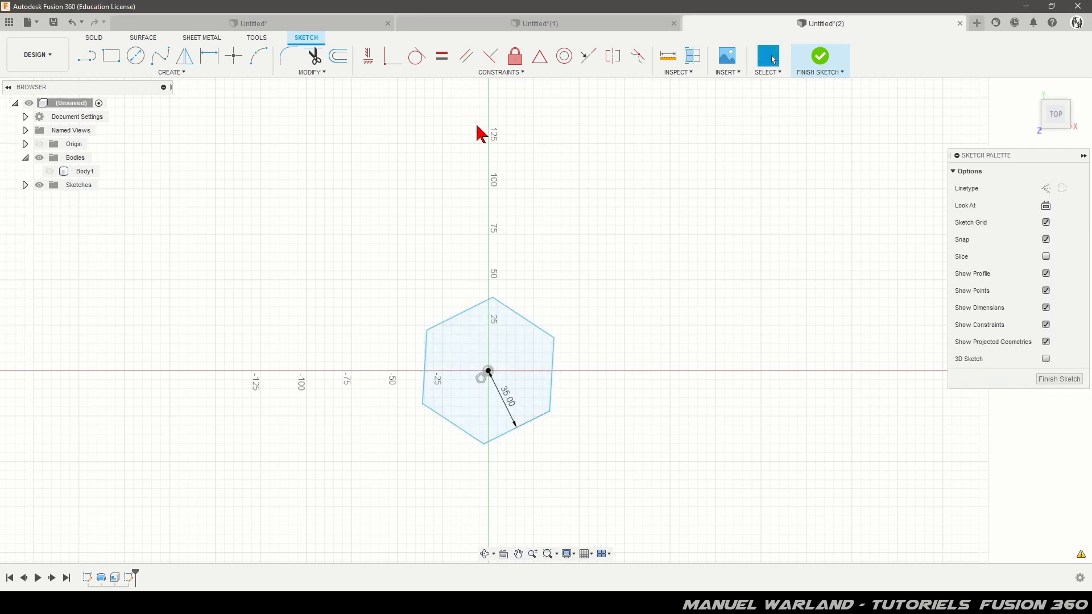
Apply a Horizontal/Vertical constraint to the left side of the 35 mm hexagon.
left_click(368, 57)
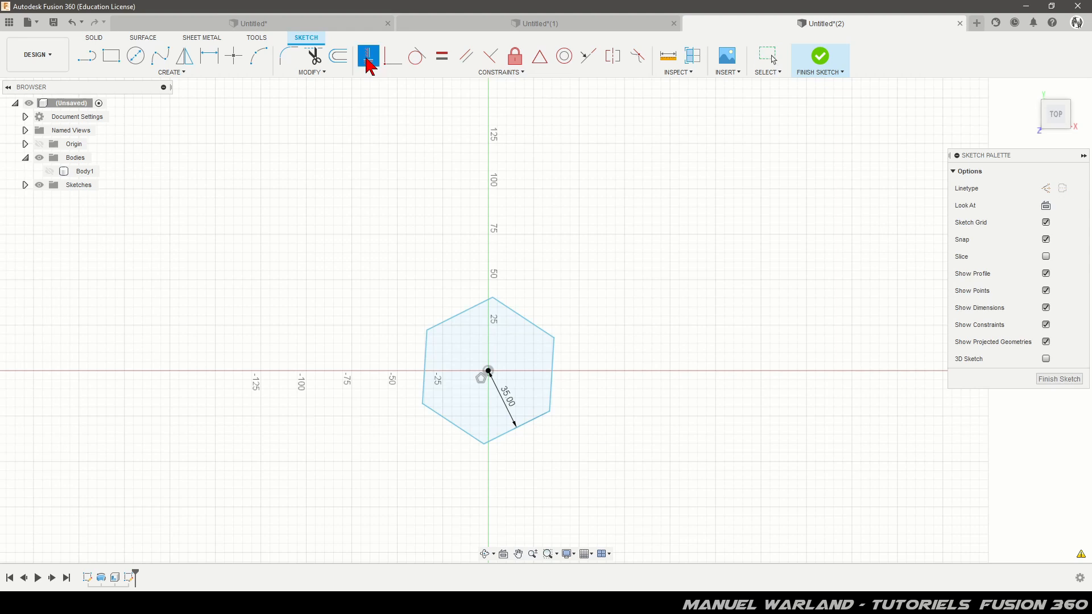
left_click(426, 357)
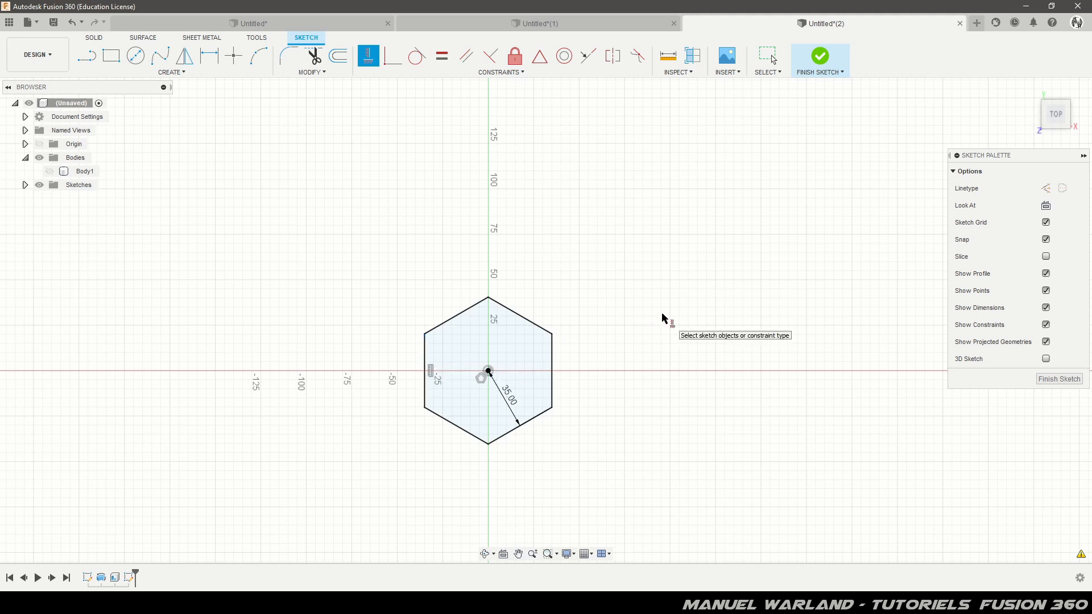
key("Escape")
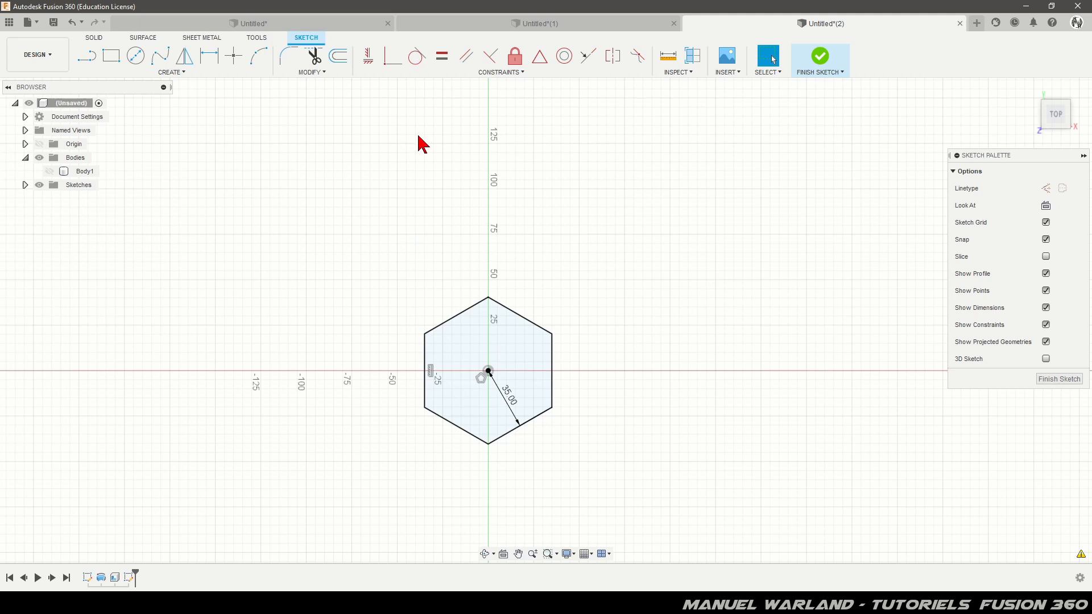
Offset the whole hexagon 5 mm inward.
left_click(339, 61)
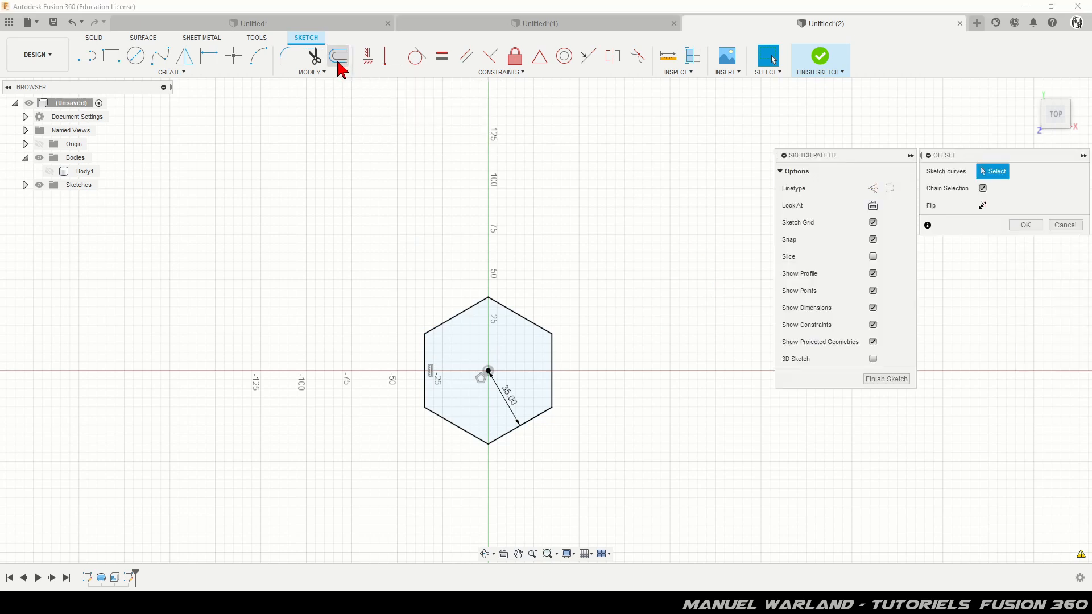
left_click(456, 315)
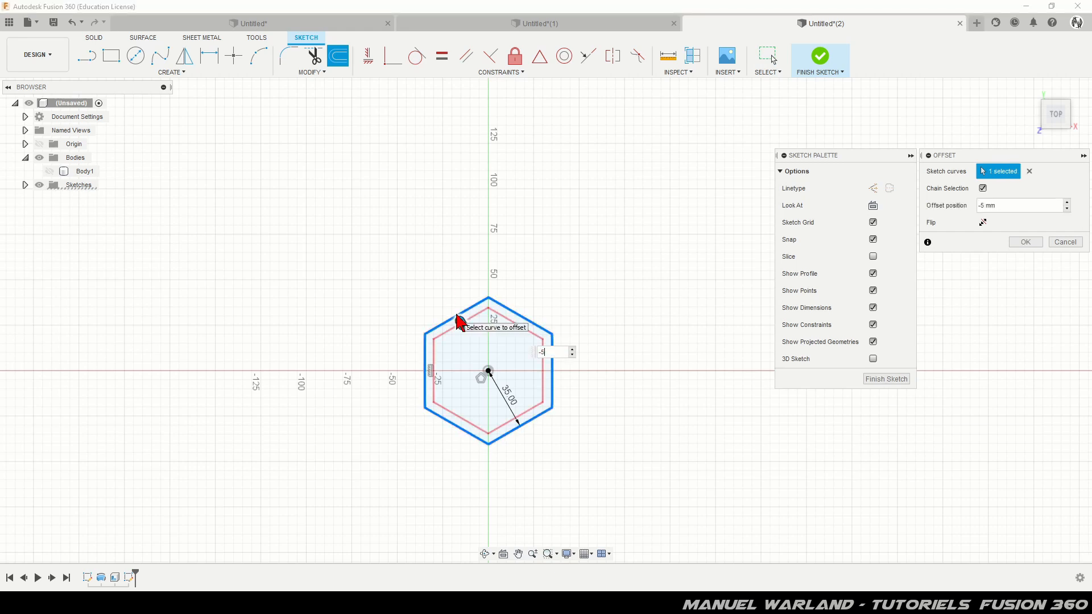
key("Return")
Draw a six-sided circumscribed polygon with a 4.5 mm radius centred on the origin and constrain its left side vertical.
scroll(483, 398, "up", 5)
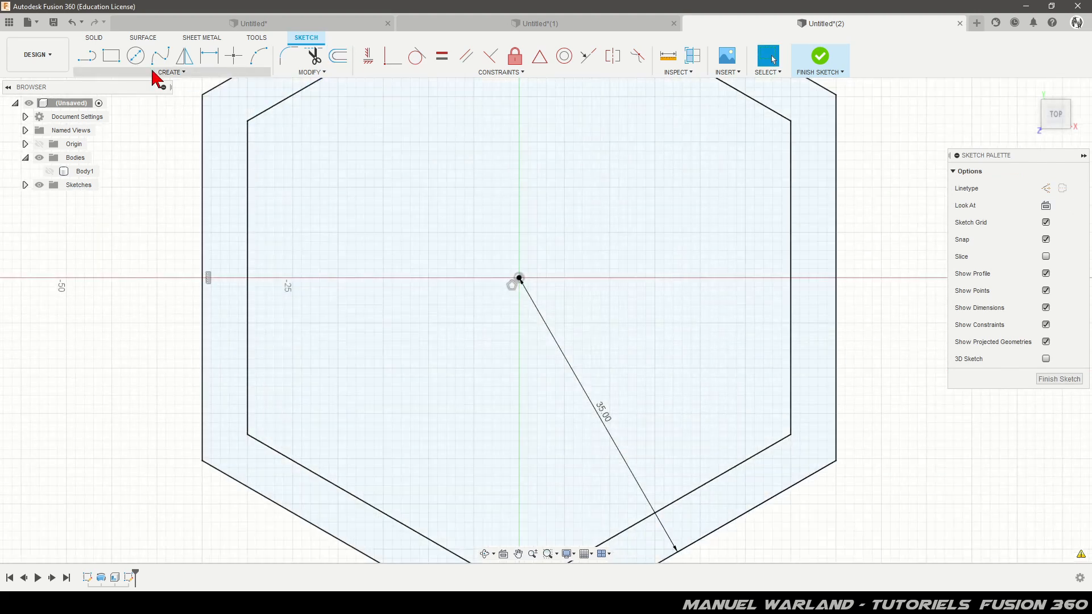
left_click(174, 74)
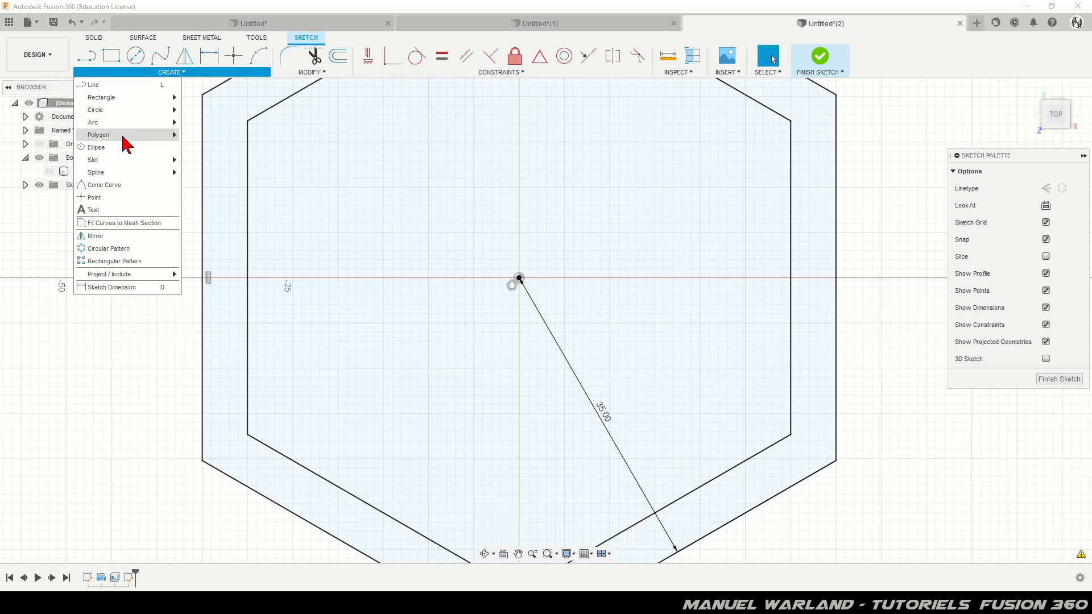
mouse_move(128, 136)
left_click(216, 135)
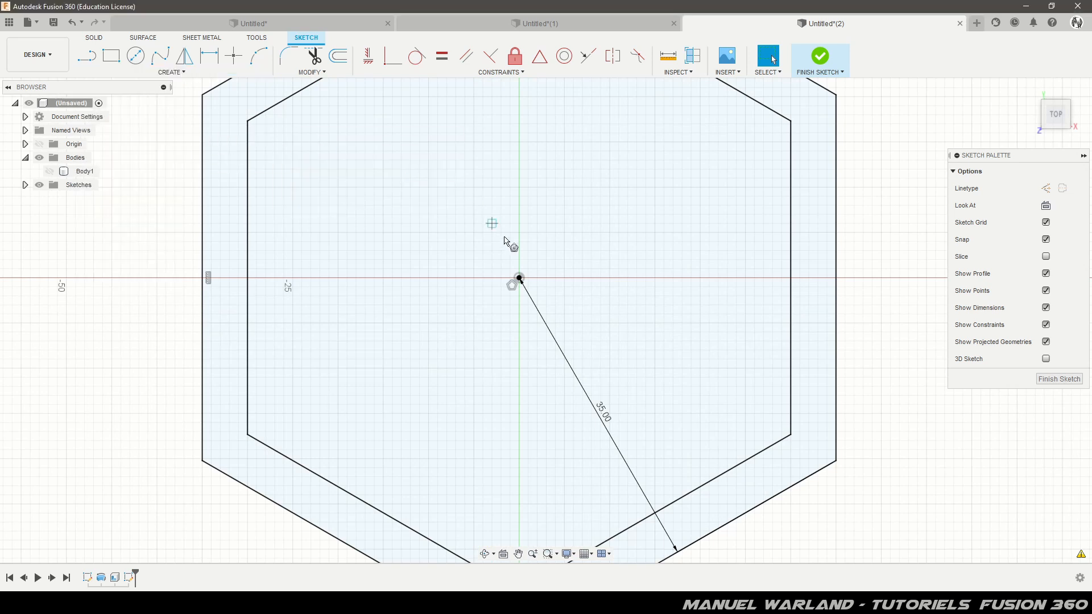
left_click(519, 278)
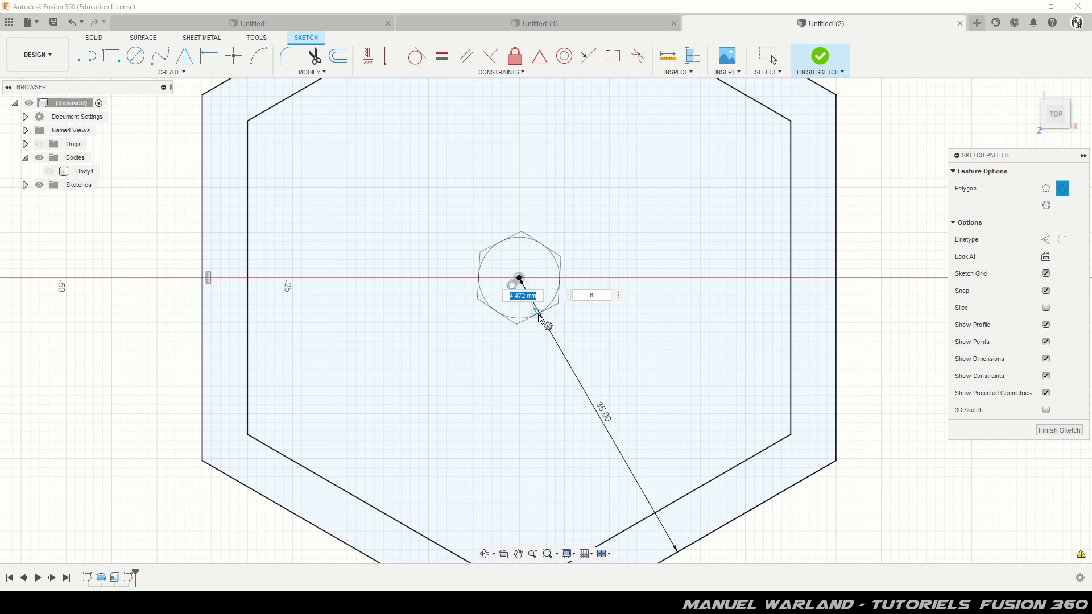
type("4.5")
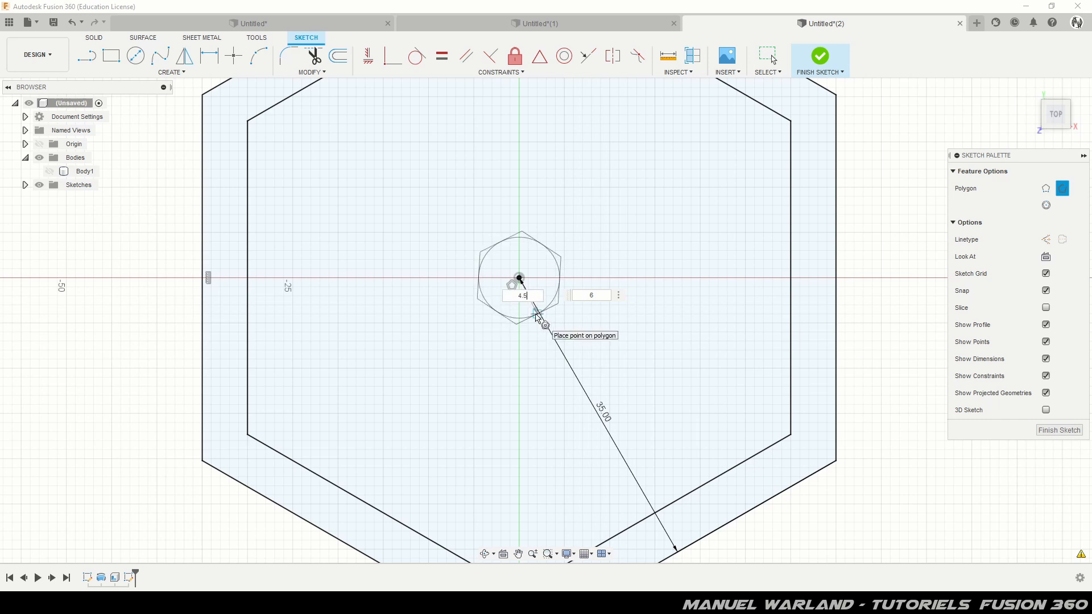
key("Tab")
key("Tab")
key("Return")
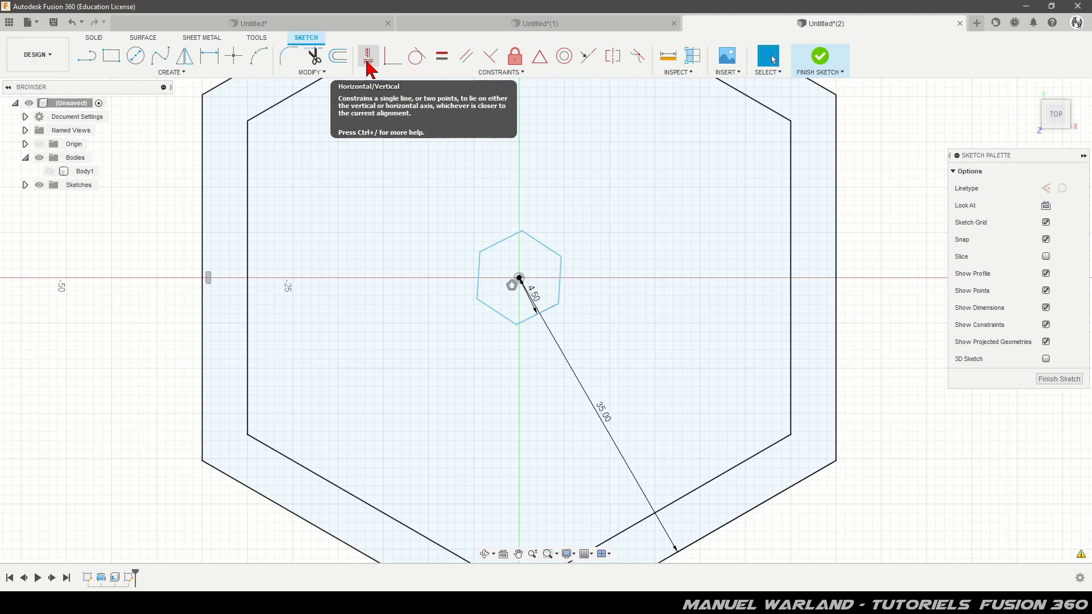
left_click(369, 66)
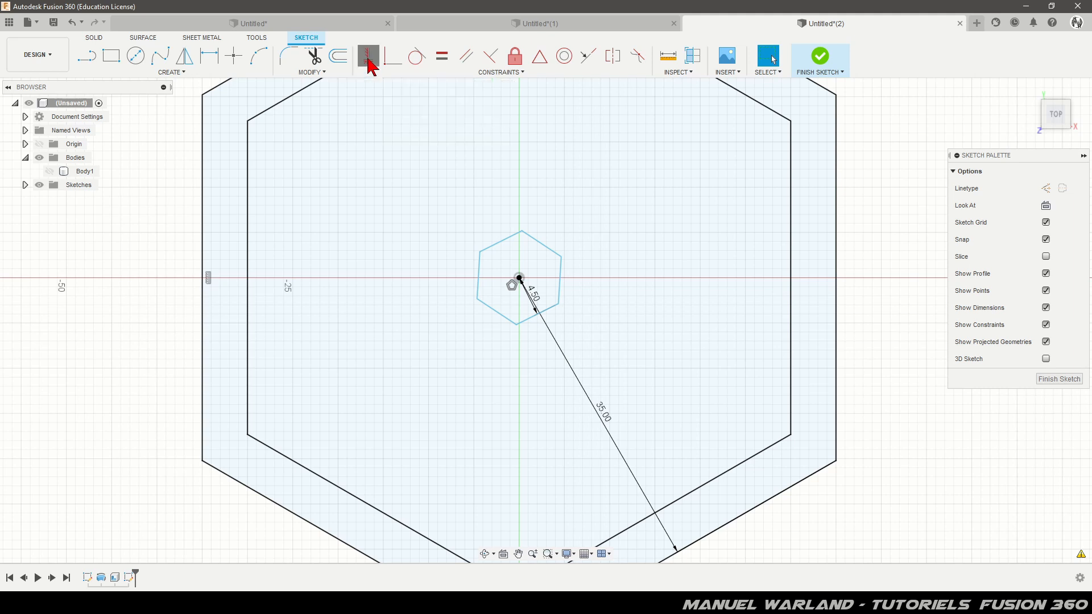
left_click(479, 272)
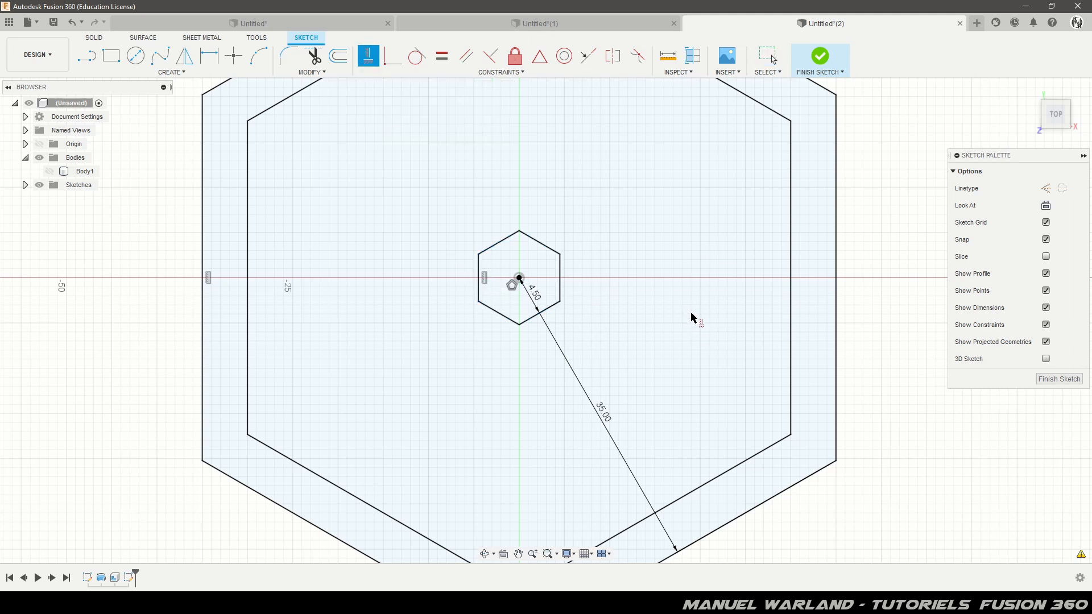
Draw a line from the origin to the midpoint of the small hexagon's upper-right side.
scroll(561, 312, "up", 3)
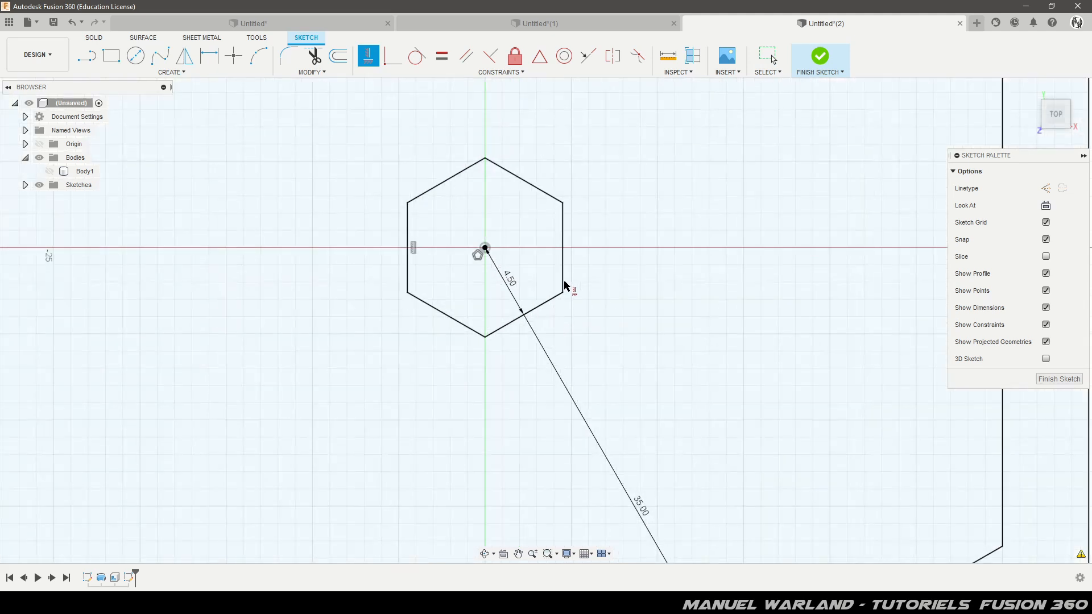
left_click(86, 57)
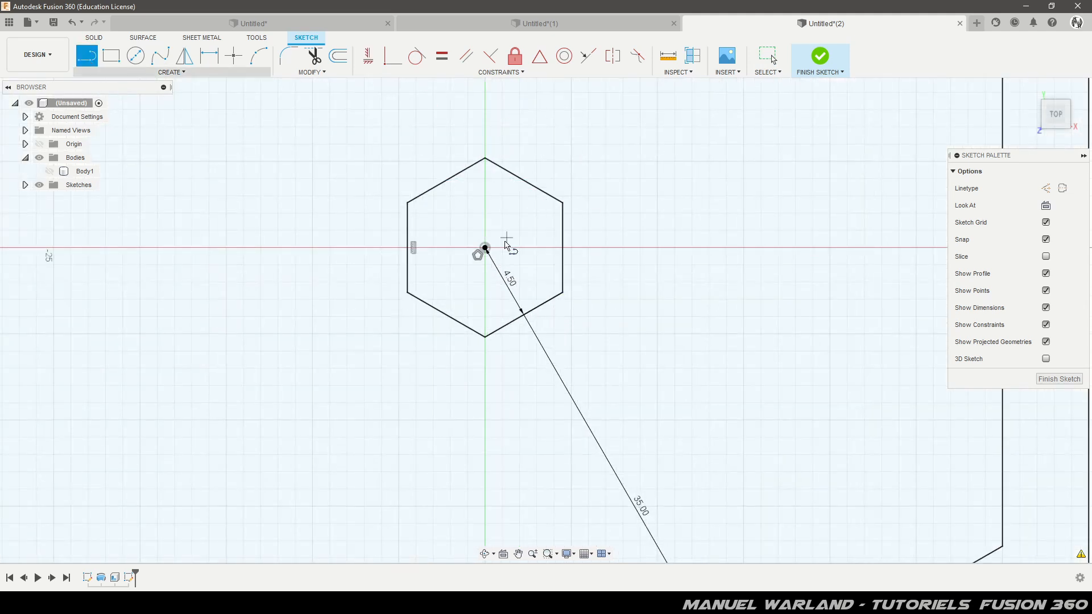
left_click(485, 248)
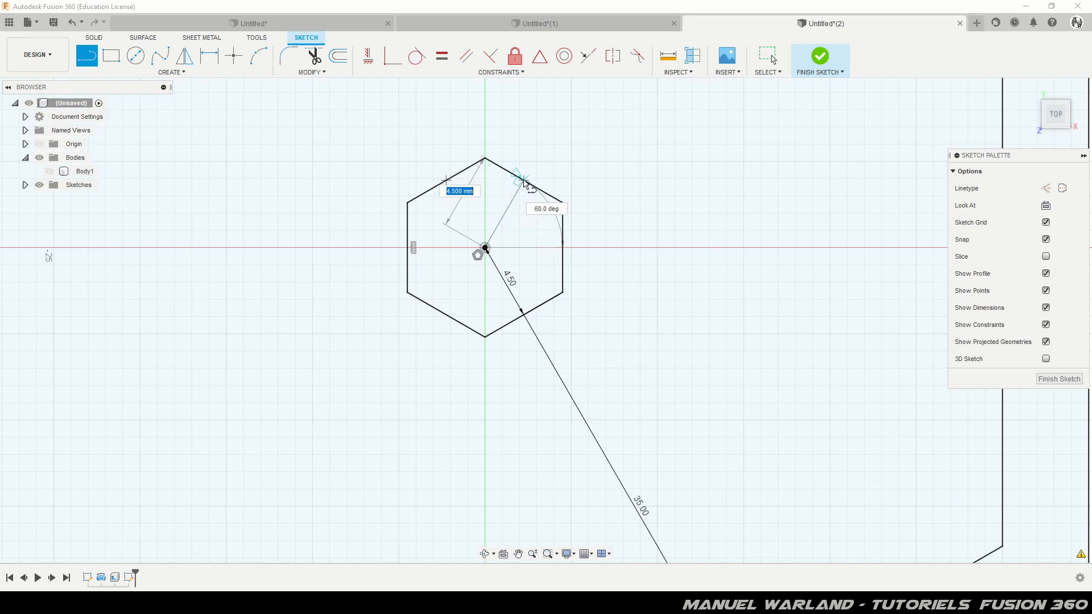
left_click(523, 181)
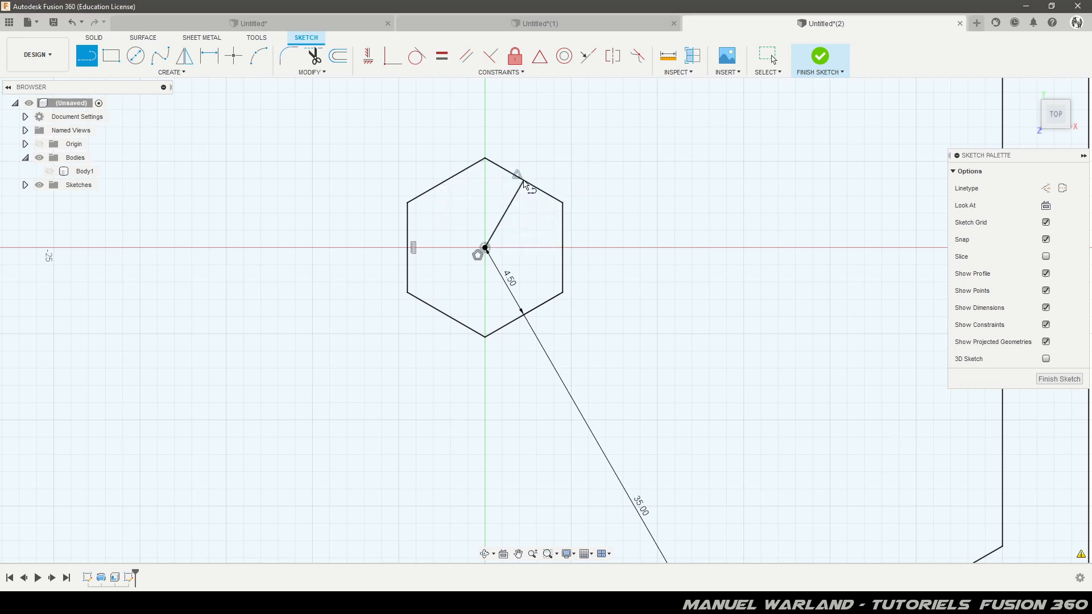
Draw a line from the origin to the midpoint of the small hexagon's right side.
left_click(485, 248)
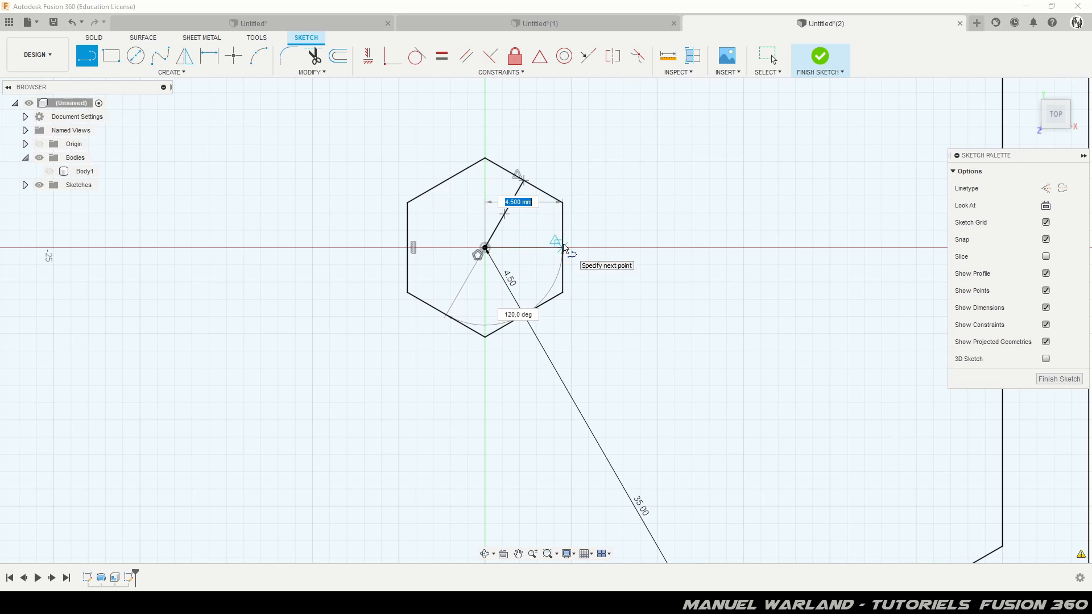
left_click(563, 248)
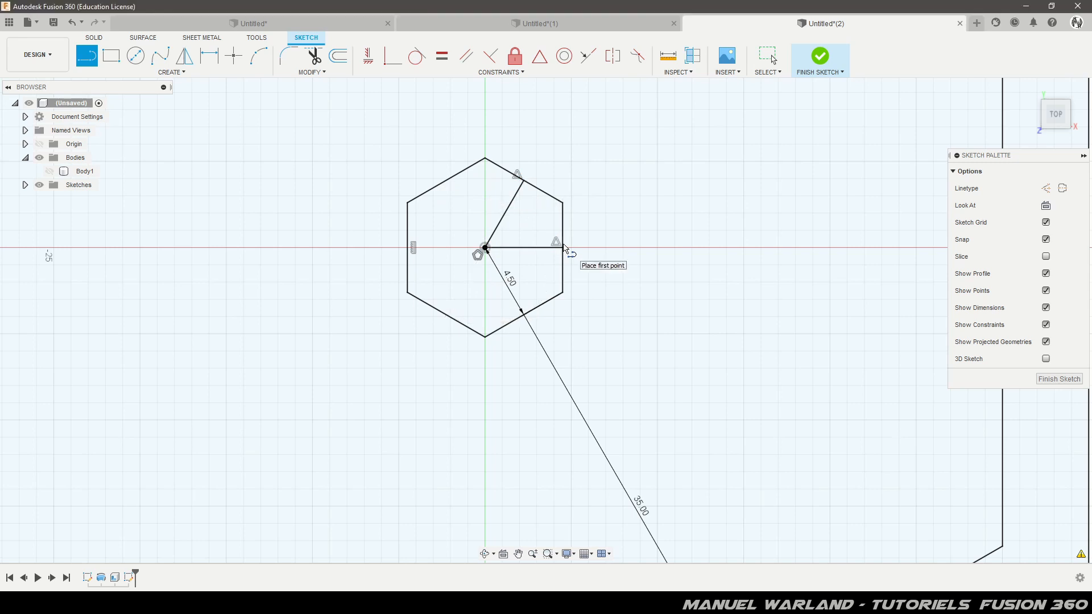
key("Escape")
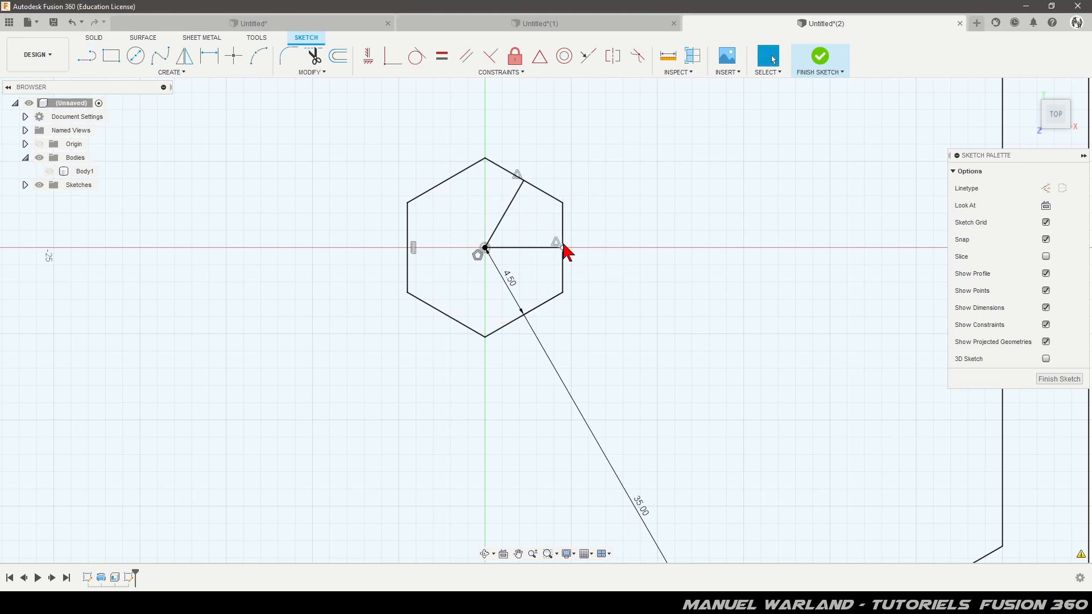
Convert the two lines inside the small hexagon to construction geometry and finish the sketch.
left_click(504, 220)
left_click(537, 249, "ctrl")
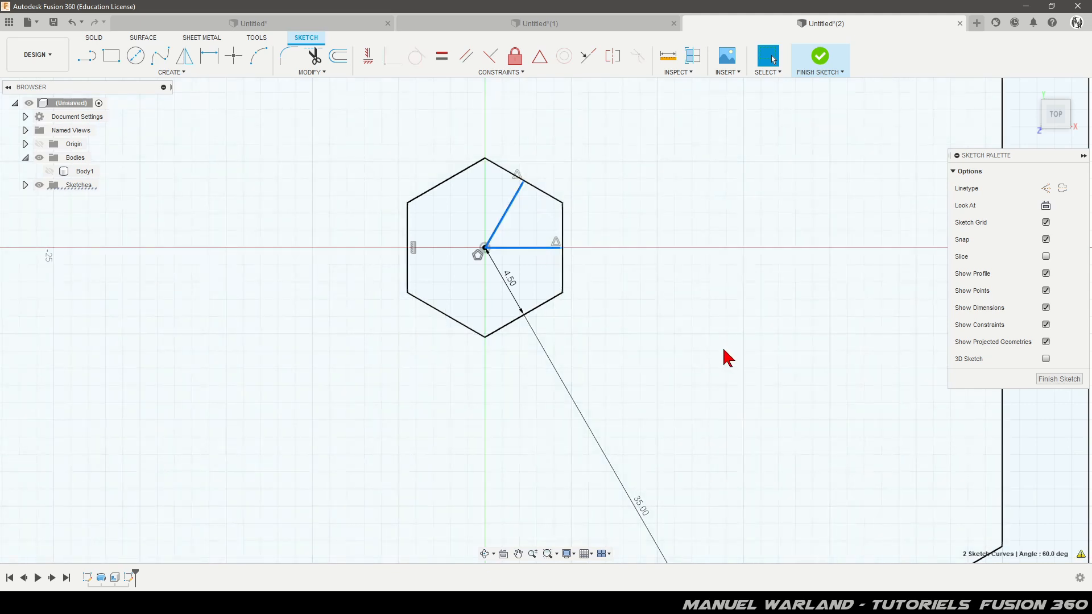
key("x")
left_click(680, 346)
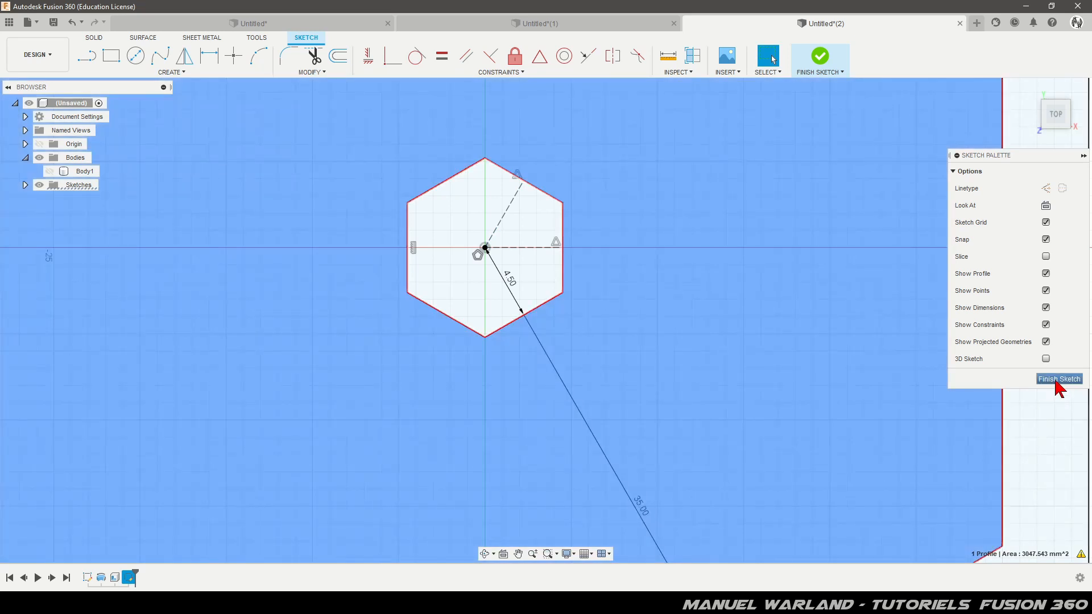
left_click(1056, 380)
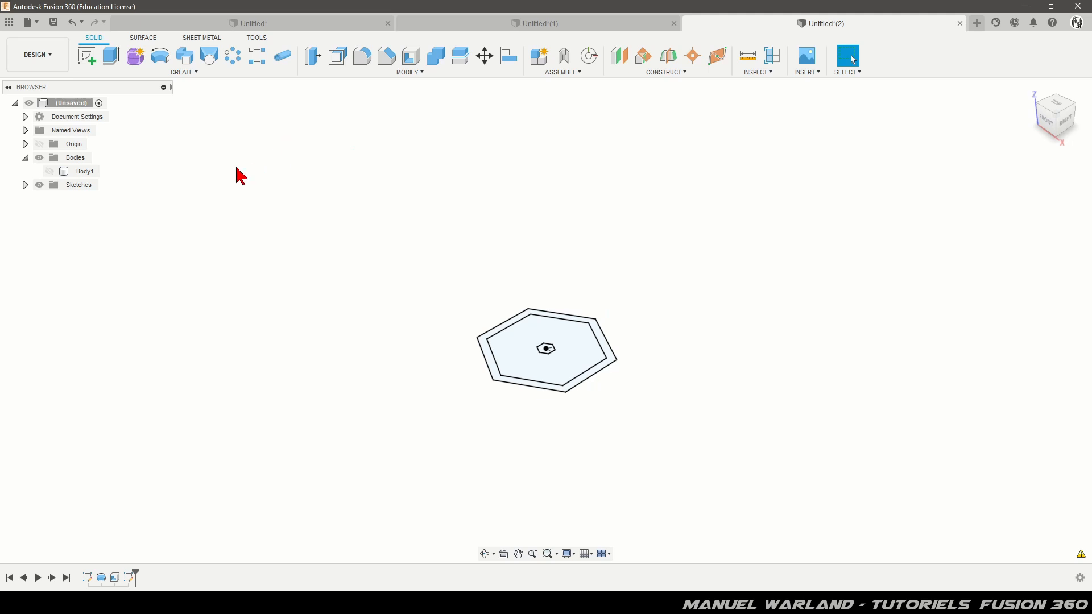
Show the dome body and split it with the outer 35 mm hexagon, keeping the splitting tool extended.
left_click(50, 171)
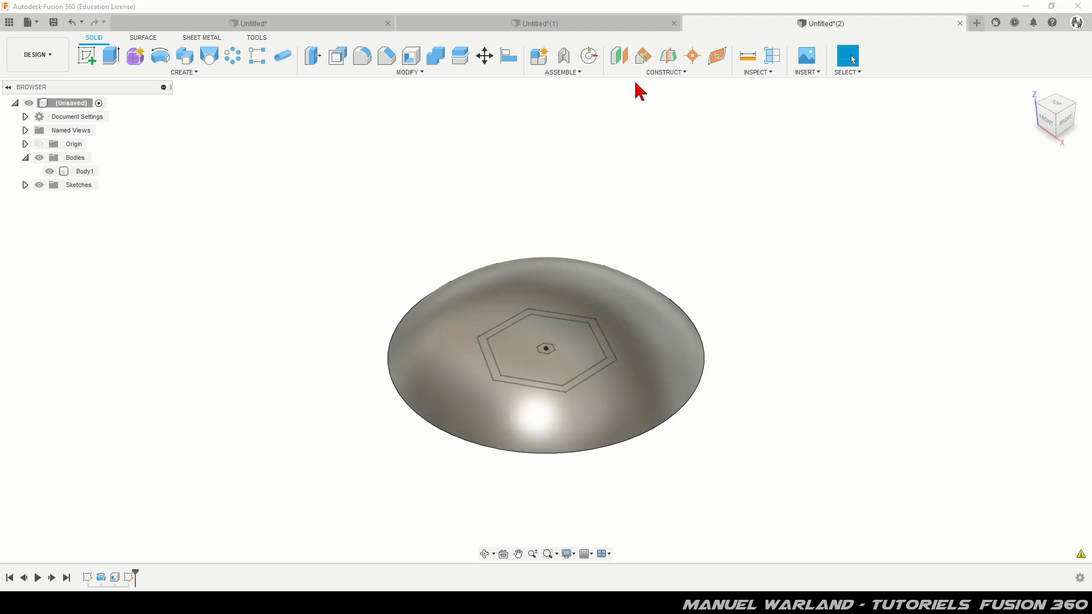
left_click(460, 64)
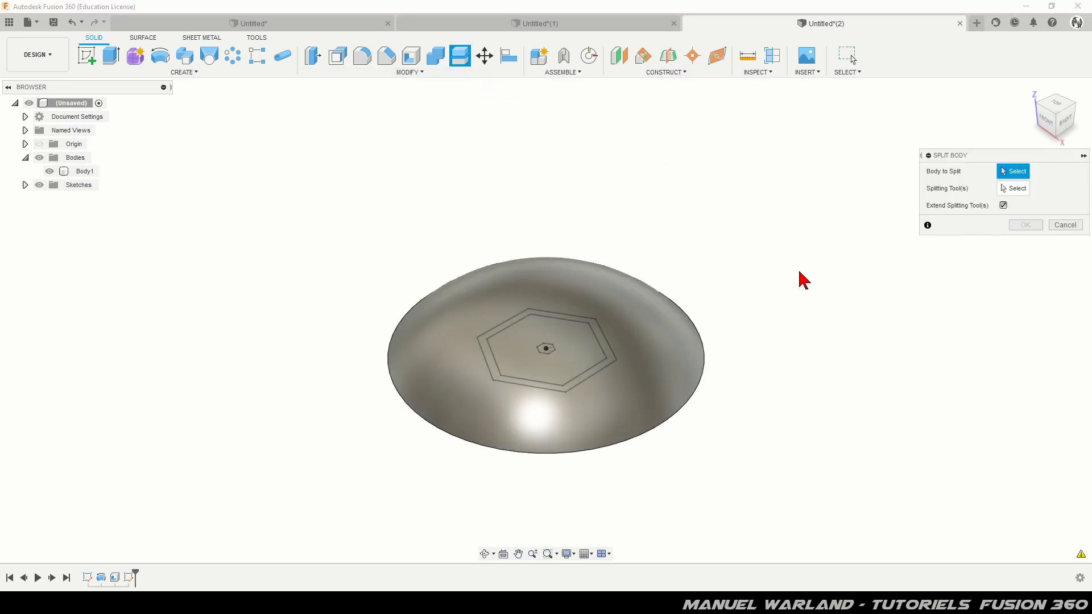
left_click(671, 371)
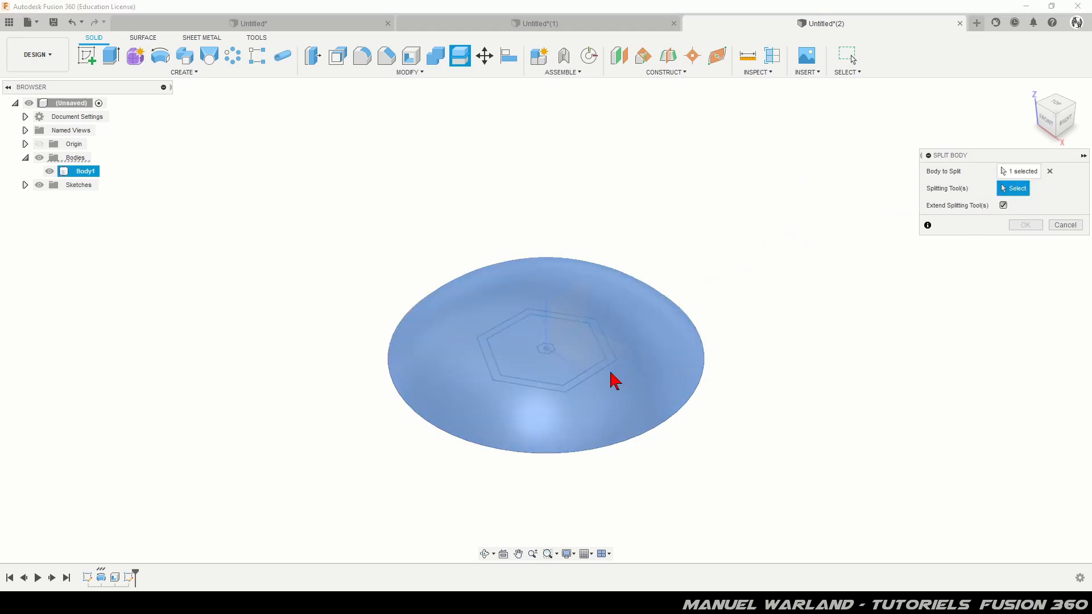
left_click(583, 381)
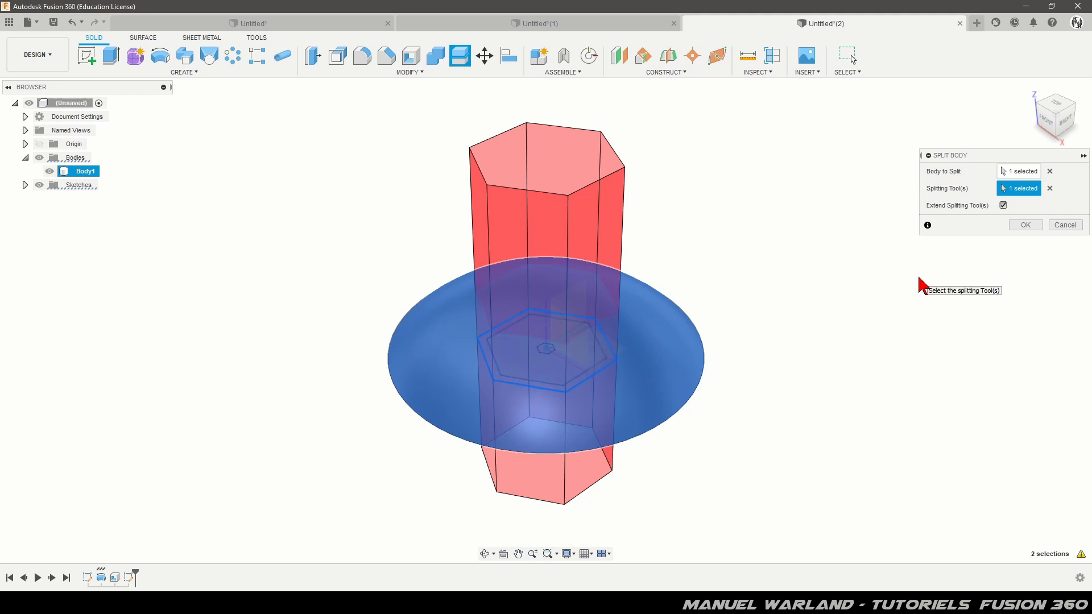
left_click(1026, 227)
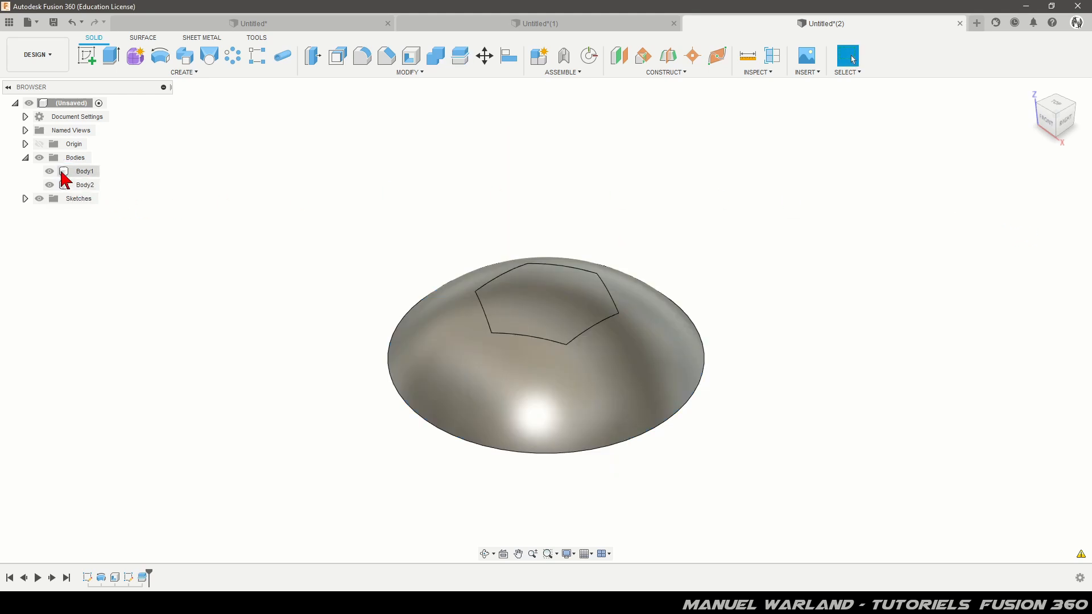
Show Sketch2 and split the dome's central hexagonal body with the inner offset hexagon.
left_click(71, 174)
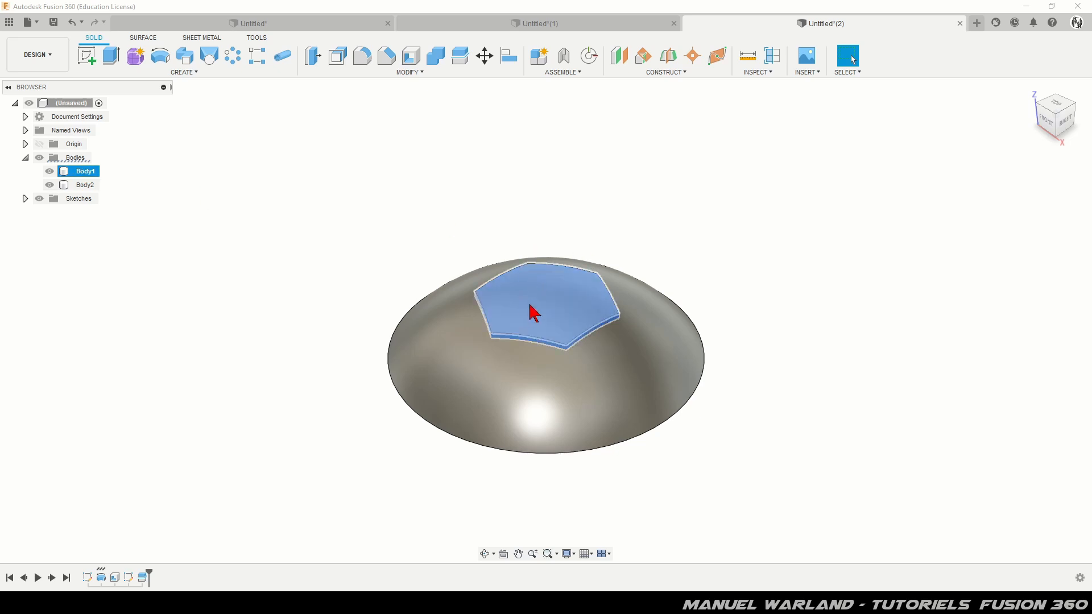
left_click(462, 59)
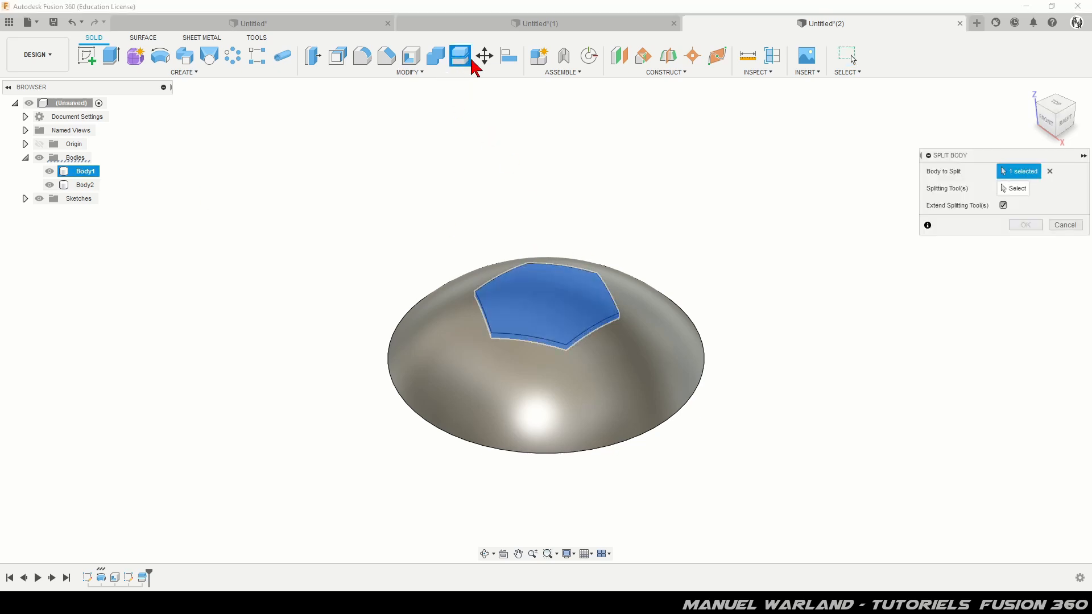
left_click(25, 198)
left_click(49, 226)
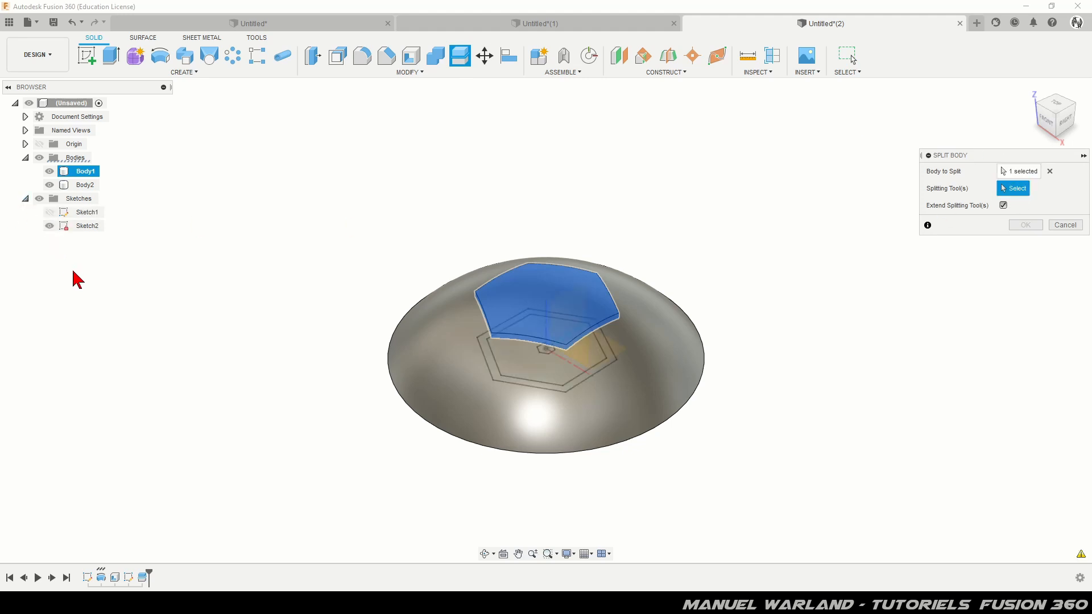
left_click(550, 391)
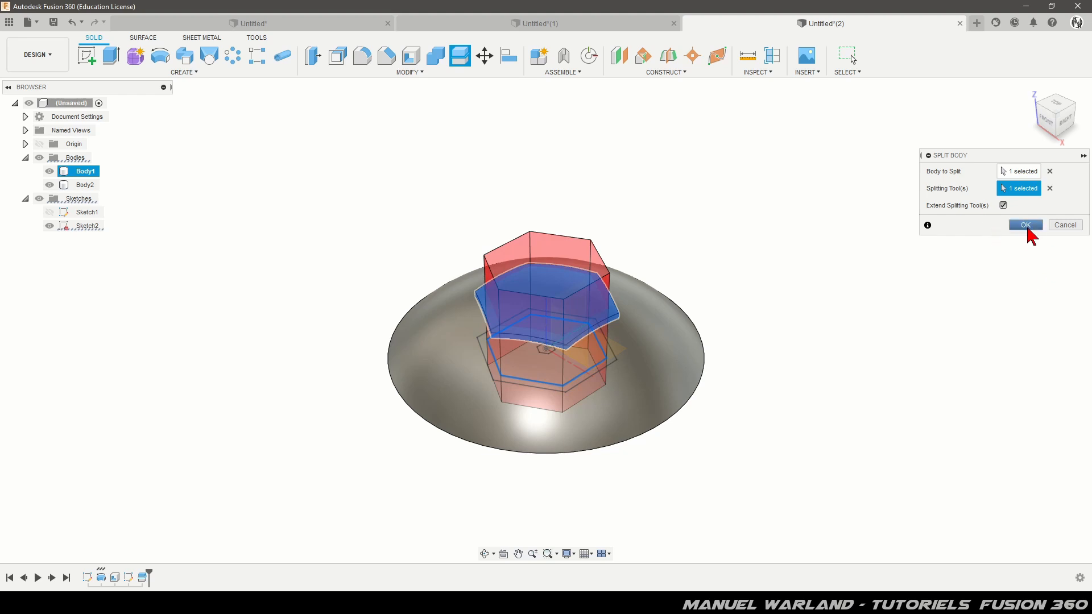
left_click(1024, 226)
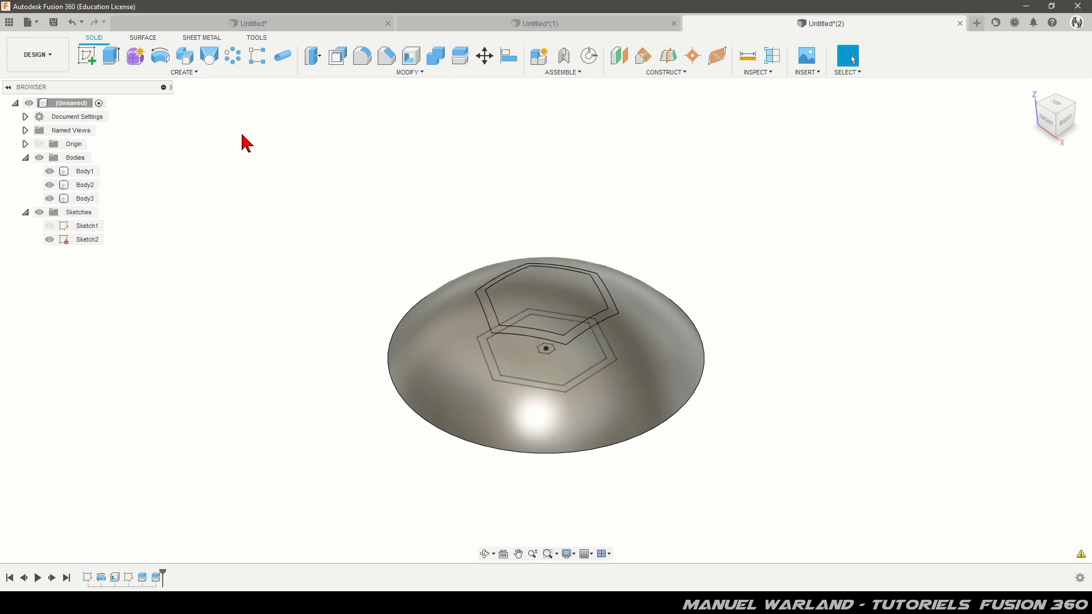
Identify the three split bodies and rename the central hexagonal plate Exagone.
left_click(84, 171)
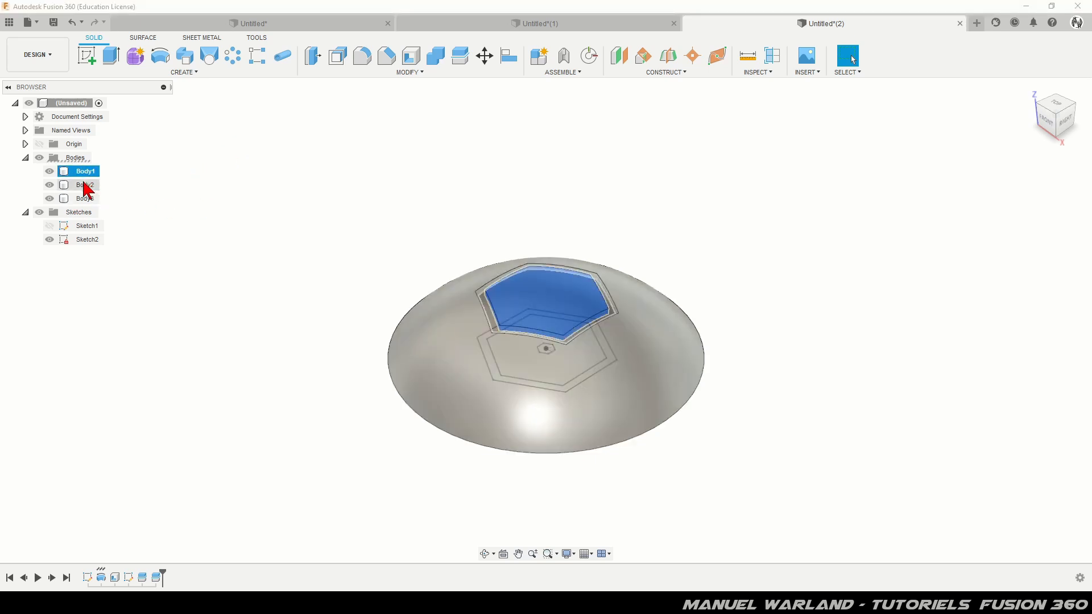
left_click(84, 185, "ctrl")
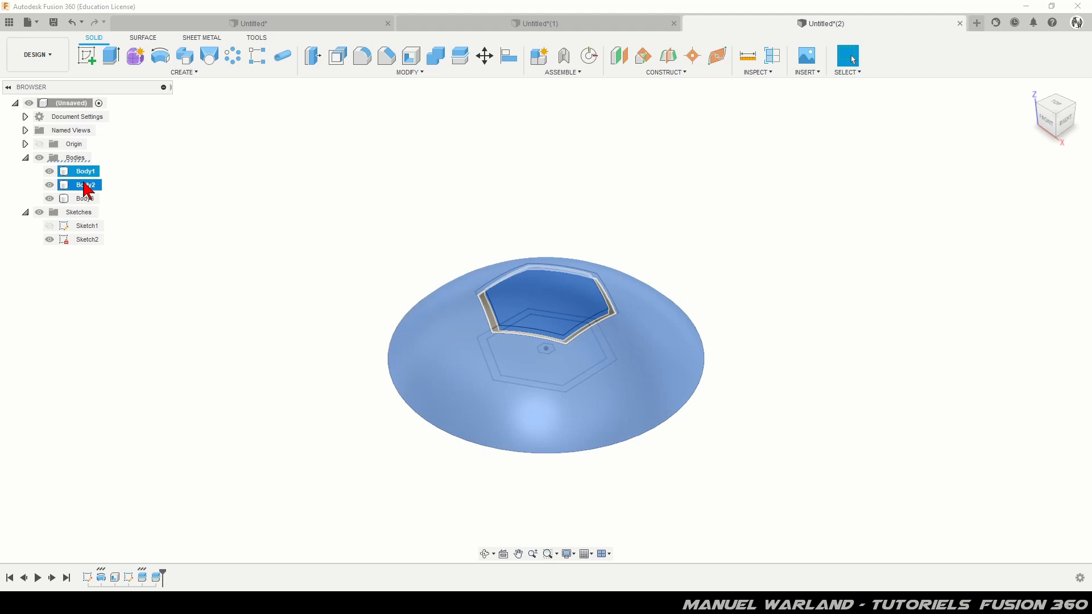
left_click(85, 199)
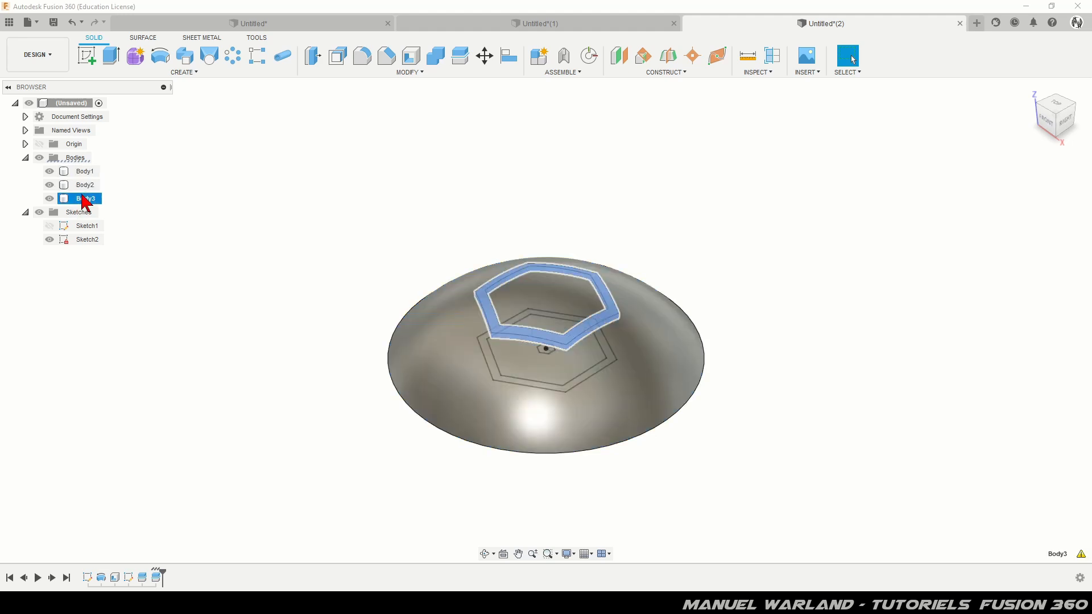
left_click(87, 171)
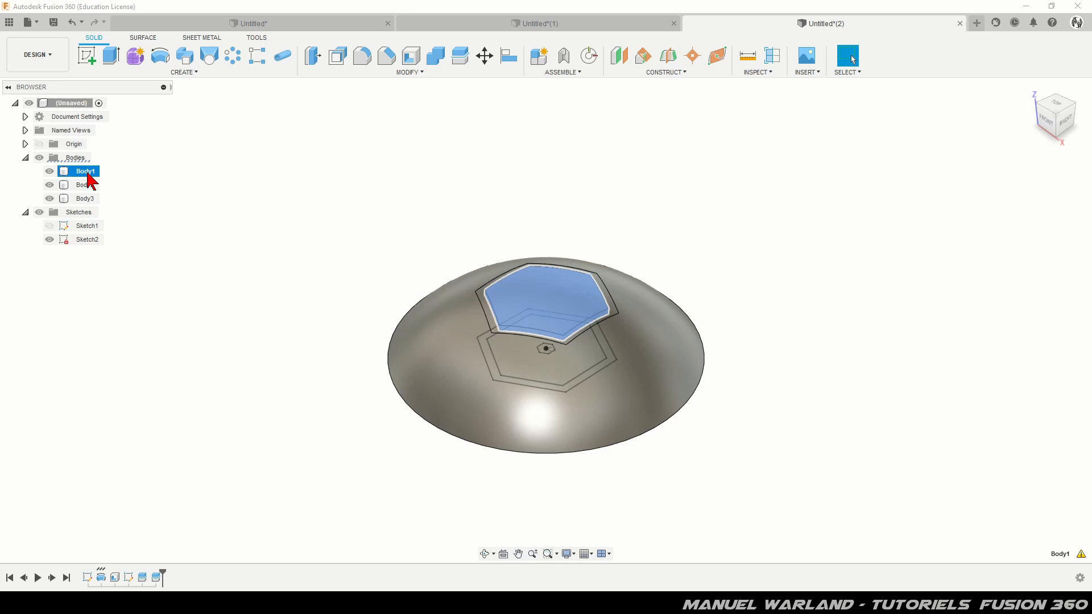
double_click(88, 172)
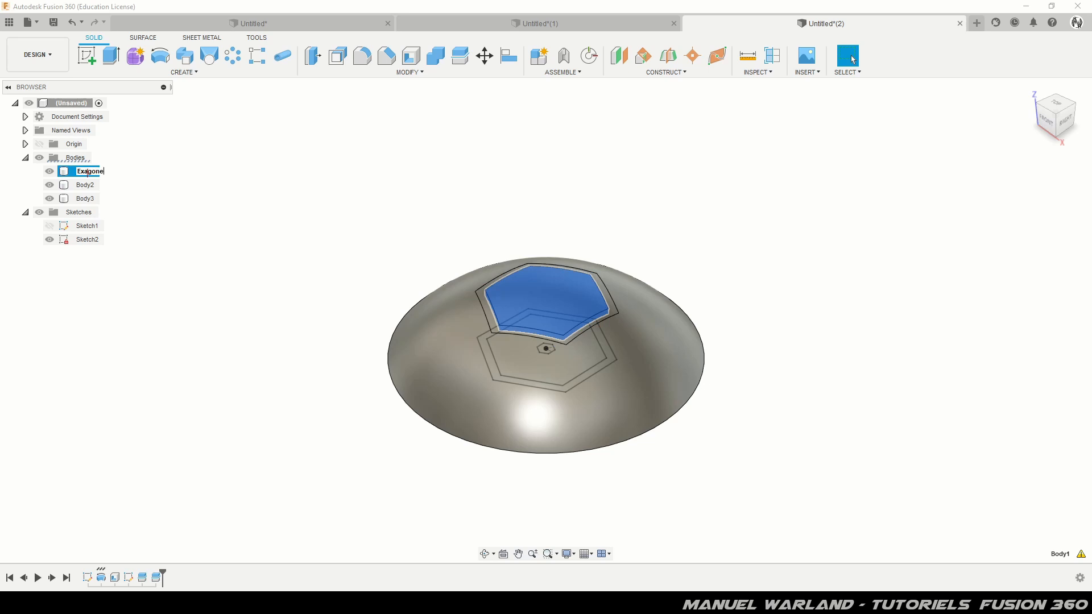
key("Return")
Rename the hexagonal border body Exagone Bordure and move it directly below Exagone in the body list.
left_click(83, 199)
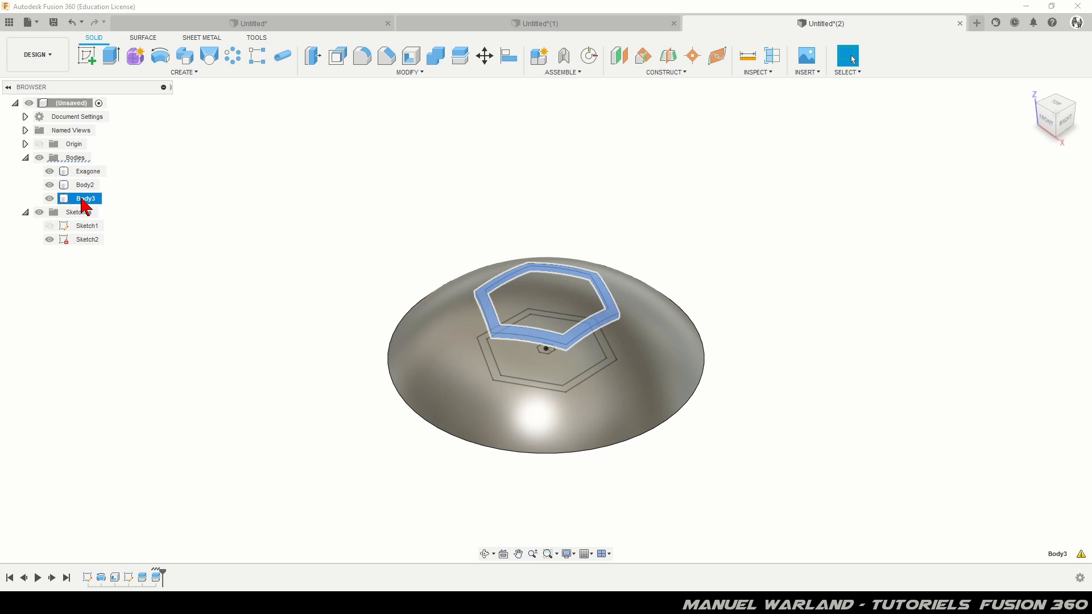
double_click(83, 199)
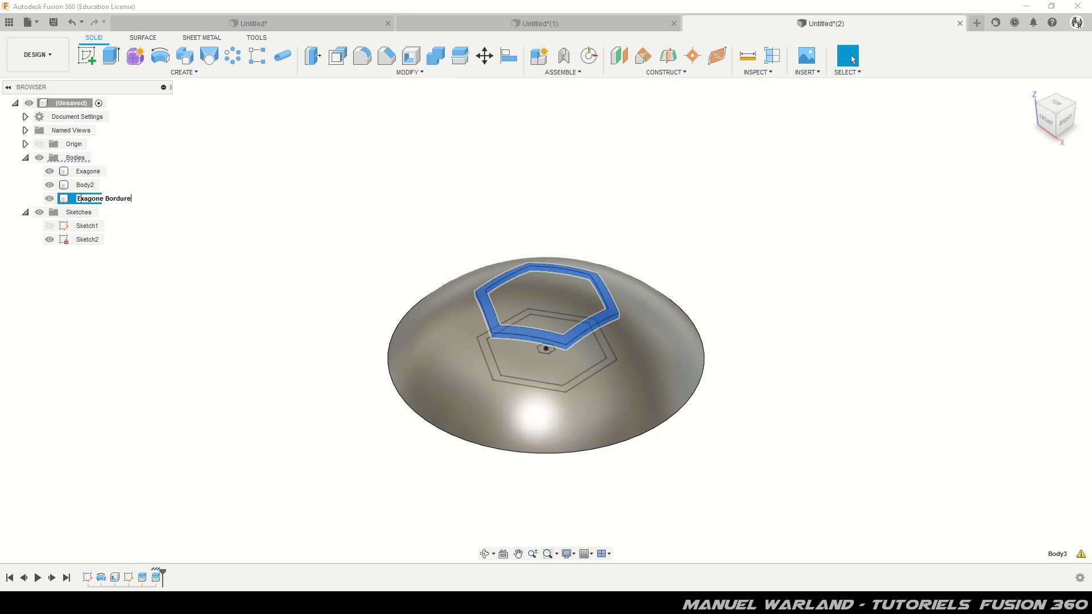
type("Exagone Bordure")
left_click(81, 199)
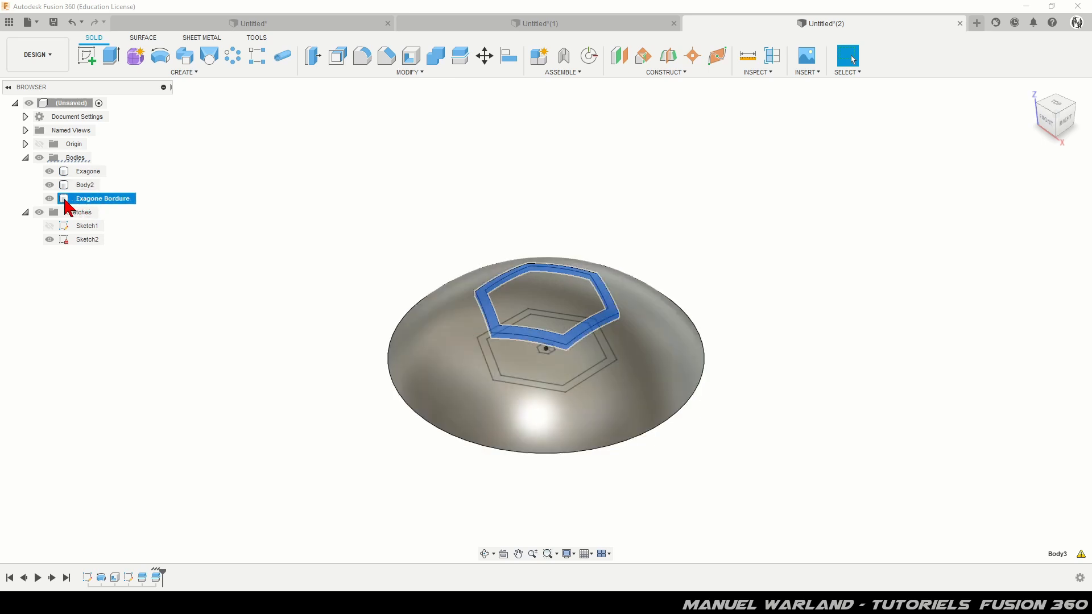
left_click_drag(66, 203, 67, 187)
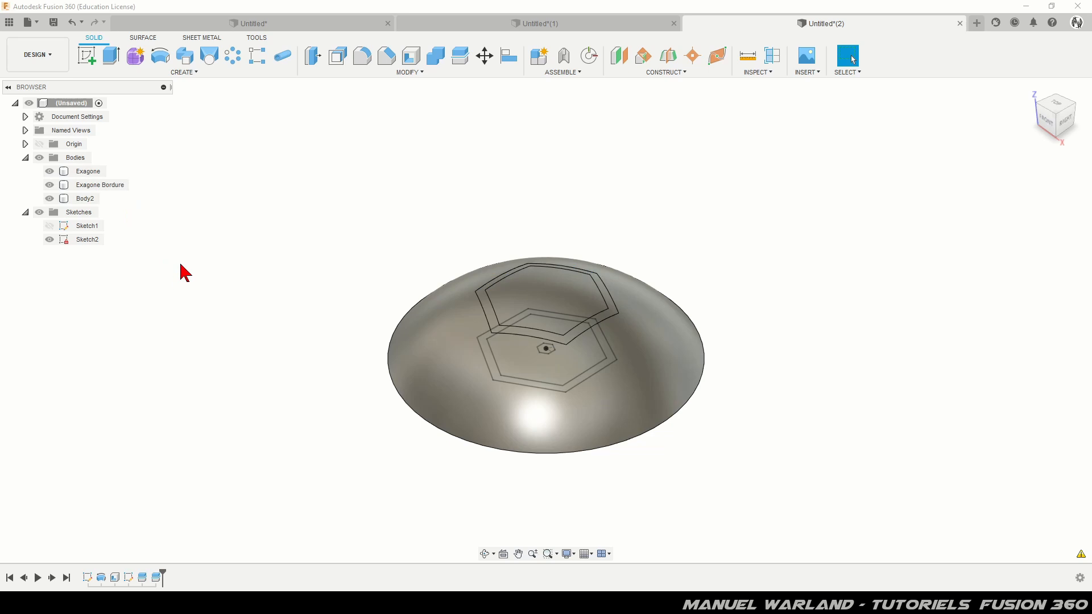
Hide the Exagone and Exagone Bordure bodies and Sketch2, leaving only the outer dome body shown.
left_click(50, 187)
left_click(49, 185)
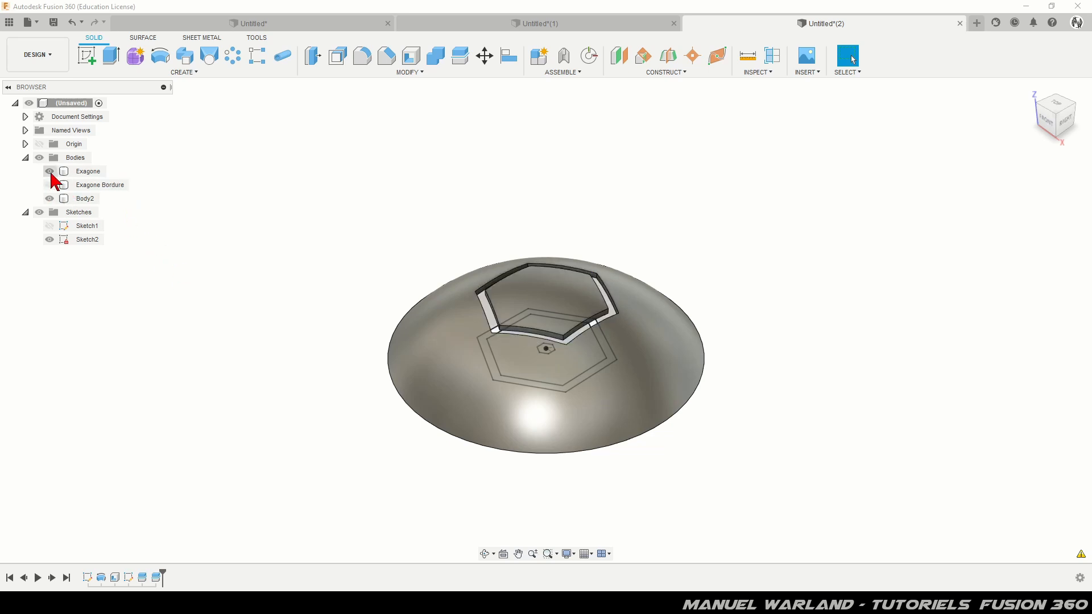
left_click(50, 171)
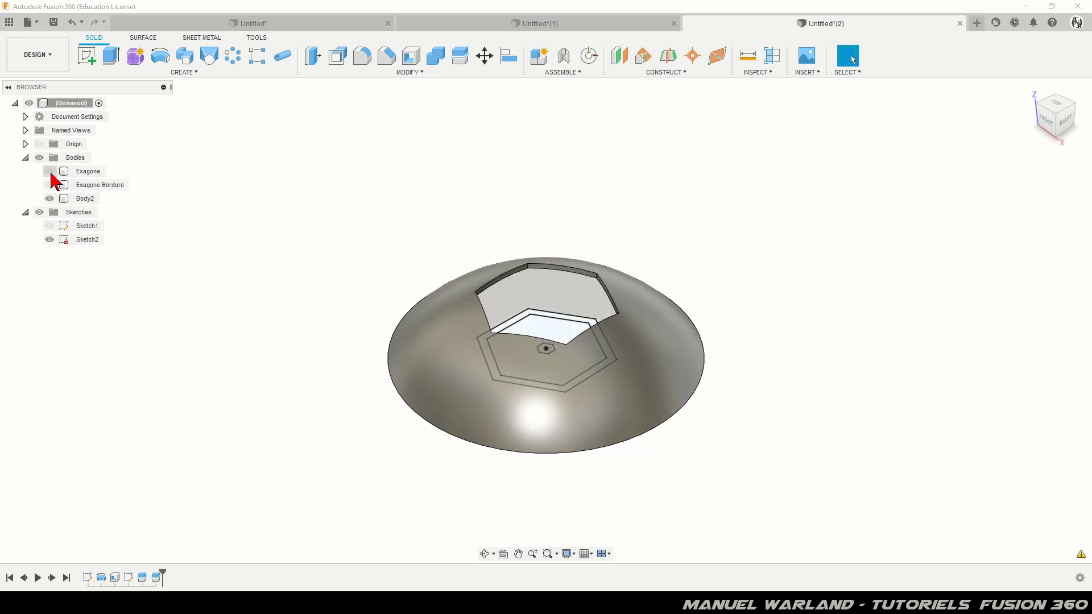
left_click(50, 240)
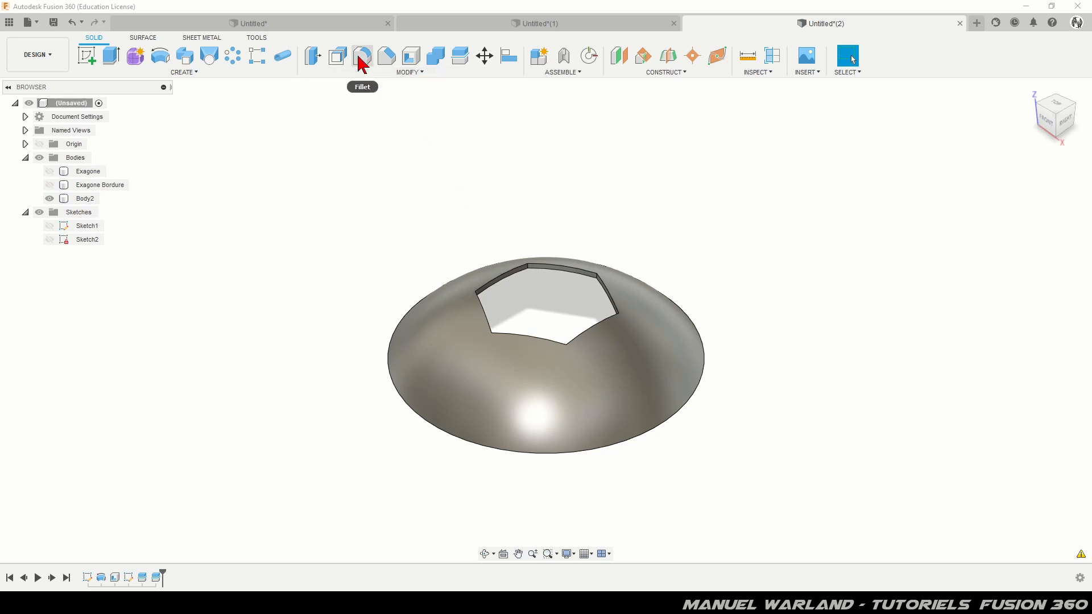
Examine from above how the blade edges follow the central hexagon's sides in the finished Untitled*(1) design, and return to Untitled*(2).
left_click(519, 24)
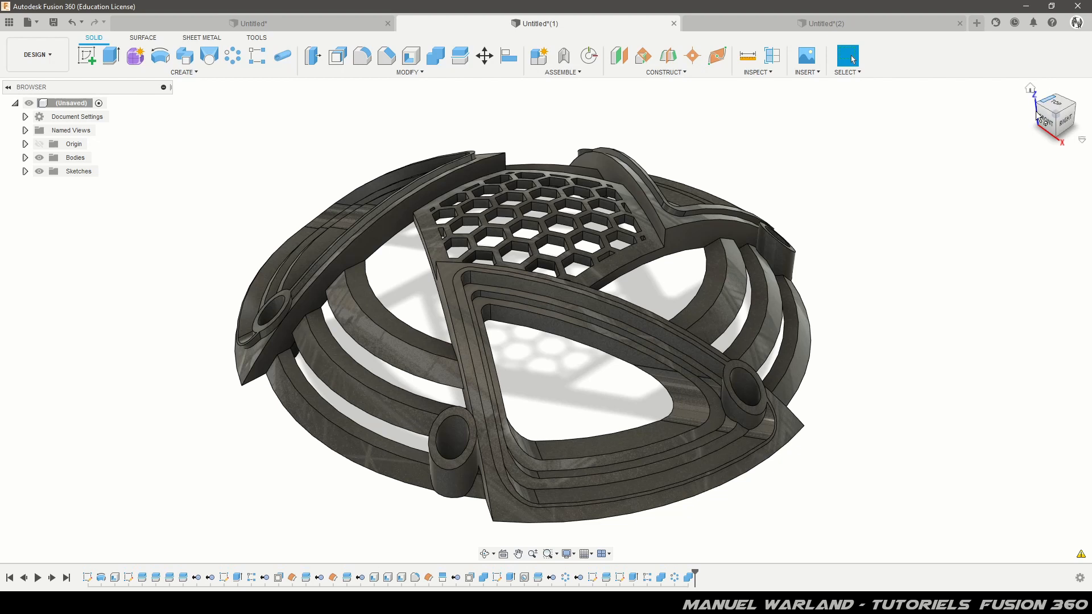
left_click(1053, 104)
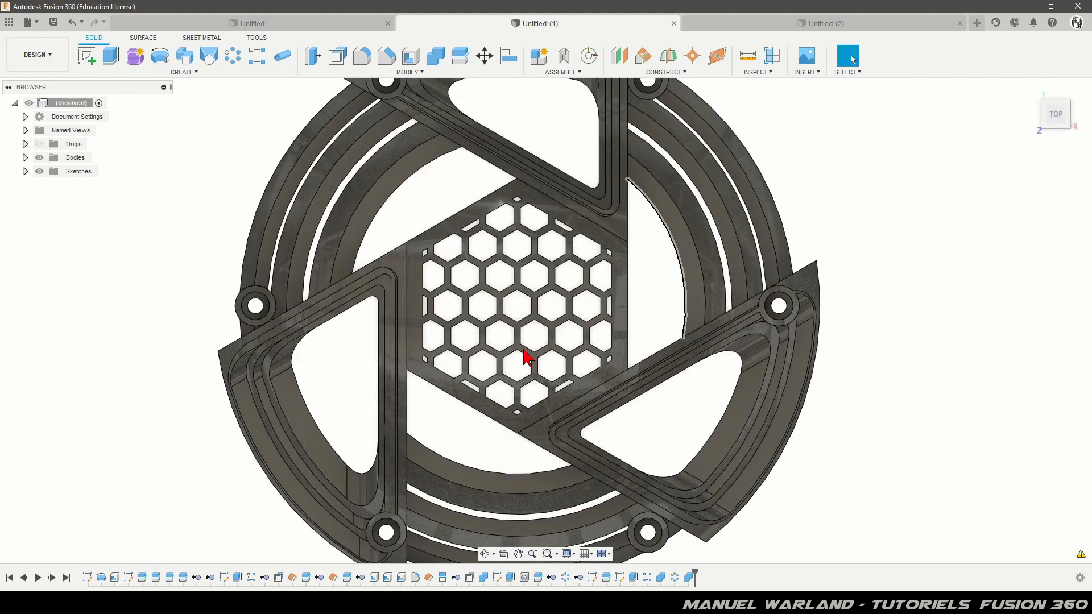
scroll(523, 360, "down", 5)
scroll(570, 312, "up", 4)
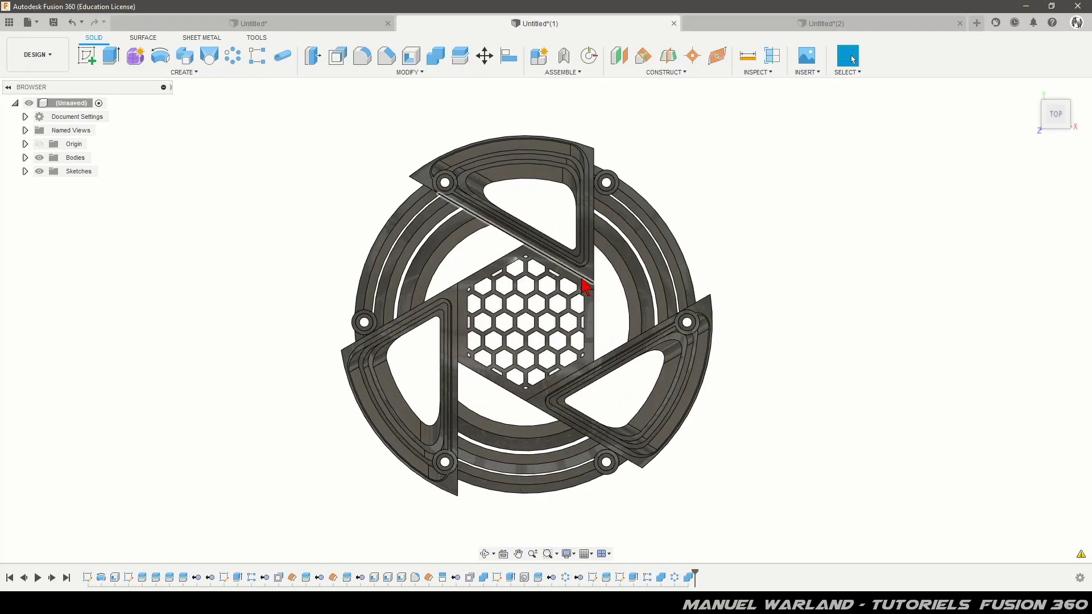
left_click(495, 274)
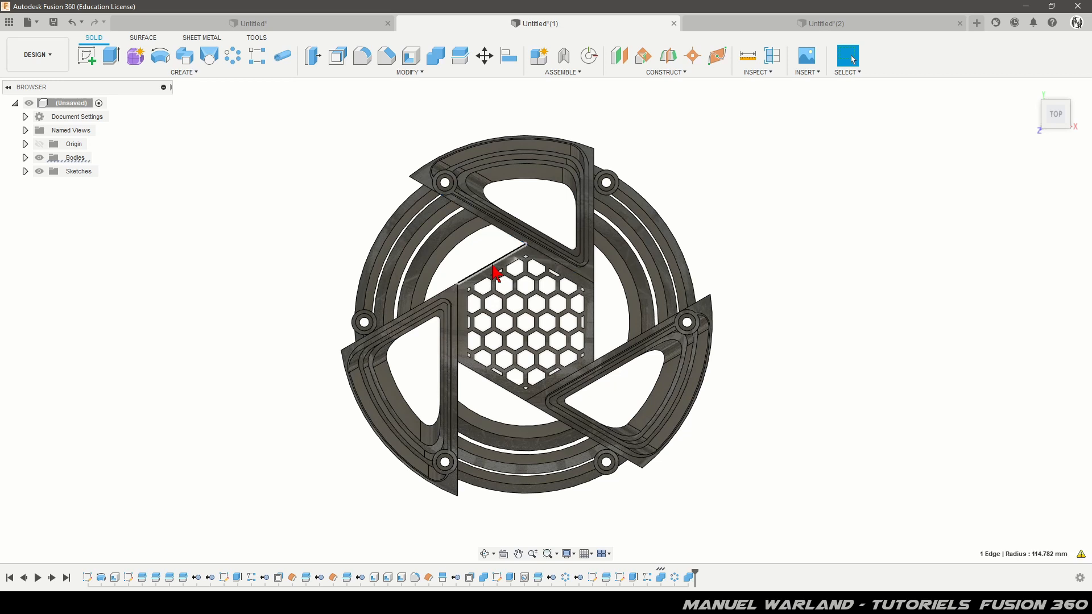
left_click(457, 321)
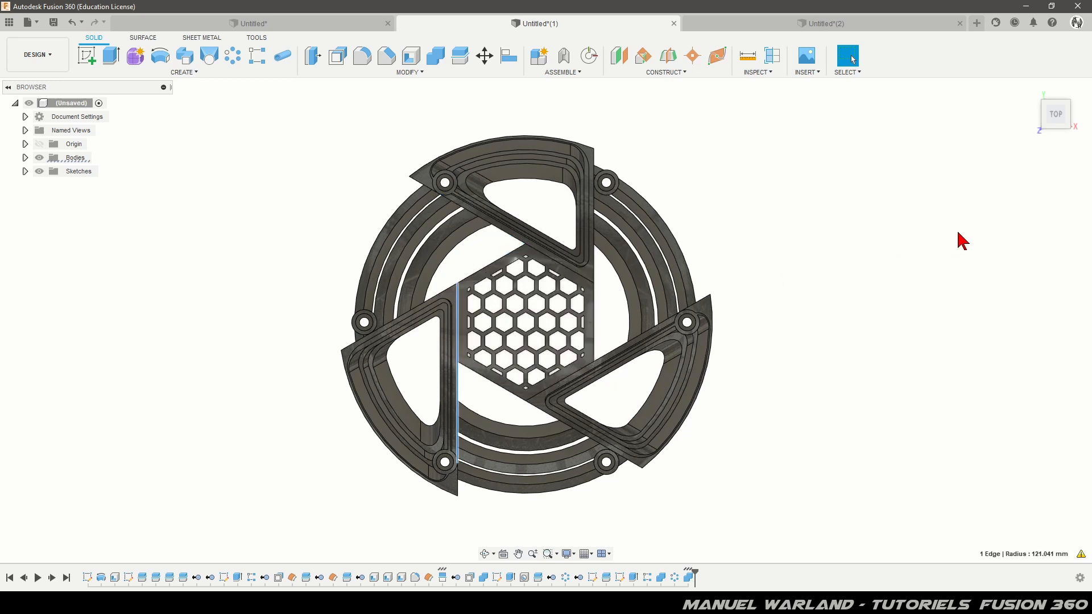
left_click(793, 24)
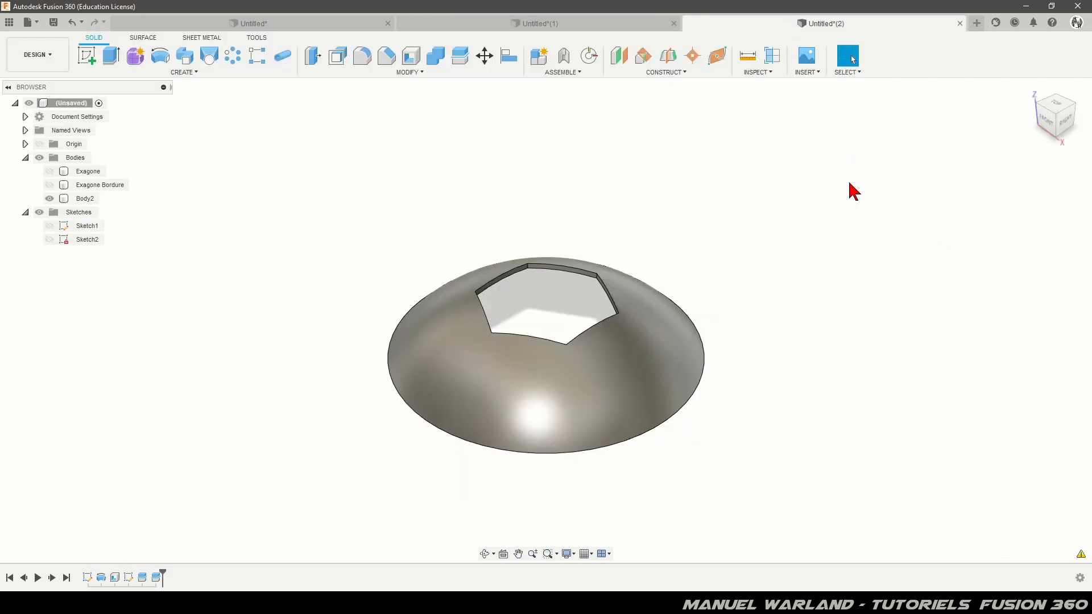
Split the outer dome body with the back-right inner side face of the hexagonal opening, keeping the splitting tool extended.
left_click(460, 57)
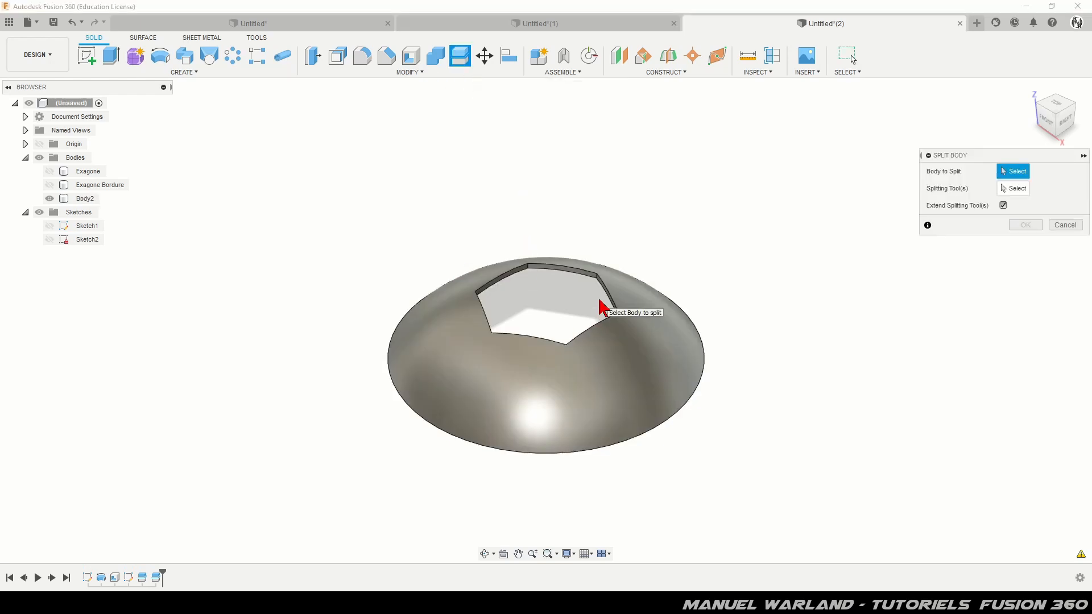
scroll(602, 313, "up", 8)
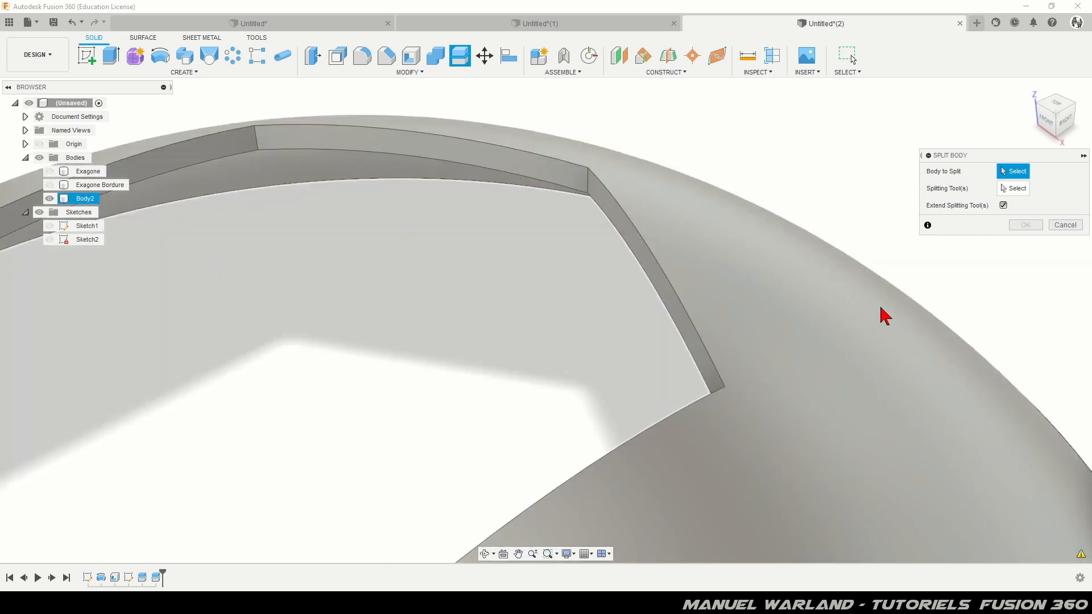
left_click(834, 350)
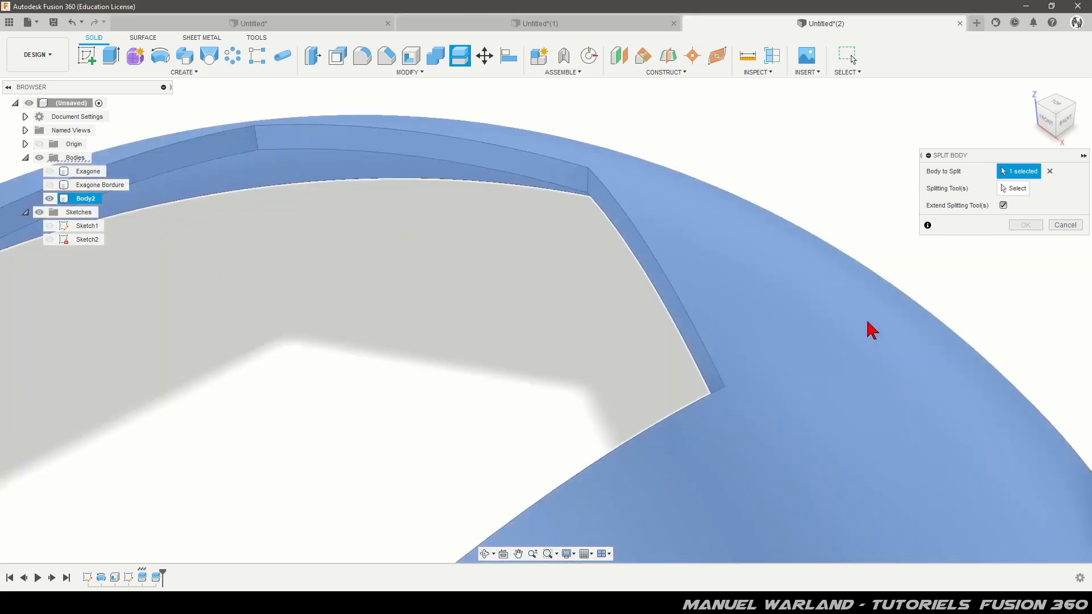
left_click(1016, 189)
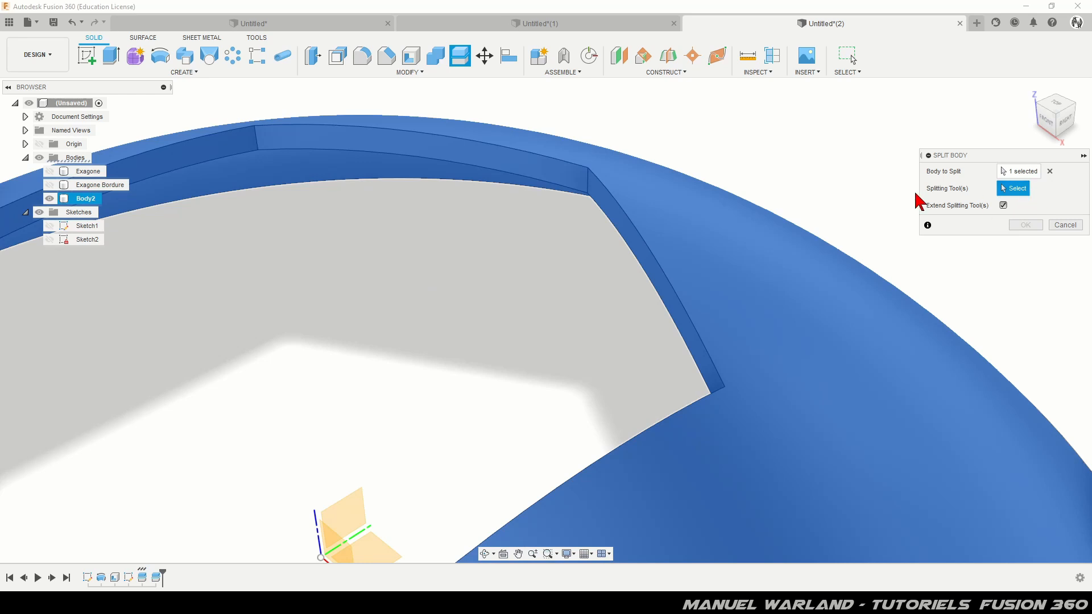
left_click(662, 287)
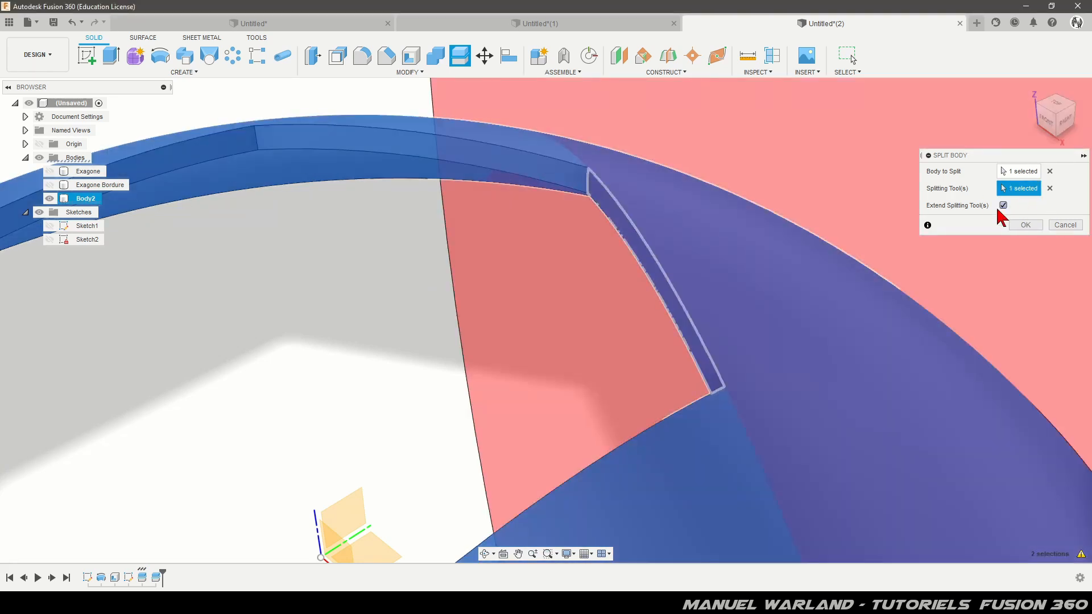
left_click(1026, 226)
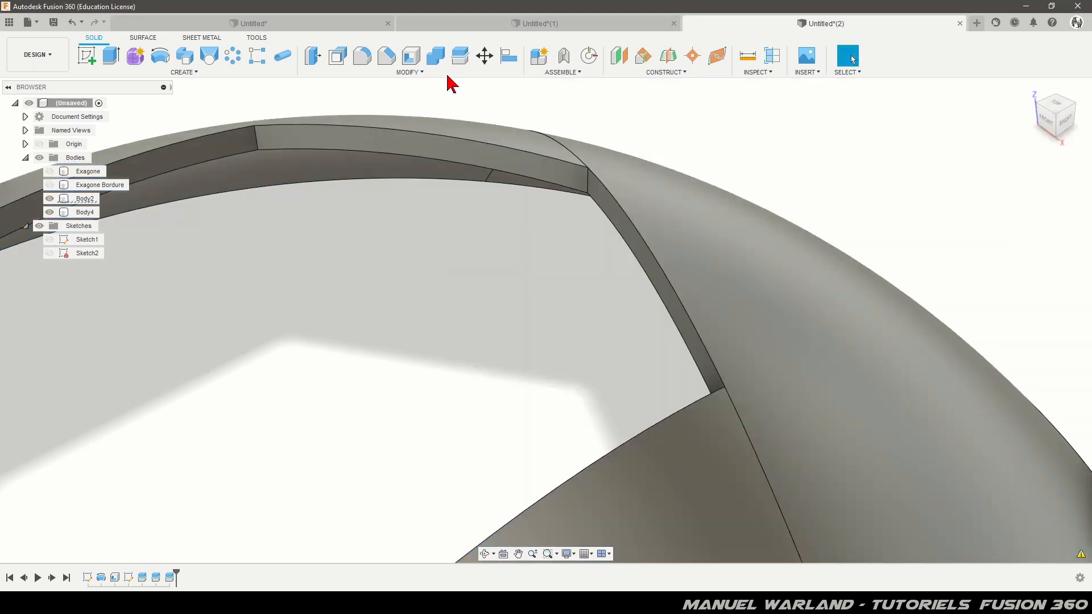
Split the remaining large dome section with the extended back-left inner side face of the hexagonal opening.
left_click(459, 56)
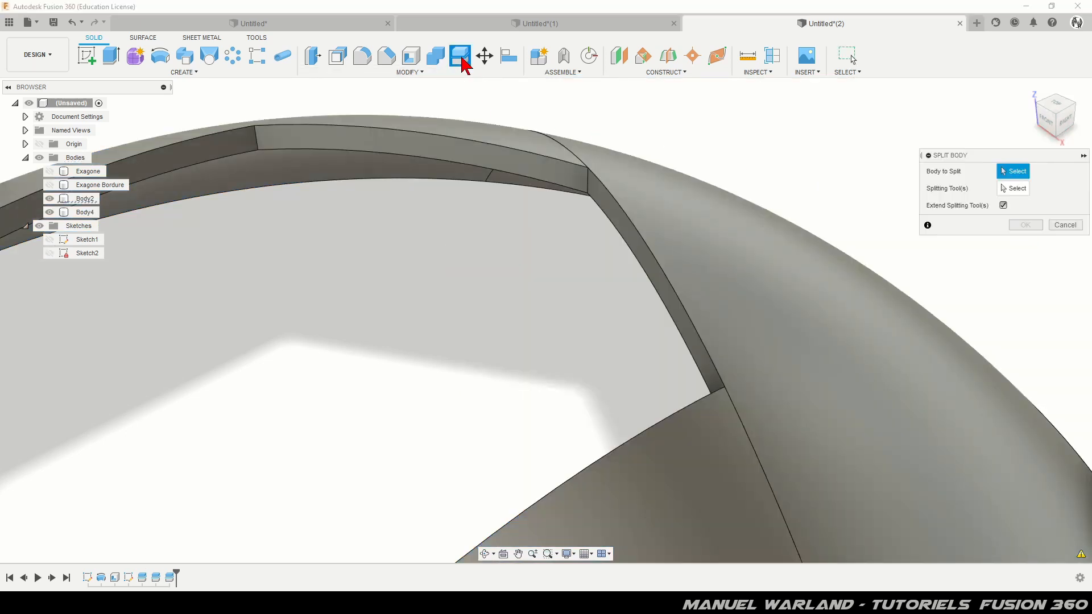
left_click(410, 147)
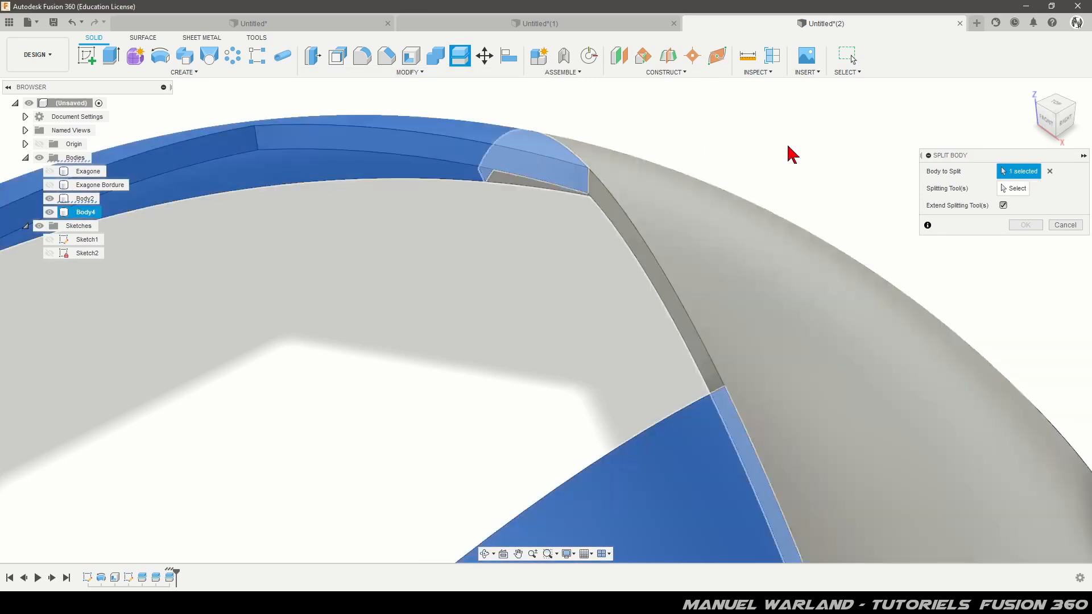
left_click(1014, 188)
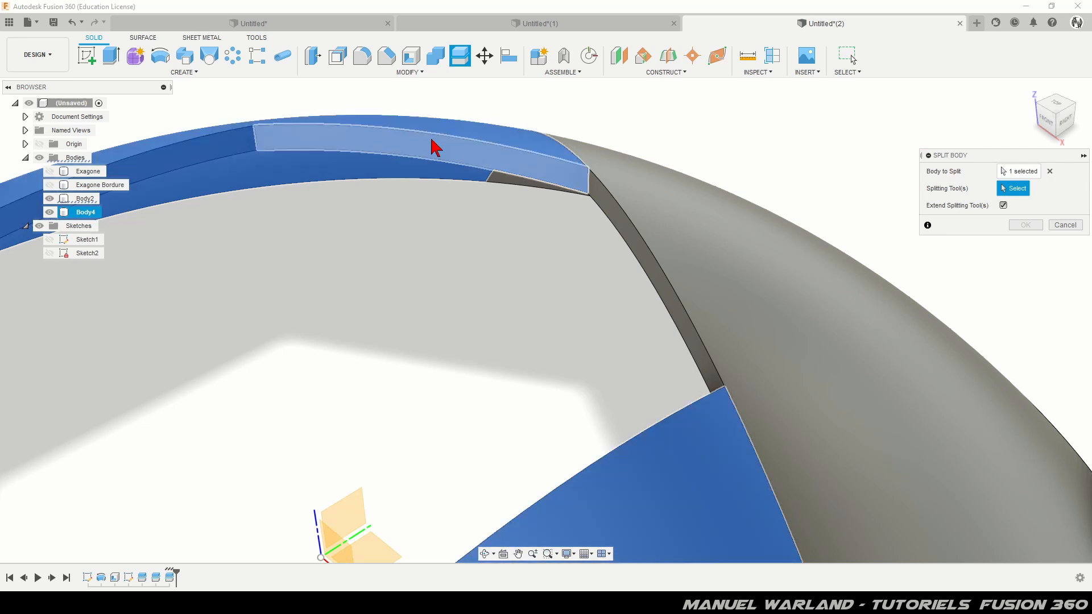
left_click(441, 160)
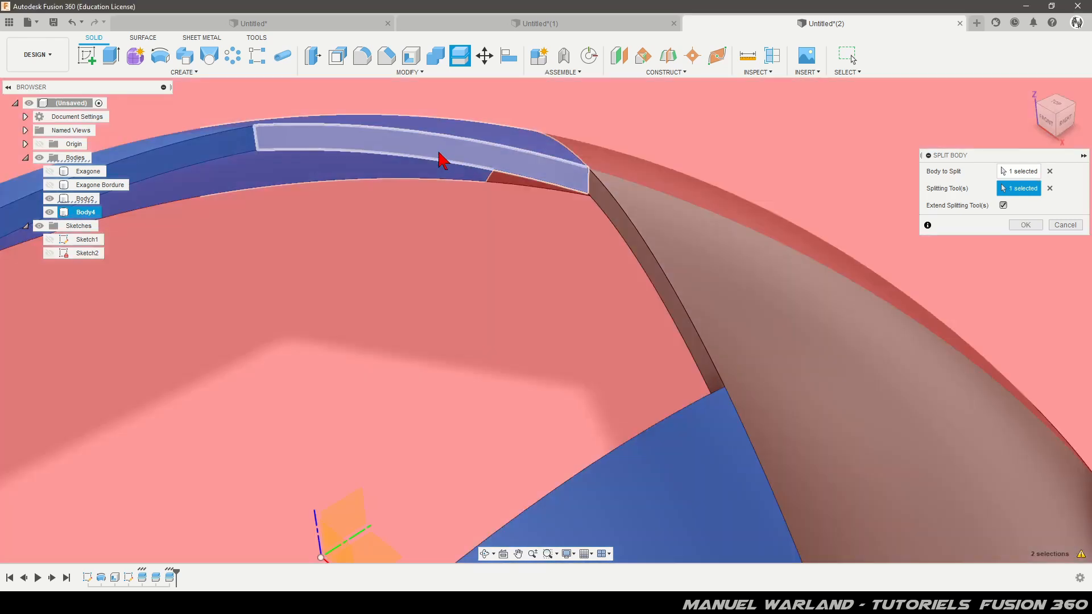
left_click(1023, 225)
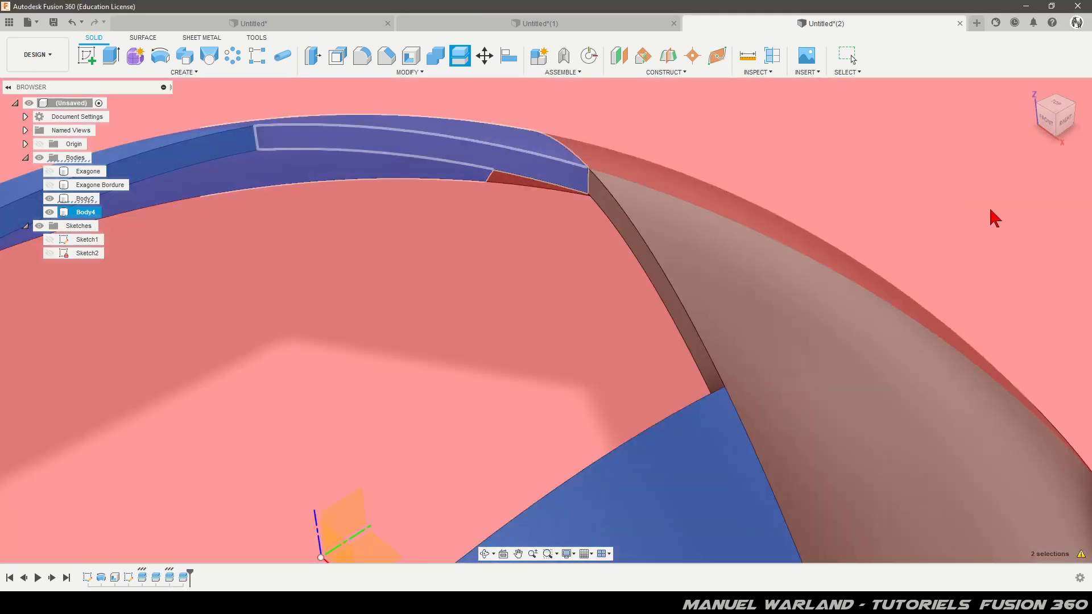
Split the large front dome section with the extended left inner side face of the hexagonal opening, adjacent to the previous splitting face.
scroll(842, 180, "down", 4)
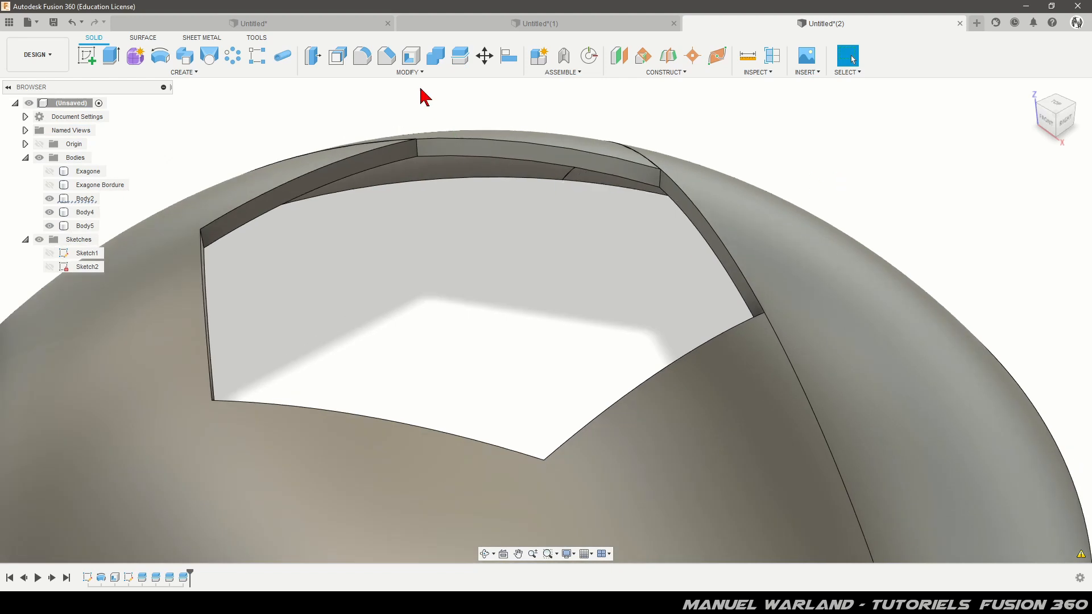
left_click(461, 57)
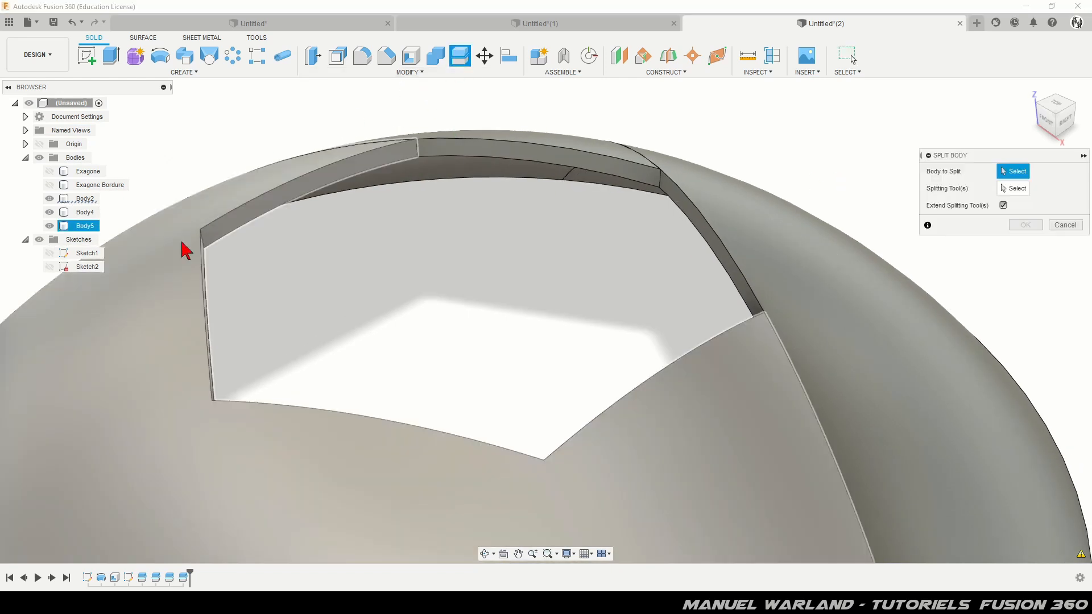
left_click(124, 312)
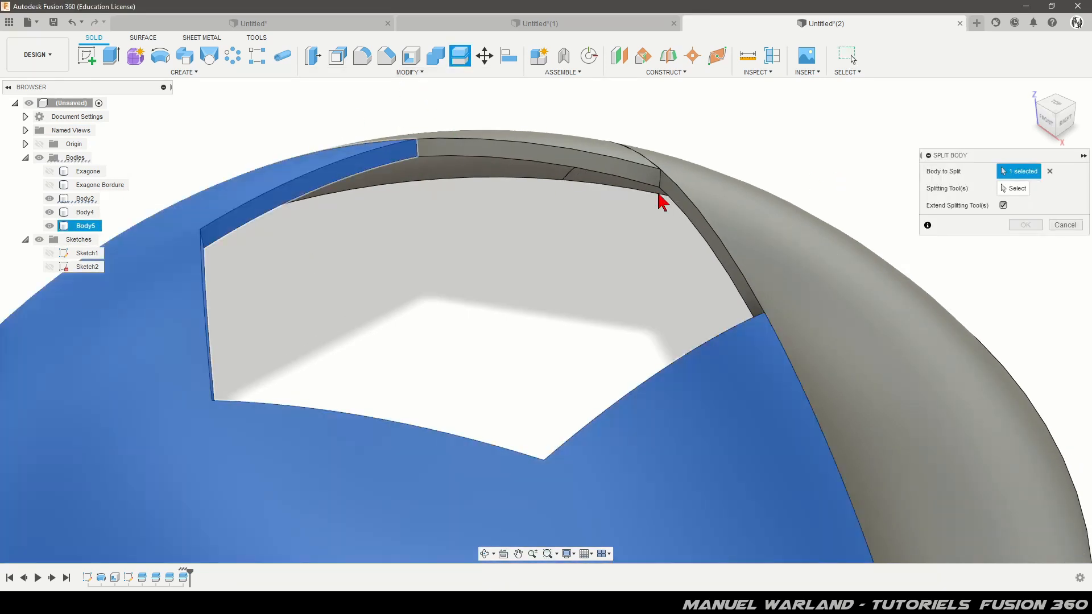
left_click(1015, 188)
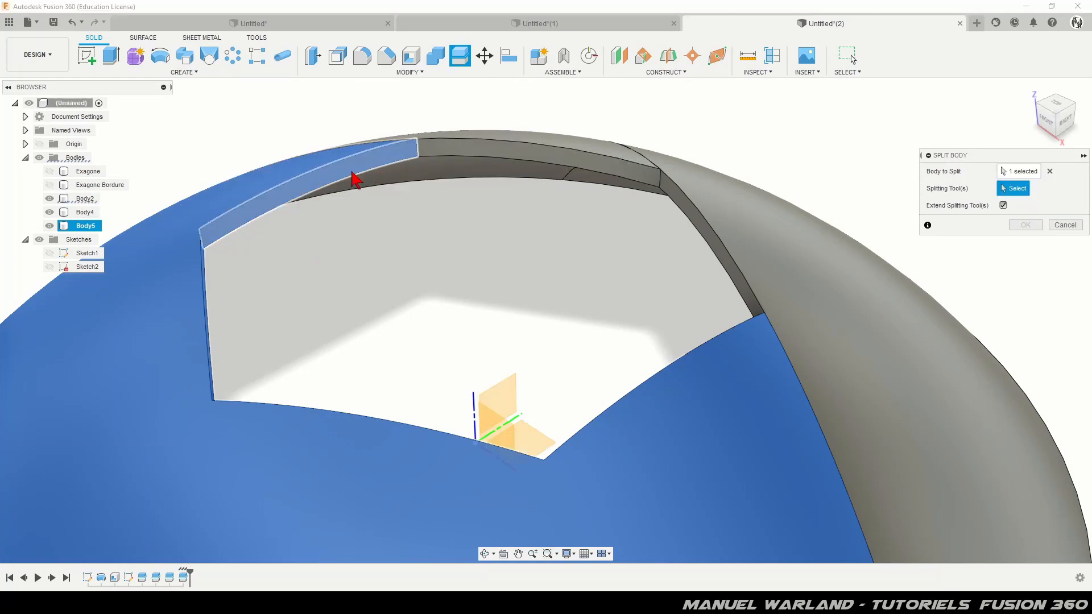
left_click(314, 184)
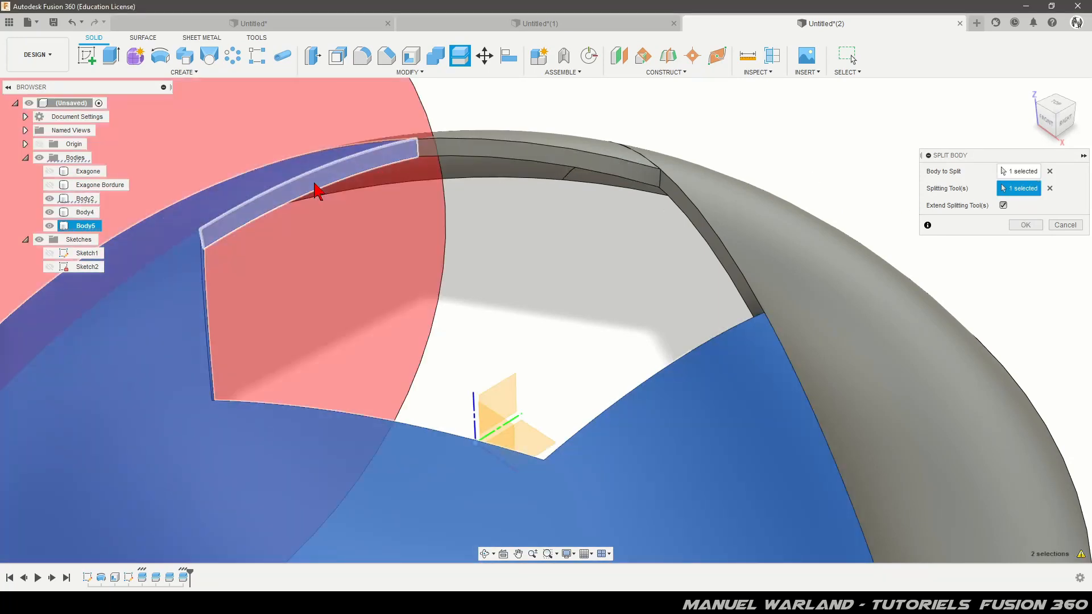
left_click(1025, 224)
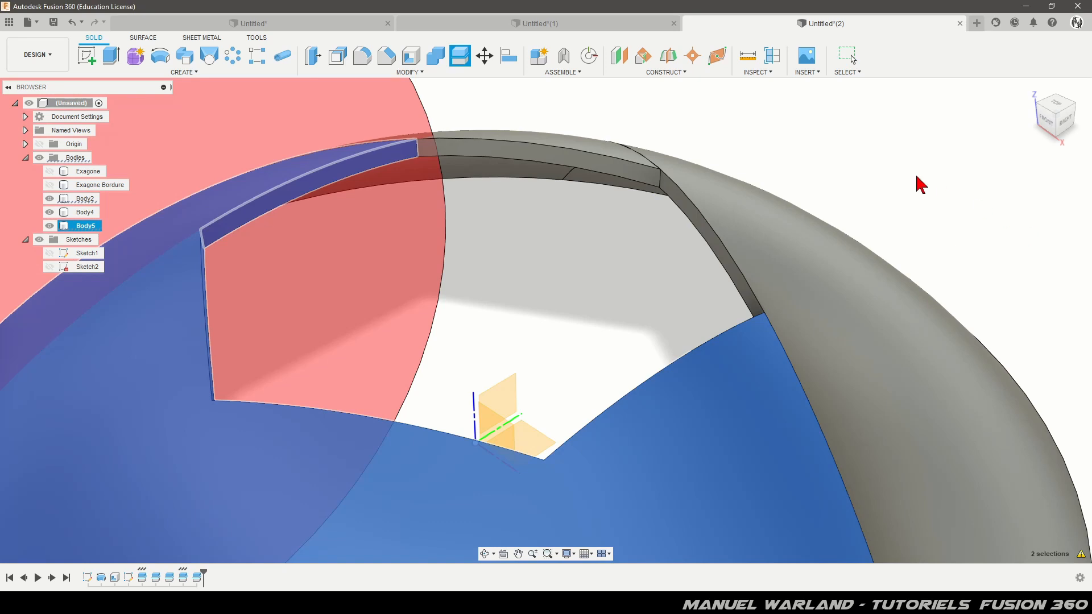
Identify the split sections from above and rename the small back-left blade body Rings Panel.
scroll(734, 151, "down", 4)
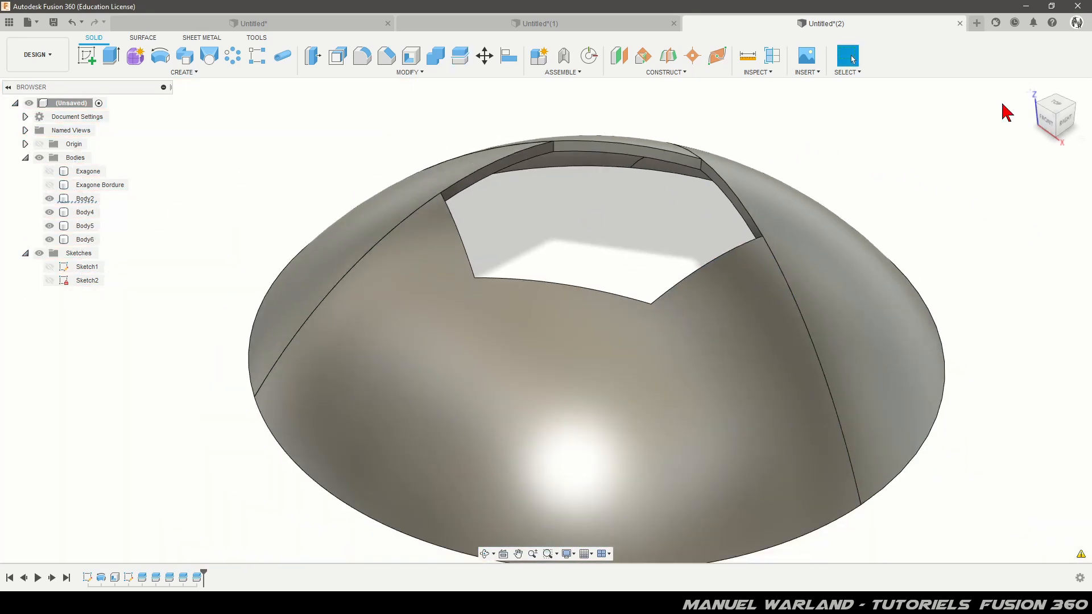
left_click(1055, 103)
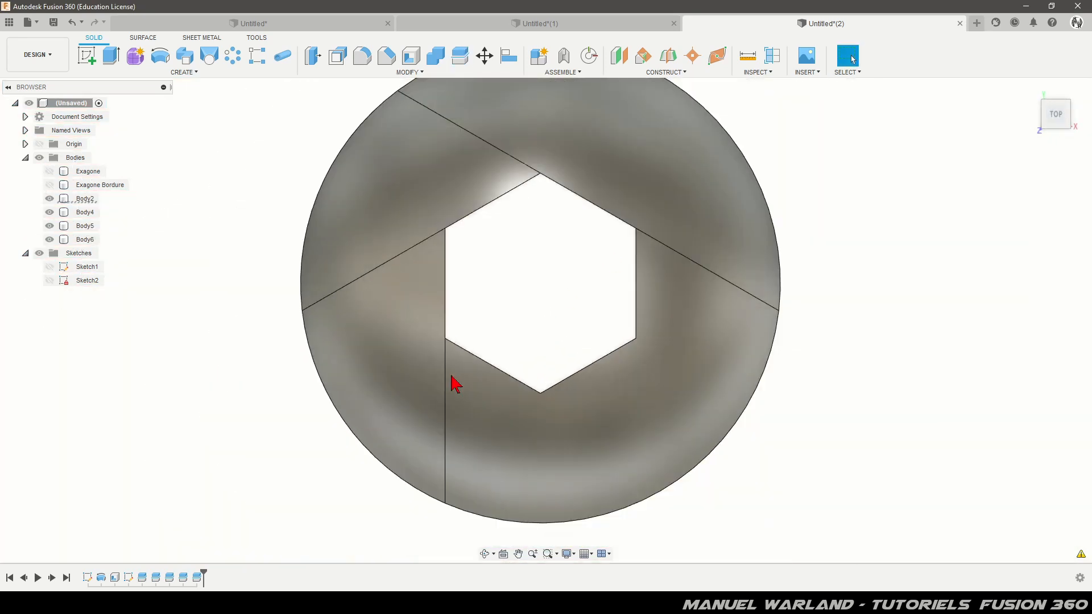
scroll(455, 383, "down", 2)
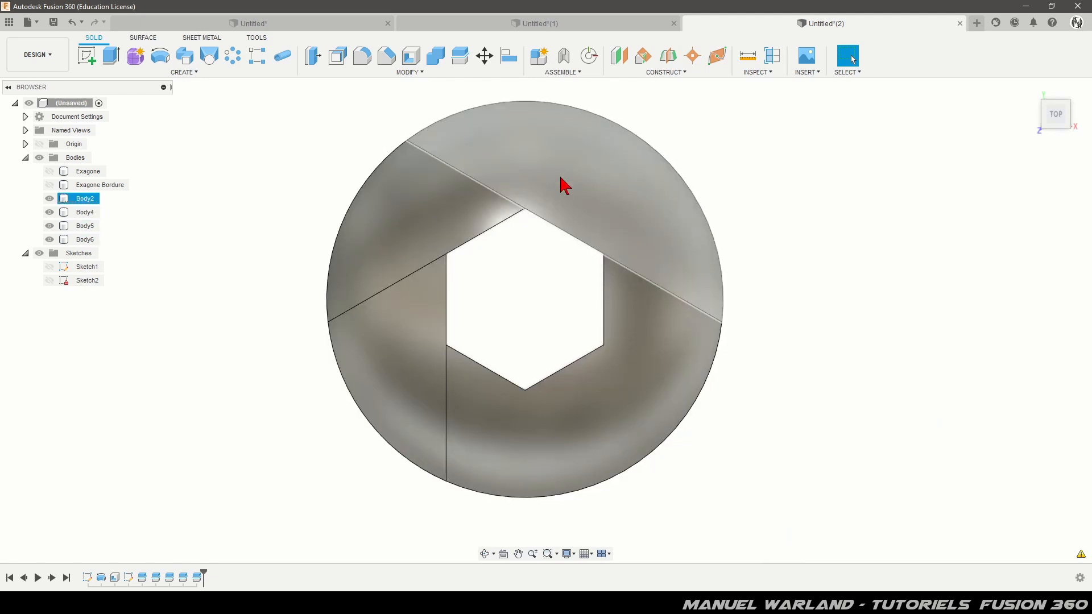
left_click(433, 216)
left_click(83, 214)
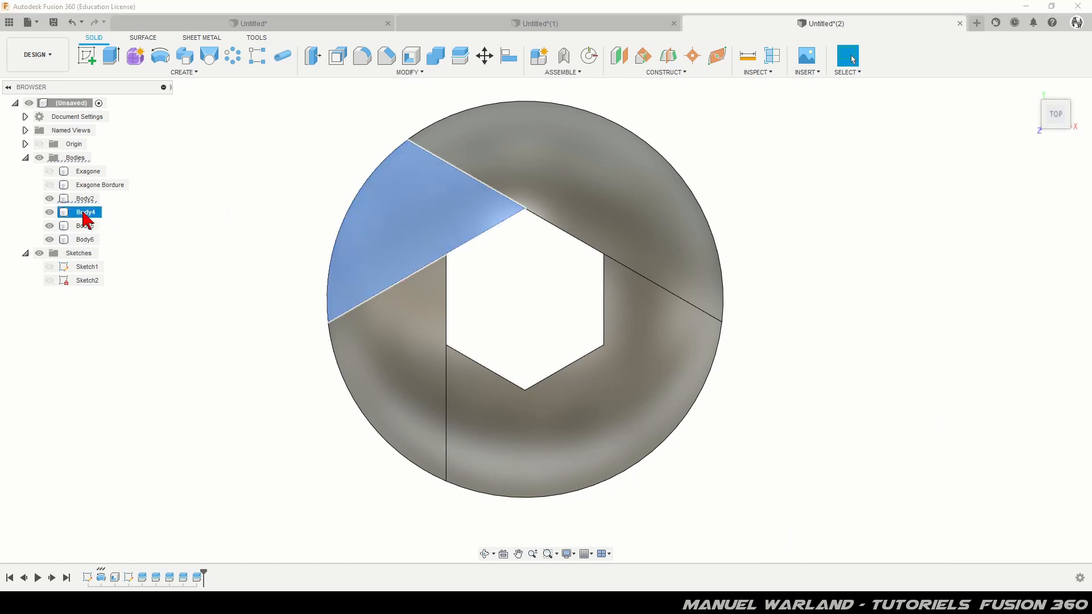
double_click(85, 213)
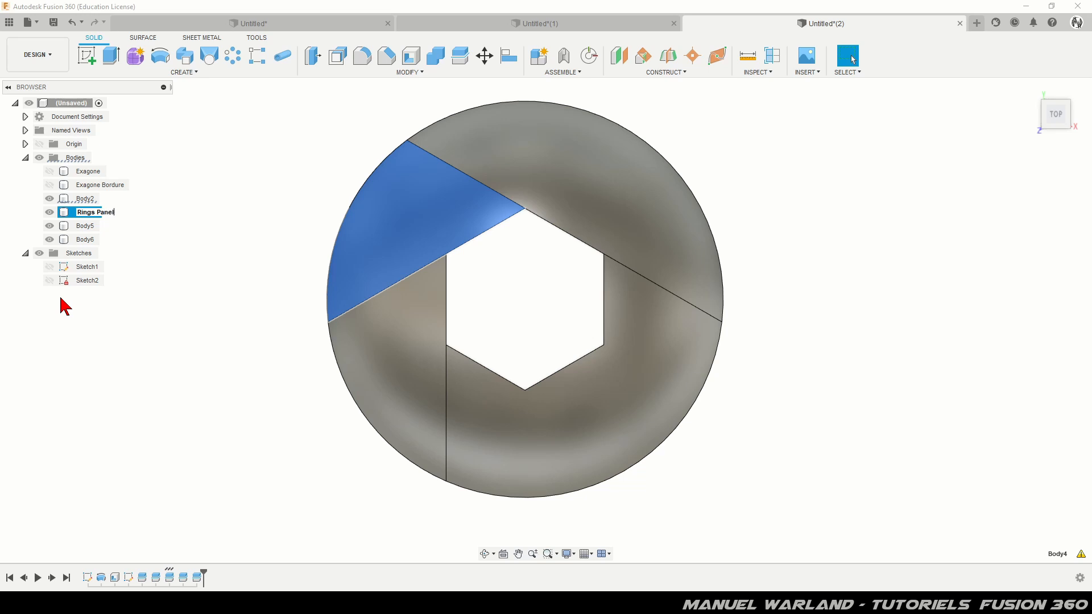
key("Return")
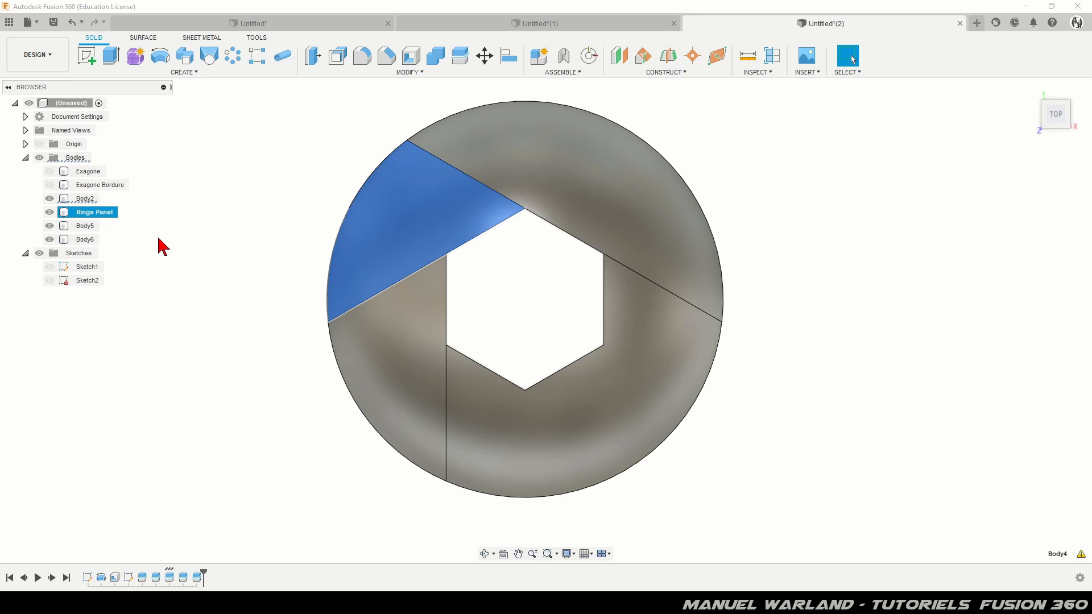
Rename the blade body on the hexagon's left side, adjacent to Rings Panel, as Triangles Panel.
left_click(84, 225)
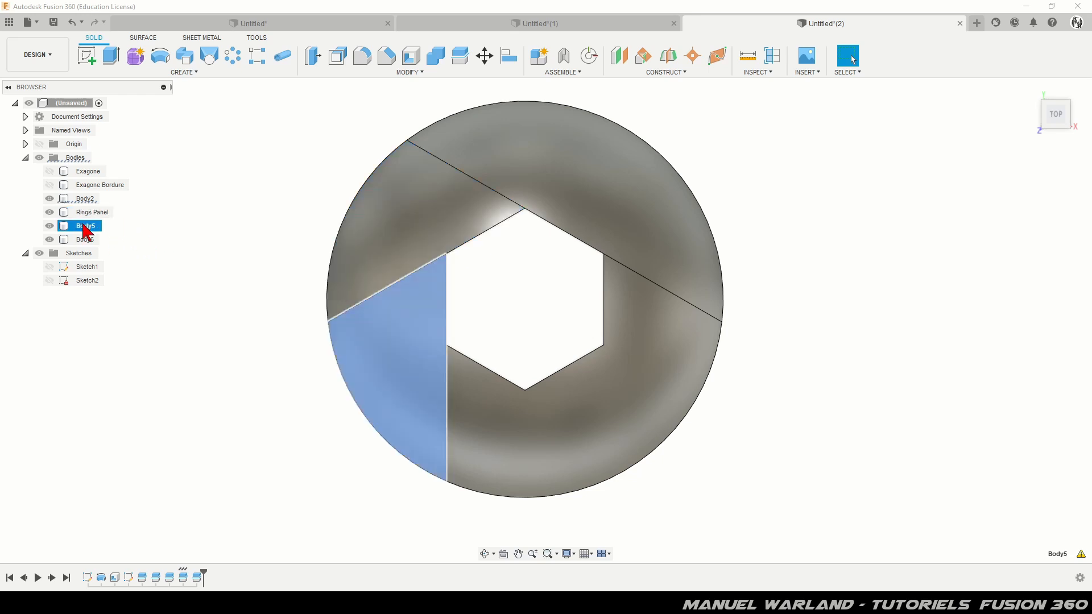
double_click(84, 226)
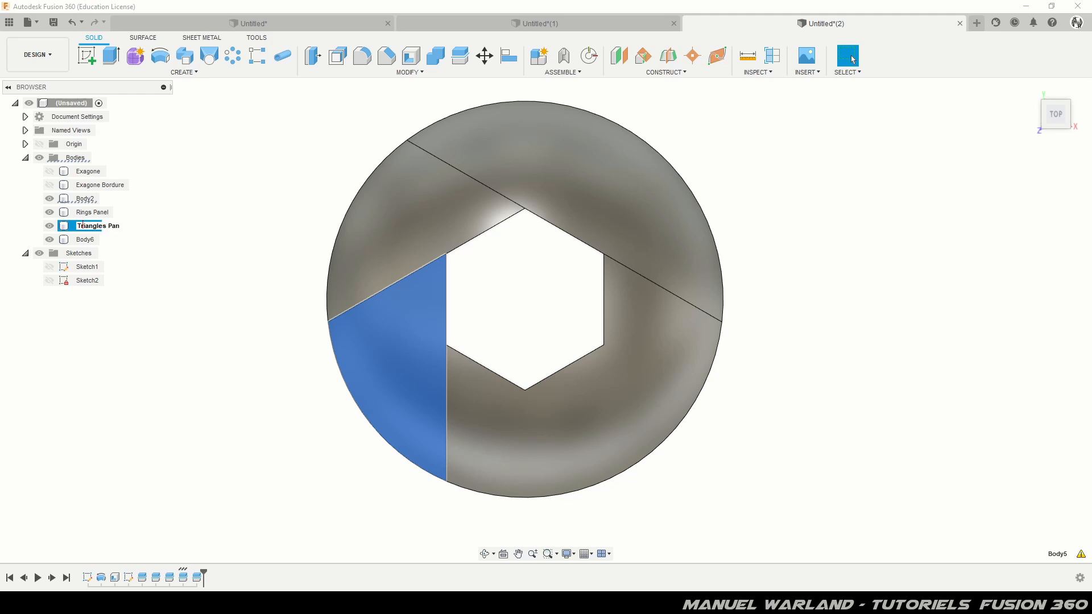
key("Return")
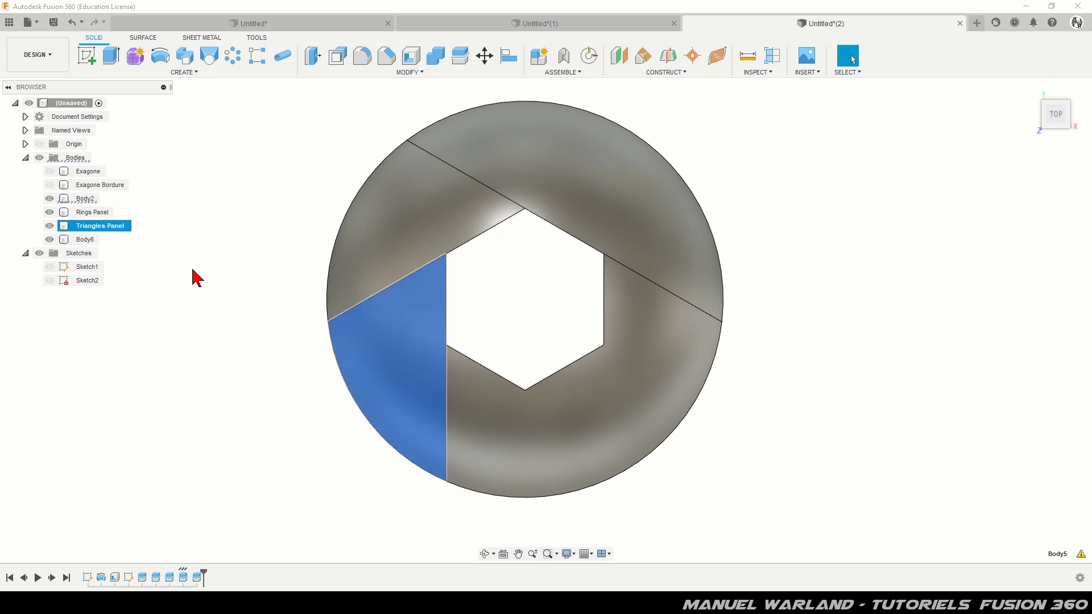
Remove the two surplus dome bodies Body2 and Body6, keeping the Rings Panel and Triangles Panel blades.
left_click(84, 203)
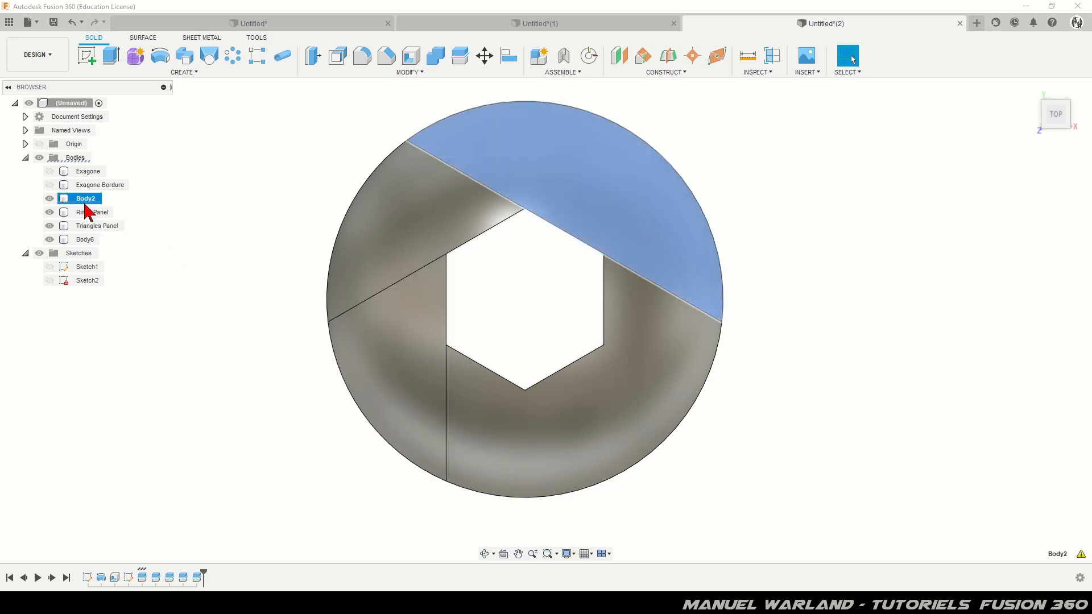
left_click(85, 239, "ctrl")
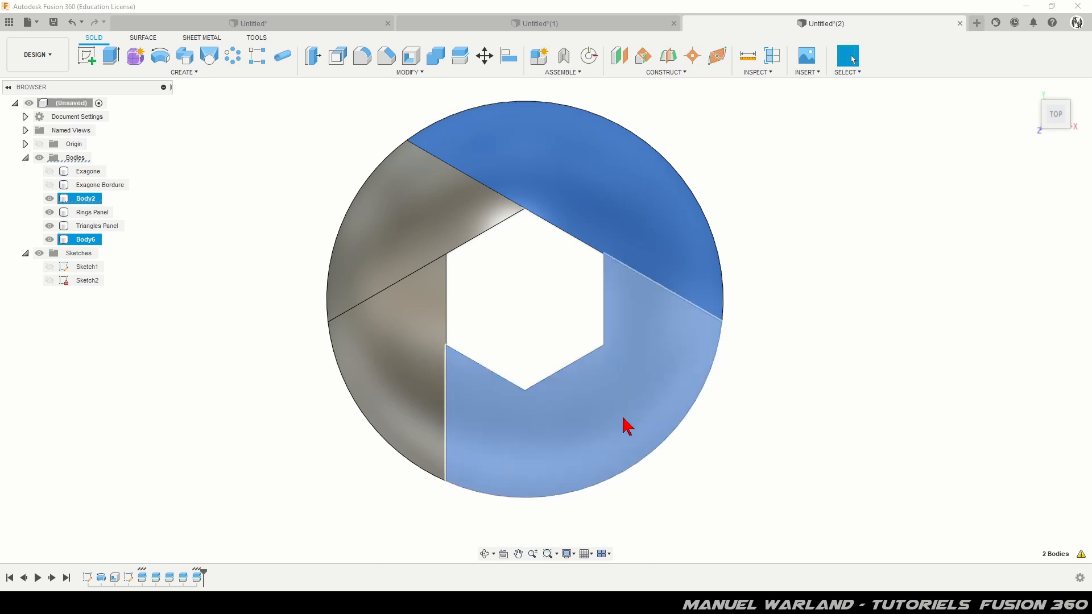
right_click(85, 246)
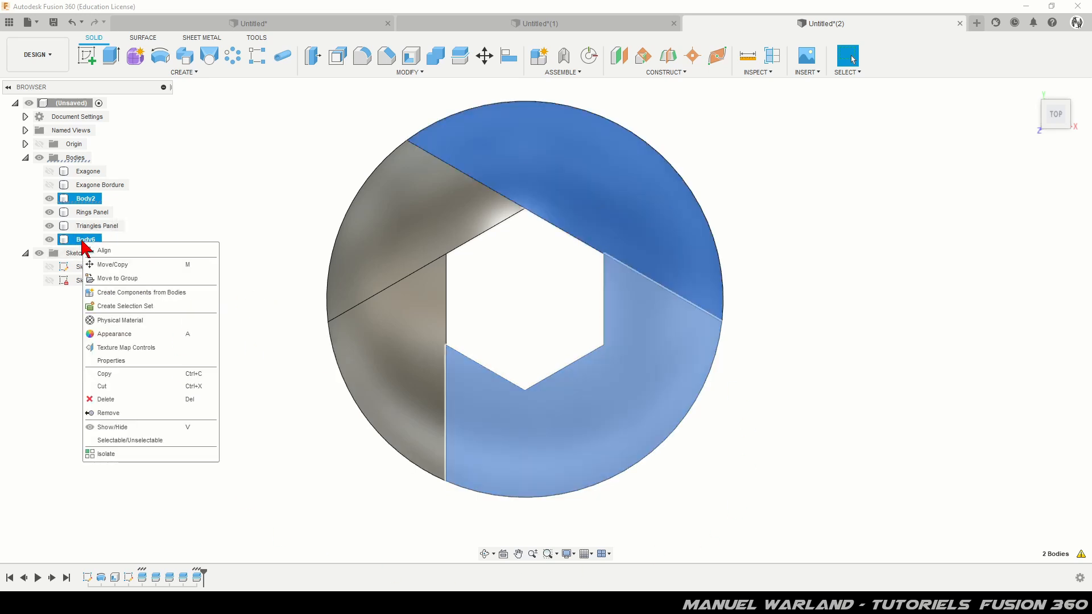
left_click(108, 413)
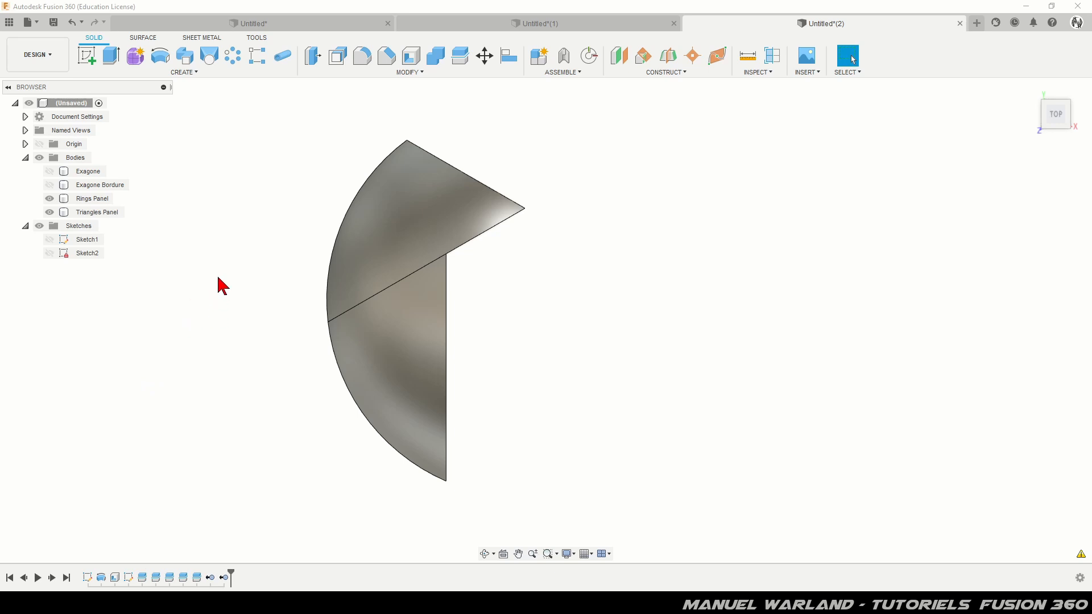
Hide the Triangles Panel body and show the Rings Panel alone from the front.
left_click(405, 206)
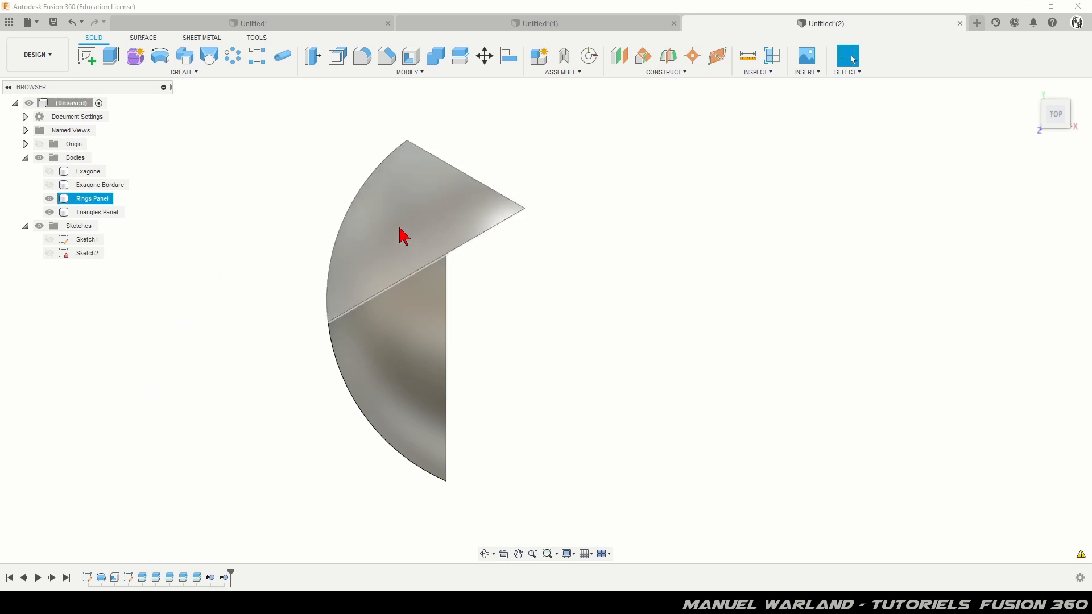
left_click(208, 237)
left_click(51, 214)
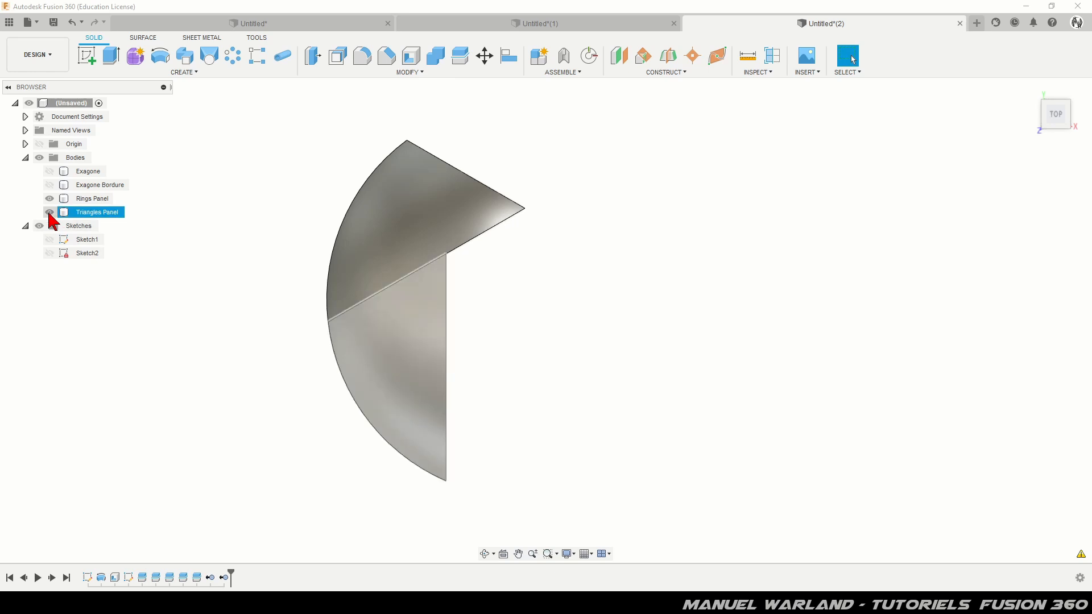
left_click(50, 212)
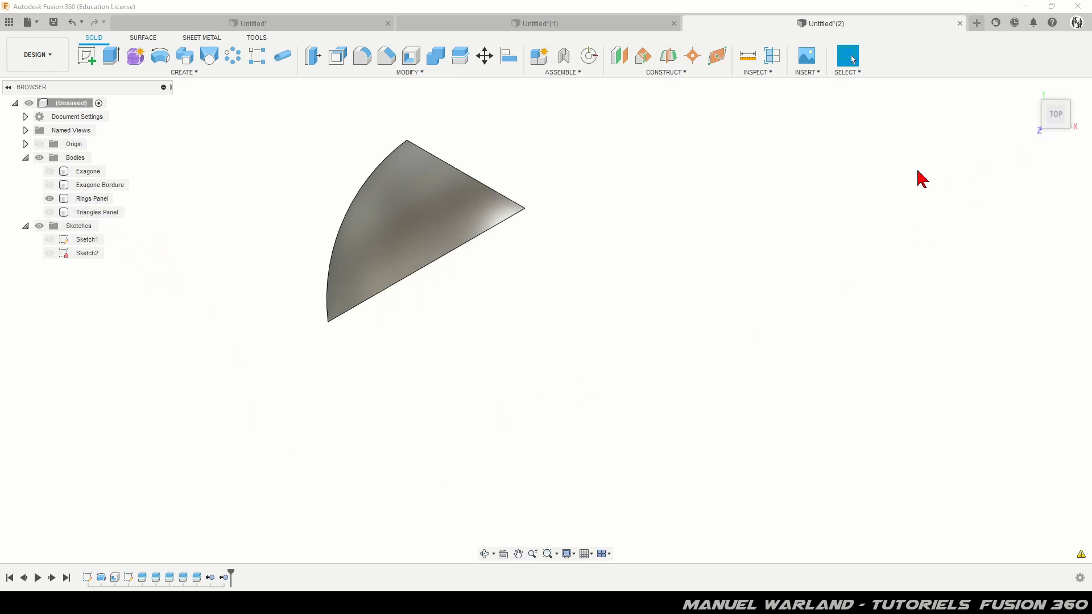
middle_click_drag(917, 170, 913, 135, "shift")
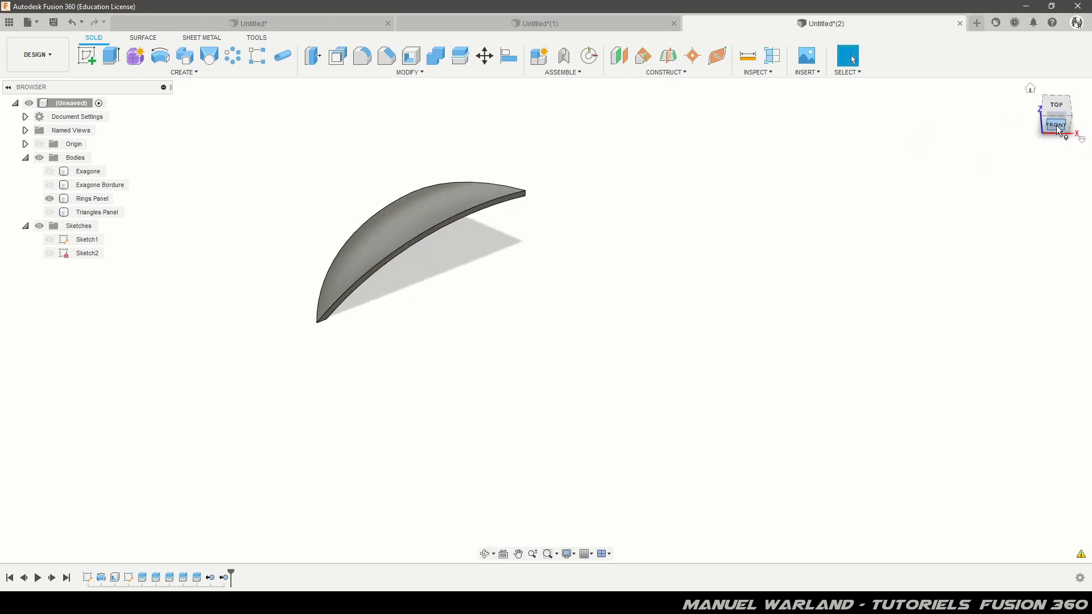
left_click(1058, 130)
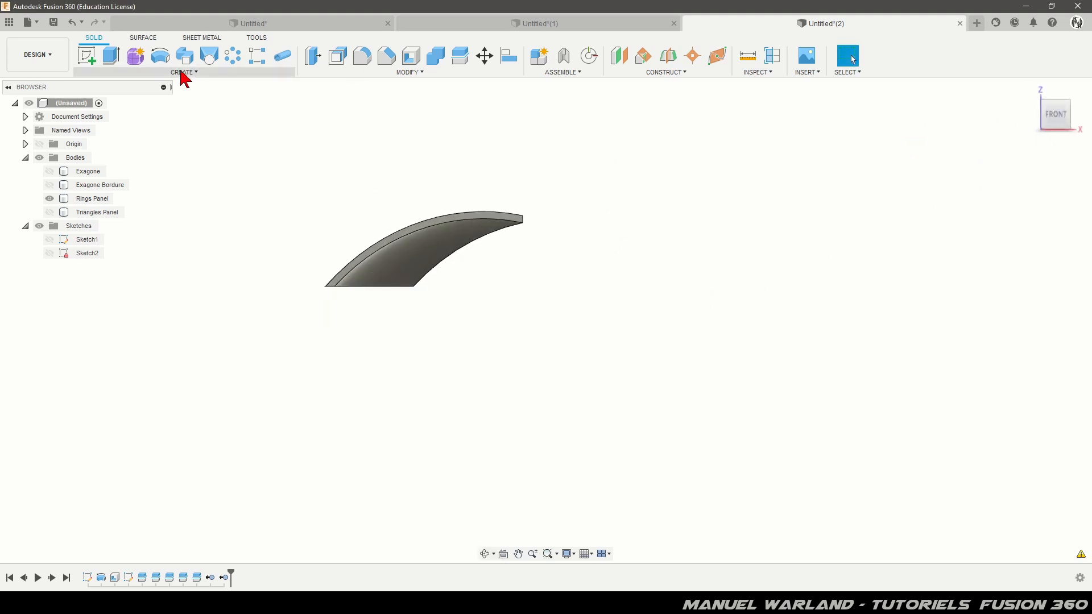
Start a sketch on the front plane and draw a horizontal line about 104 mm long across the lower part of the Rings Panel.
left_click(87, 56)
left_click(557, 253)
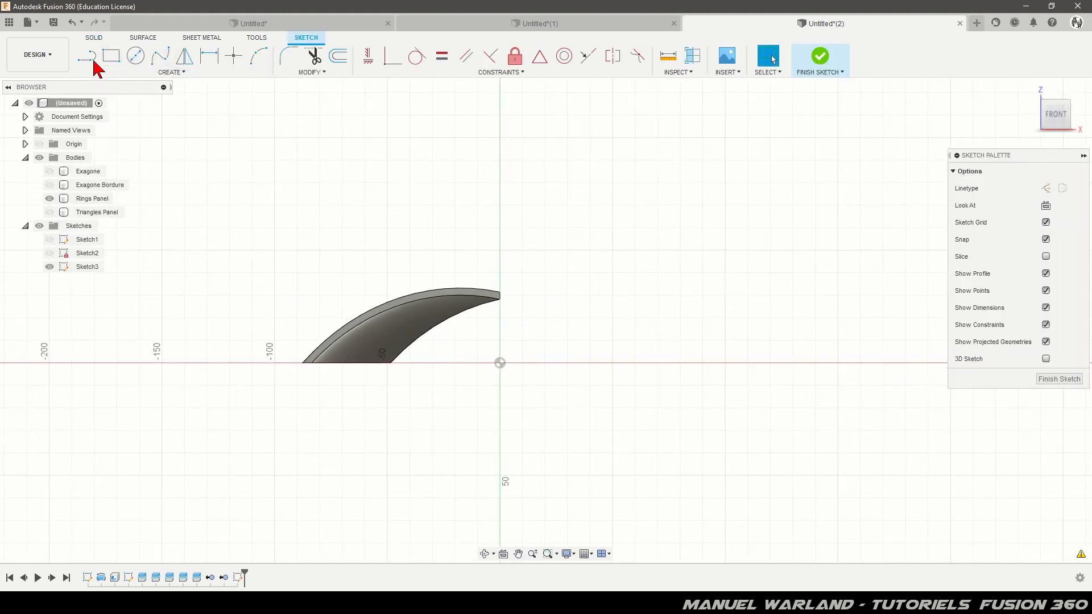
left_click(91, 58)
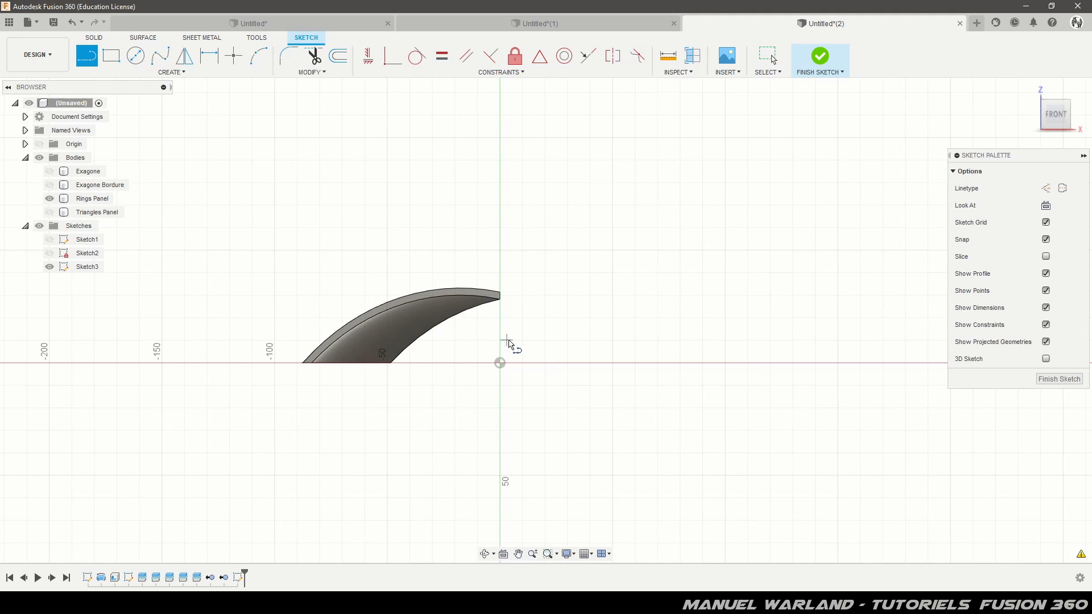
left_click(508, 339)
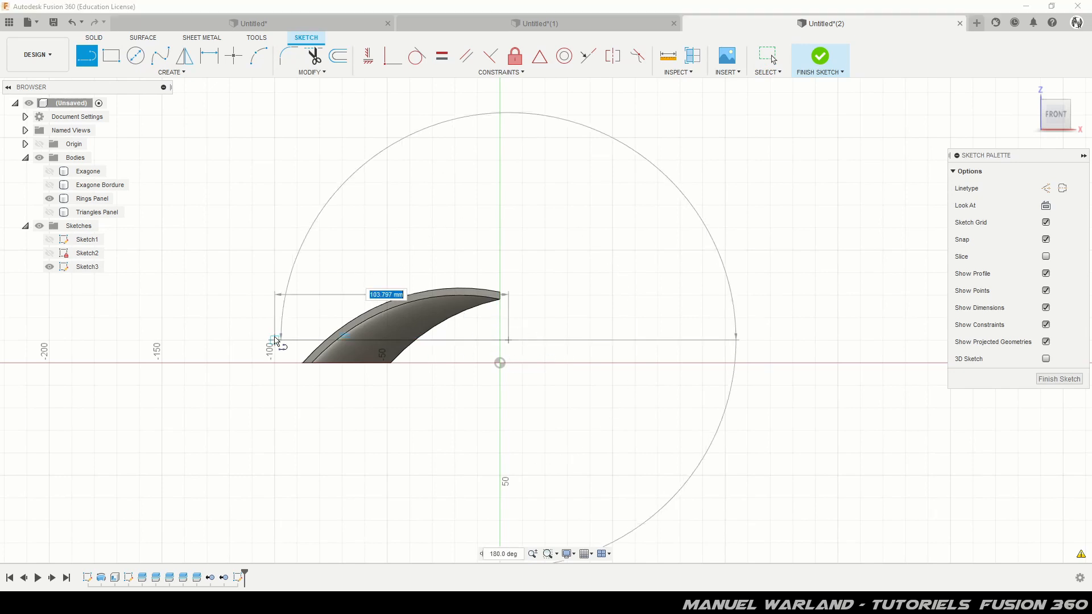
left_click(275, 340)
key("Escape")
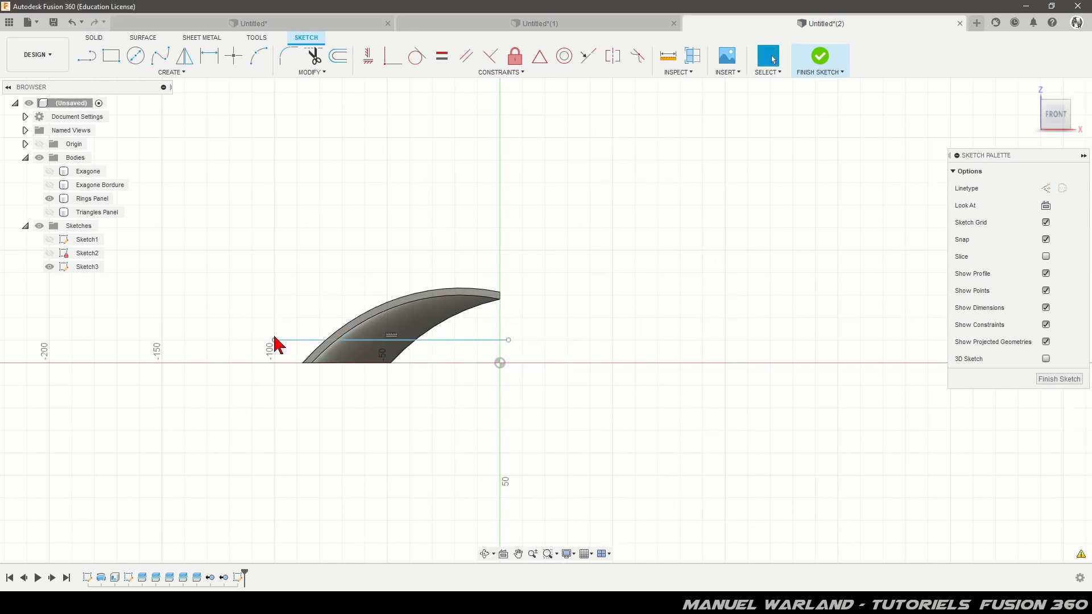
Constrain the line's inner endpoint to lie vertically above the sketch origin.
left_click(370, 61)
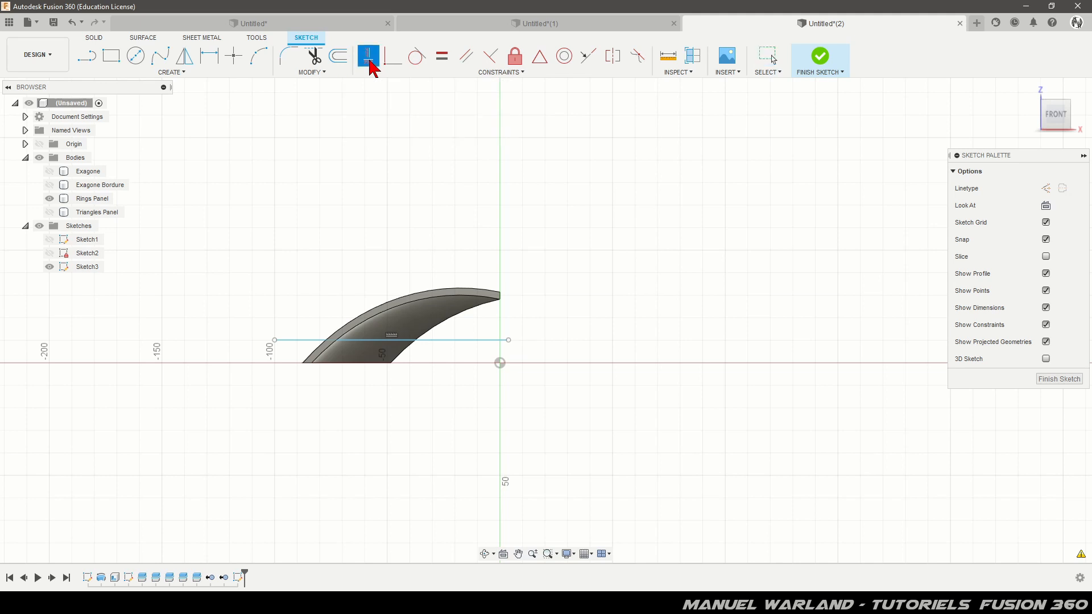
left_click(508, 340)
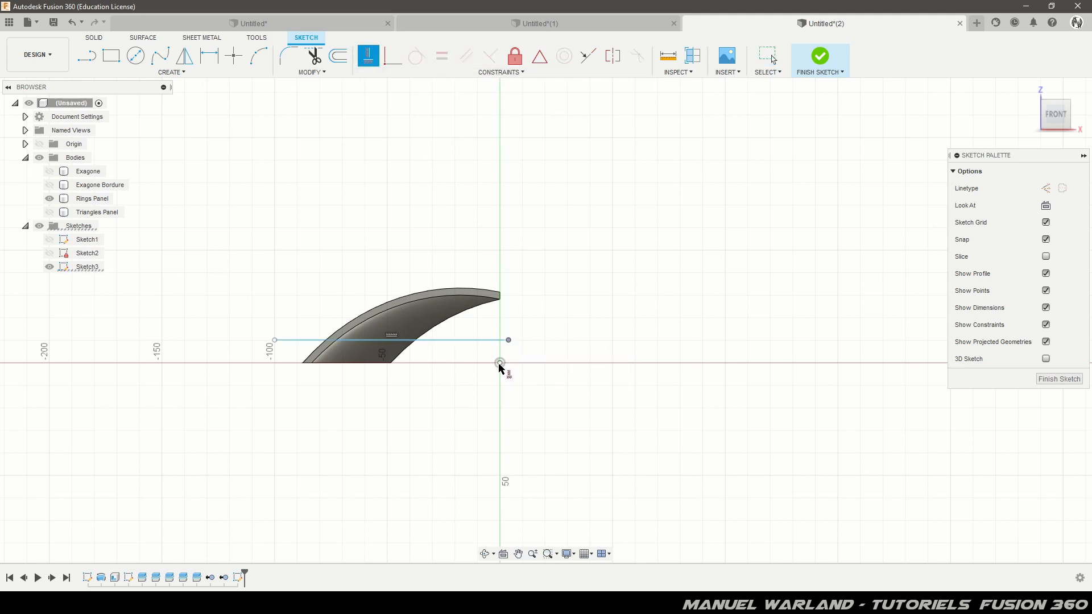
left_click(500, 366)
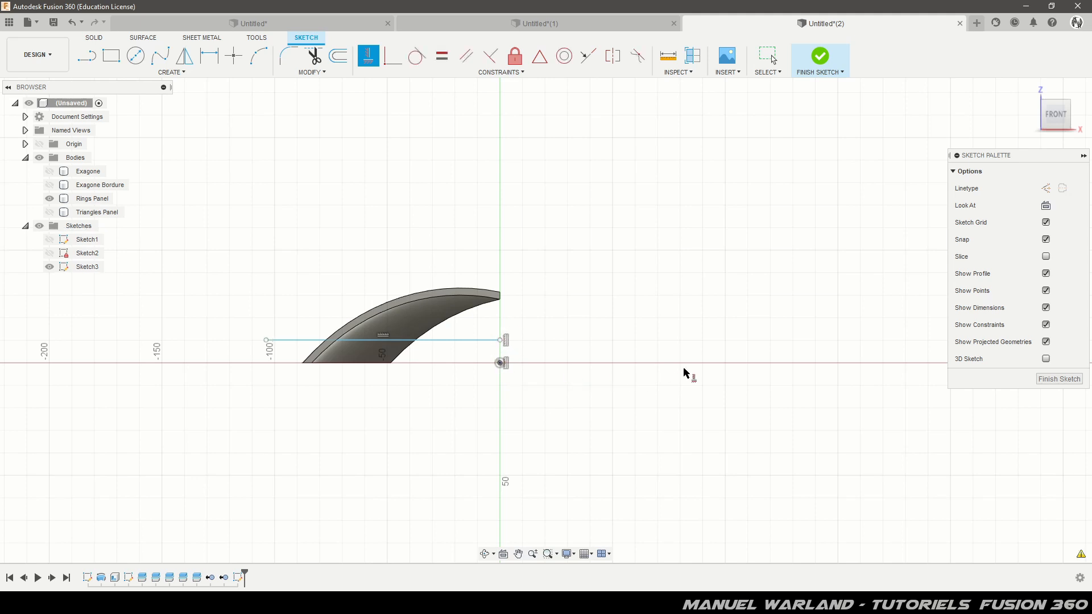
Dimension the line's inner endpoint 7 mm above the origin.
key("d")
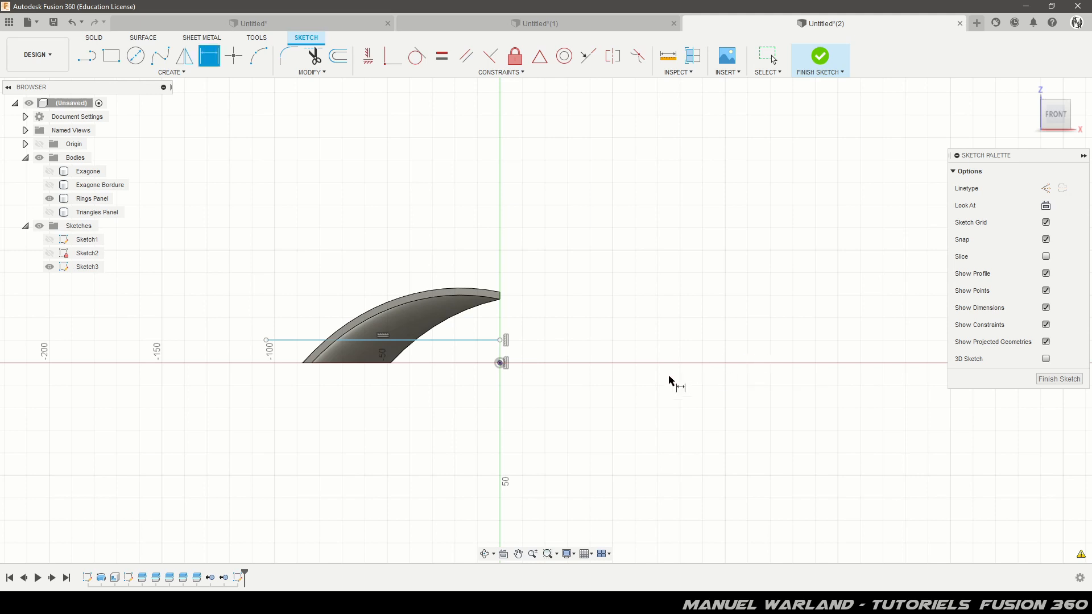
left_click(500, 340)
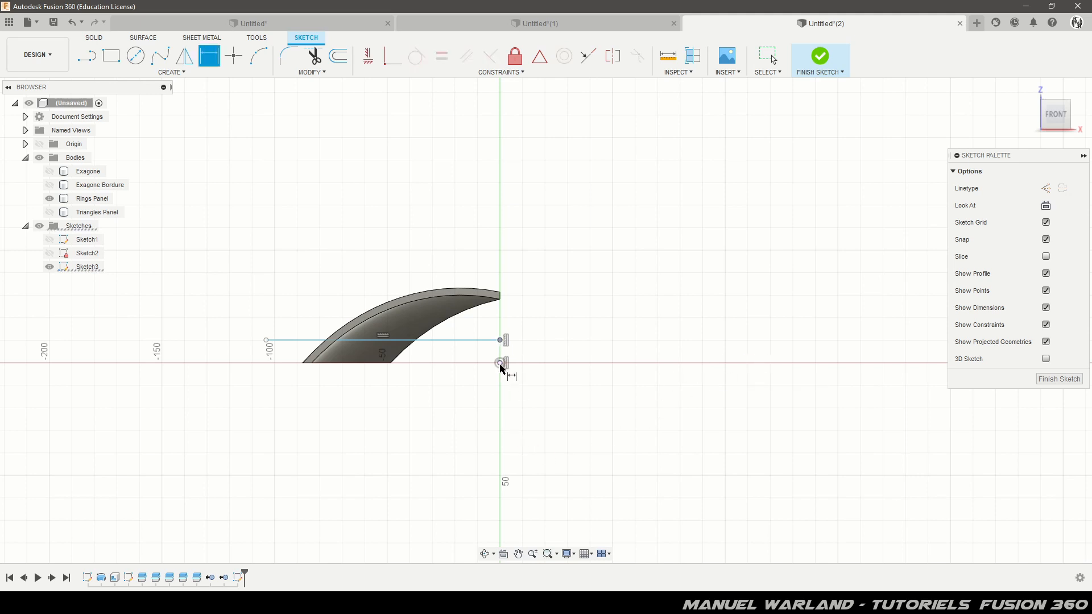
left_click(500, 362)
left_click(529, 401)
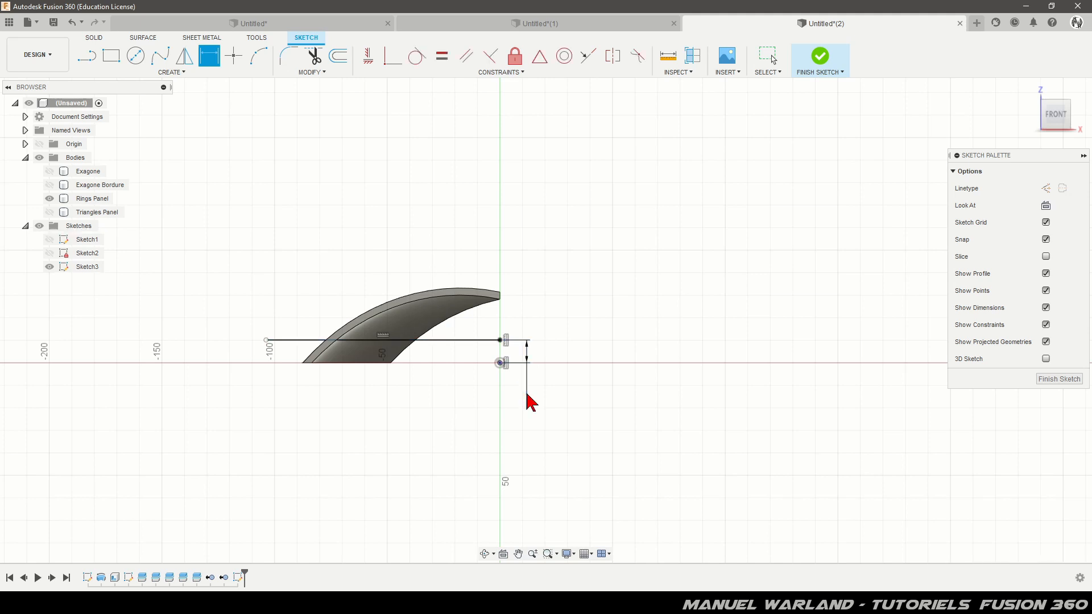
type("7")
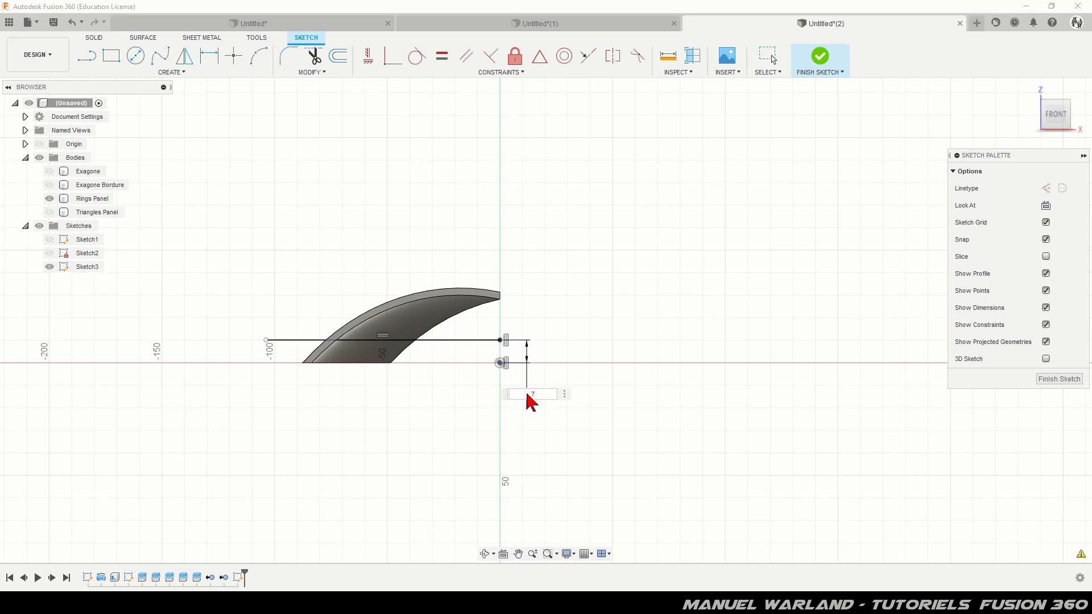
key("Return")
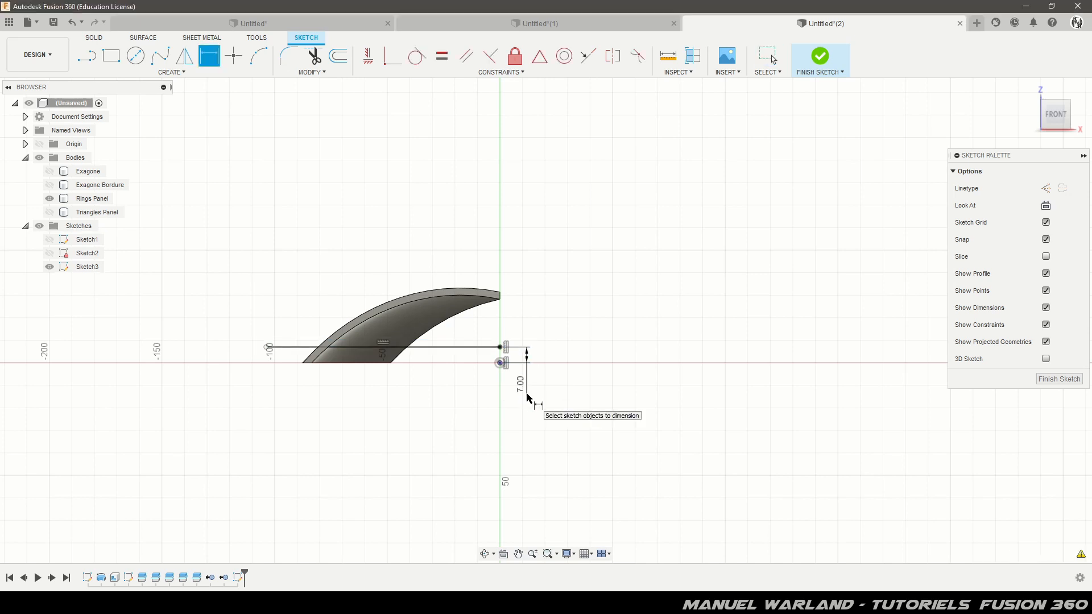
Set the horizontal line's length to 100 mm and finish the sketch.
left_click(460, 347)
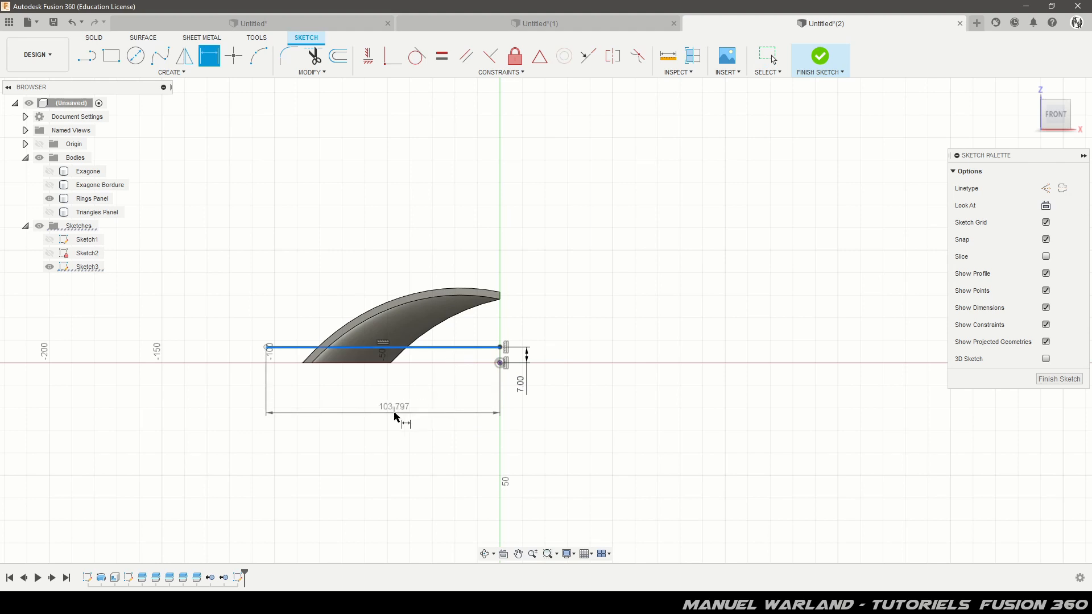
left_click(390, 418)
type("100")
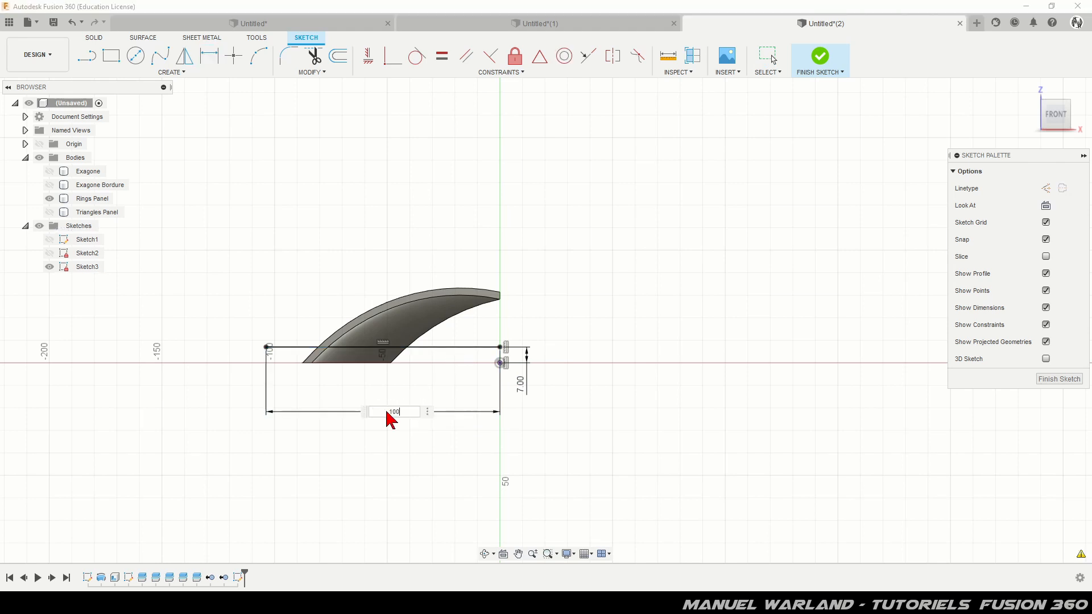
key("Return")
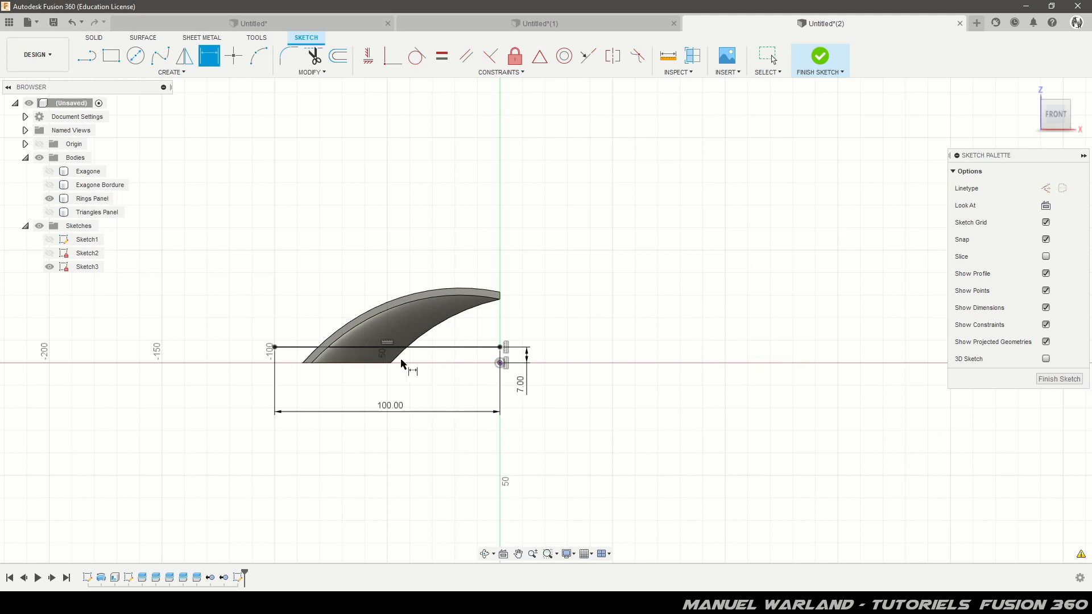
left_click(1057, 380)
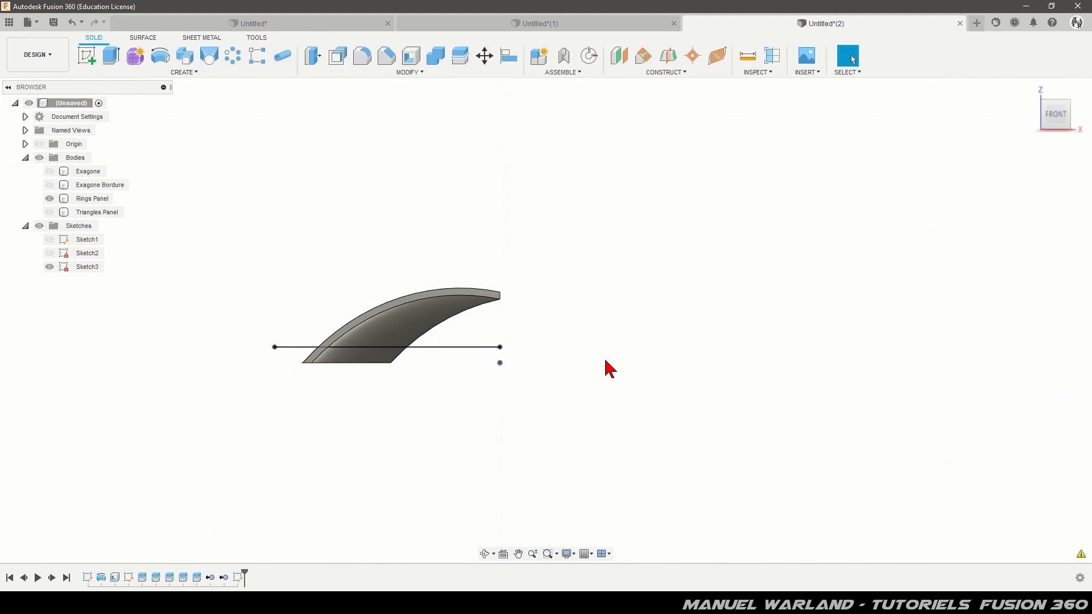
Set up a Thin Extrude of the sketched line, symmetric with a distance of 100 mm, cutting through the Rings Panel.
mouse_move(604, 368)
middle_mouse_down("shift")
mouse_move(561, 402)
mouse_move(559, 422)
middle_mouse_up("shift")
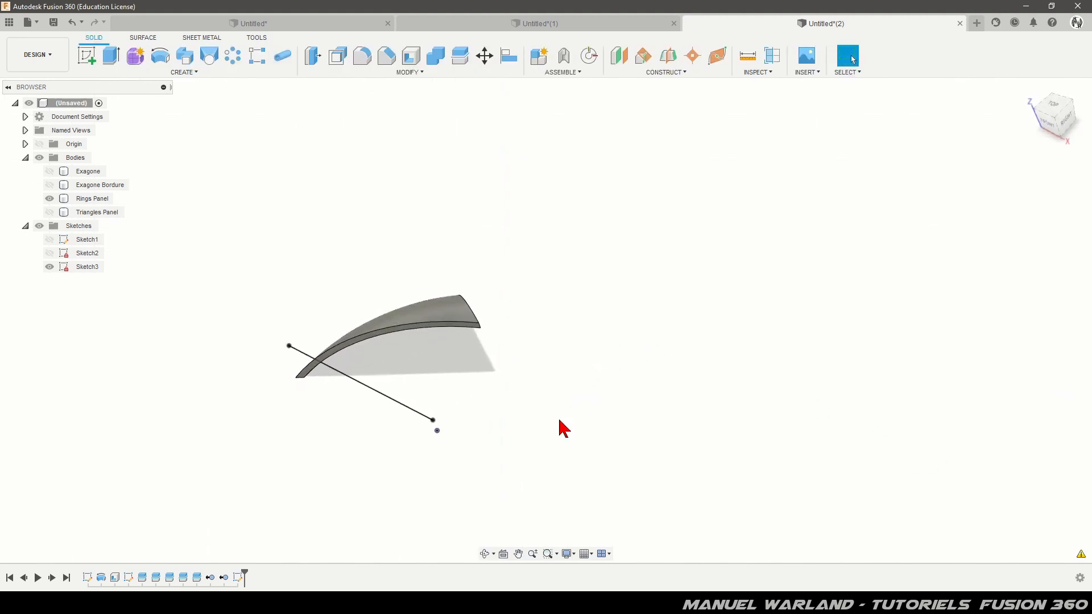
left_click(113, 56)
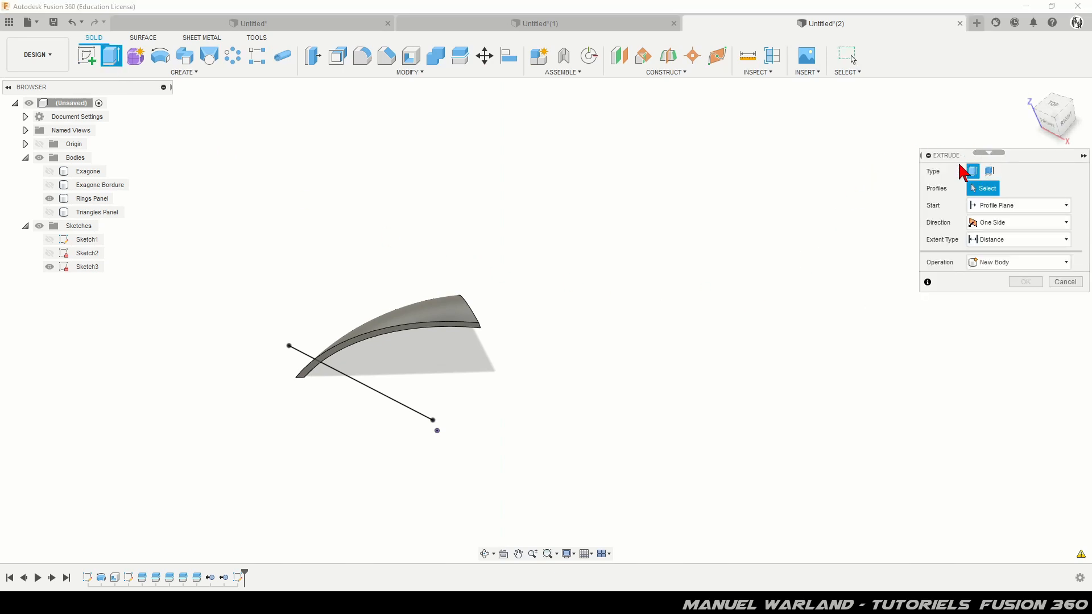
mouse_move(999, 173)
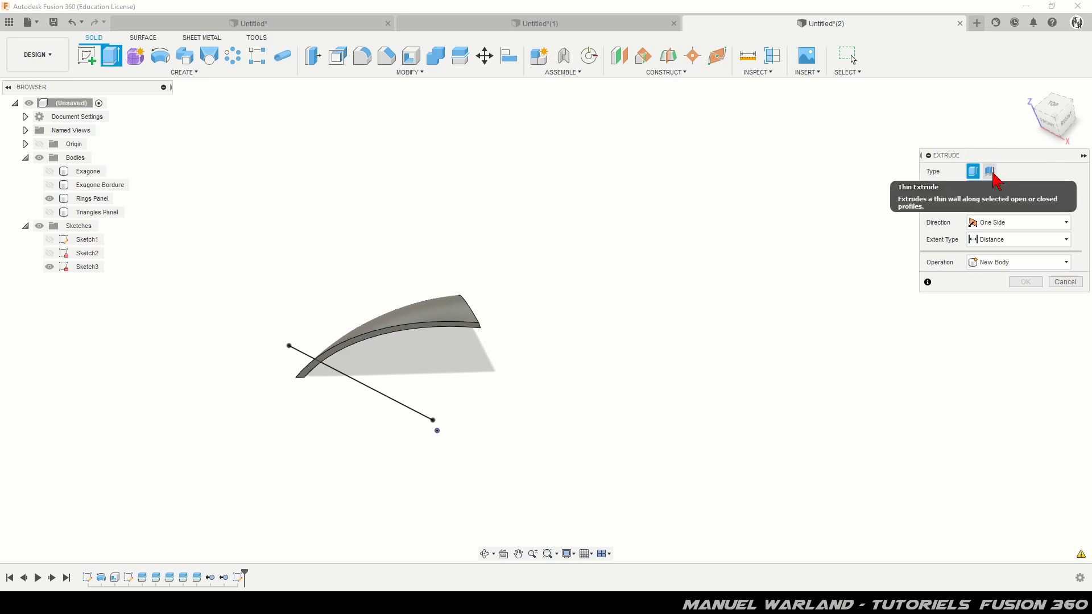
left_click(993, 171)
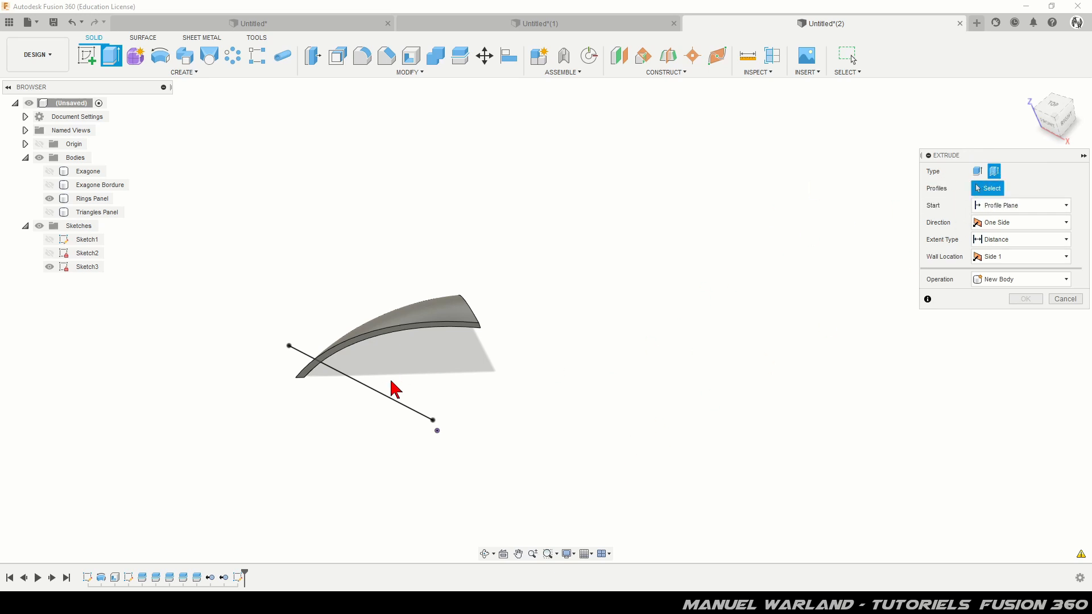
left_click(376, 394)
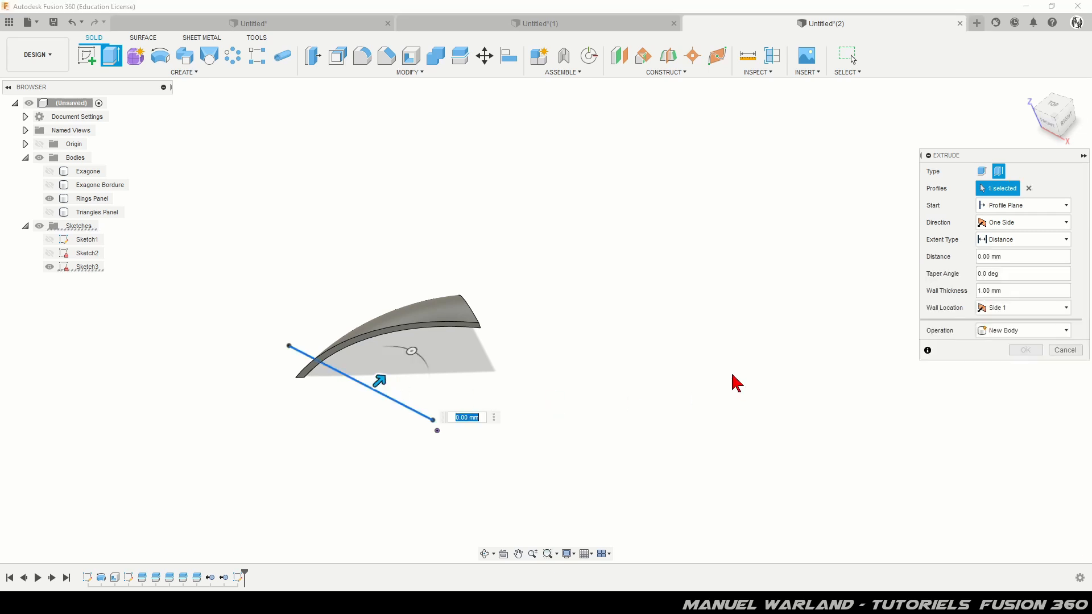
left_click(1025, 226)
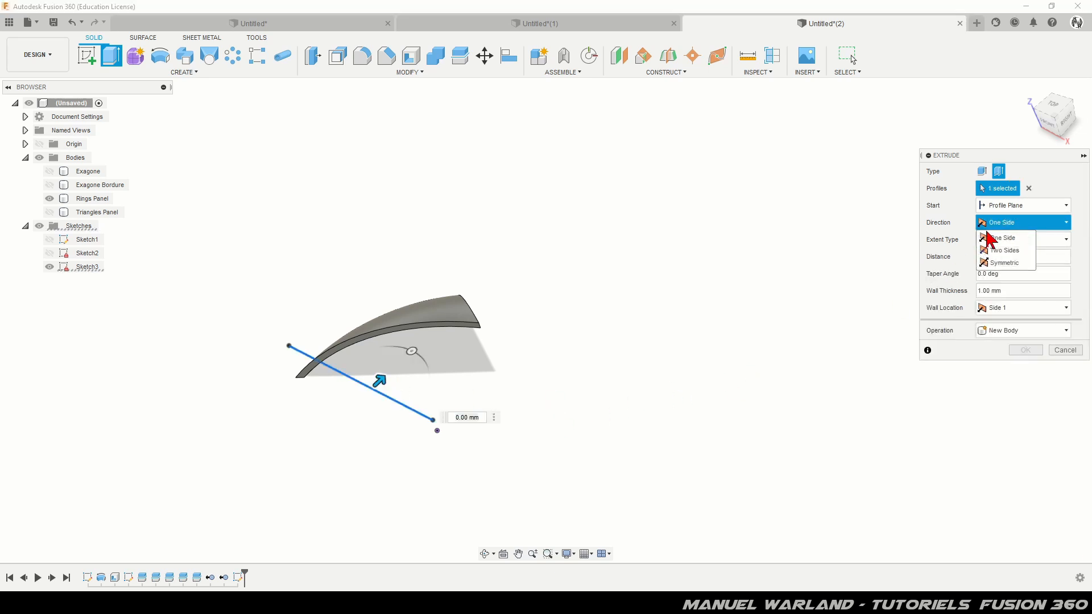
left_click(993, 257)
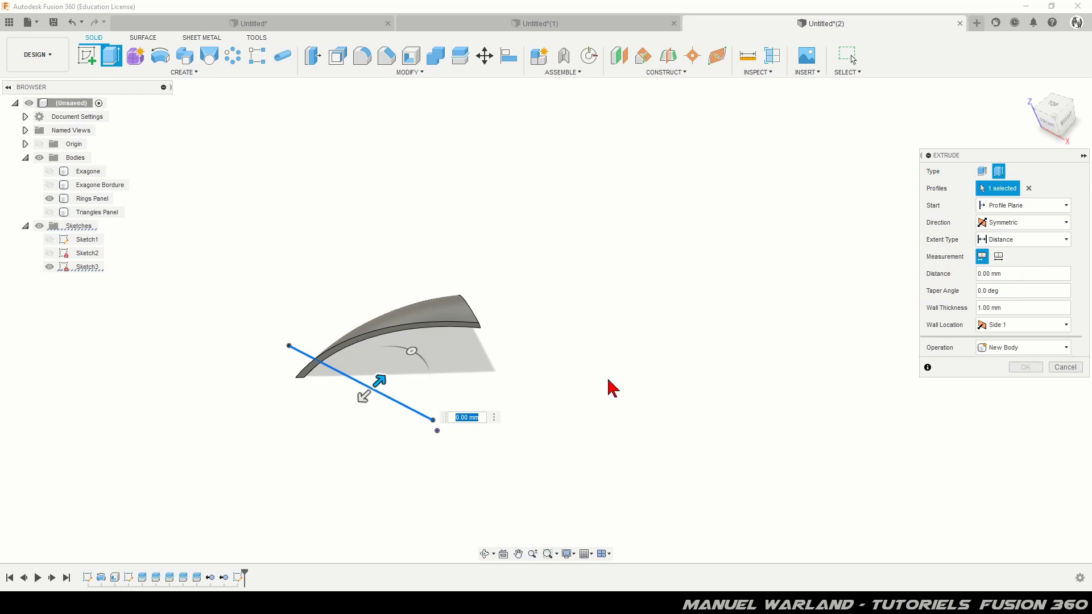
left_click_drag(379, 379, 528, 267)
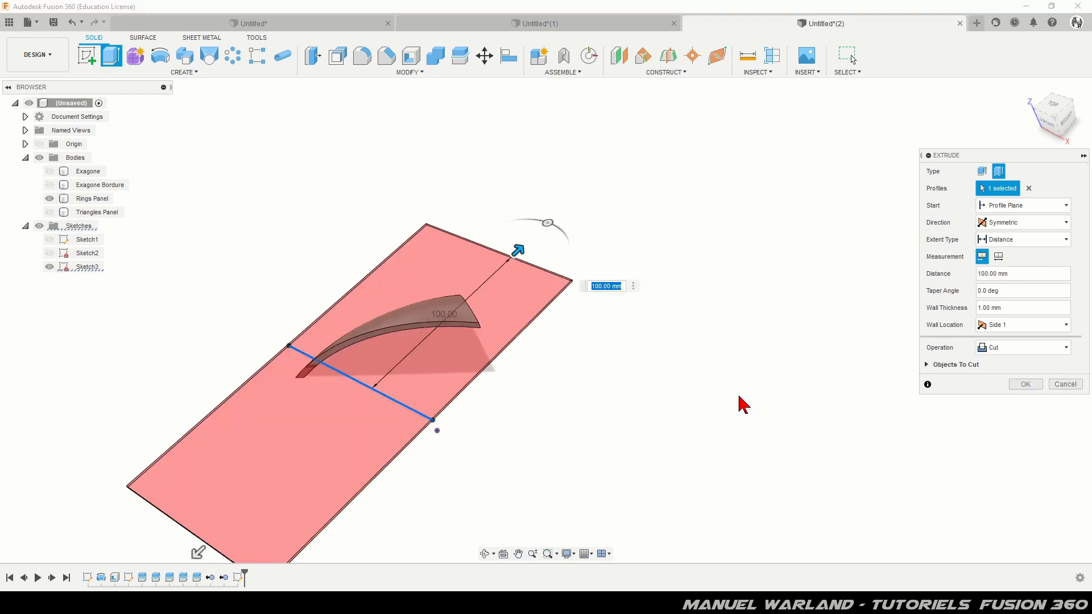
Give the thin cut a 5 mm wall thickness centred on the line and apply it to the Rings Panel.
double_click(1006, 307)
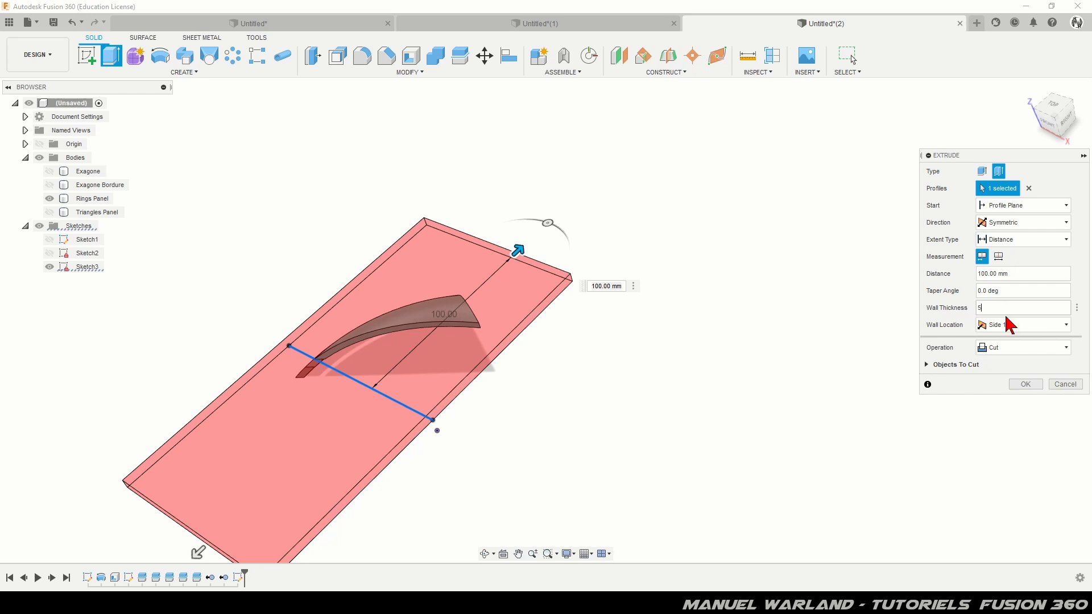
left_click(1008, 325)
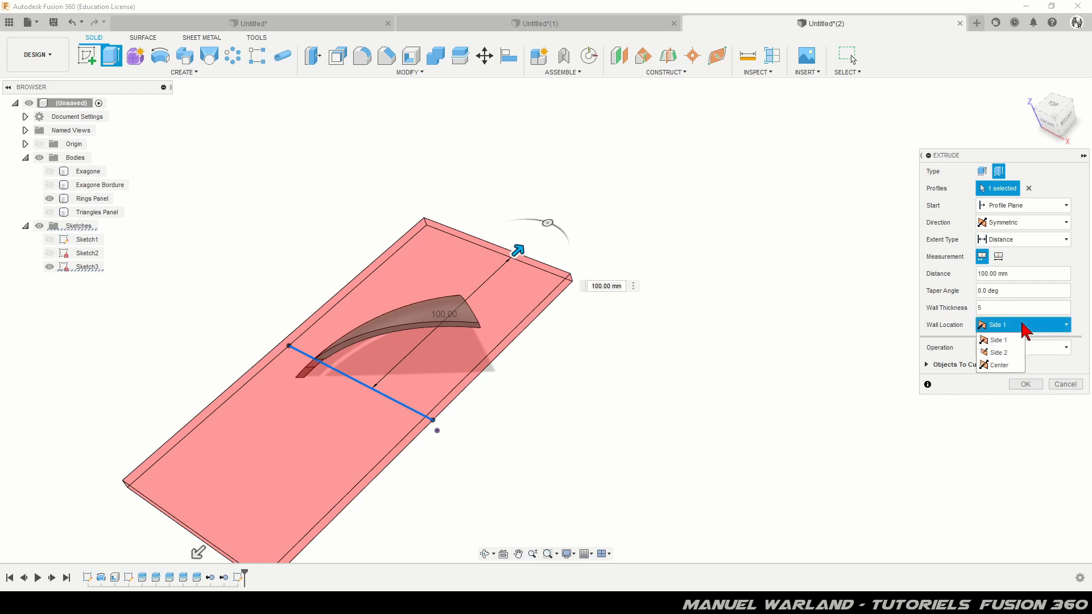
left_click(999, 365)
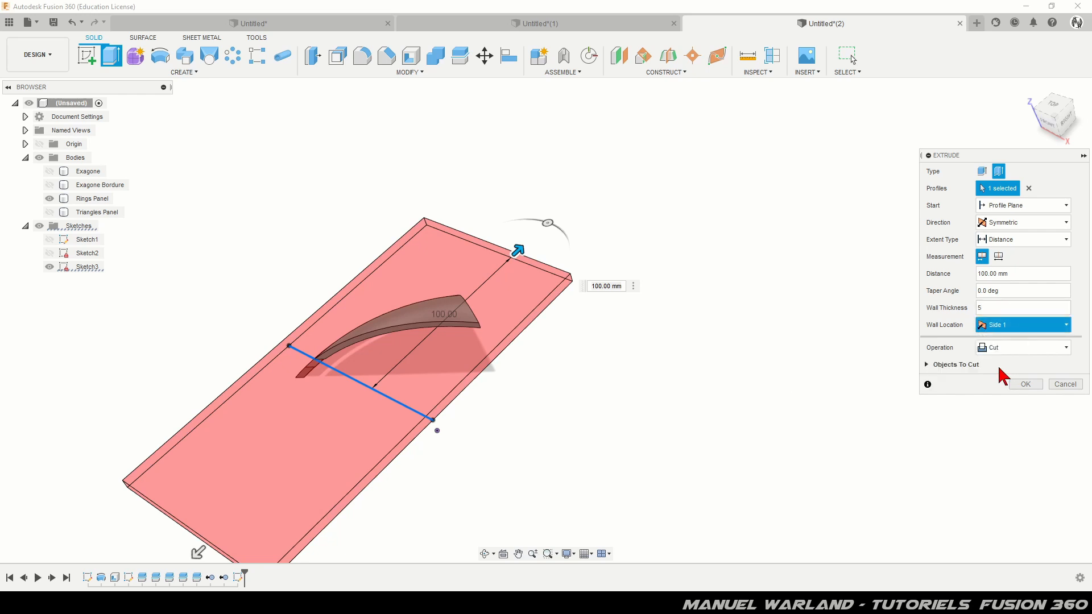
middle_click_drag(514, 415, 507, 413, "shift")
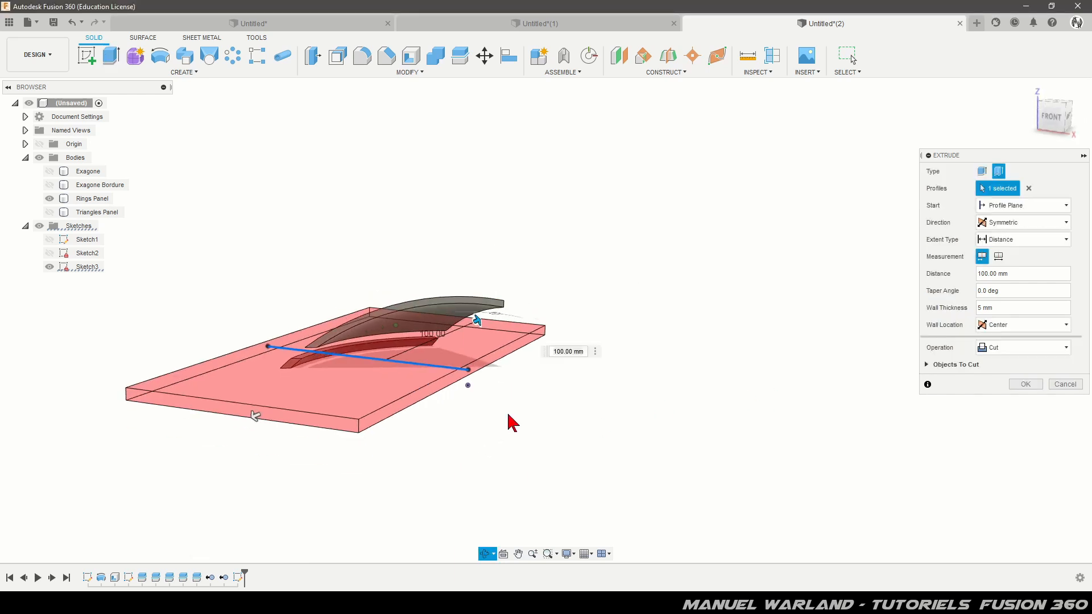
scroll(447, 403, "up", 3)
scroll(448, 414, "up", 2)
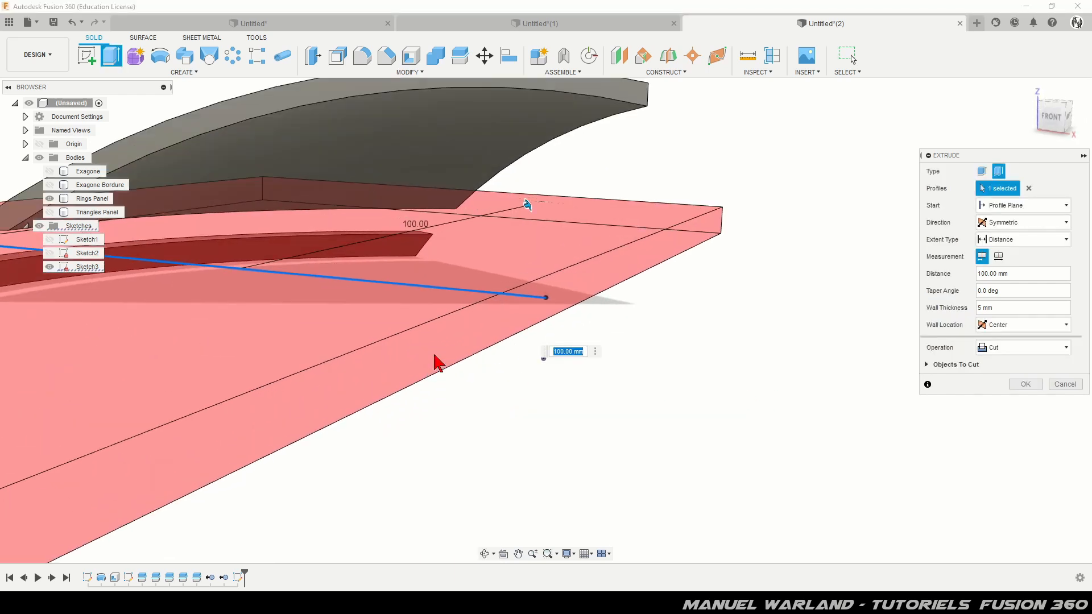
middle_click_drag(453, 428, 470, 409, "shift")
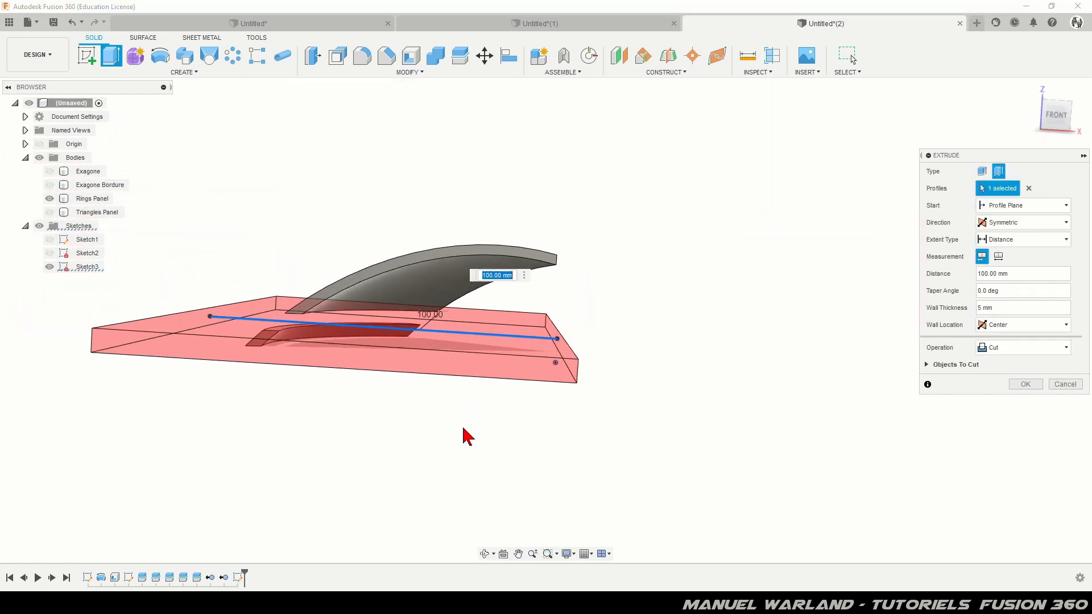
middle_click_drag(463, 438, 529, 387, "shift")
scroll(614, 256, "down", 3)
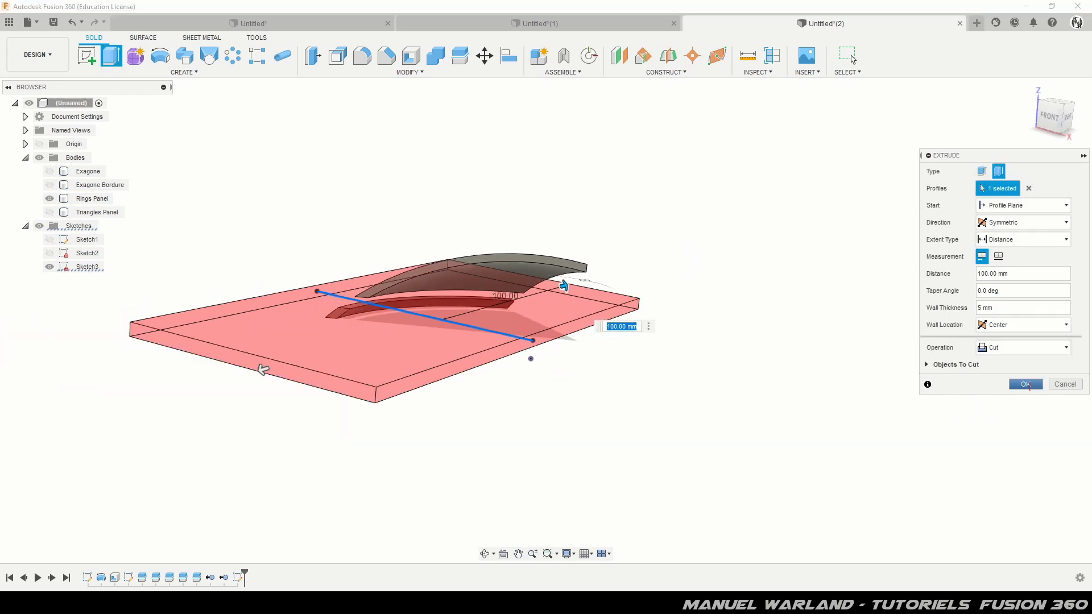
left_click(1026, 384)
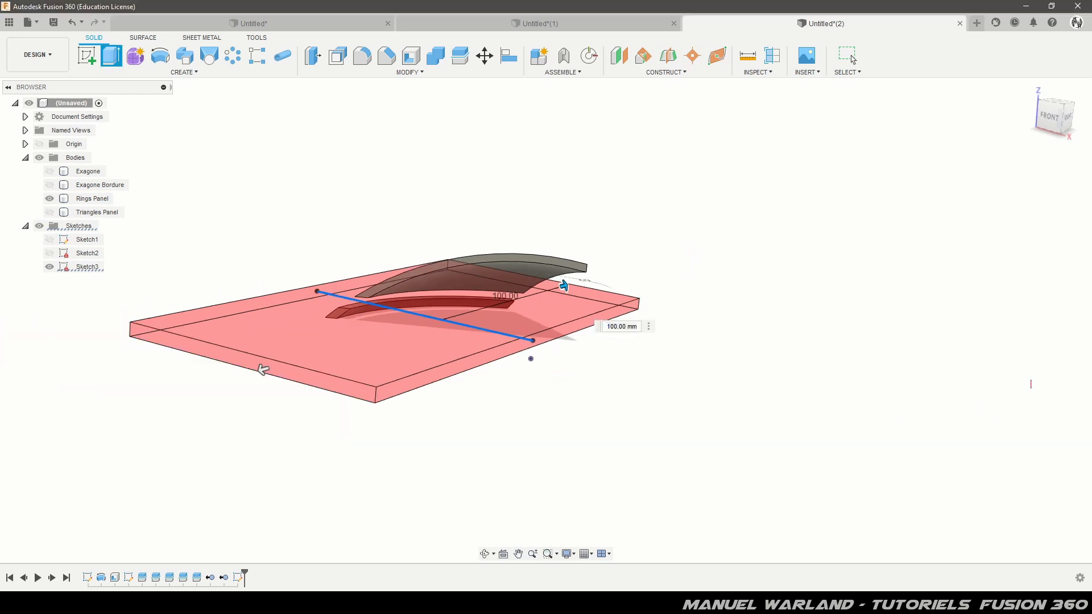
Set up a rectangular pattern of features with the thin cut as the object and the vertical Z axis as the direction.
middle_click_drag(570, 411, 577, 437, "shift")
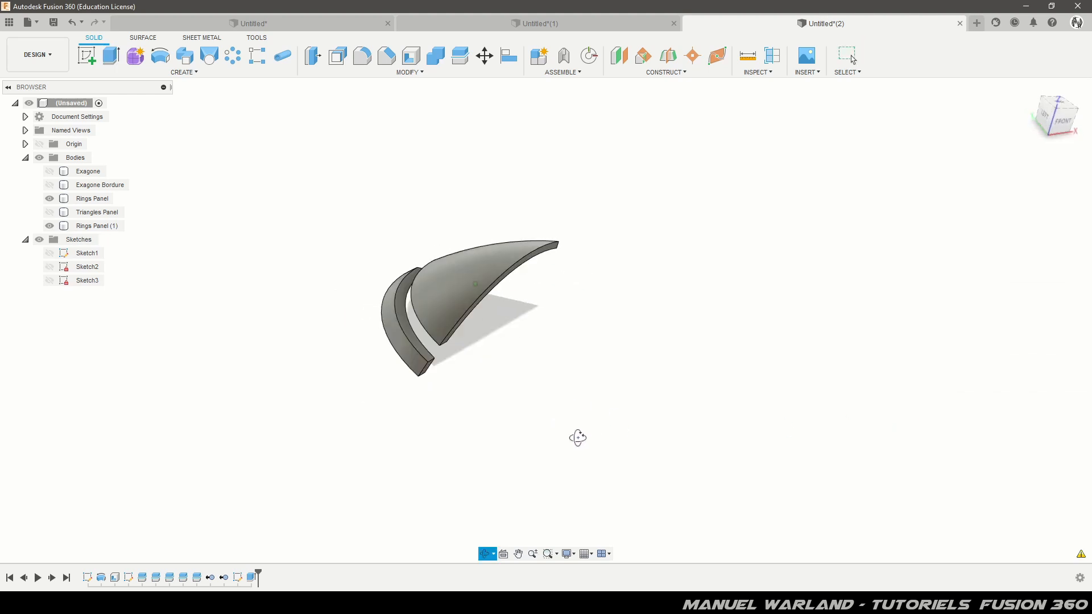
left_click(259, 58)
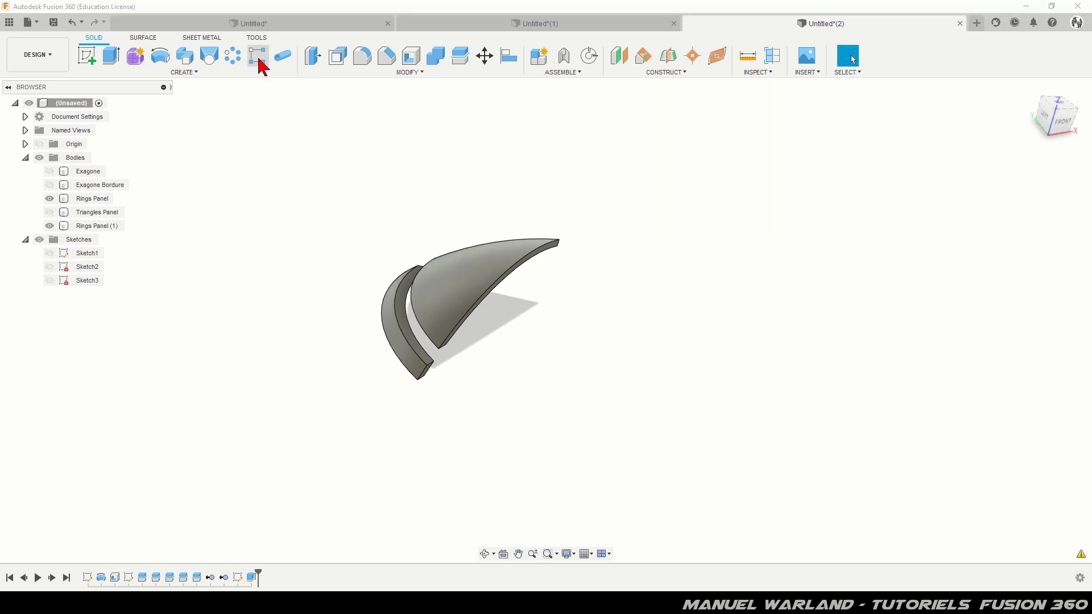
left_click(1026, 172)
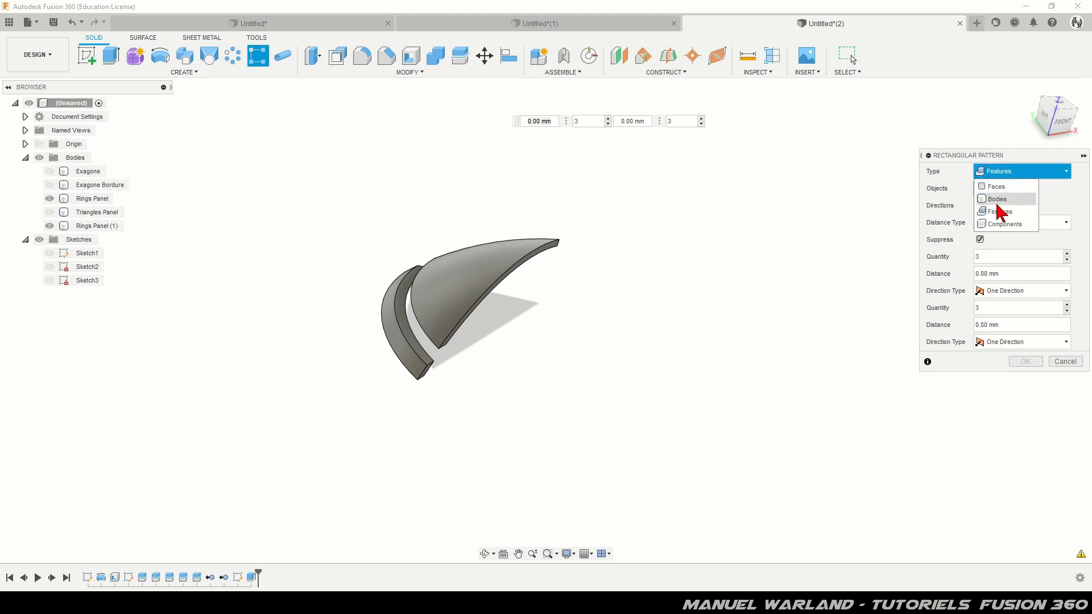
left_click(998, 212)
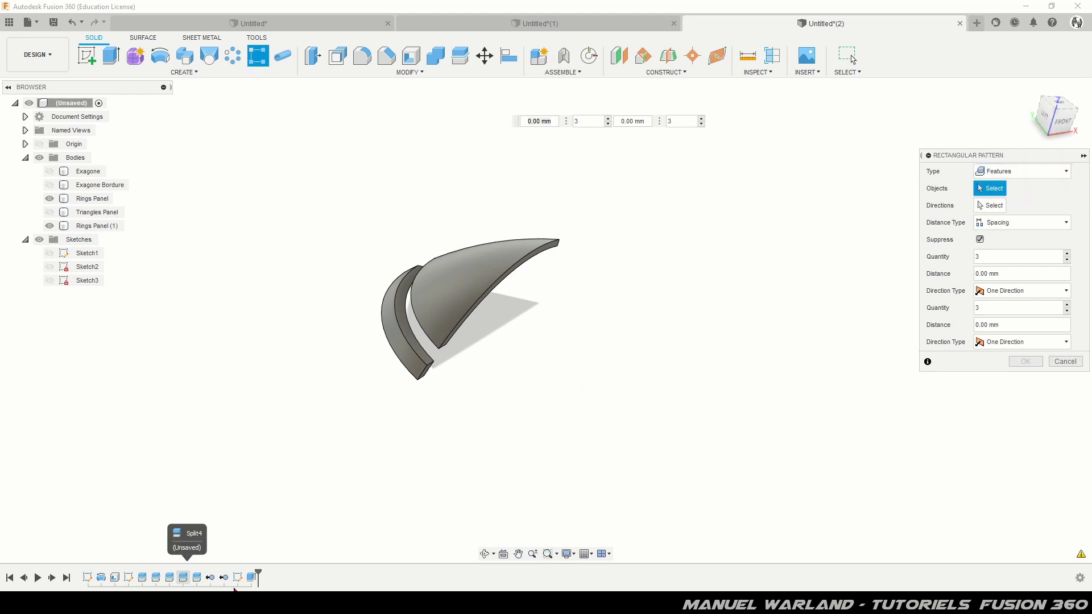
left_click(251, 576)
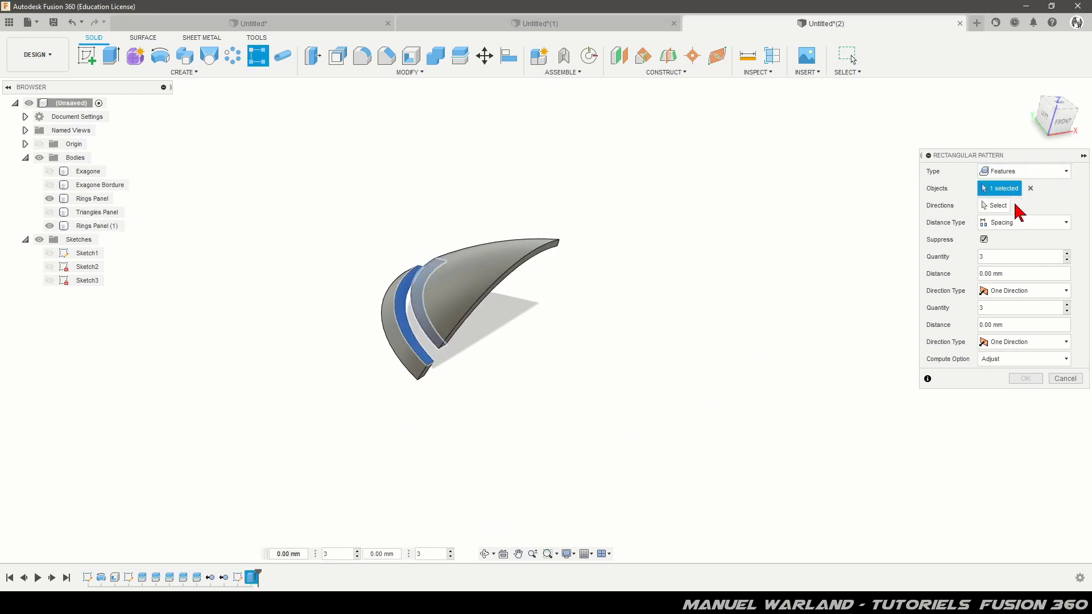
left_click(1001, 206)
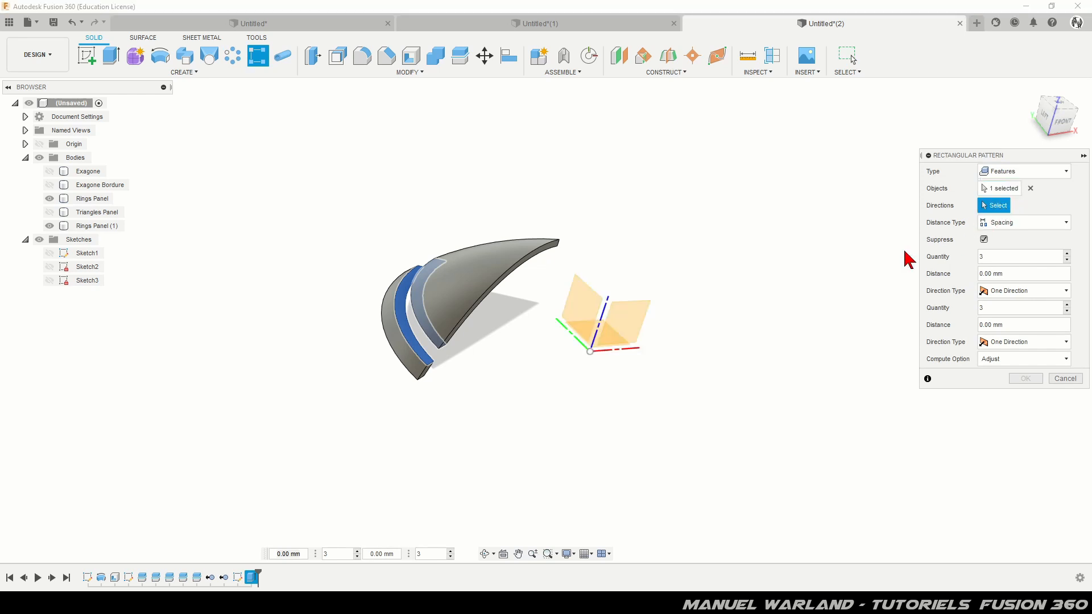
left_click(601, 323)
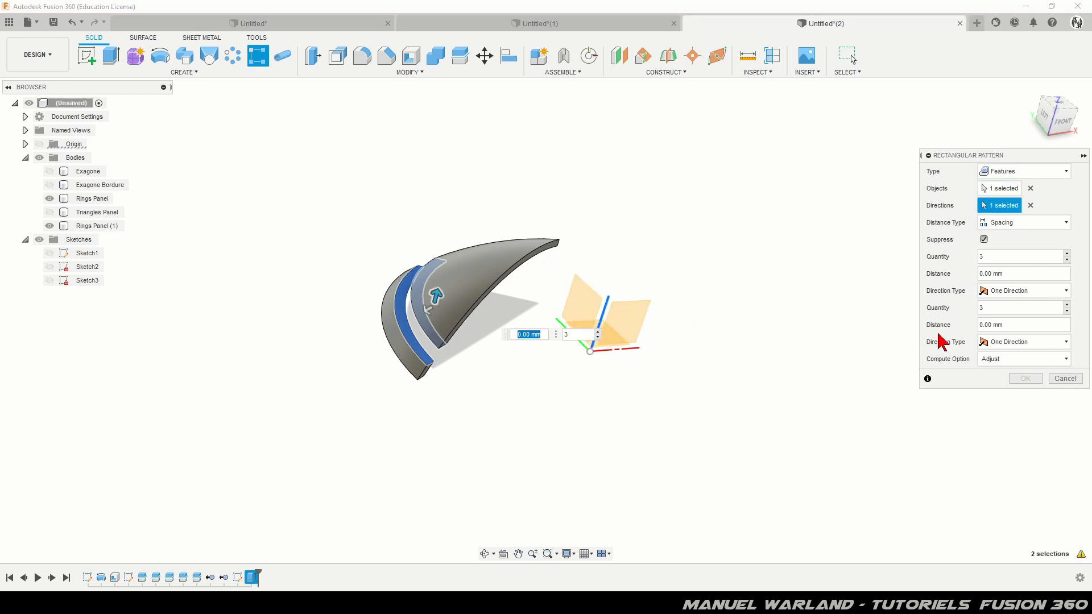
Give the thin cut pattern a quantity of 3 with 9 mm spacing and apply it.
left_click(1014, 224)
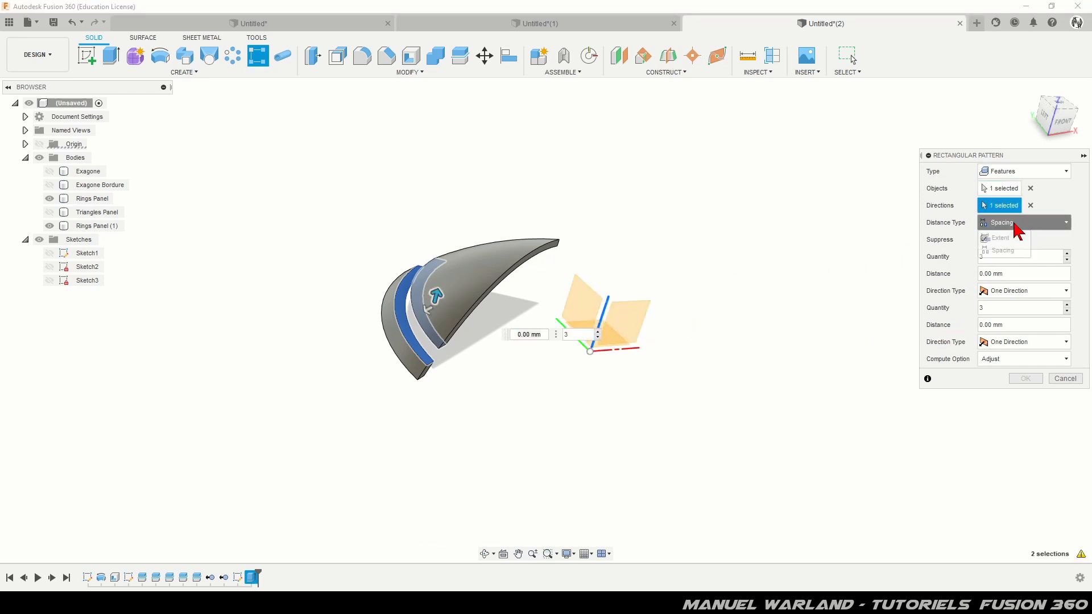
left_click(1001, 250)
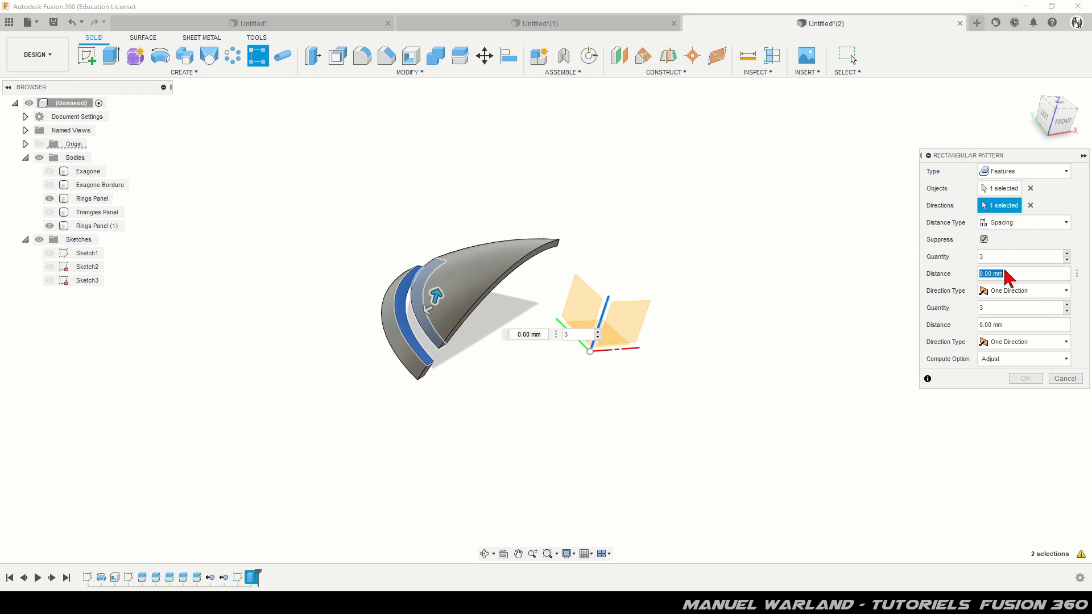
key("Return")
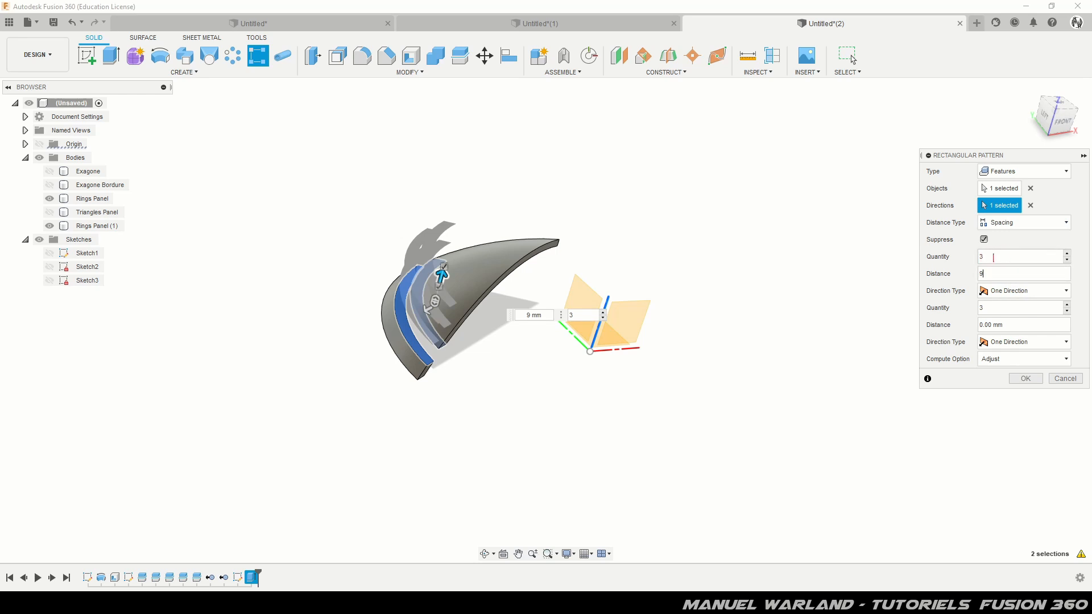
left_click(1012, 223)
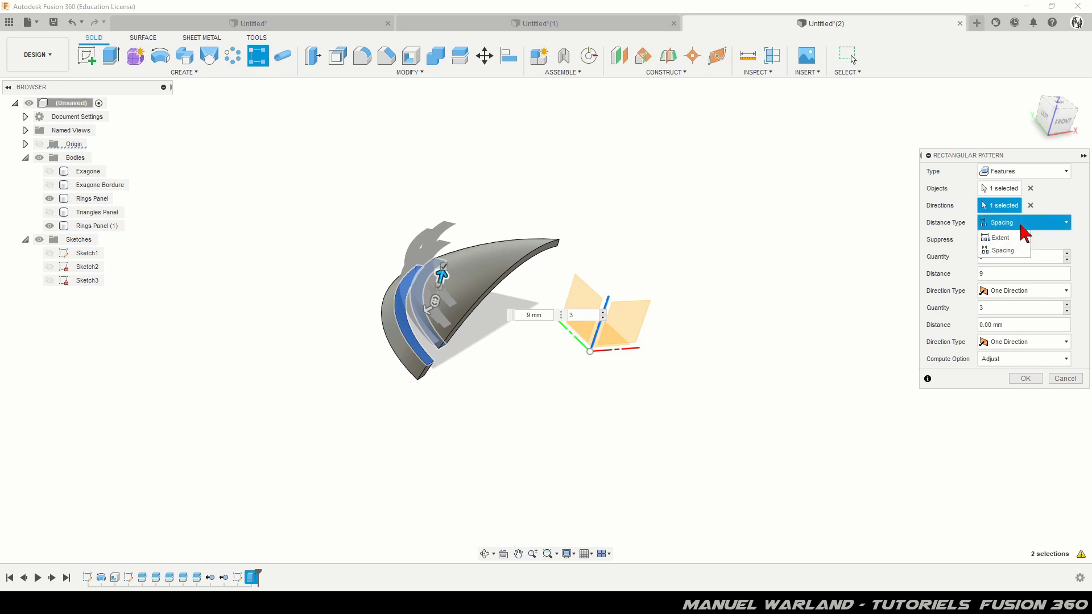
left_click(1012, 250)
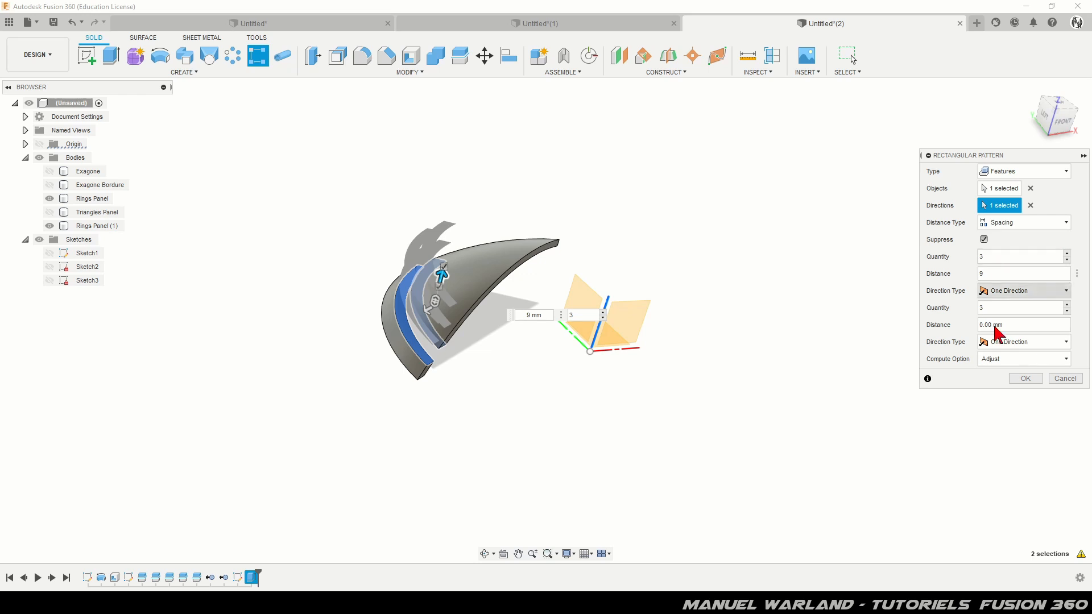
left_click(1028, 380)
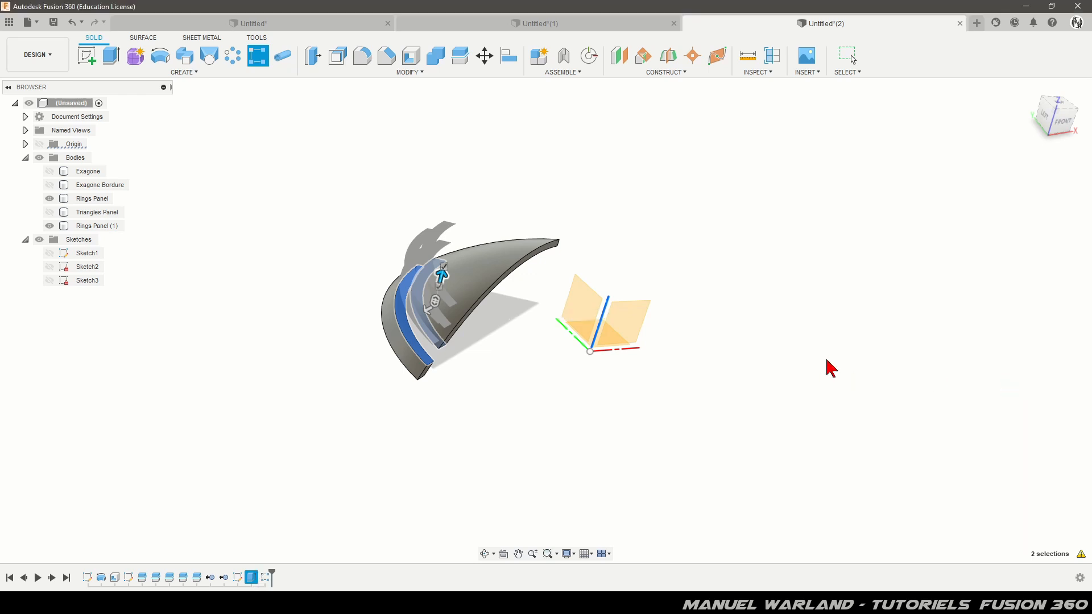
Remove the leftover pointed tip body, Rings Panel (1), above the three ring segments.
middle_click_drag(585, 442, 602, 466, "shift")
left_click(505, 232)
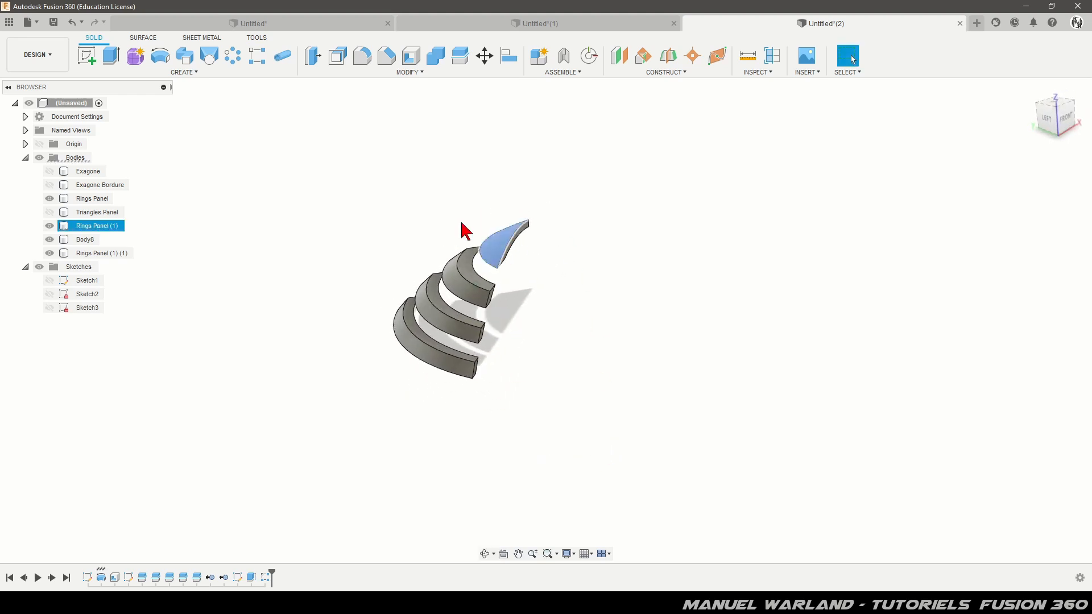
left_click(97, 227)
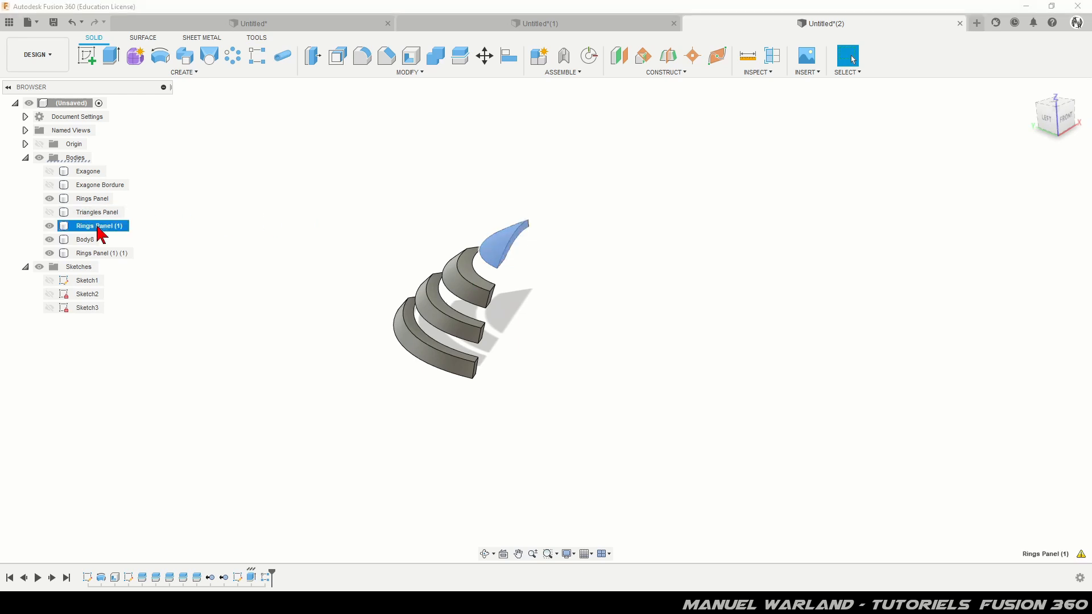
right_click(100, 233)
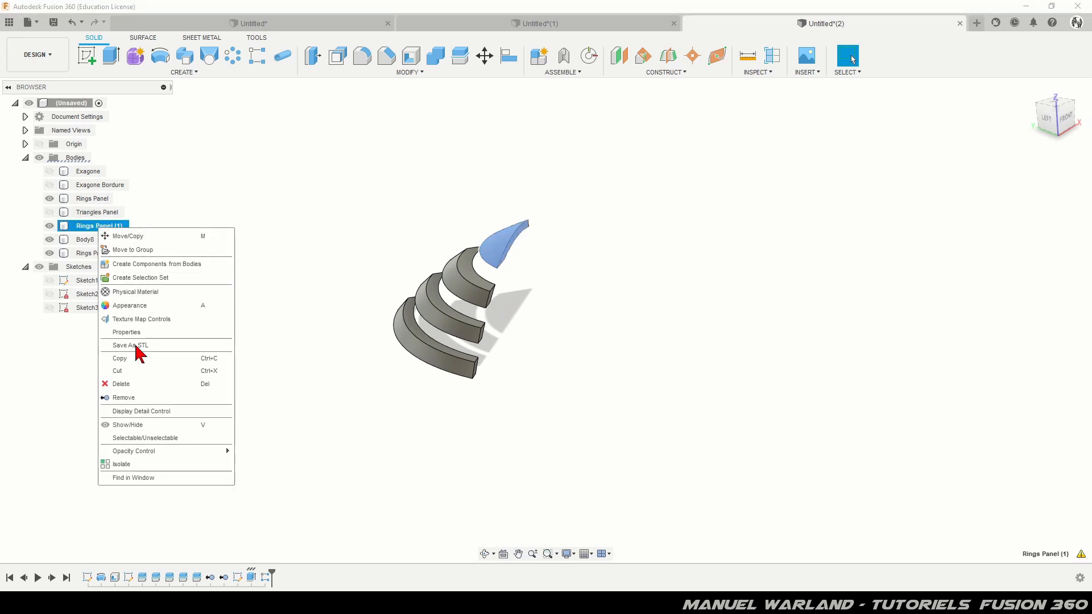
left_click(123, 398)
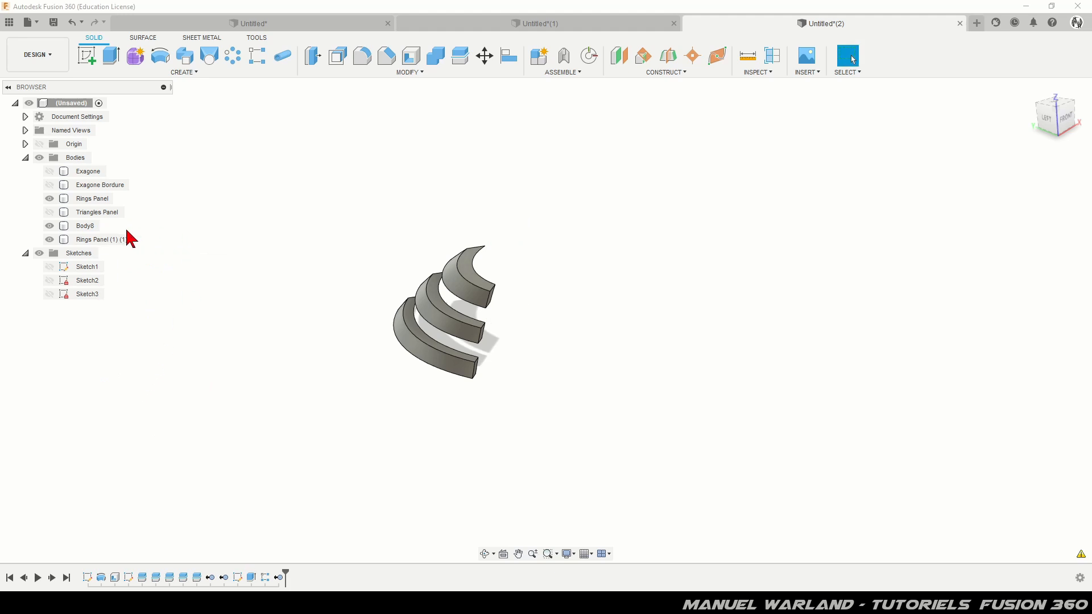
Rename the lowest ring segment's body, Rings Panel, as Rings Bottom.
left_click(85, 200)
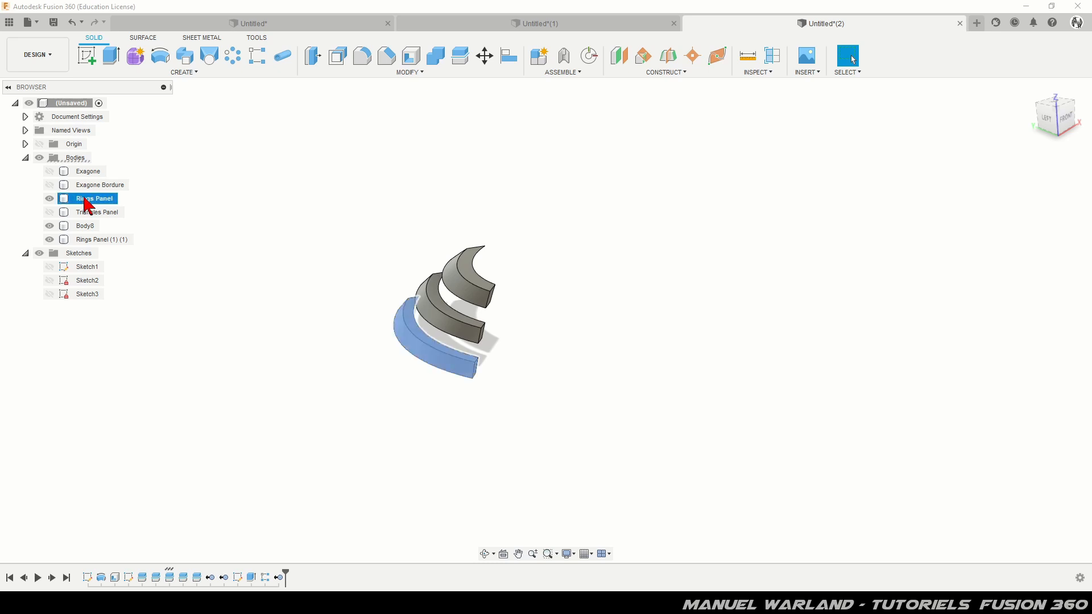
double_click(85, 200)
left_click(79, 198)
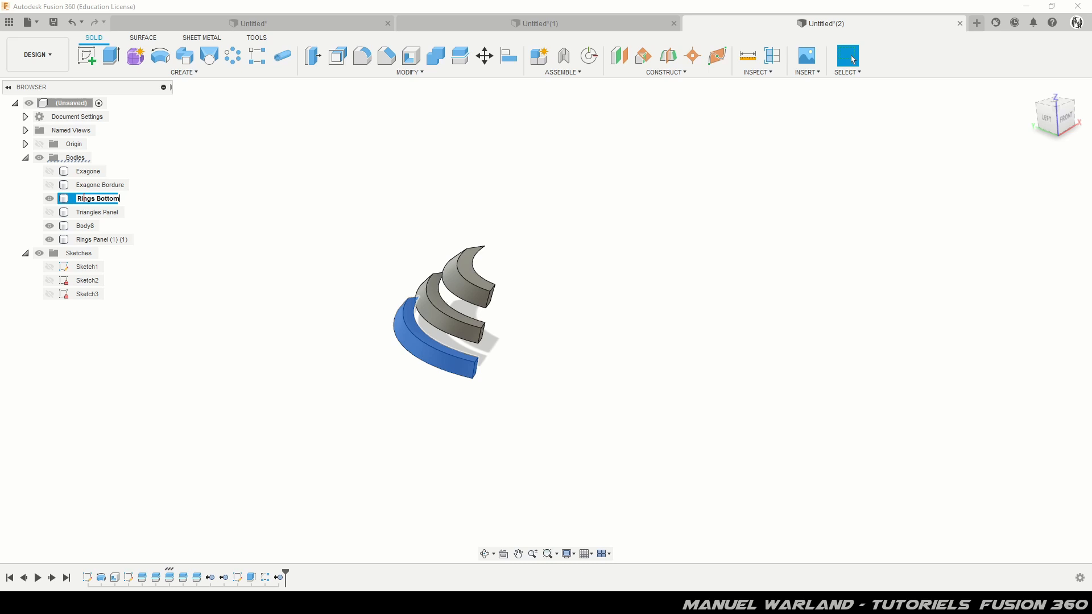
key("Return")
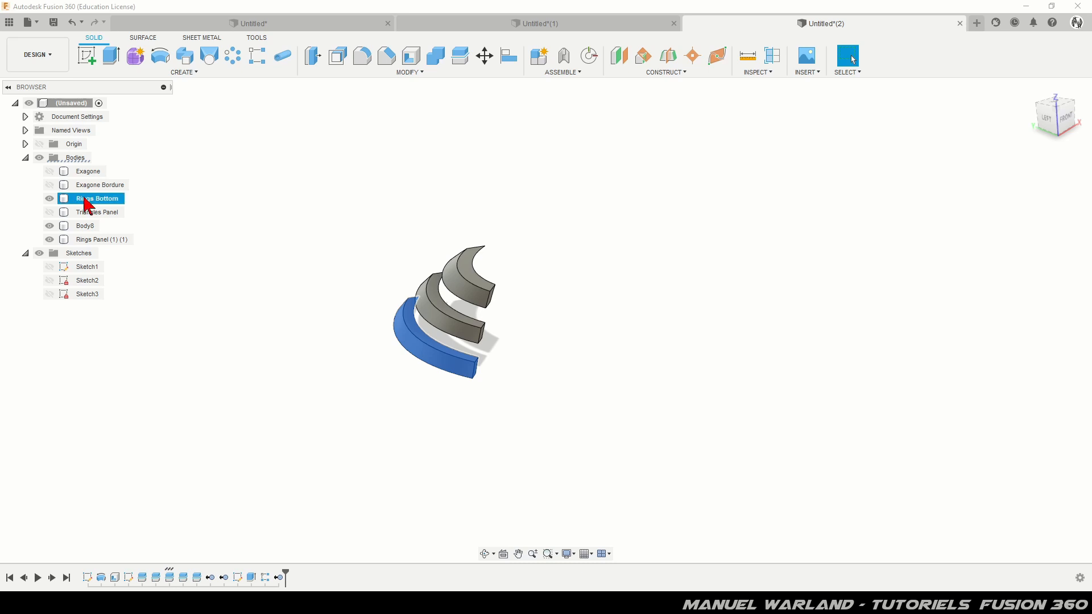
Rename the middle ring segment's body as Ring Middle and the uppermost one as Rings Top.
left_click(85, 229)
double_click(86, 229)
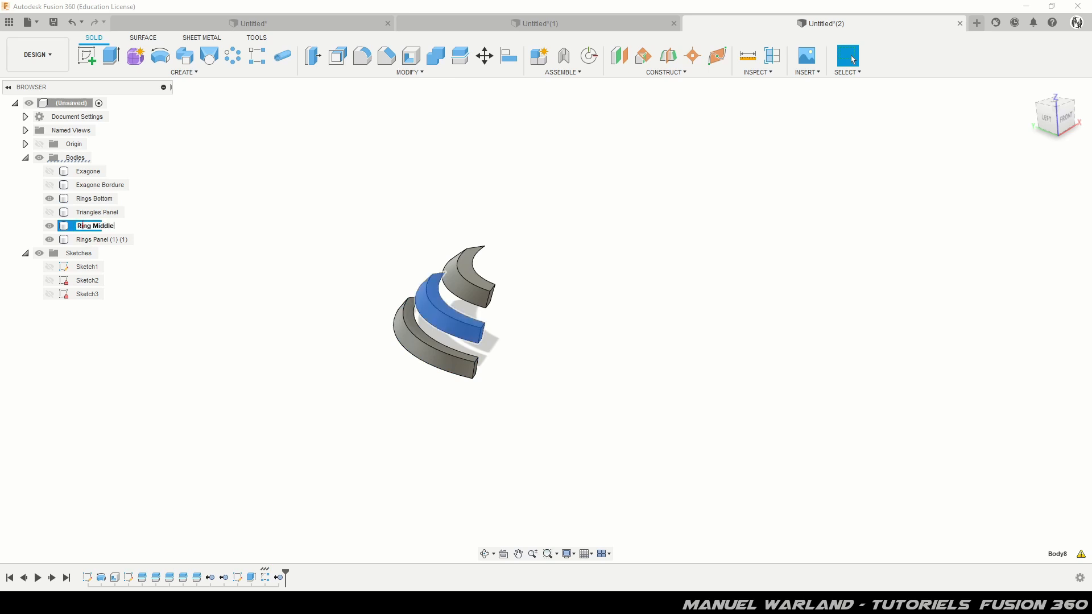
key("Return")
left_click(97, 241)
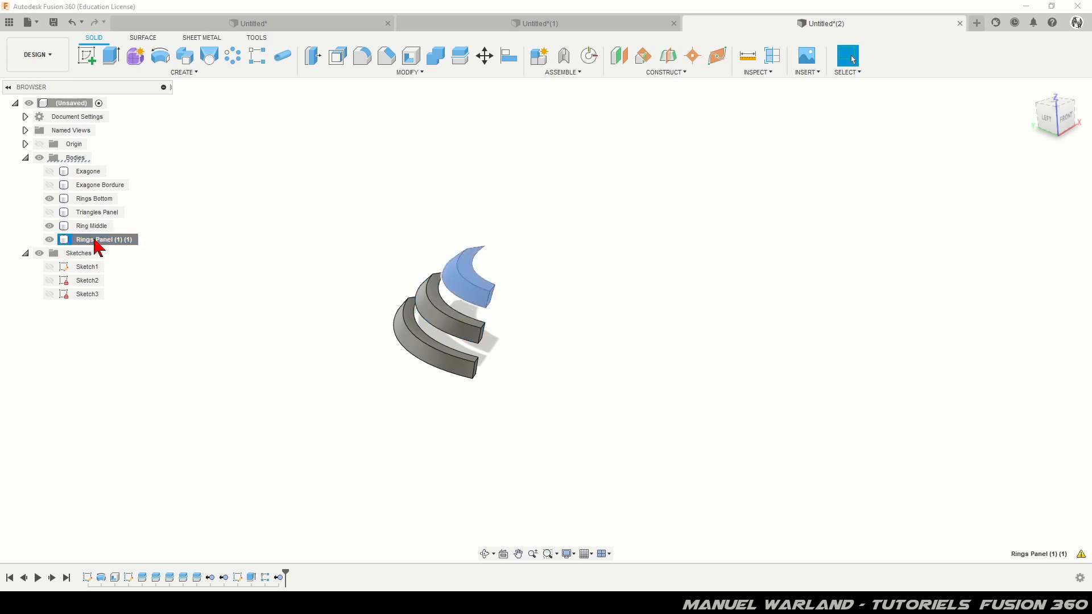
double_click(96, 242)
left_click(93, 240)
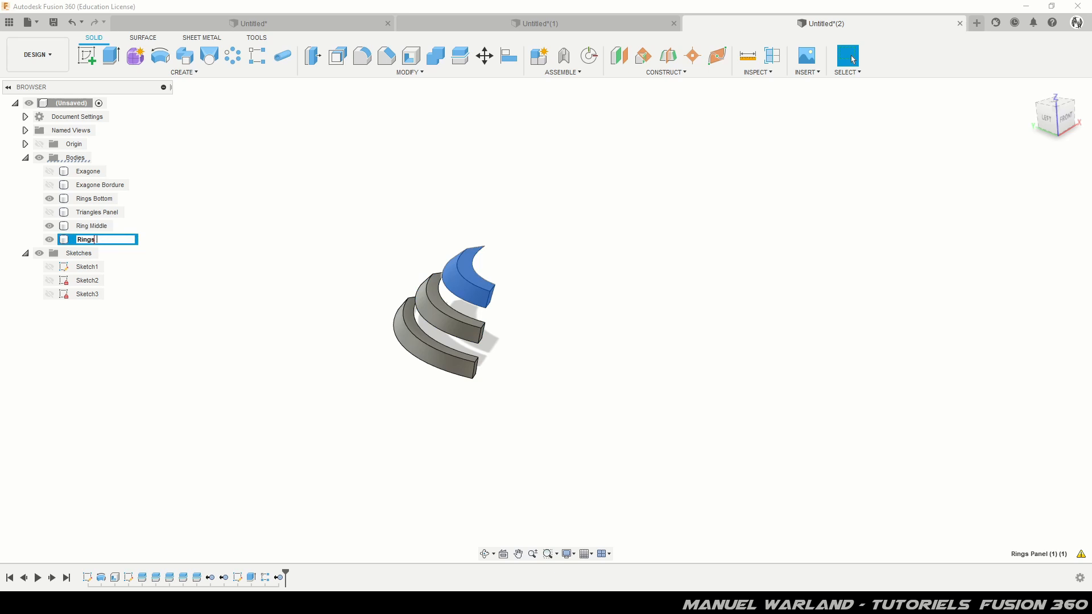
key("Return")
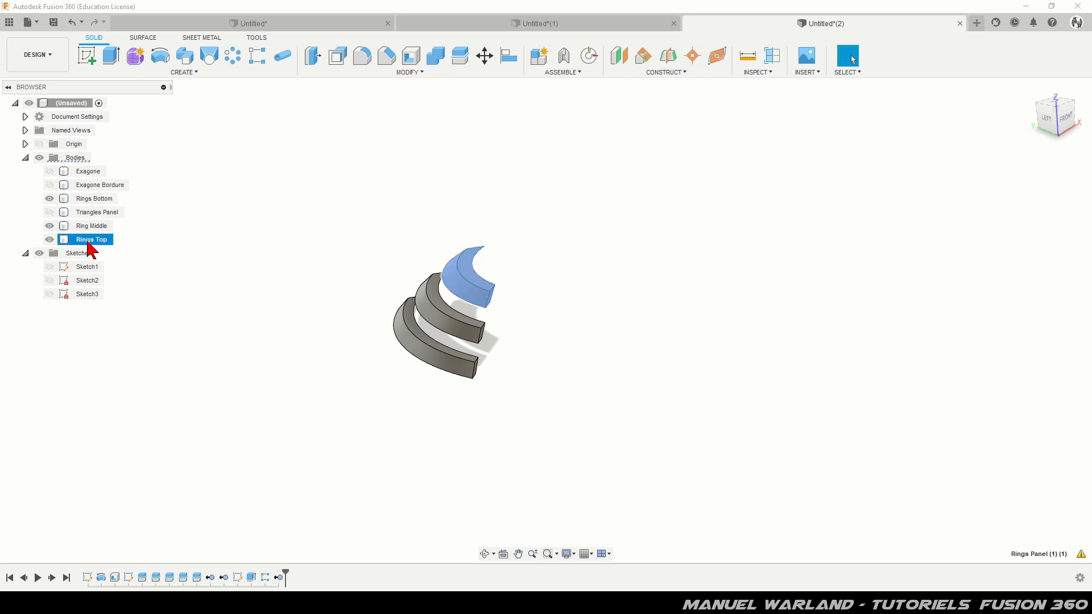
Correct the outer ring names to Ring Bottom and Ring Top, and order the ring bodies top, middle, bottom above Triangles Panel.
double_click(92, 199)
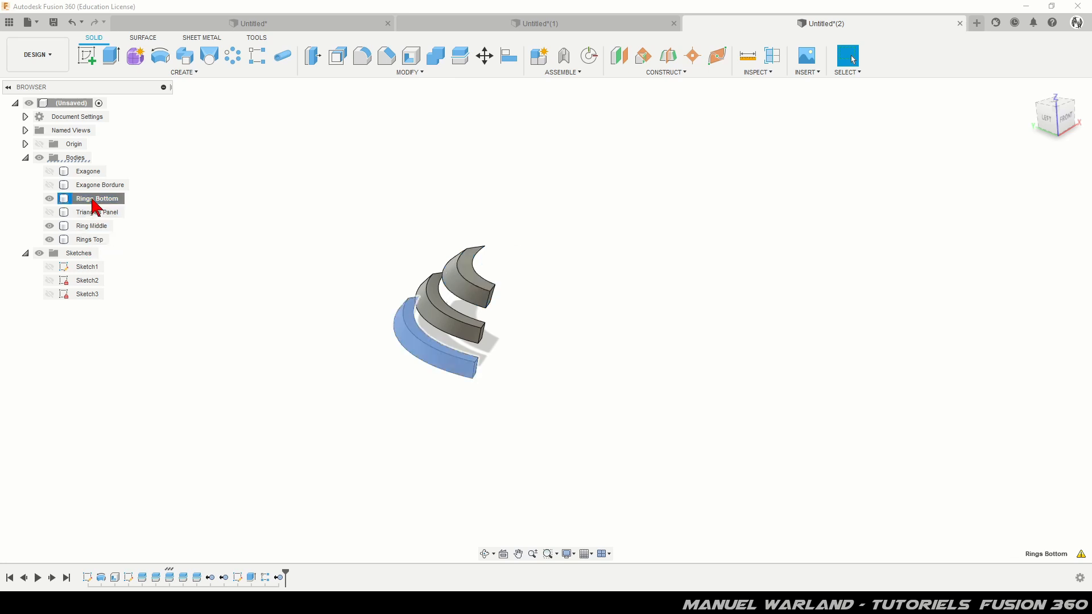
left_click(94, 198)
key("BackSpace")
key("Return")
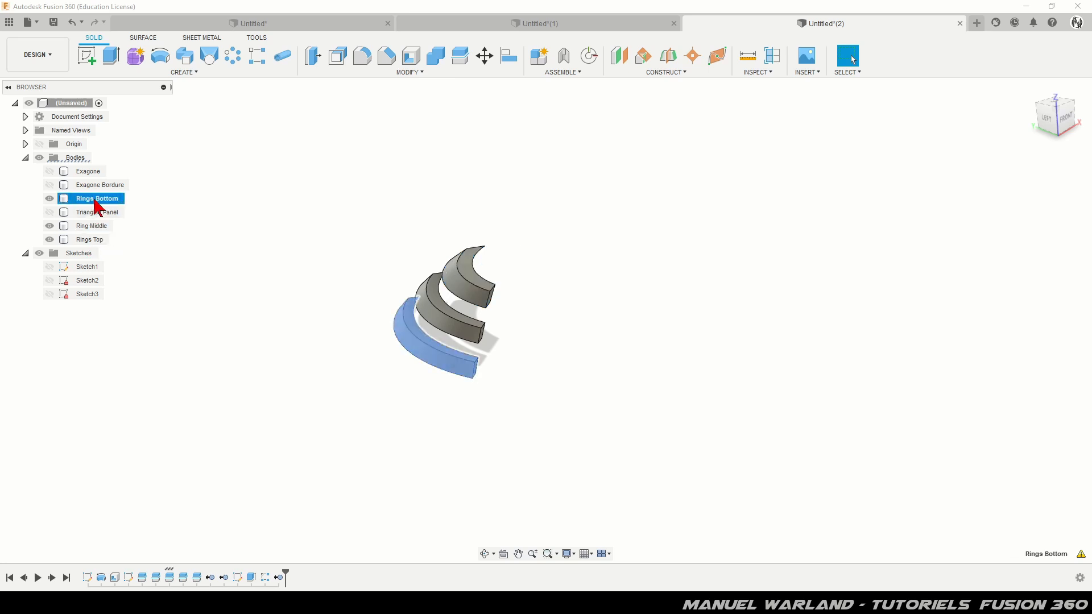
left_click(92, 239)
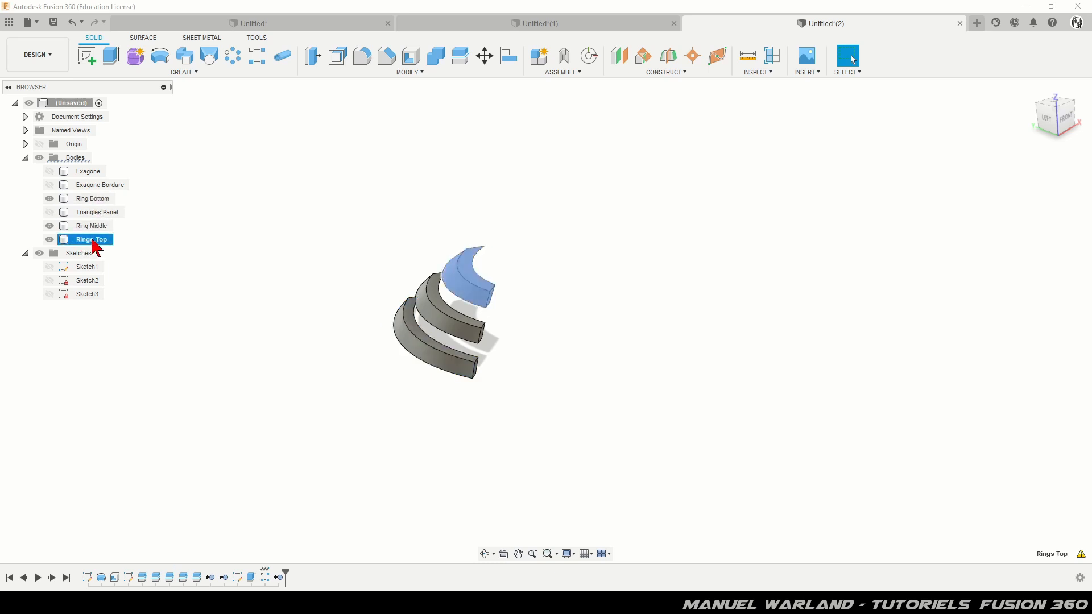
double_click(92, 239)
left_click(94, 239)
key("Return")
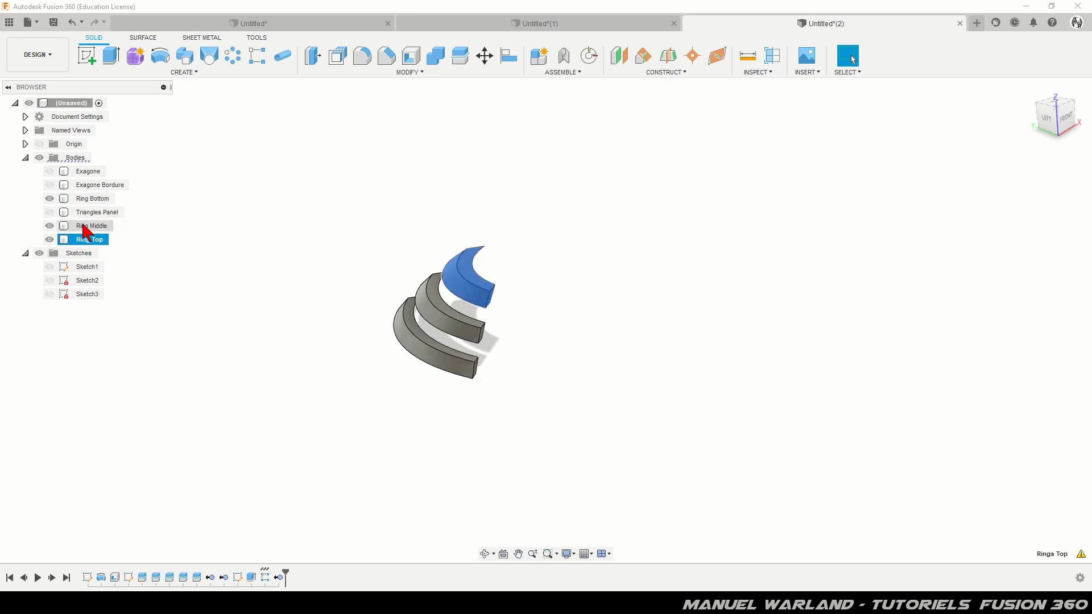
left_click_drag(83, 227, 82, 194)
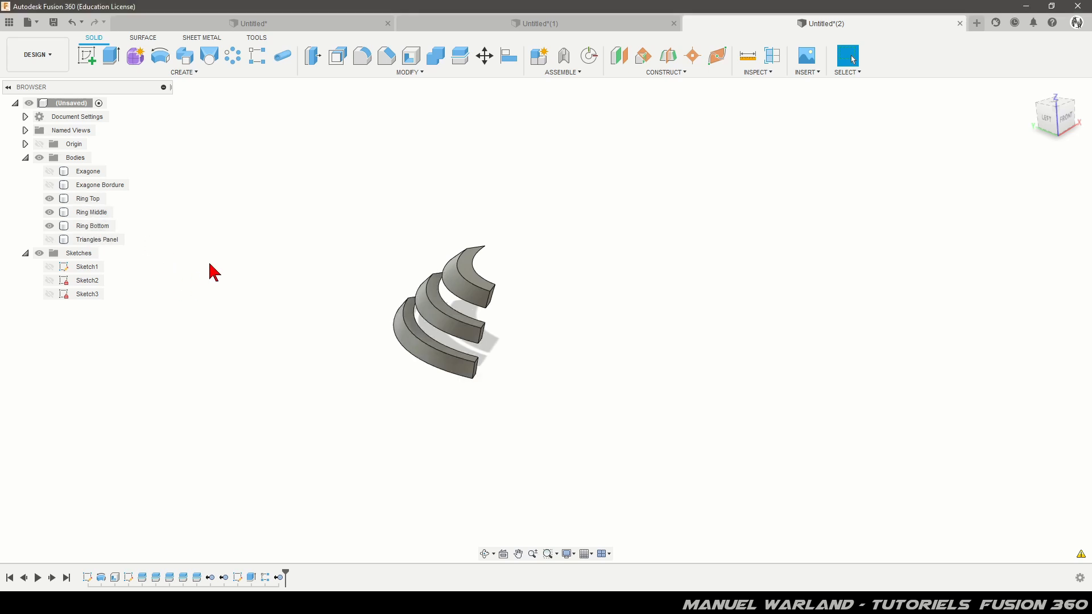
Hide the Ring Top, Ring Middle and Ring Bottom bodies and show the Triangles Panel.
left_click(51, 200)
left_click(50, 199)
left_click(50, 212)
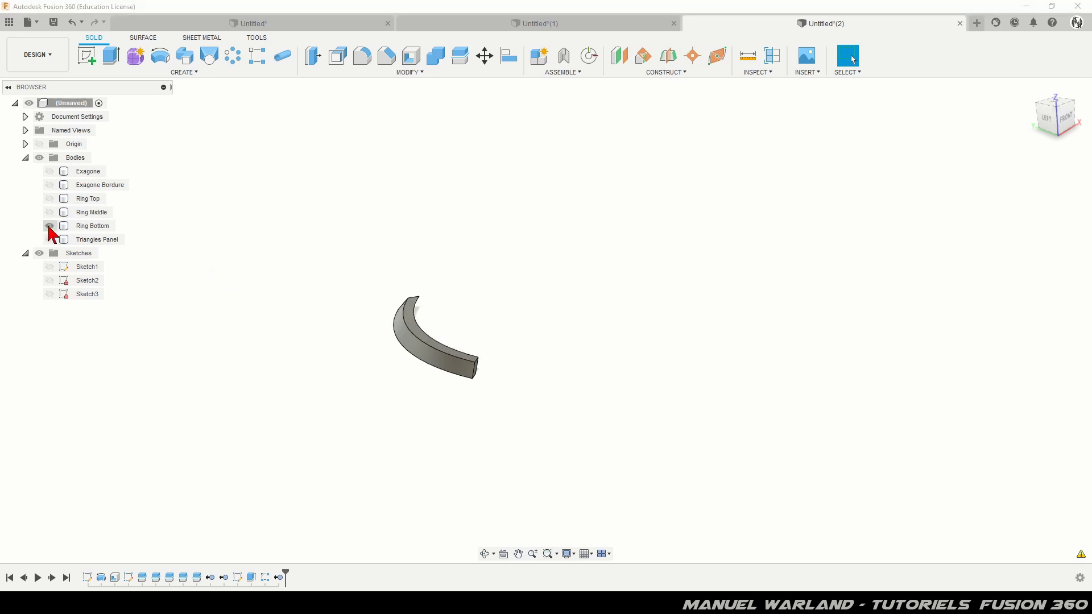
left_click(50, 226)
left_click(49, 239)
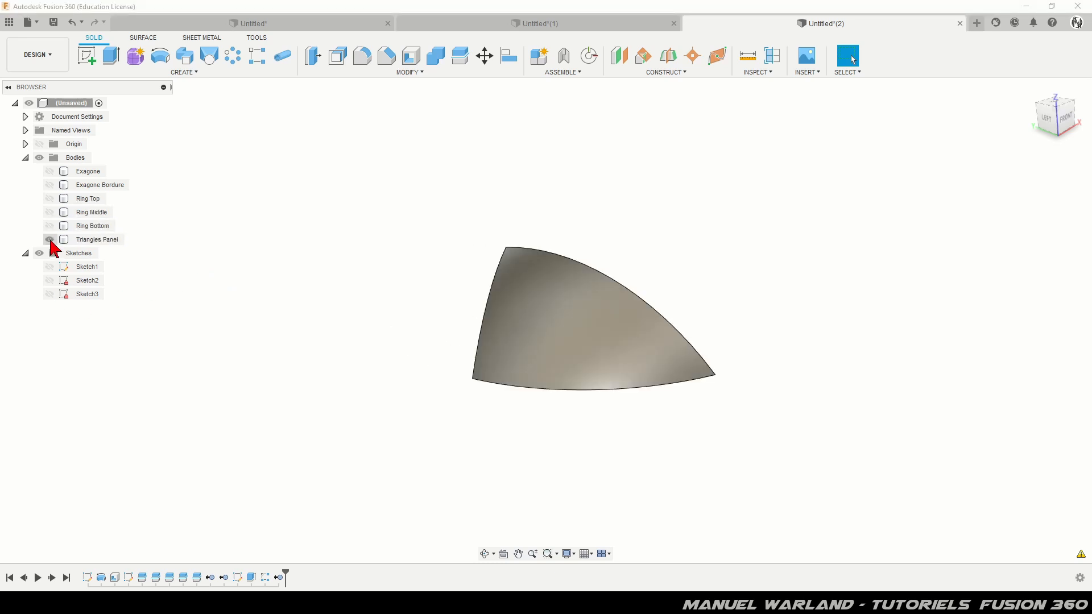
Offset the curved outer face of the Triangles Panel outward by 6 mm.
middle_click_drag(442, 431, 353, 449, "shift")
left_click(1030, 88)
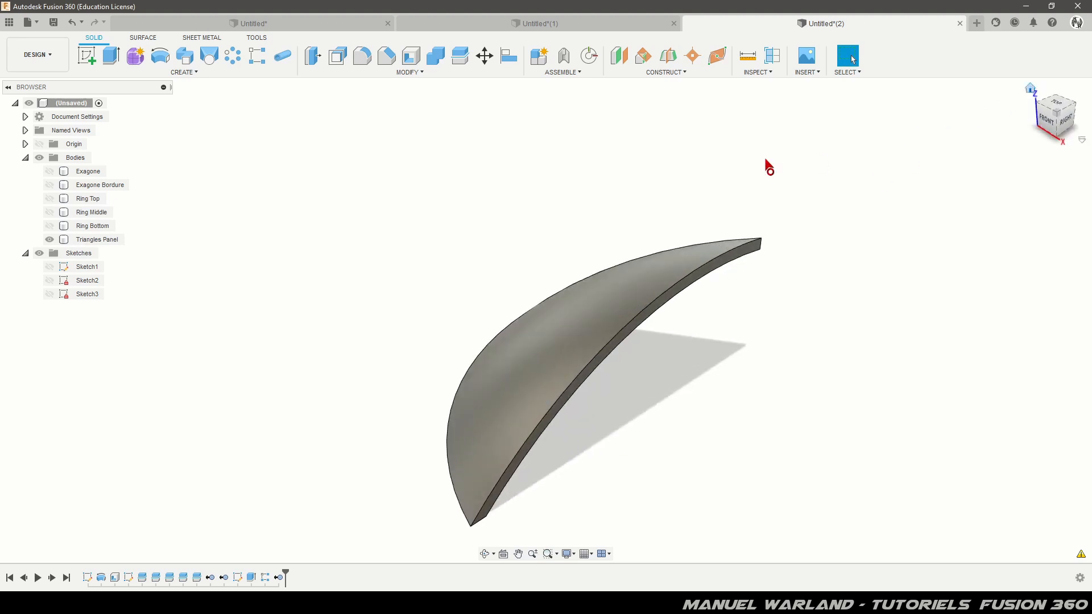
scroll(240, 260, "down", 2)
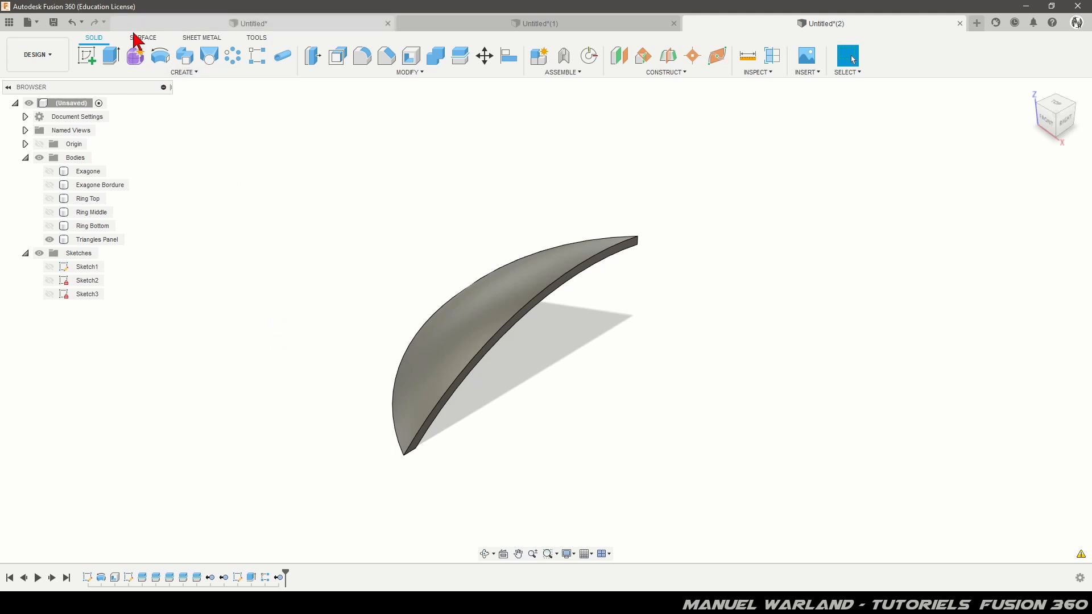
left_click(461, 339)
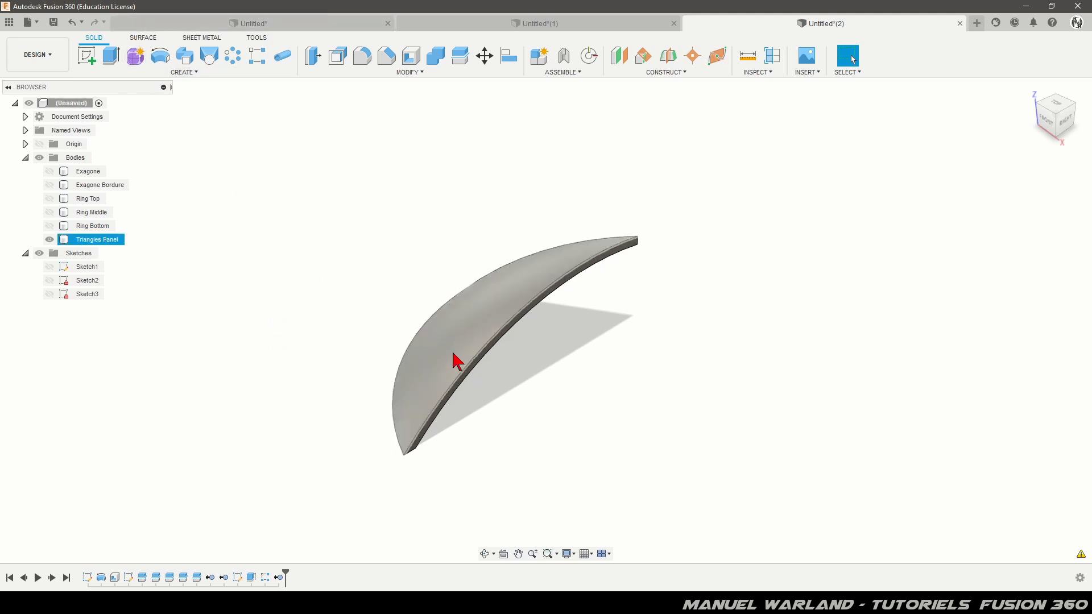
left_click(472, 320)
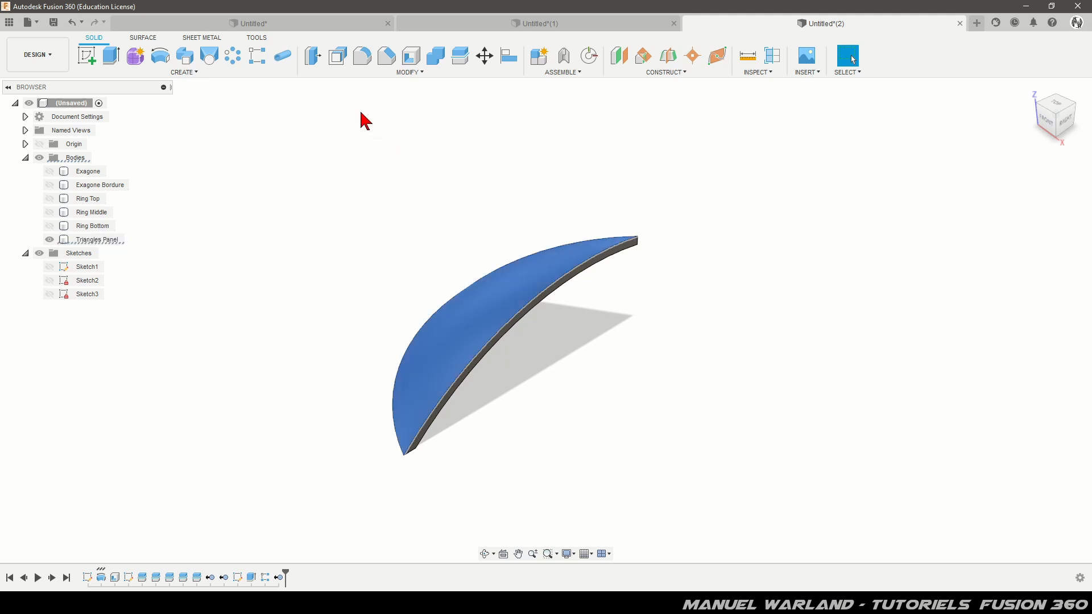
left_click(338, 57)
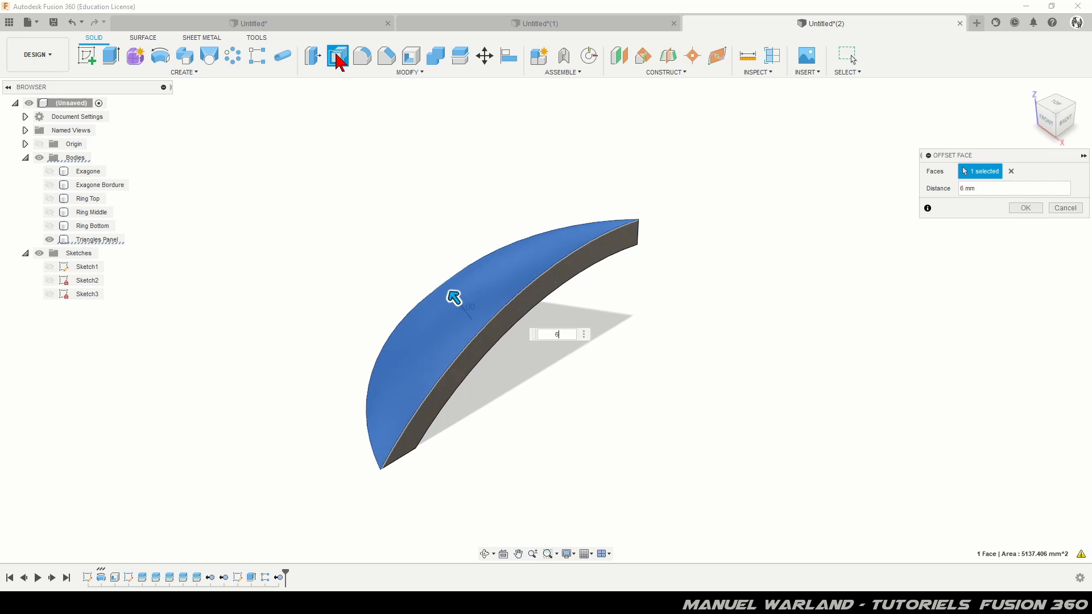
key("Return")
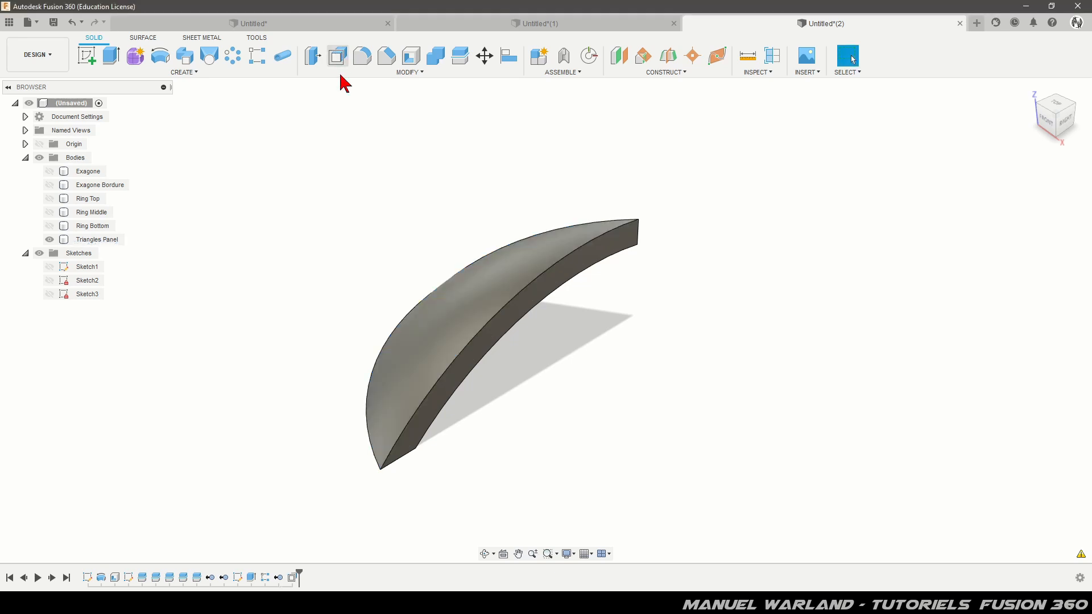
Bring up the surface creation commands for work on the Triangles Panel.
left_click(143, 38)
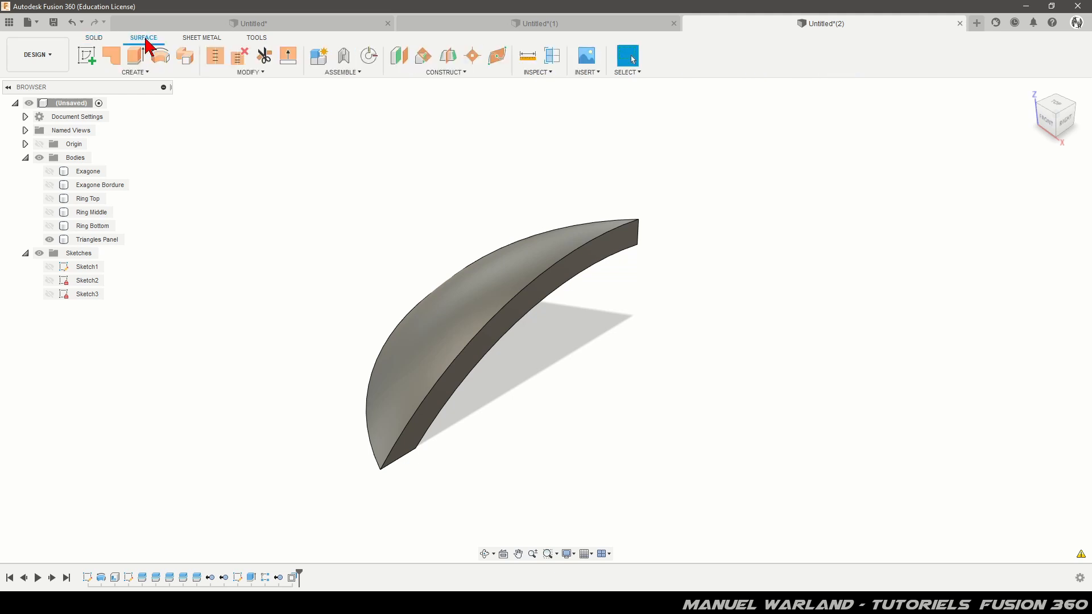
left_click(136, 73)
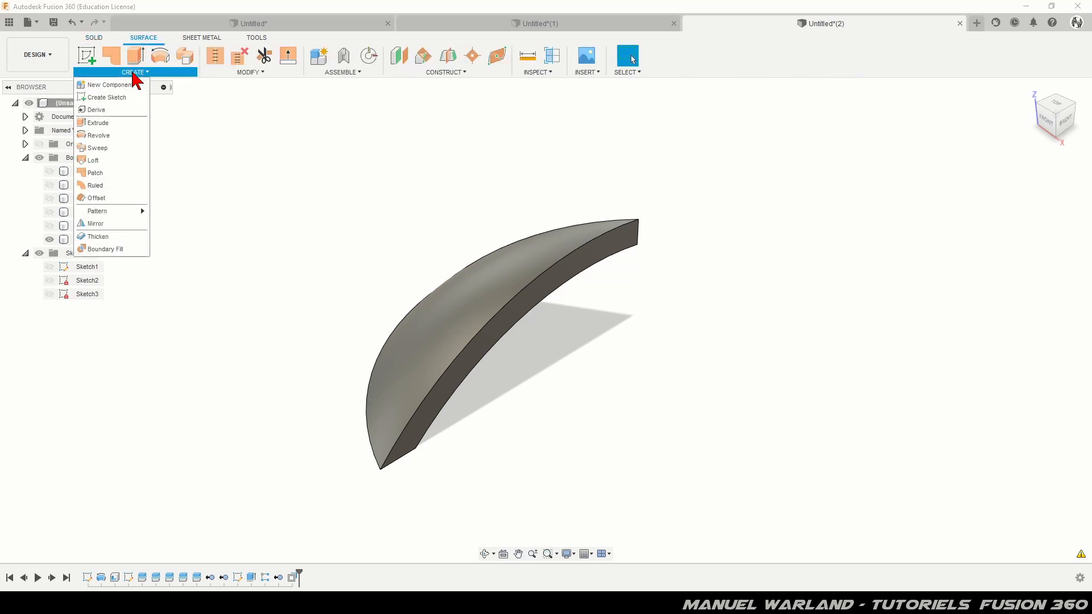
Offset the outer curved face of Triangles Panel by -2 mm as a new surface body.
left_click(96, 198)
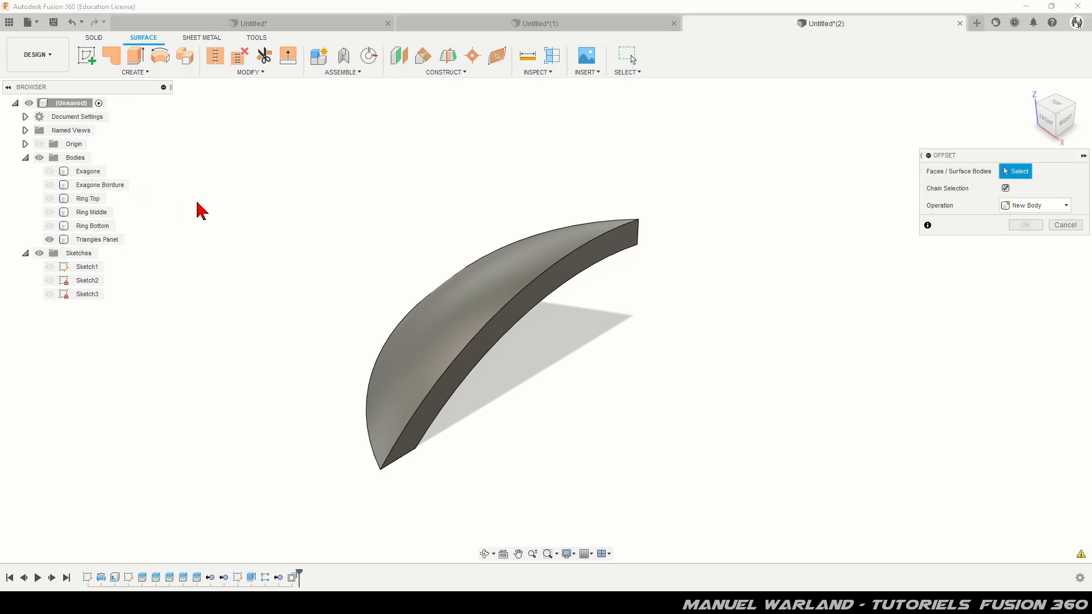
left_click(438, 343)
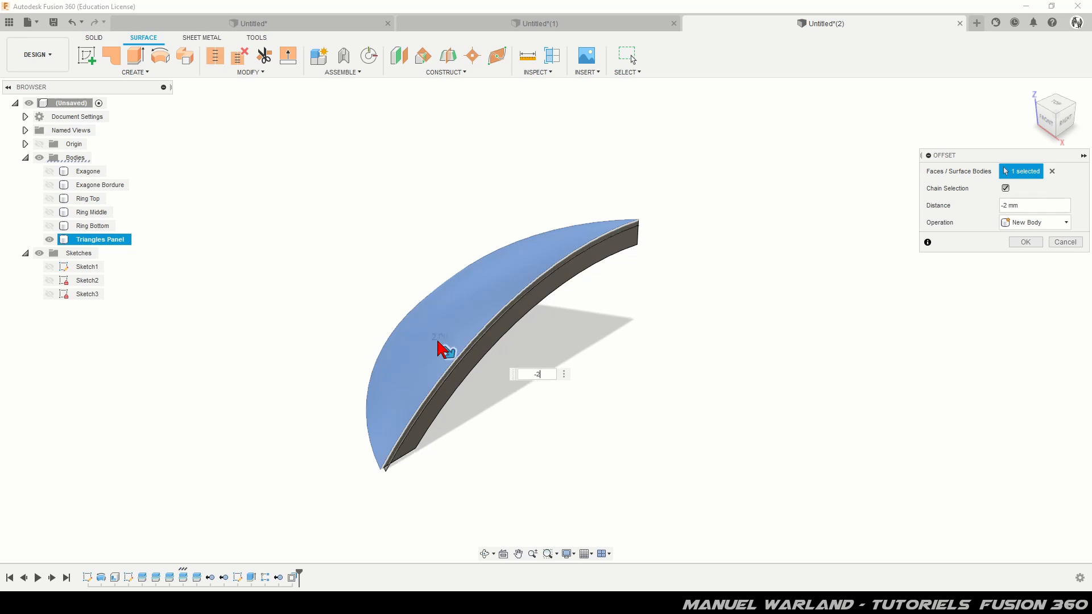
key("Return")
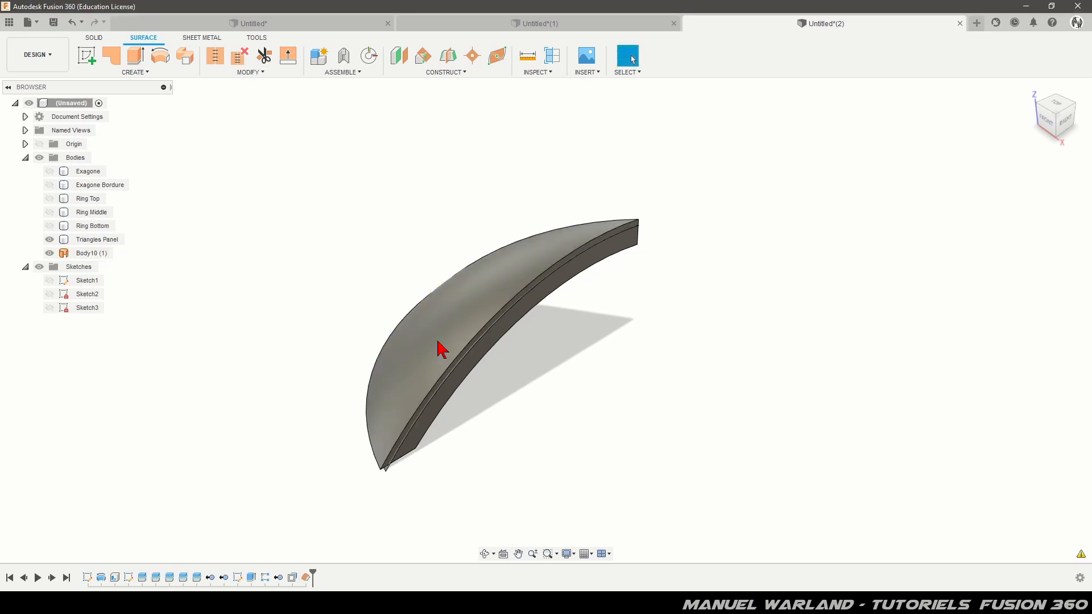
Create a second offset surface body from the panel's outer curved face at -4 mm.
left_click(137, 73)
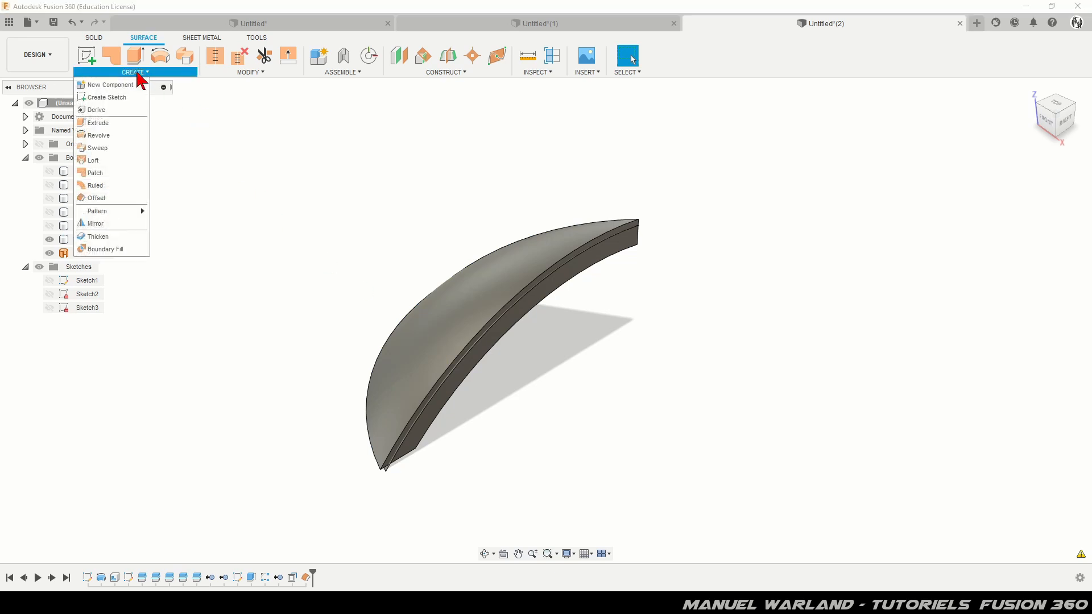
left_click(103, 198)
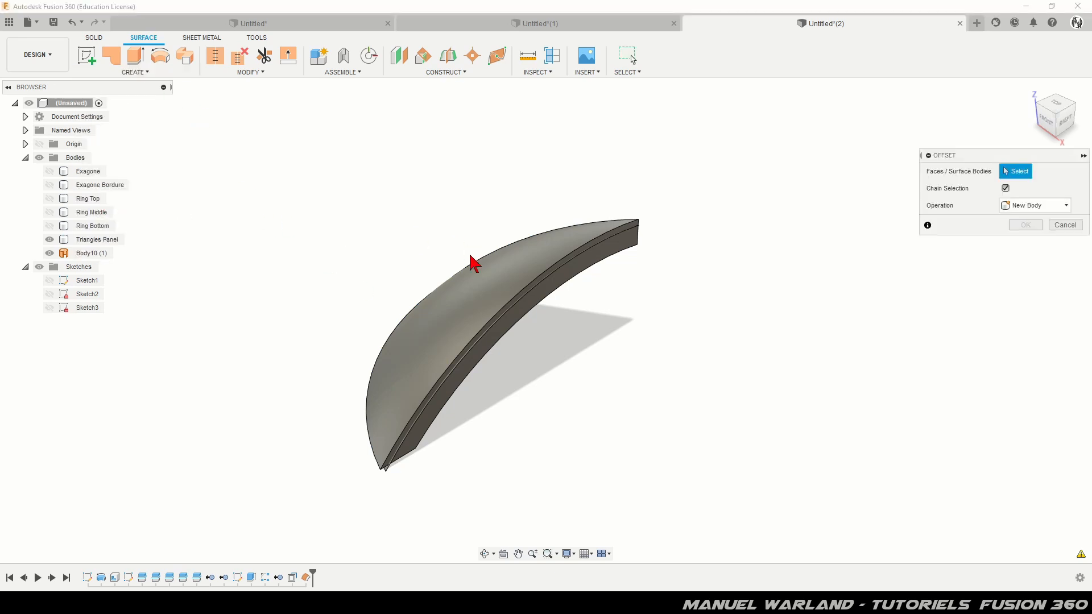
left_click(454, 311)
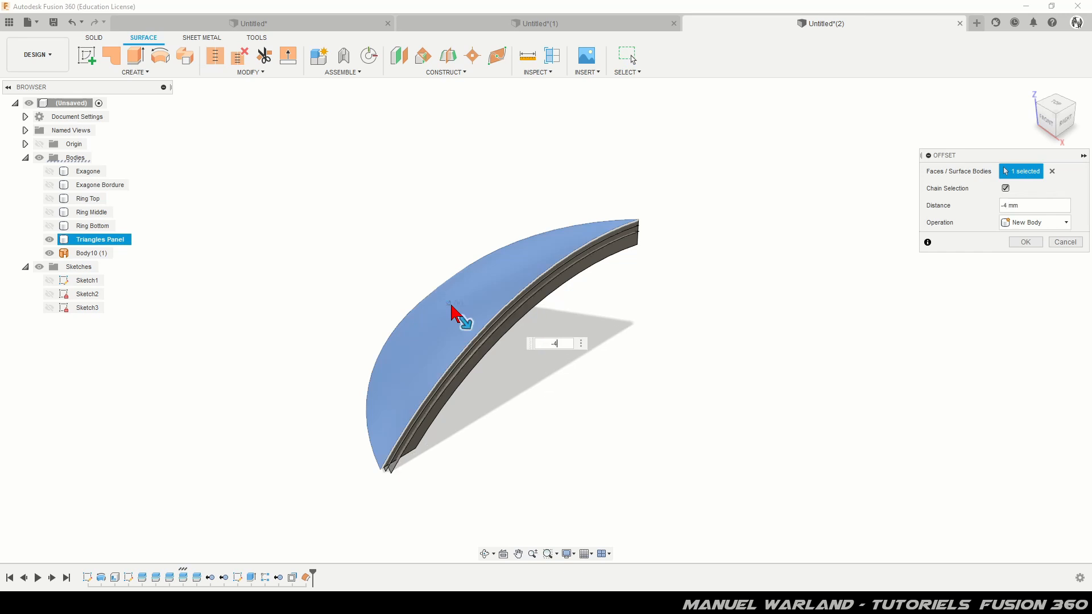
key("Return")
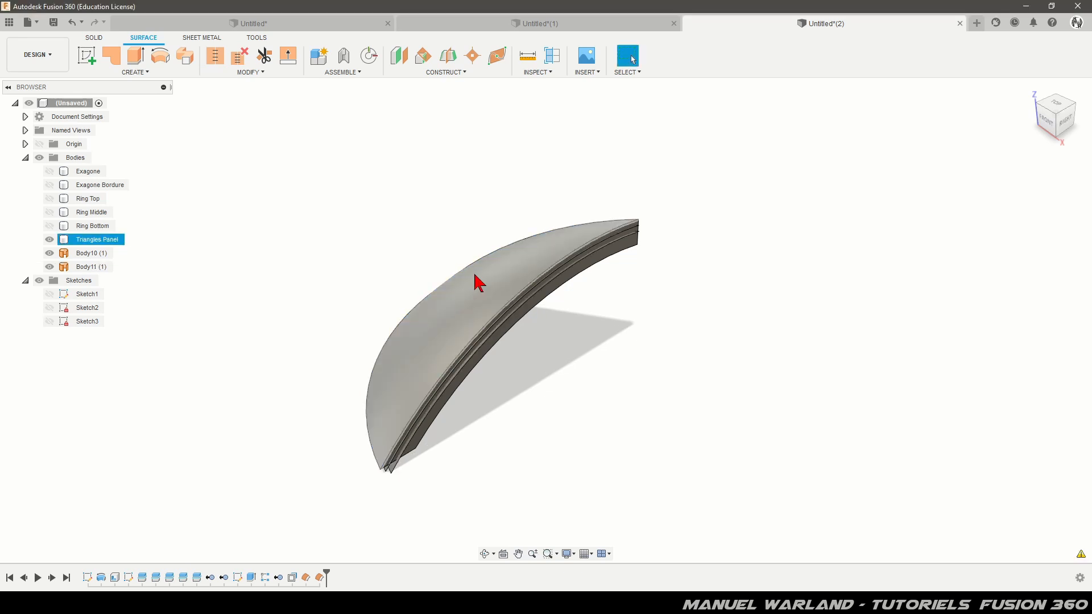
Split the Triangles Panel body with both offset surfaces as splitting tools, with Extend Splitting Tool(s) enabled.
left_click(250, 73)
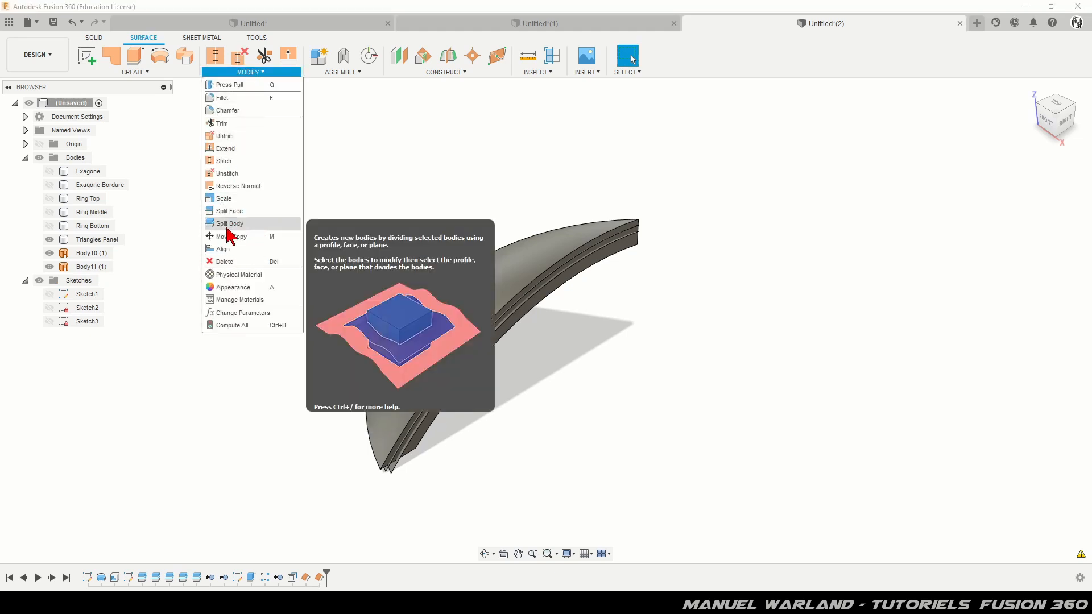
left_click(254, 223)
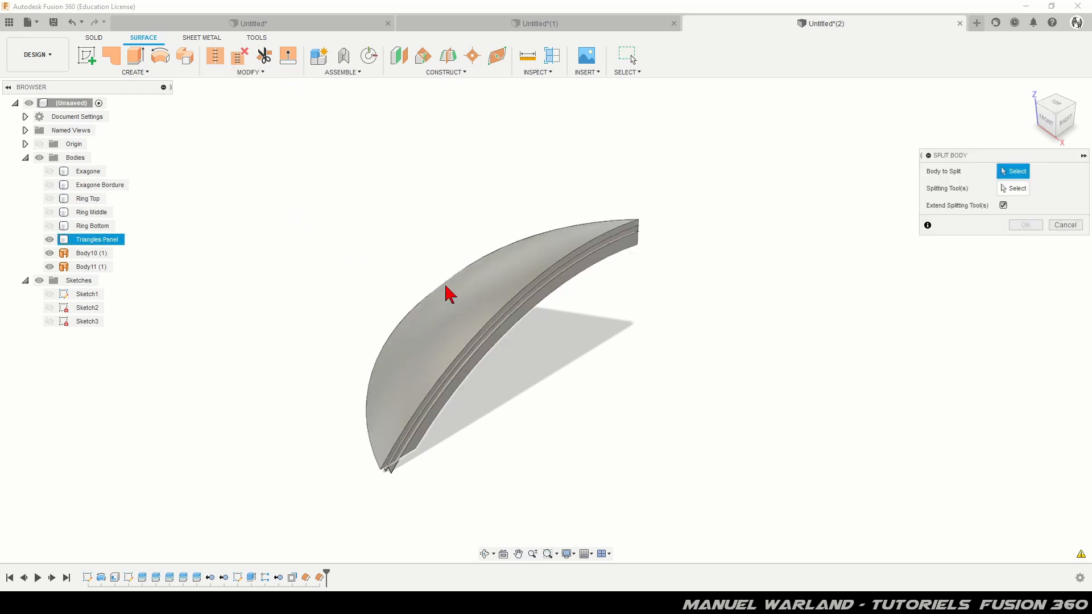
left_click(449, 300)
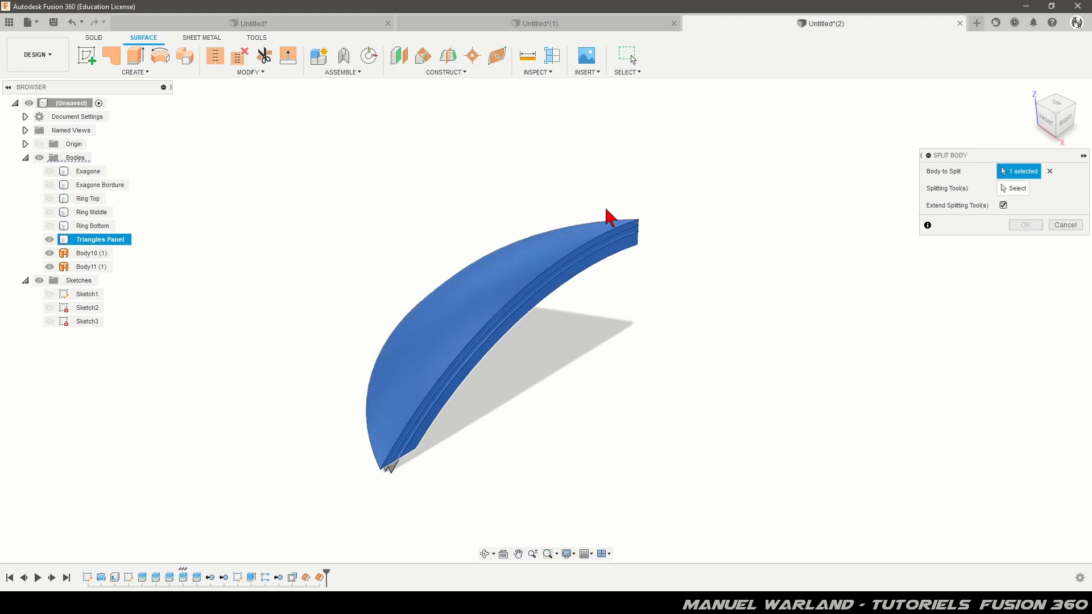
left_click(1016, 189)
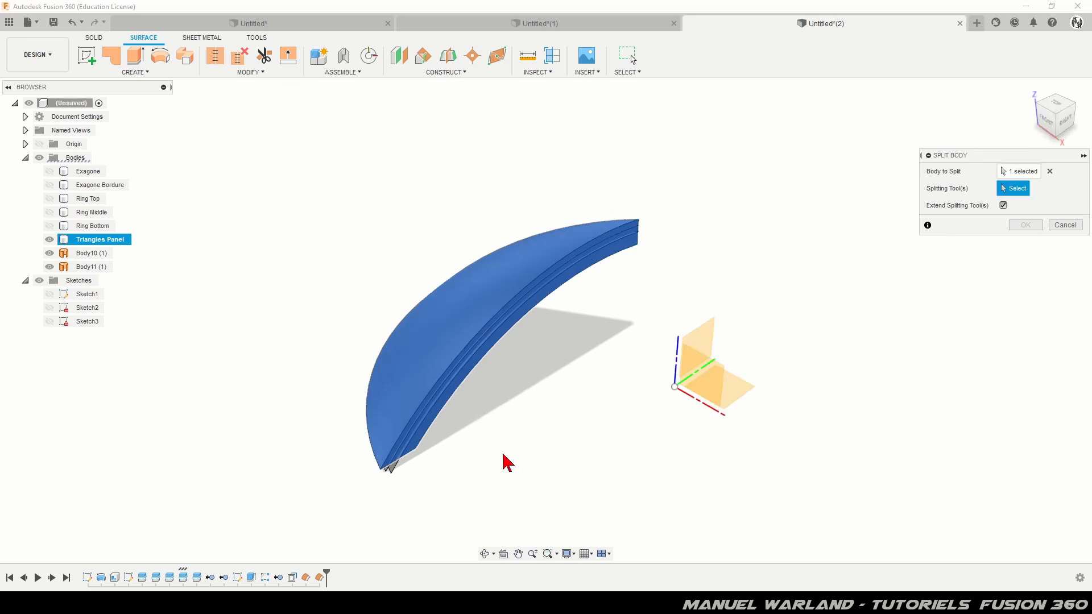
left_click(393, 472)
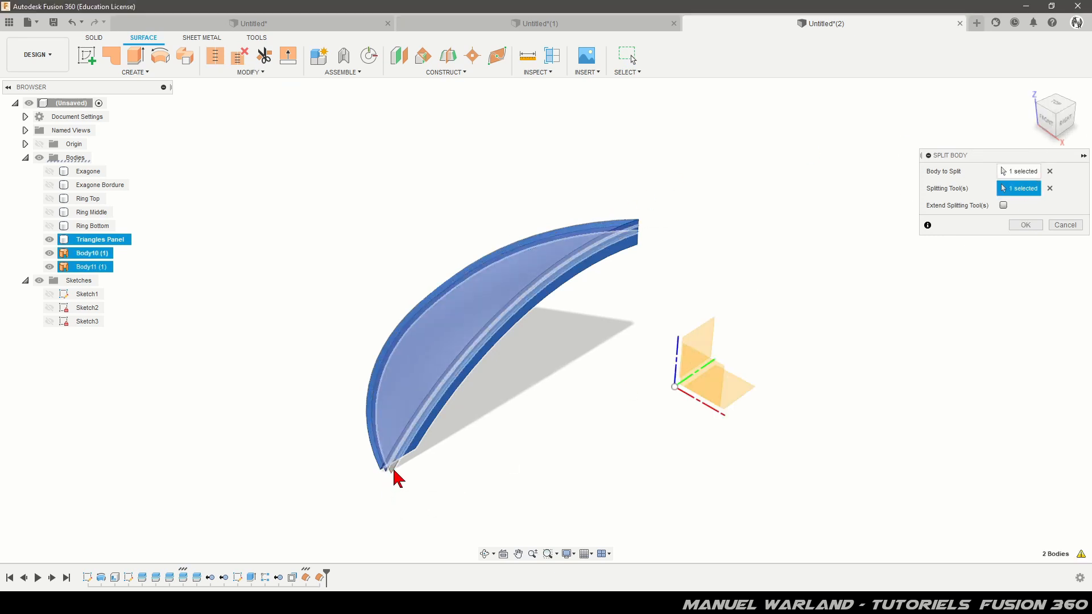
left_click(395, 471)
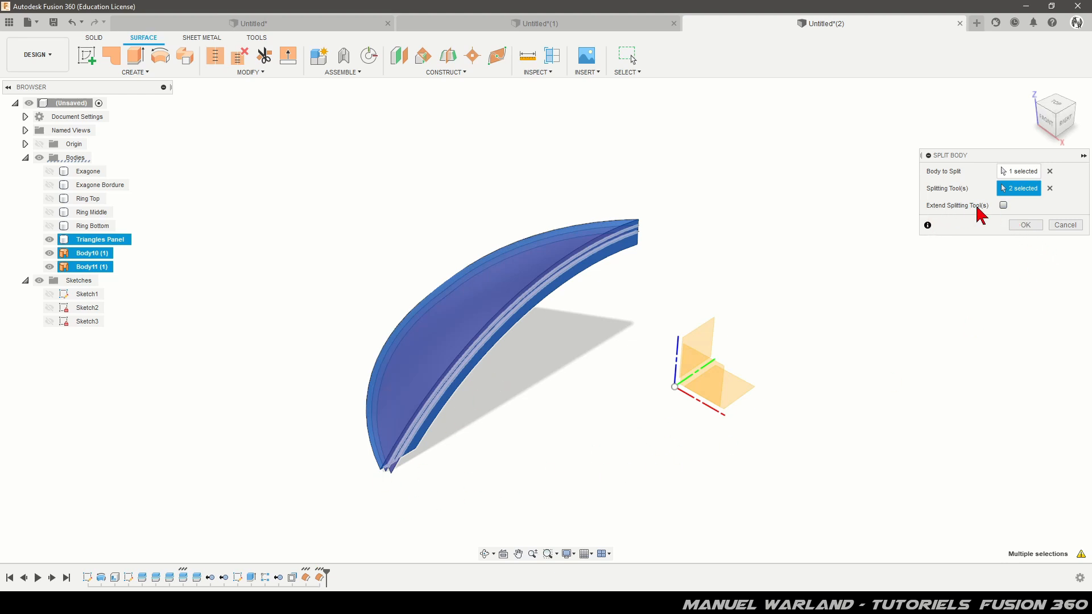
left_click(1002, 205)
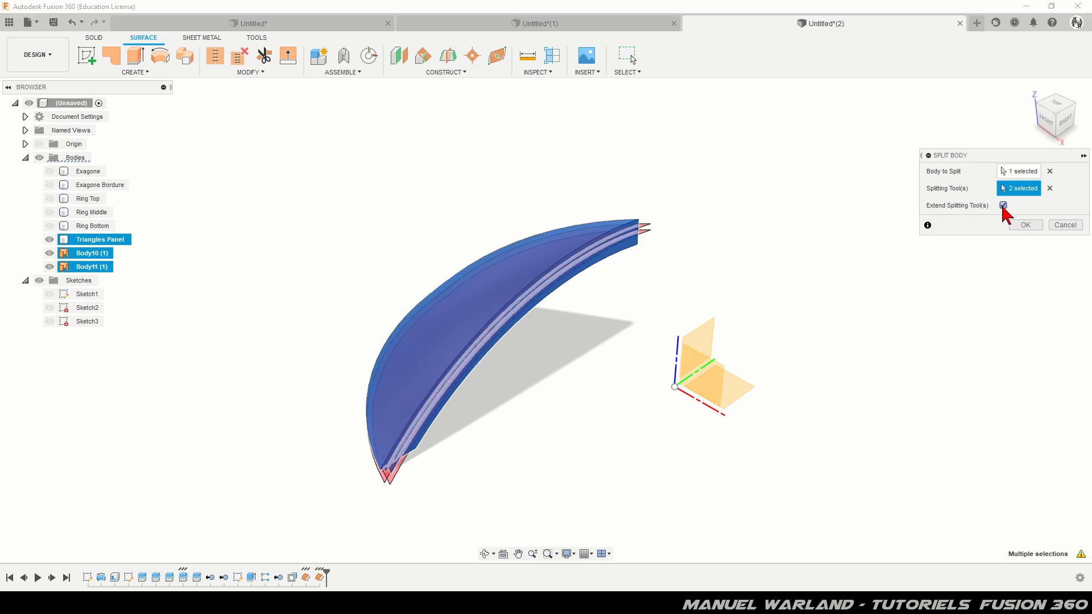
middle_click_drag(504, 476, 602, 421, "shift")
middle_click_drag(382, 441, 302, 473, "shift")
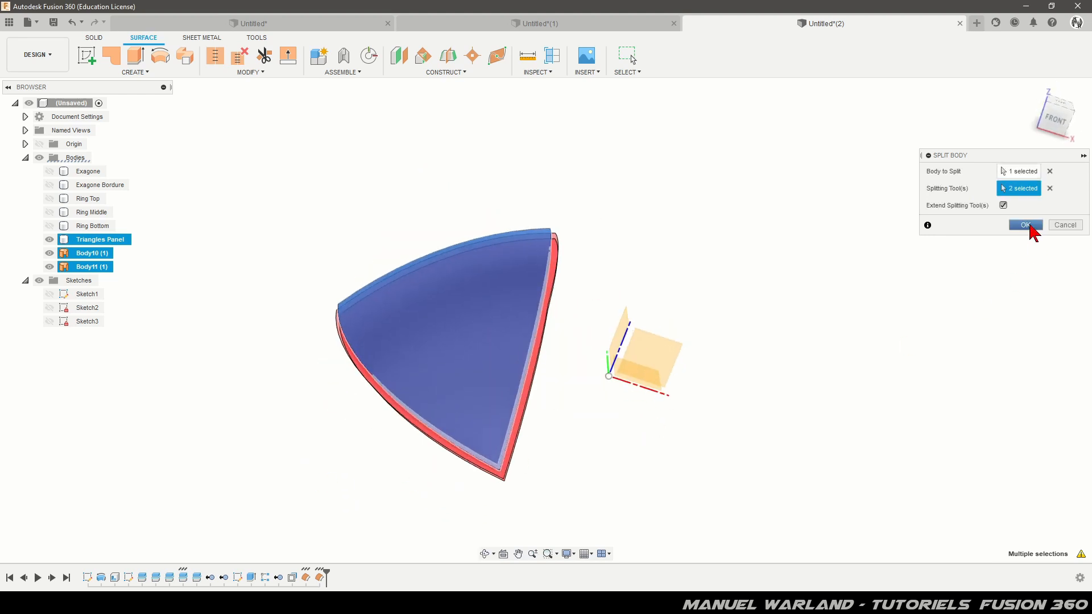
left_click(1024, 225)
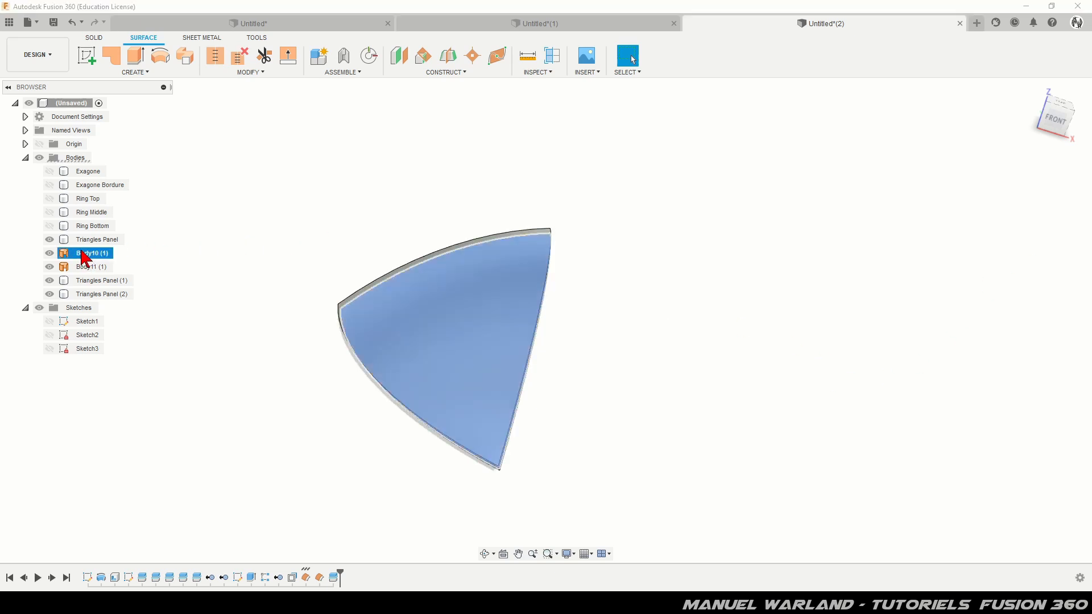
Remove the two offset surface bodies, Body10 (1) and Body11 (1), from the design.
left_click(81, 255)
left_click(84, 267, "ctrl")
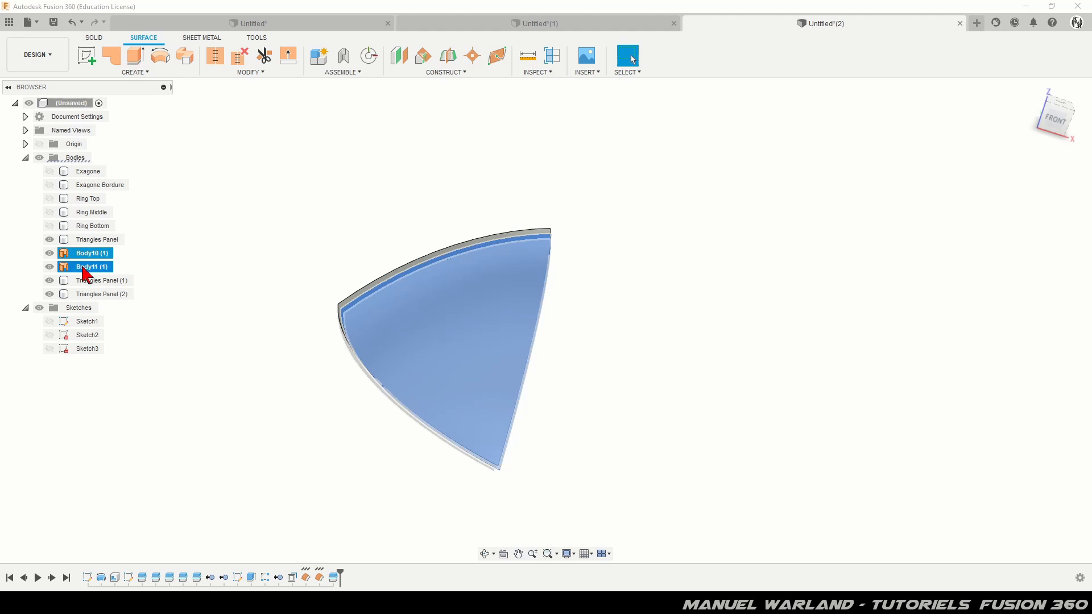
right_click(85, 274)
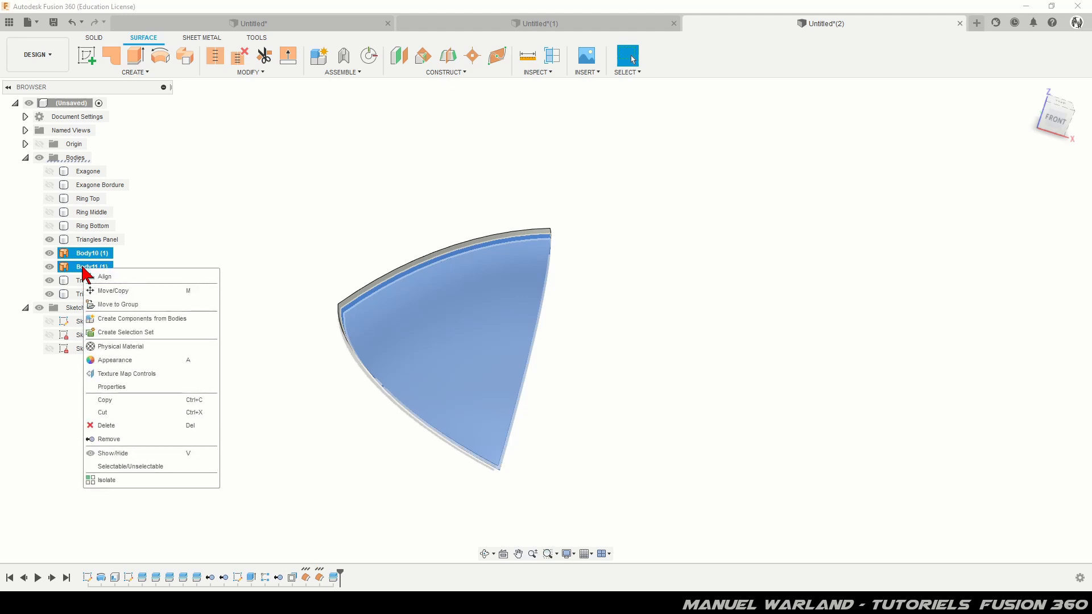
left_click(118, 442)
Rename the Triangles Panel body, the innermost layer, as Triangle Bottom.
middle_click_drag(309, 446, 351, 445, "shift")
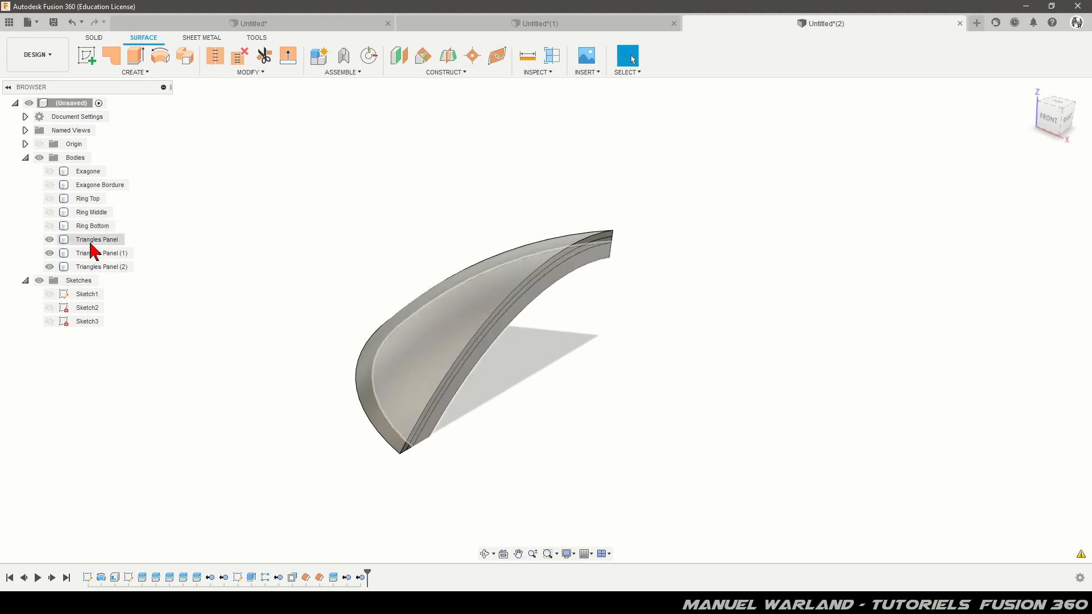
left_click(108, 246)
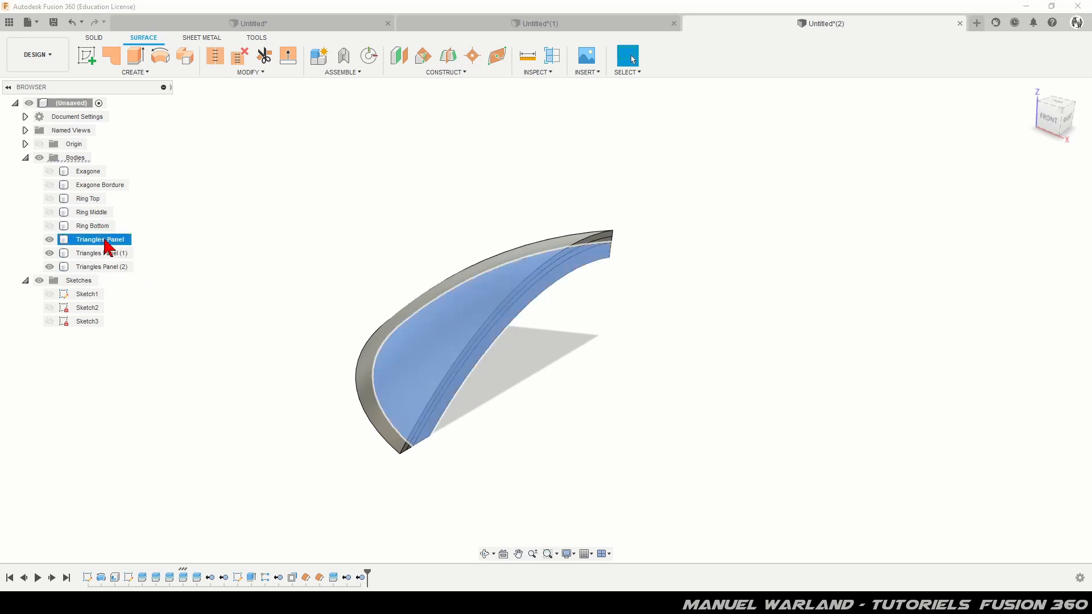
double_click(118, 241)
key("Left")
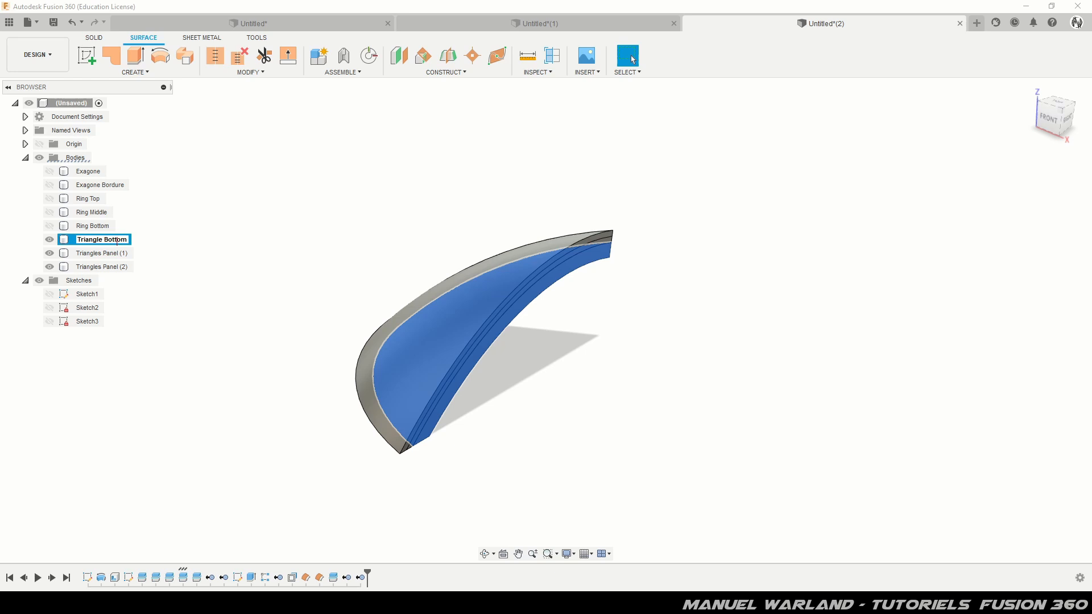
key("Return")
Rename the Triangles Panel (1) body as Triangle Top and Triangles Panel (2) as Triangle Middle.
left_click(108, 252)
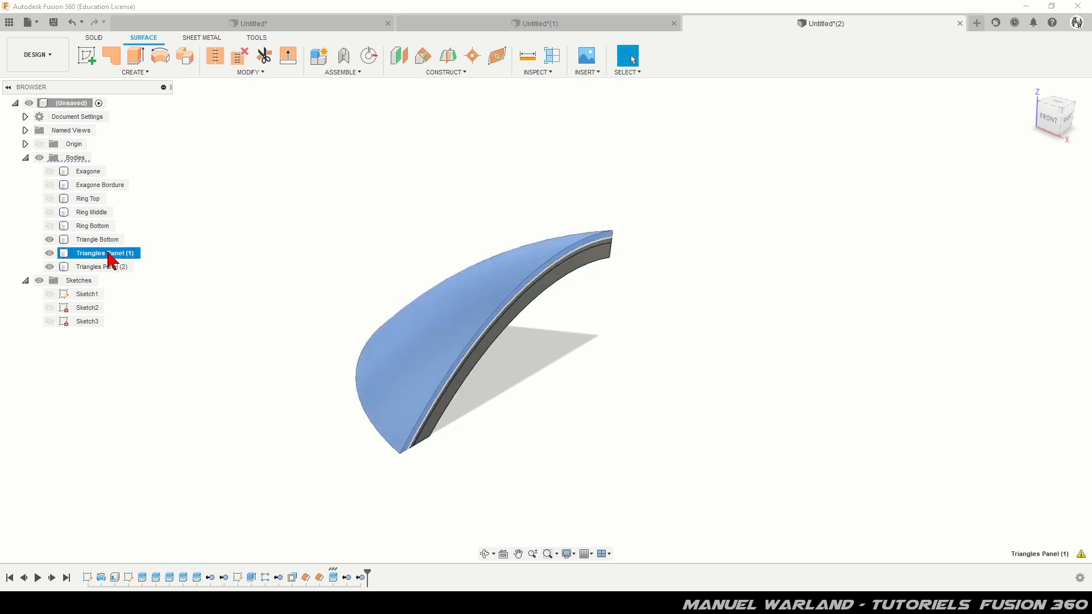
left_click(108, 253)
left_click(134, 255)
key("Return")
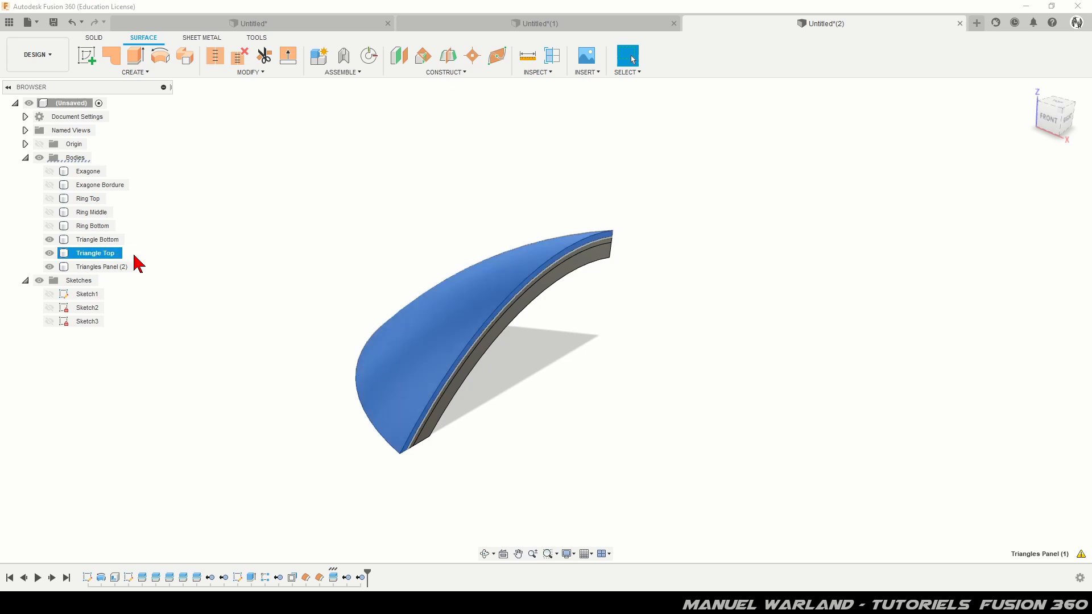
left_click(106, 267)
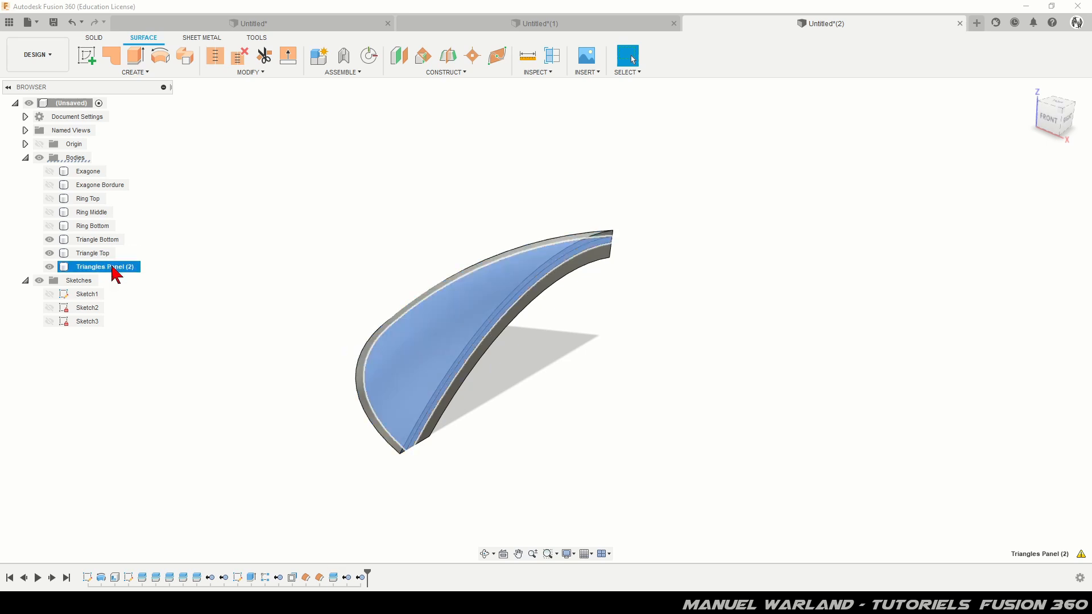
double_click(132, 267)
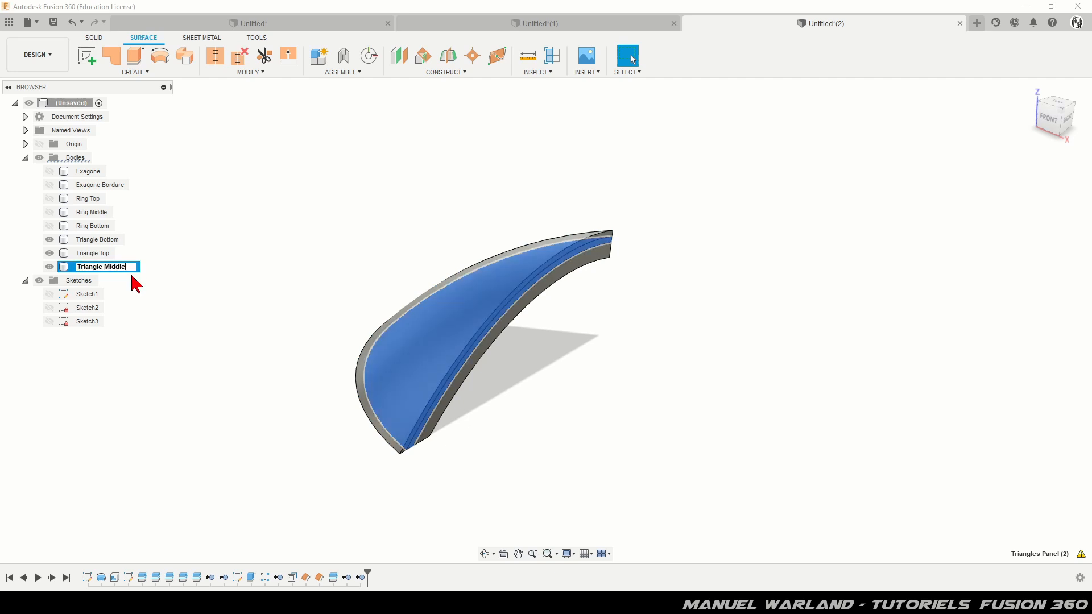
key("Return")
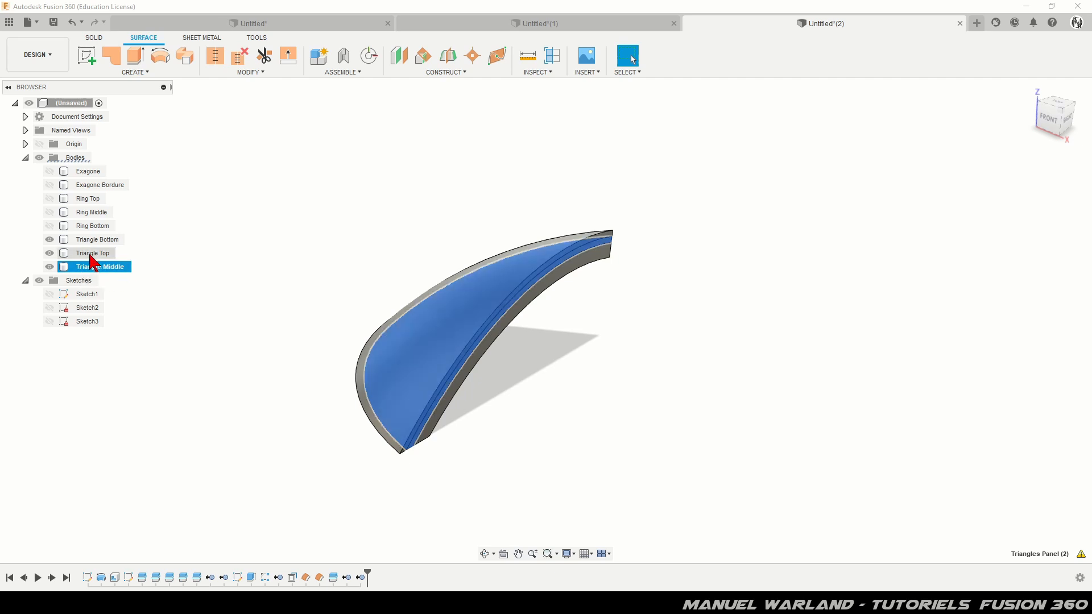
Reorder the triangle bodies in the browser as Triangle Top, Triangle Middle, Triangle Bottom.
left_click_drag(85, 242, 87, 232)
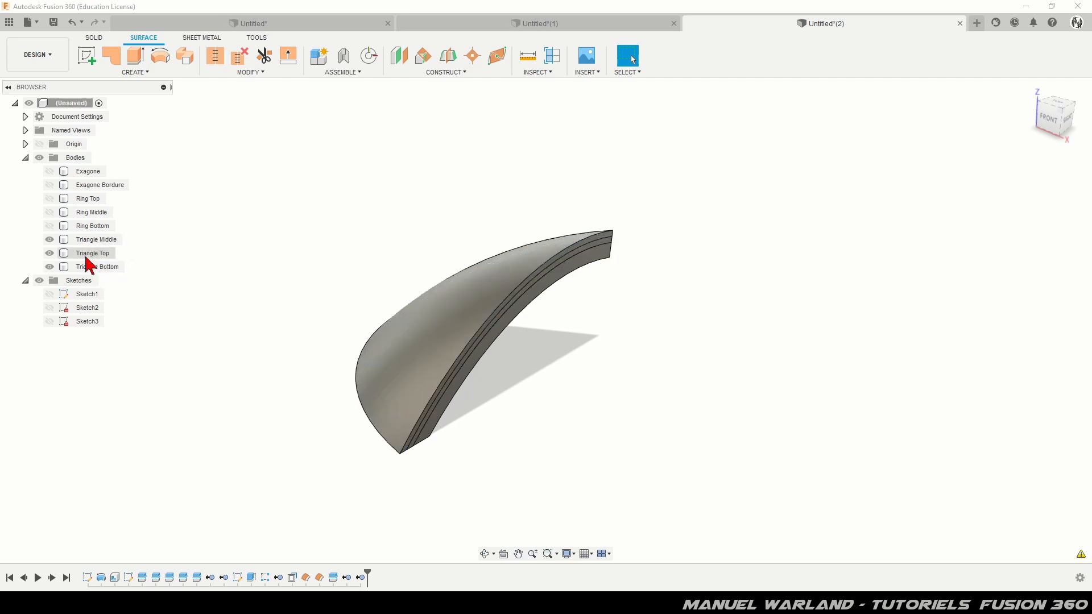
left_click_drag(83, 276, 80, 242)
left_click_drag(67, 254, 70, 283)
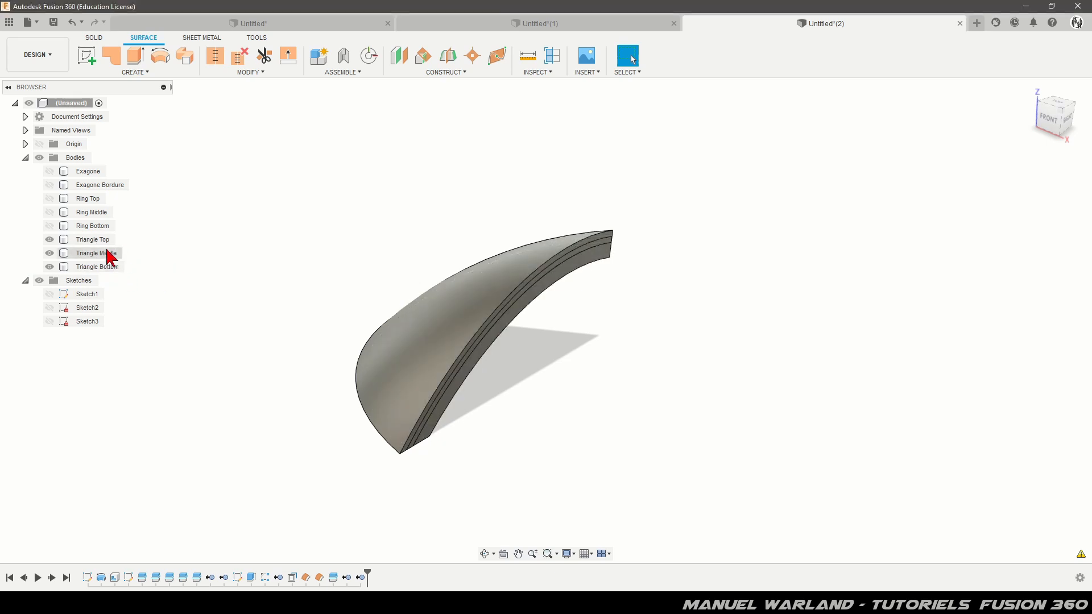
Hide the Triangle Middle and Triangle Bottom bodies, leaving only Triangle Top displayed.
left_click(49, 267)
left_click(49, 253)
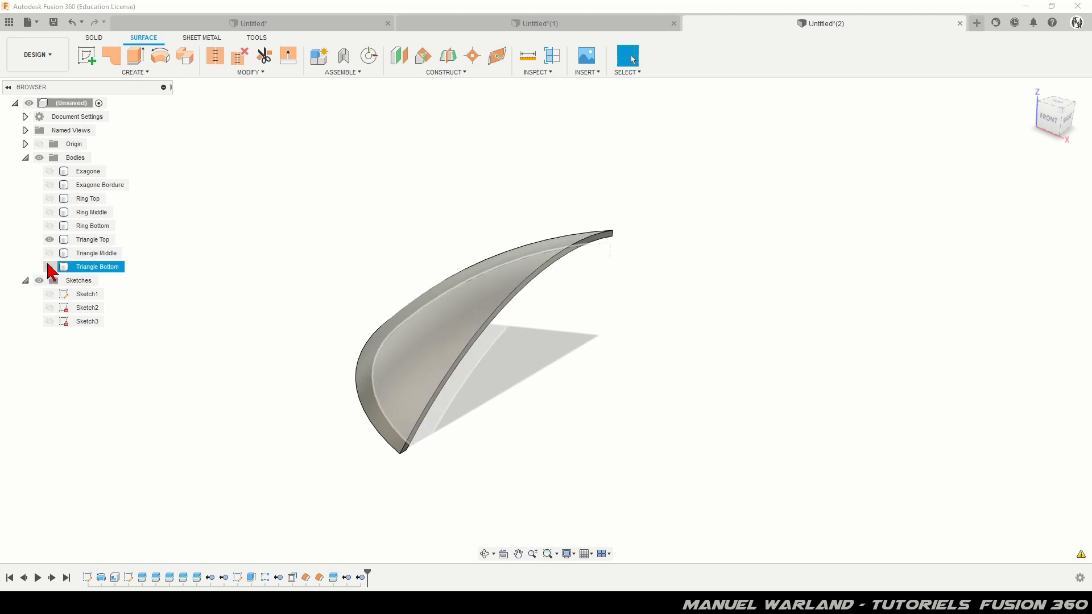
left_click(92, 243)
left_click(323, 211)
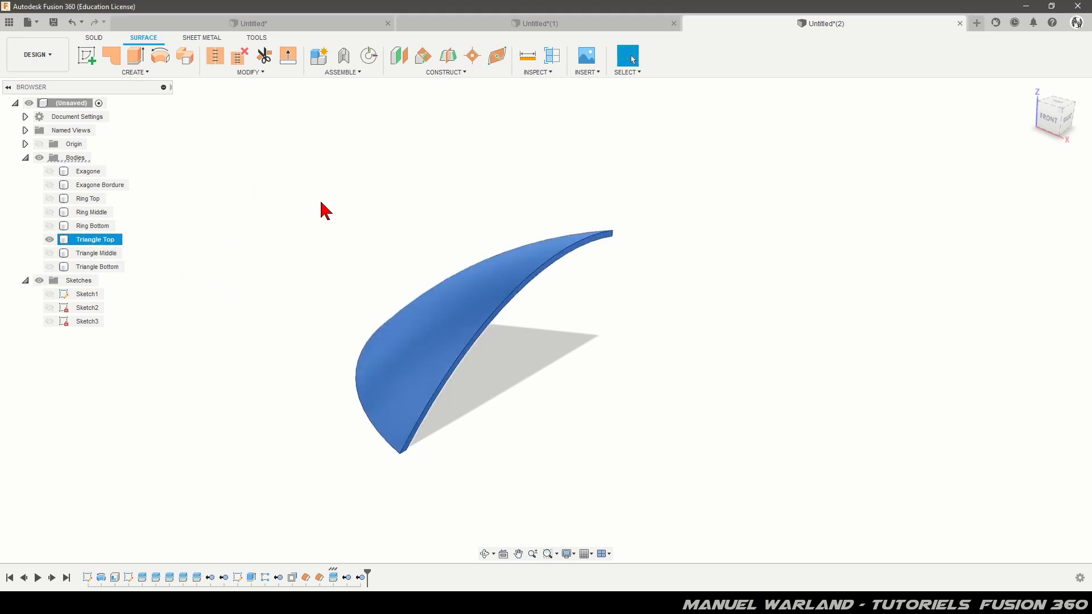
Shell the Triangle Top body through its outer and inner curved faces with a 5 mm inside thickness.
left_click(95, 38)
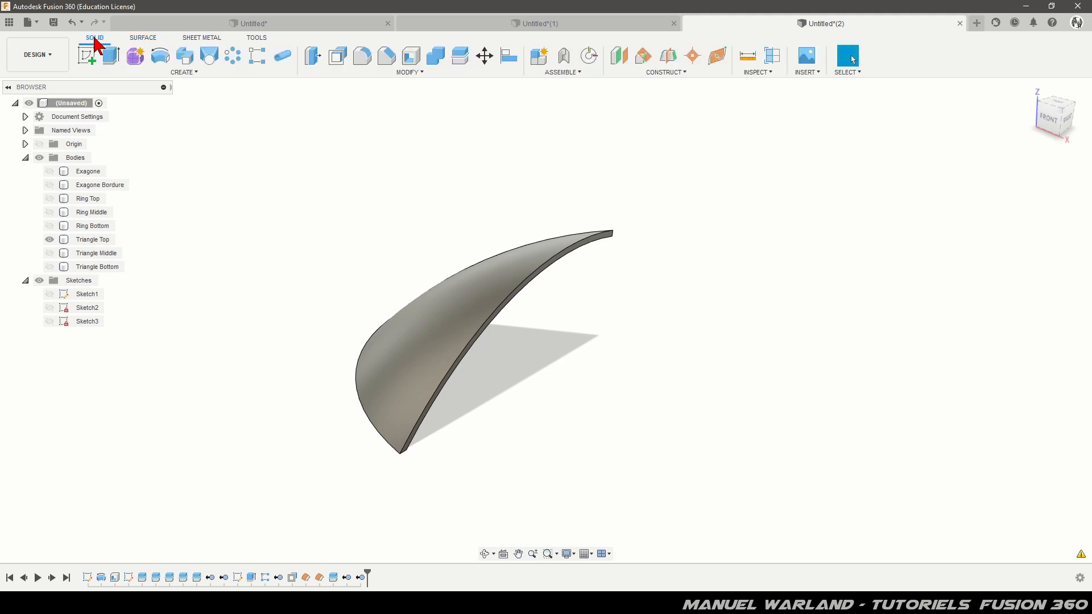
left_click(412, 57)
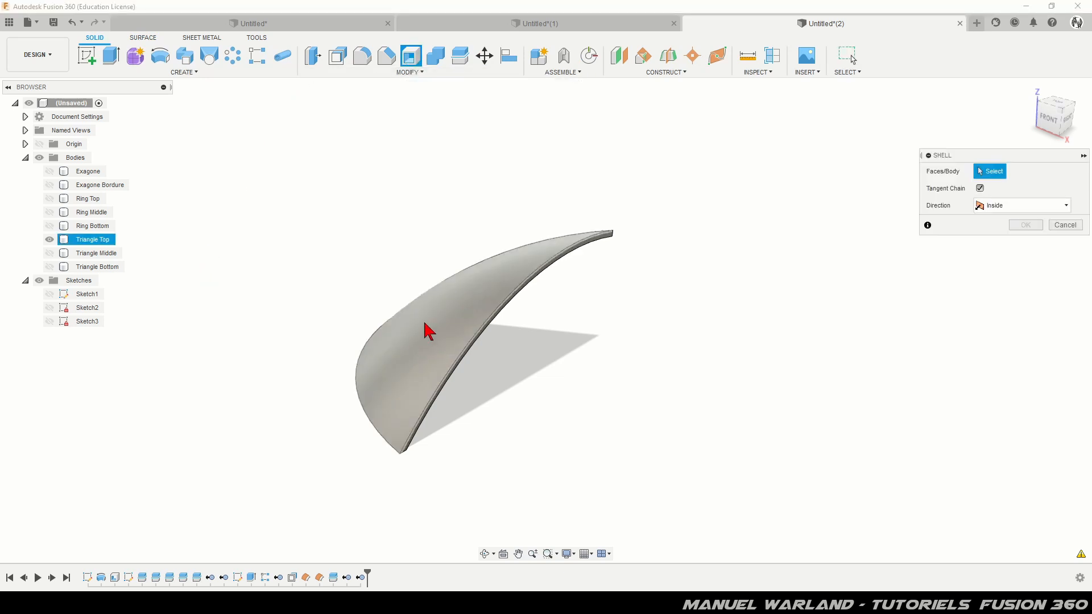
left_click(428, 357)
middle_click_drag(500, 485, 453, 455, "shift")
left_click(532, 309)
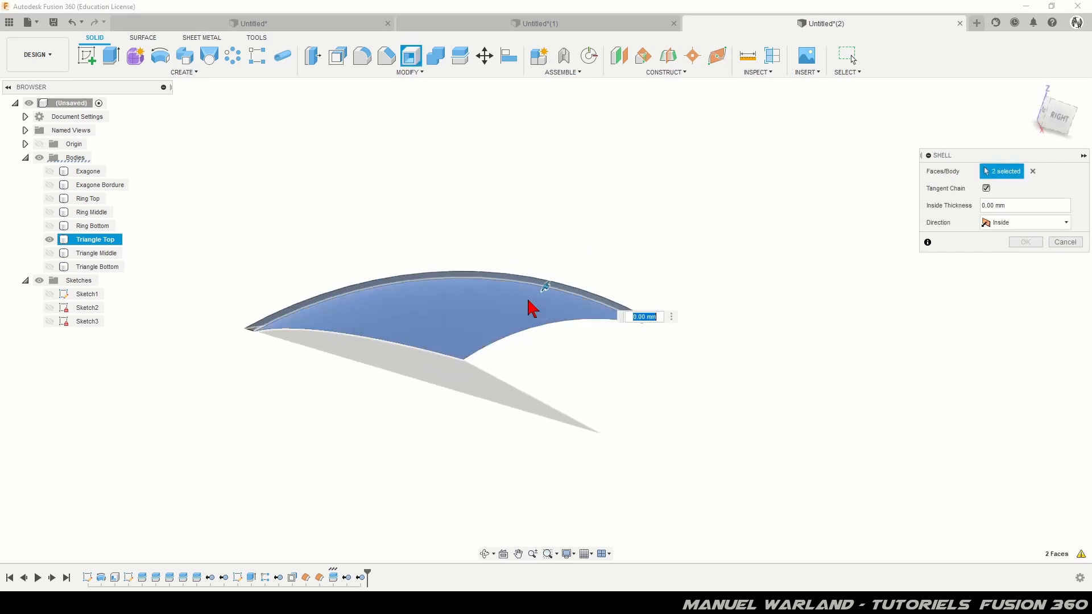
middle_click_drag(368, 419, 434, 468, "shift")
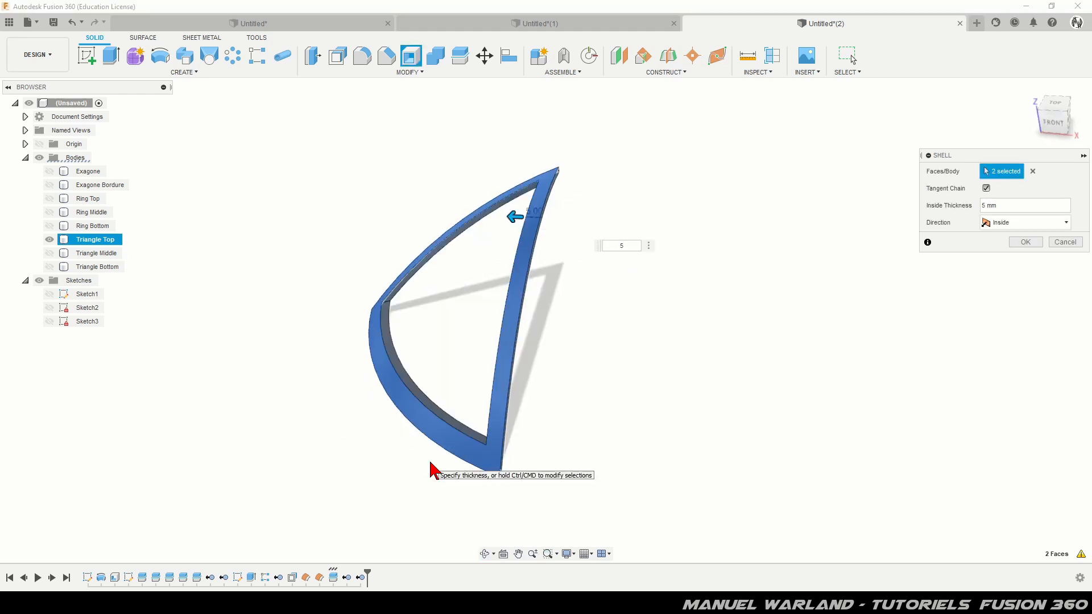
key("Return")
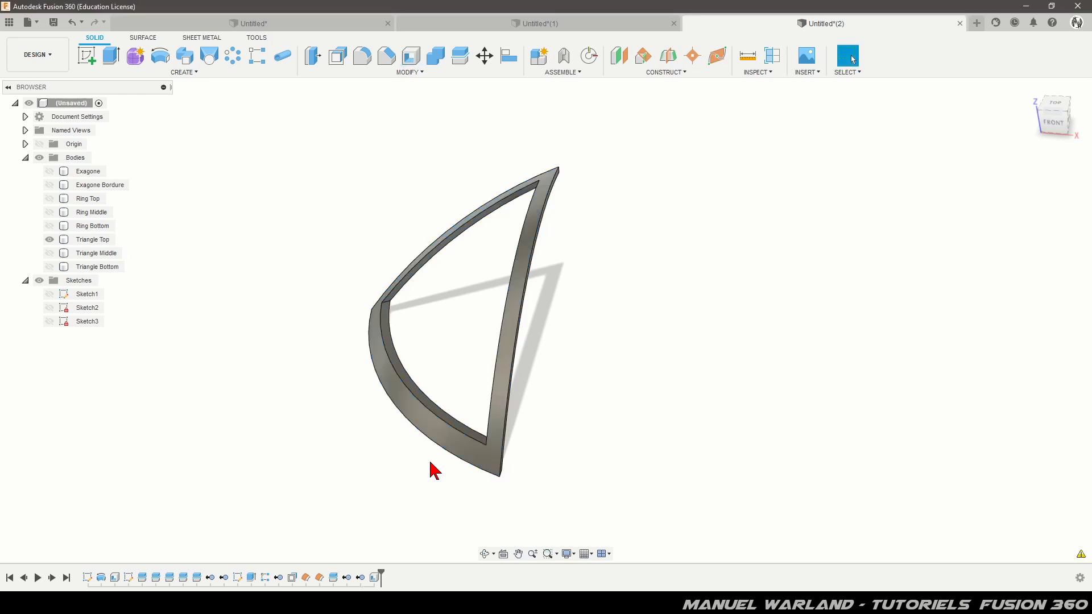
Display only the Triangle Middle body and shell it through its outer and inner curved faces with a 7 mm inside thickness.
left_click(49, 239)
left_click(50, 253)
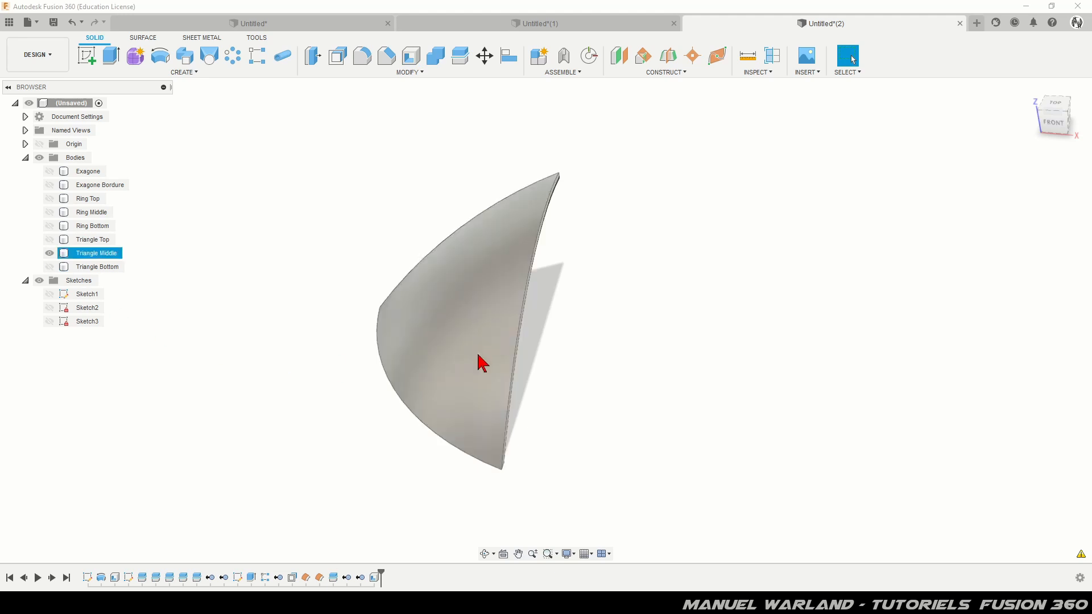
left_click(410, 55)
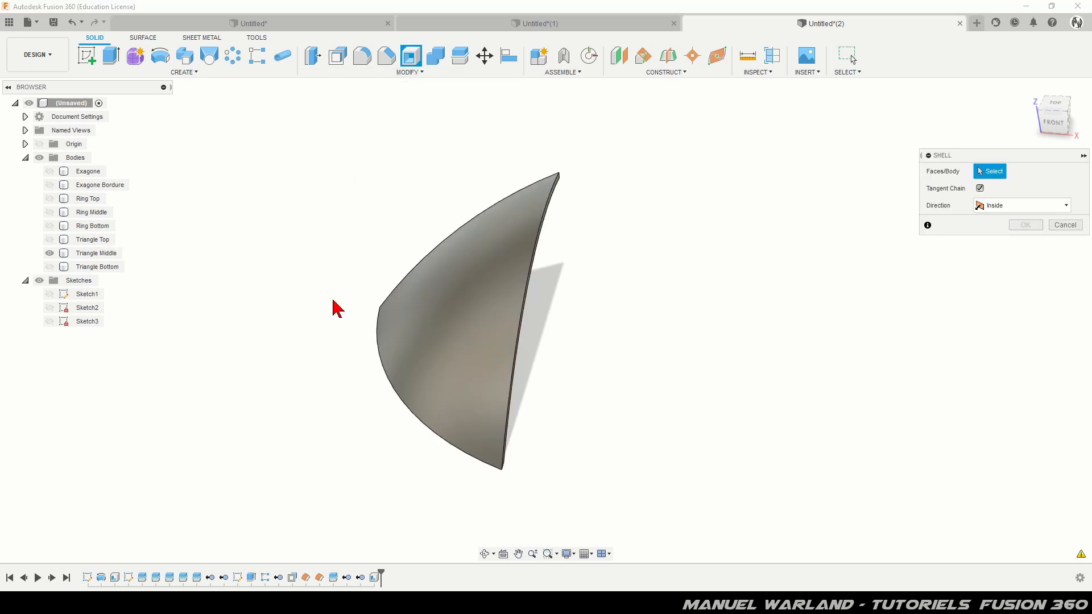
left_click(428, 321)
middle_click_drag(371, 402, 295, 367, "shift")
left_click(538, 279)
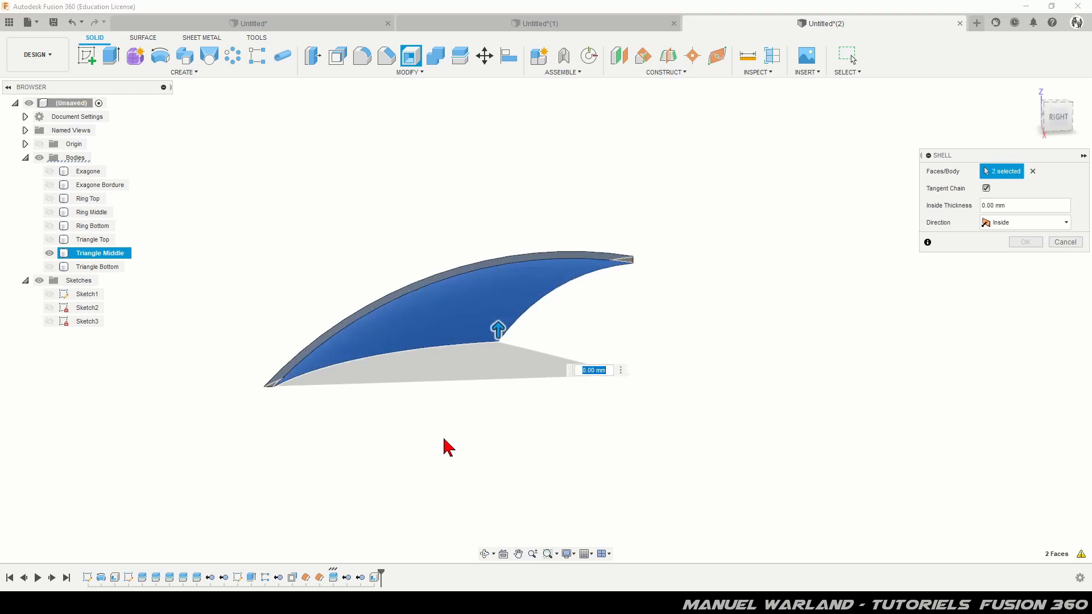
middle_click_drag(445, 438, 517, 463, "shift")
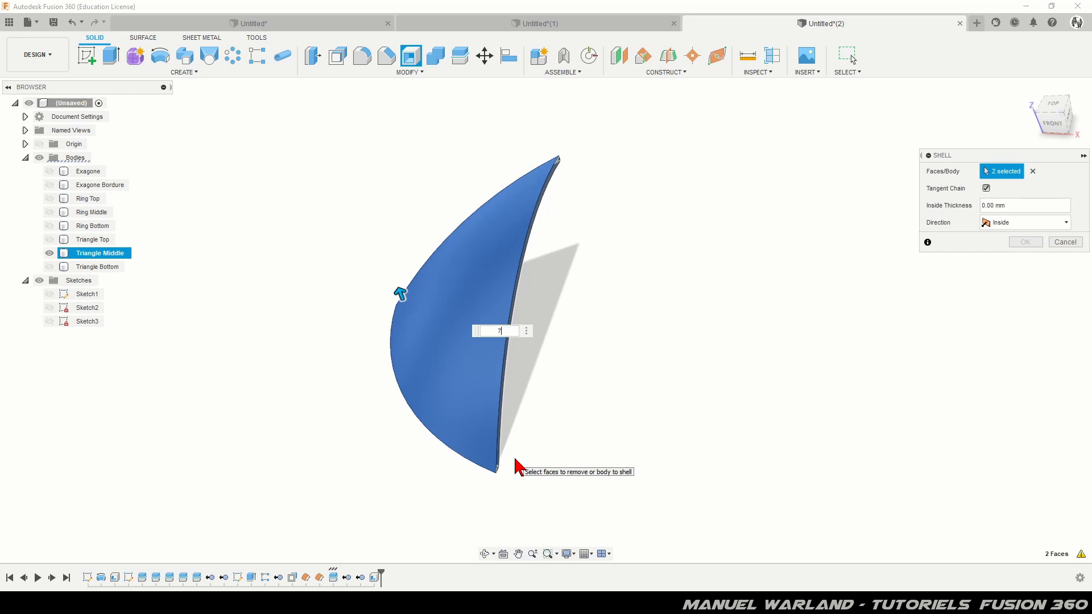
key("Return")
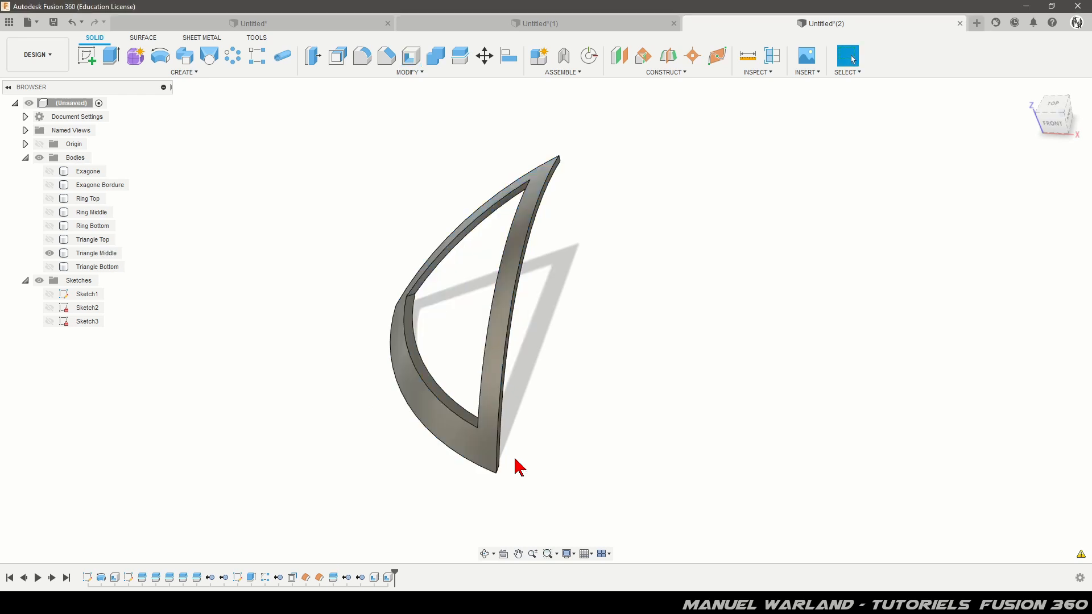
Display only the Triangle Bottom body and shell it through its outer and inner curved faces with a 9 mm inside thickness.
left_click(50, 254)
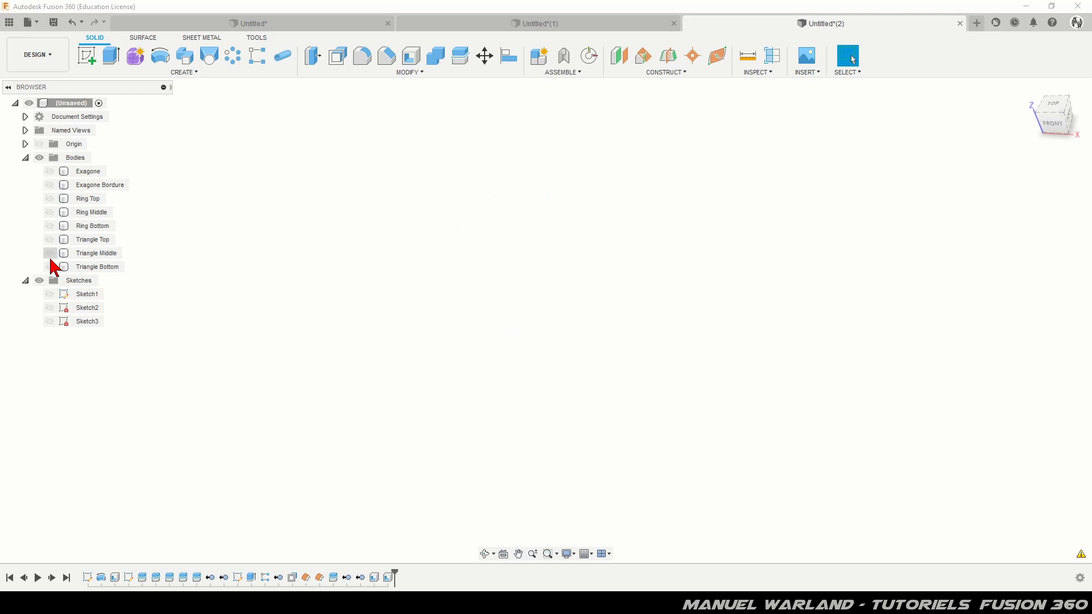
left_click(49, 266)
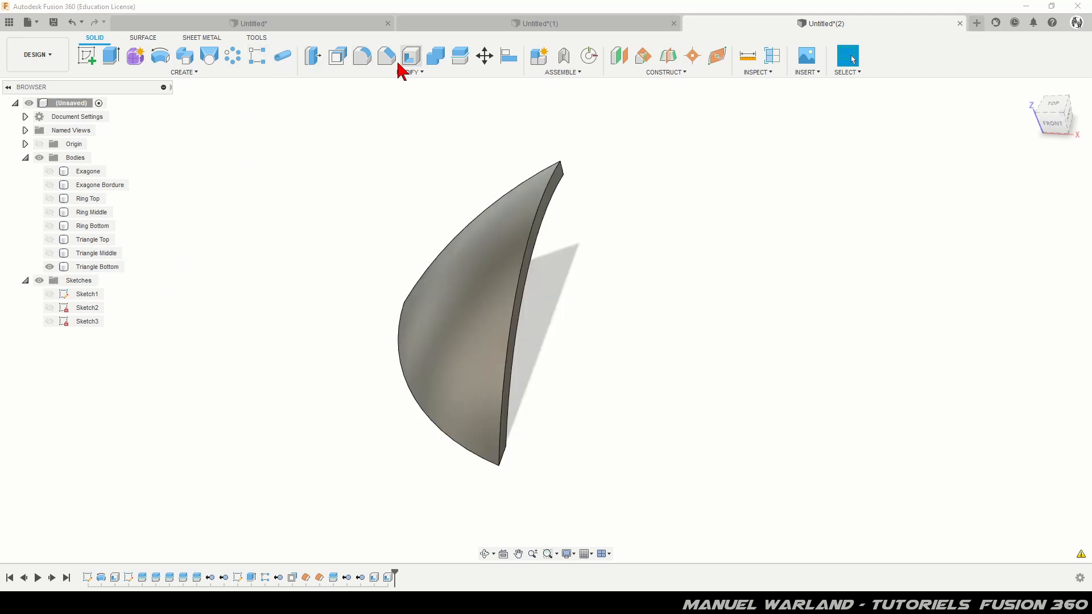
left_click(414, 59)
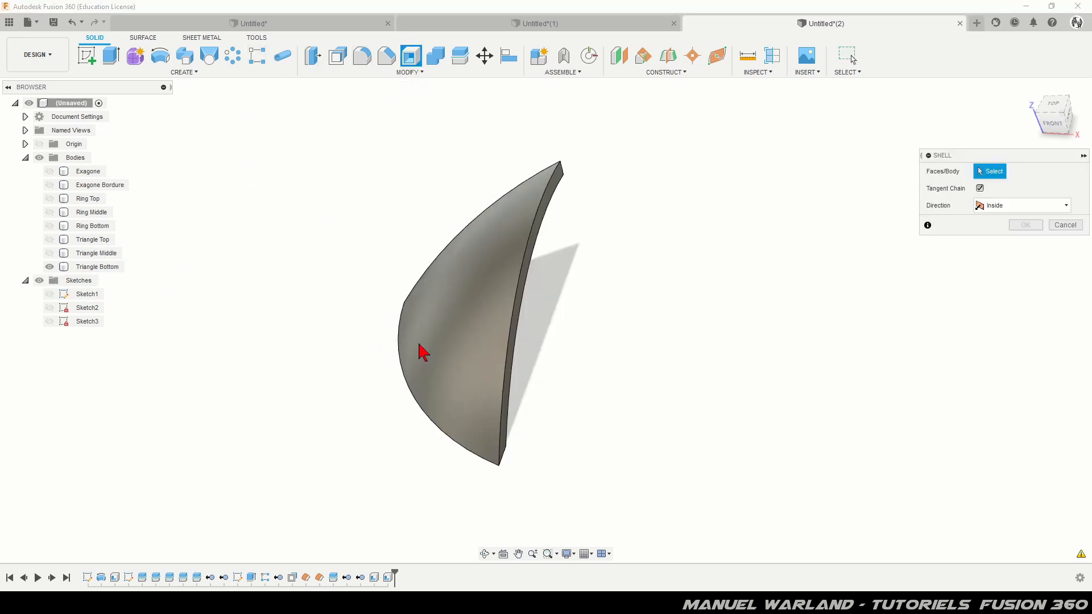
left_click(426, 352)
middle_click_drag(432, 375, 322, 390, "shift")
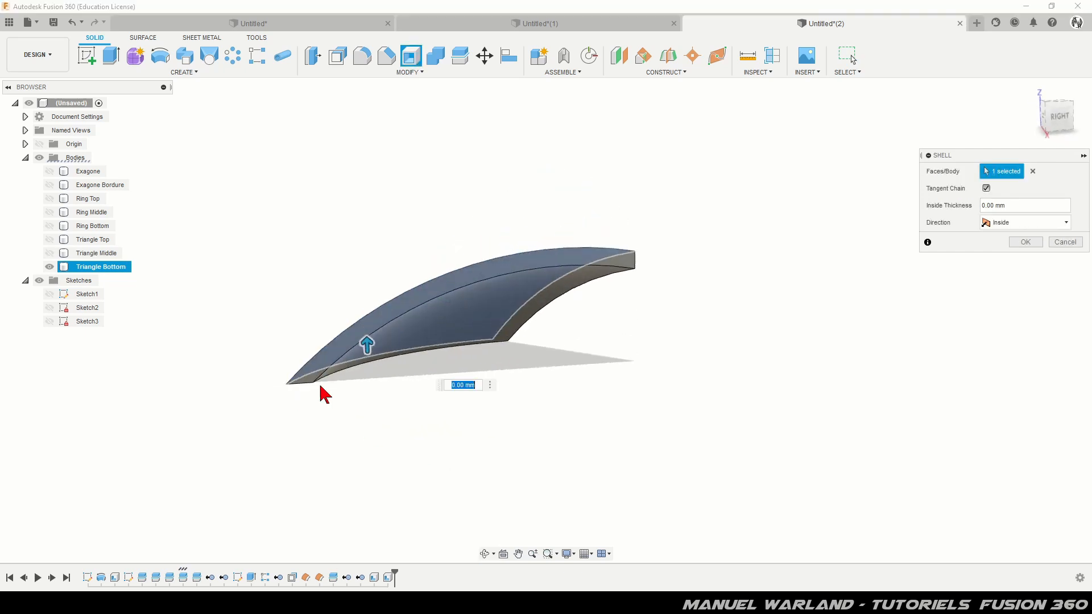
left_click(555, 297)
middle_click_drag(519, 415, 571, 430, "shift")
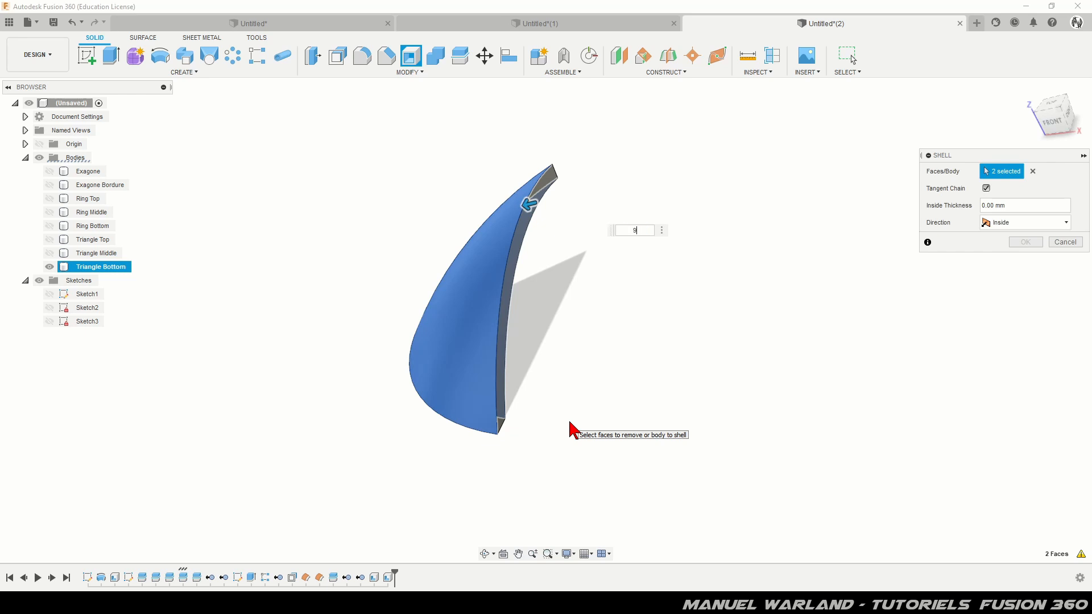
key("Return")
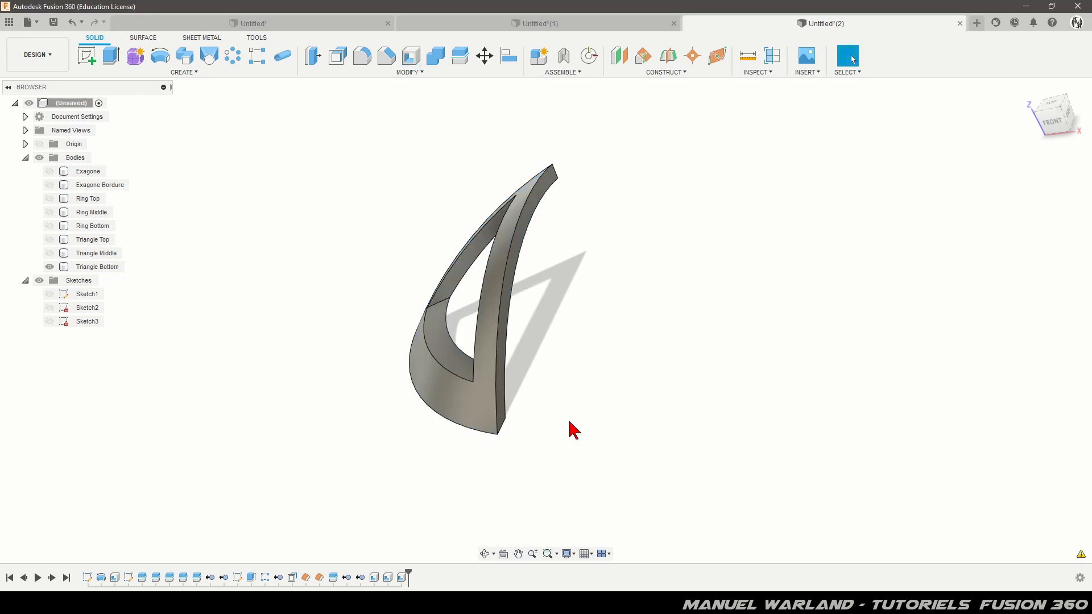
Show the Triangle Middle and Triangle Top bodies together with Triangle Bottom.
middle_click_drag(429, 479, 383, 455, "shift")
left_click(50, 253)
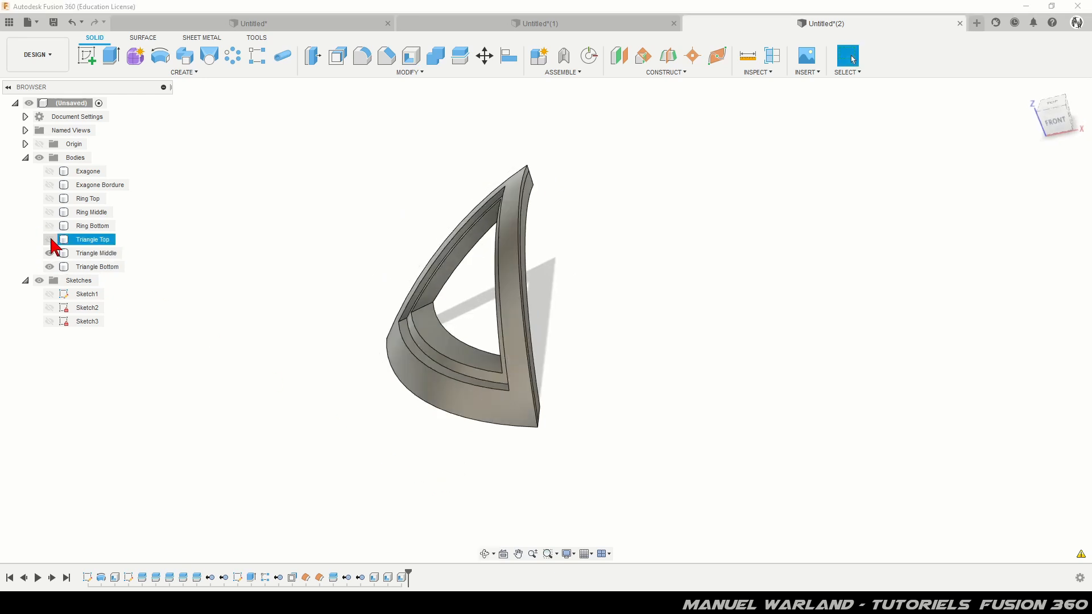
left_click(50, 239)
mouse_move(310, 432)
middle_mouse_down("shift")
mouse_move(346, 394)
mouse_move(302, 421)
mouse_move(313, 442)
middle_mouse_up("shift")
scroll(405, 178, "up", 5)
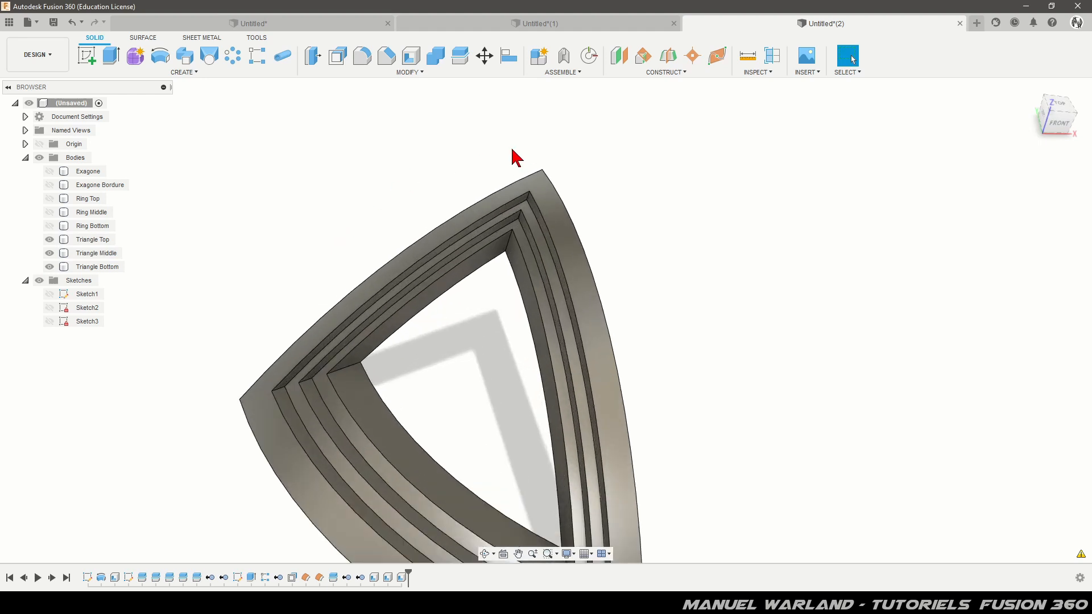
Start a constant-radius fillet of 5 mm on the three inner edges at the frames' upper corner, one per layer.
left_click(363, 58)
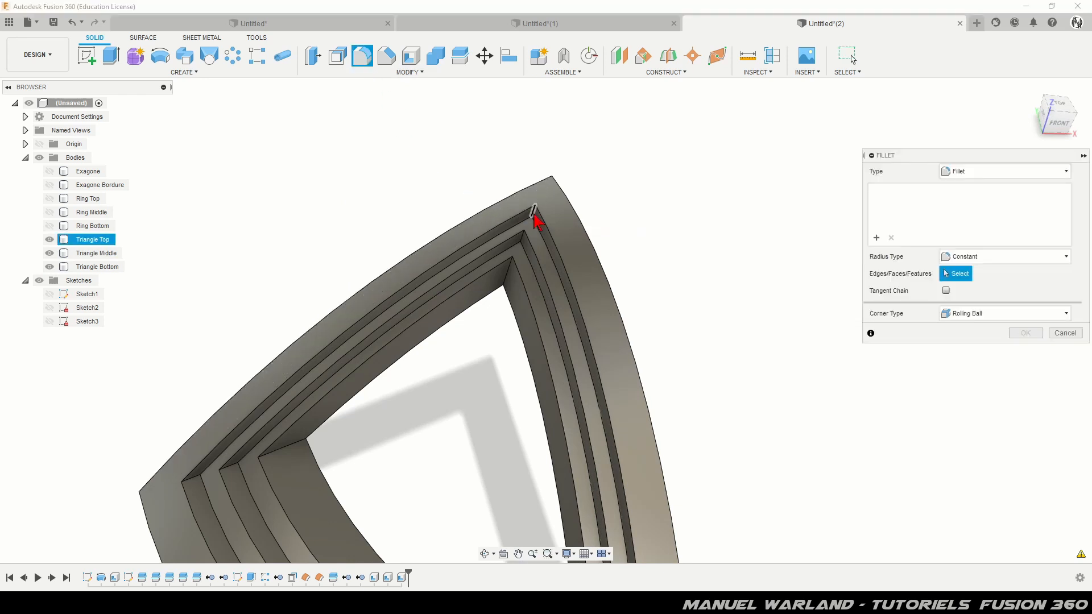
left_click(534, 218)
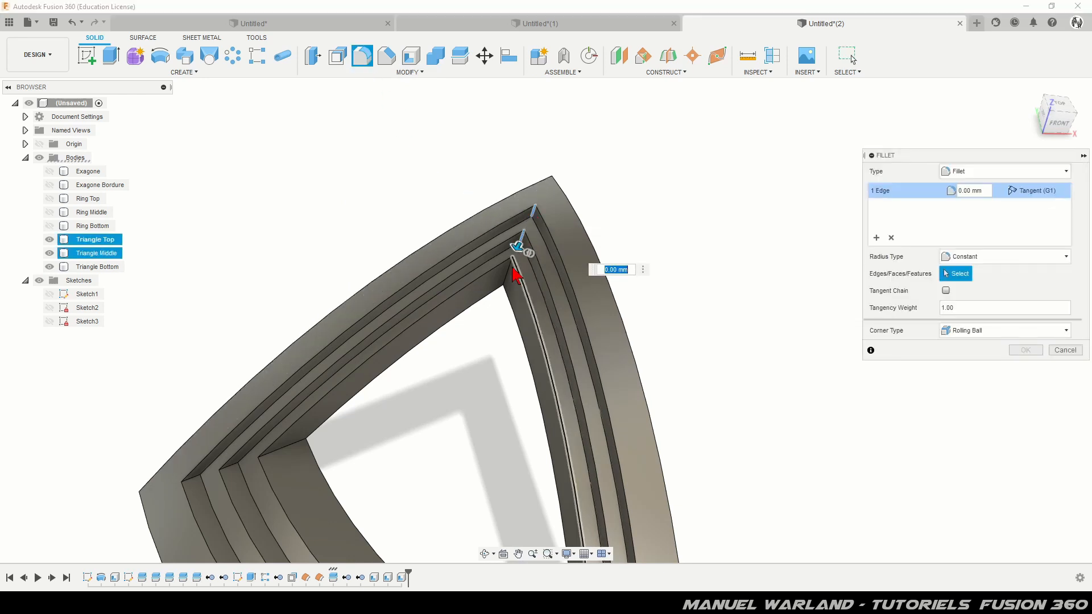
left_click(512, 268)
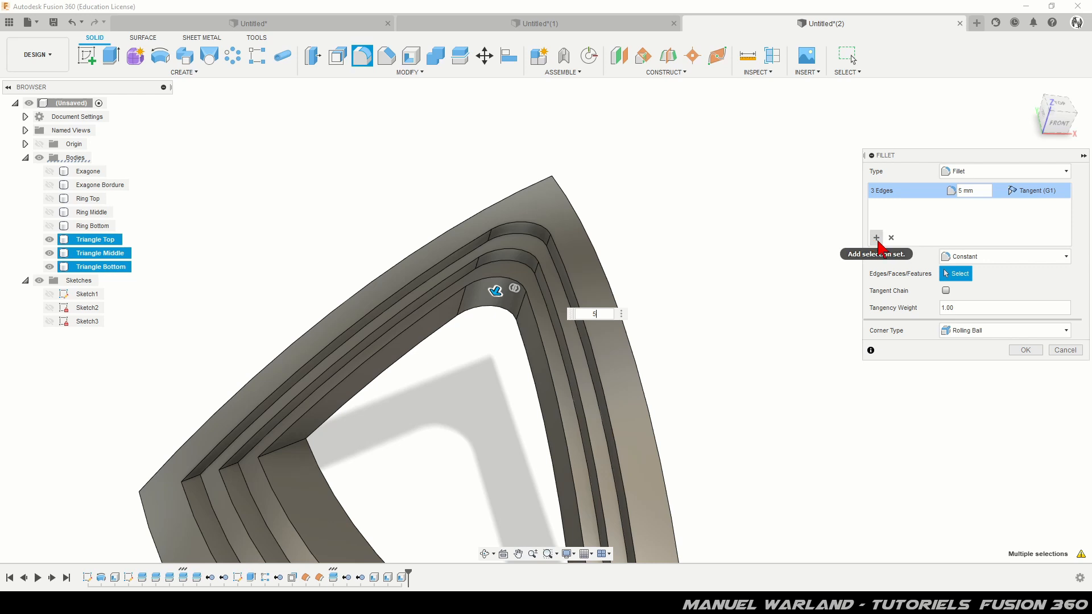
Add a second fillet selection set of 7 mm on the three inner edges at the frames' left corner.
left_click(876, 237)
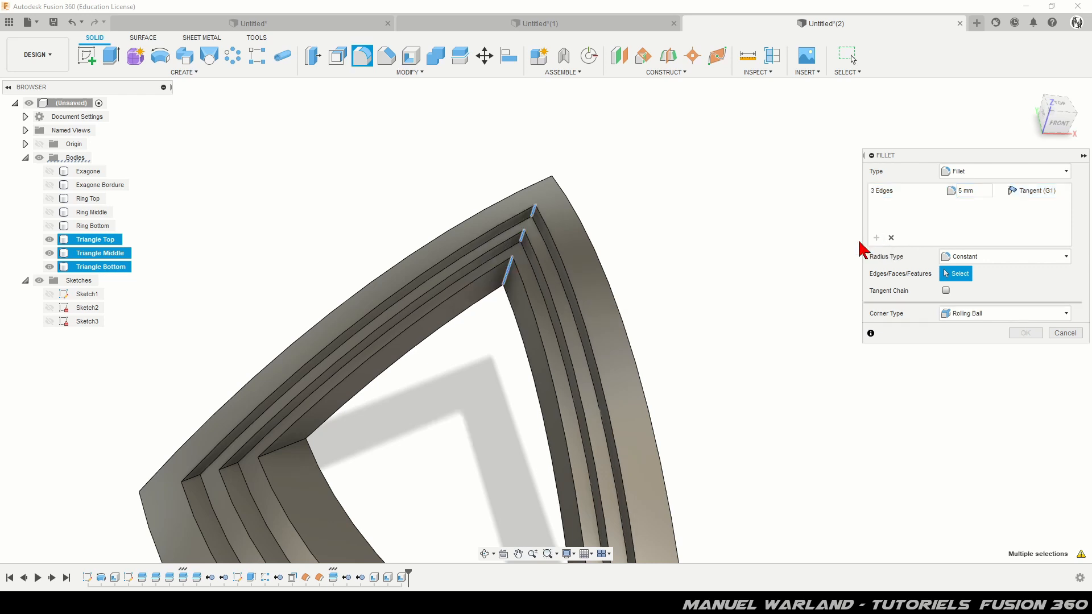
left_click(192, 479)
left_click(233, 467)
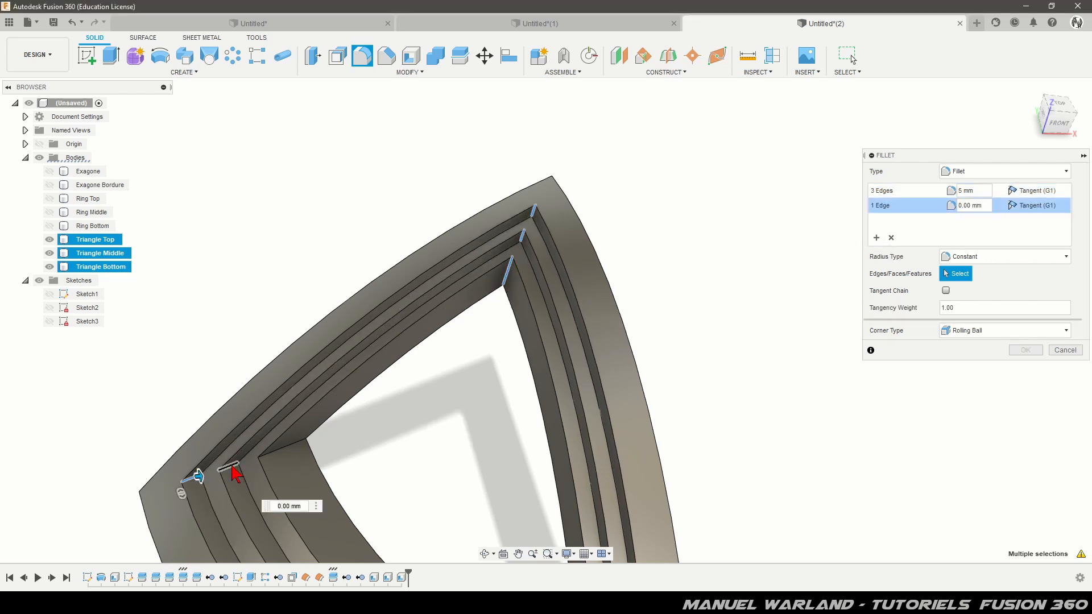
left_click(283, 450)
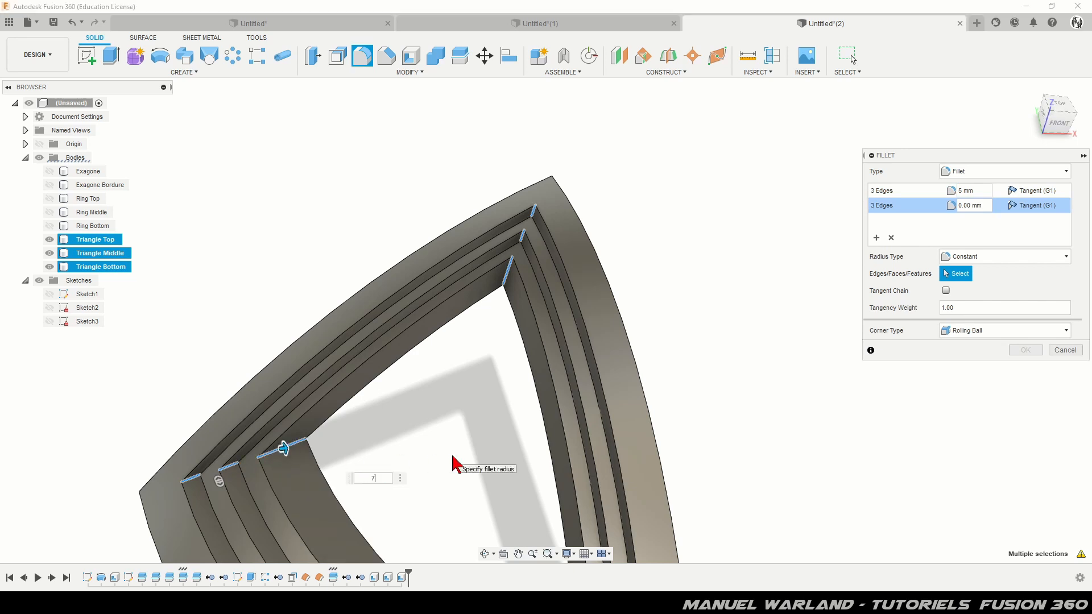
key("Return")
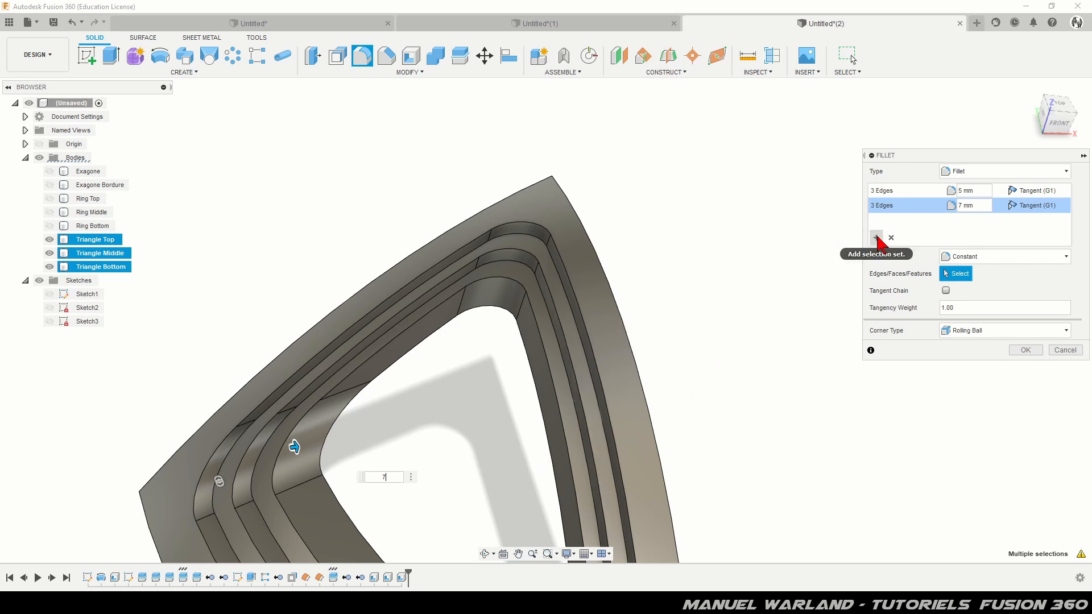
Add a third fillet selection set of 9 mm on the three inner edges at the lower corner and complete the fillet.
left_click(876, 238)
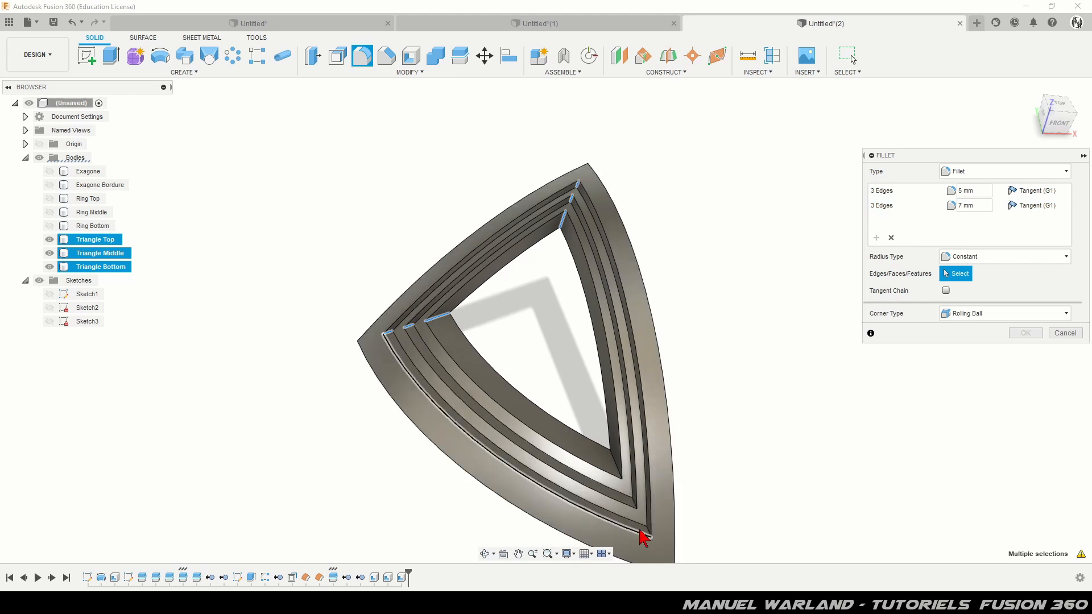
left_click(648, 532)
left_click(634, 506)
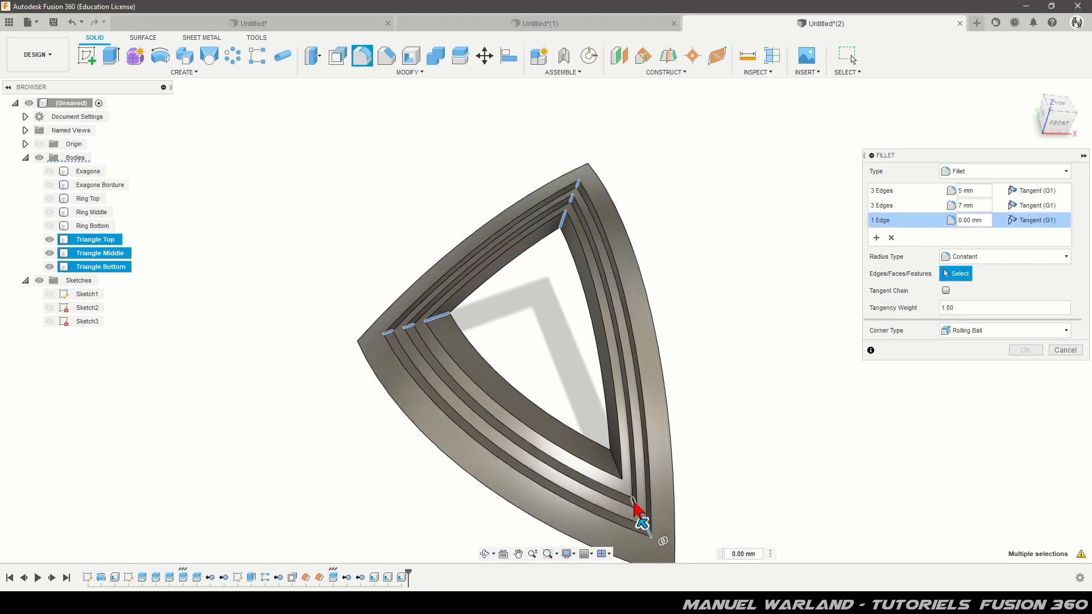
left_click(617, 475)
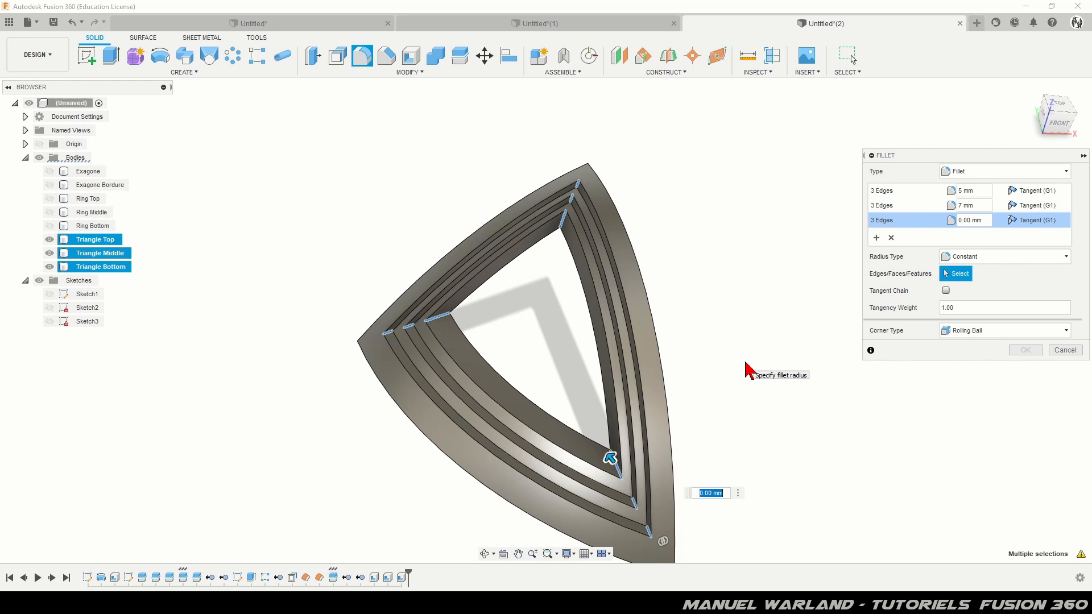
key("Return")
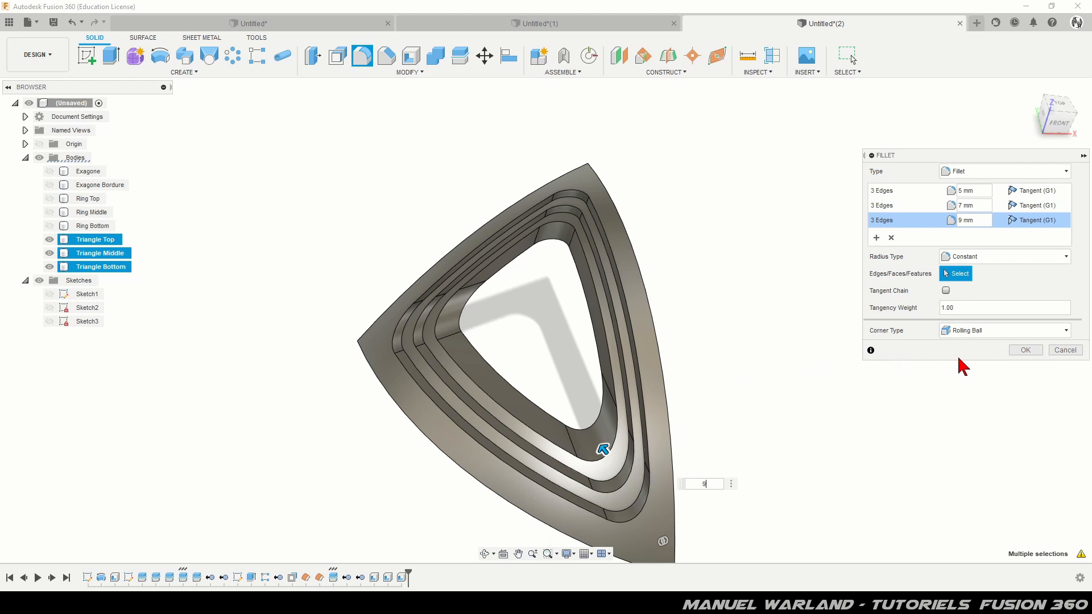
left_click(1025, 350)
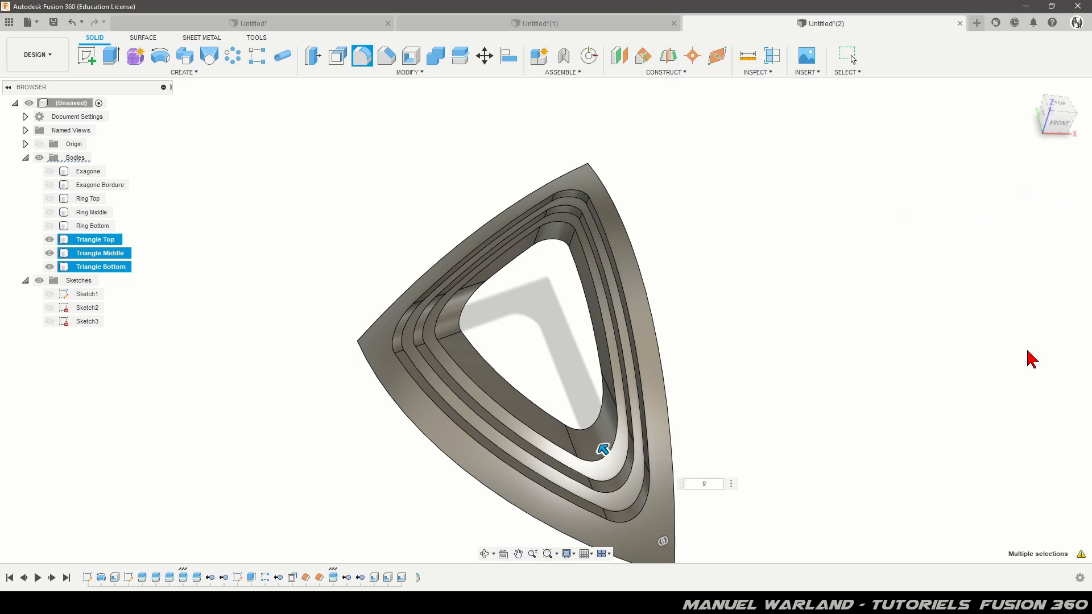
Offset the chained inner wall faces of Triangle Top by -2 mm as a new surface body.
middle_click_drag(695, 450, 673, 424, "shift")
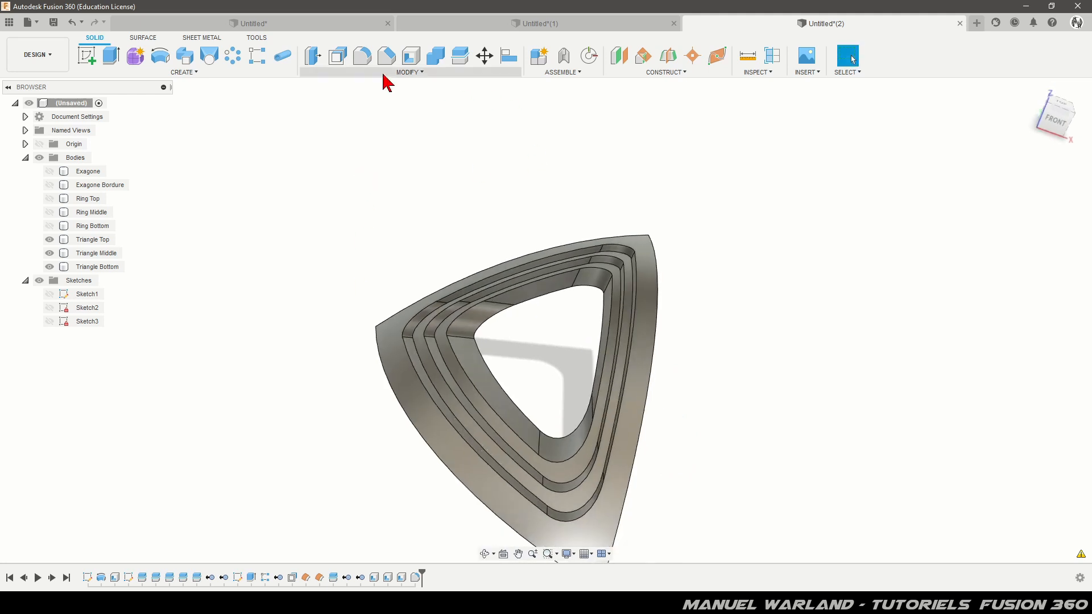
left_click(144, 39)
left_click(135, 73)
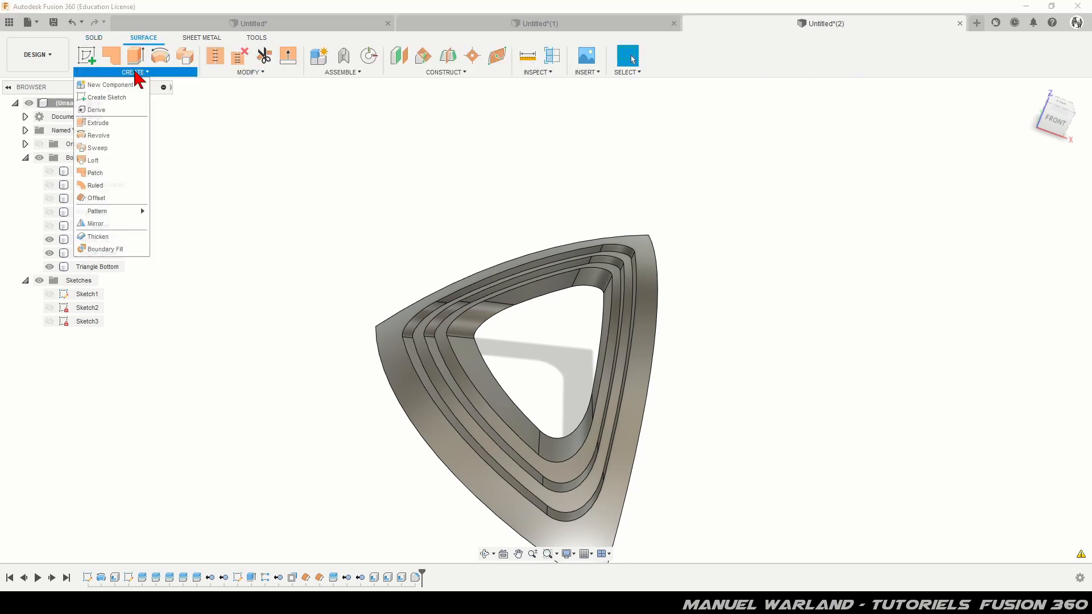
left_click(96, 198)
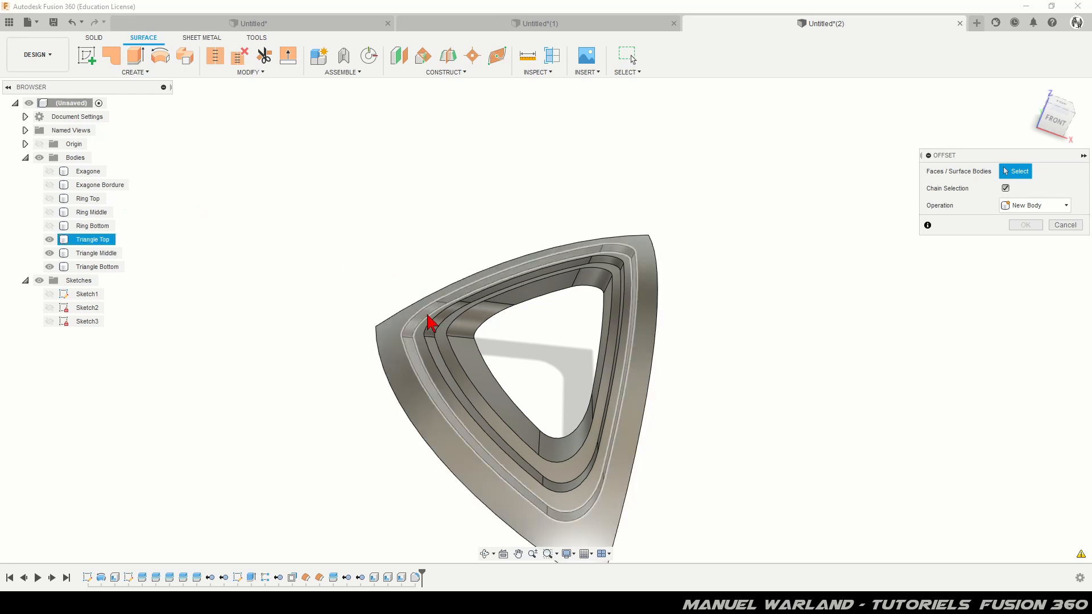
scroll(421, 327, "up", 5)
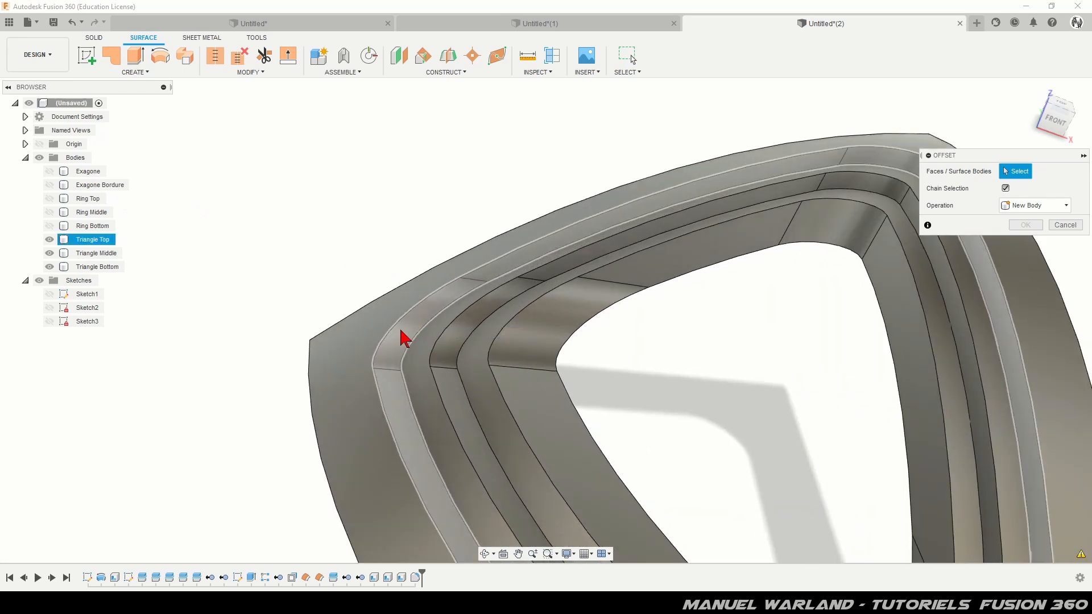
left_click(410, 329)
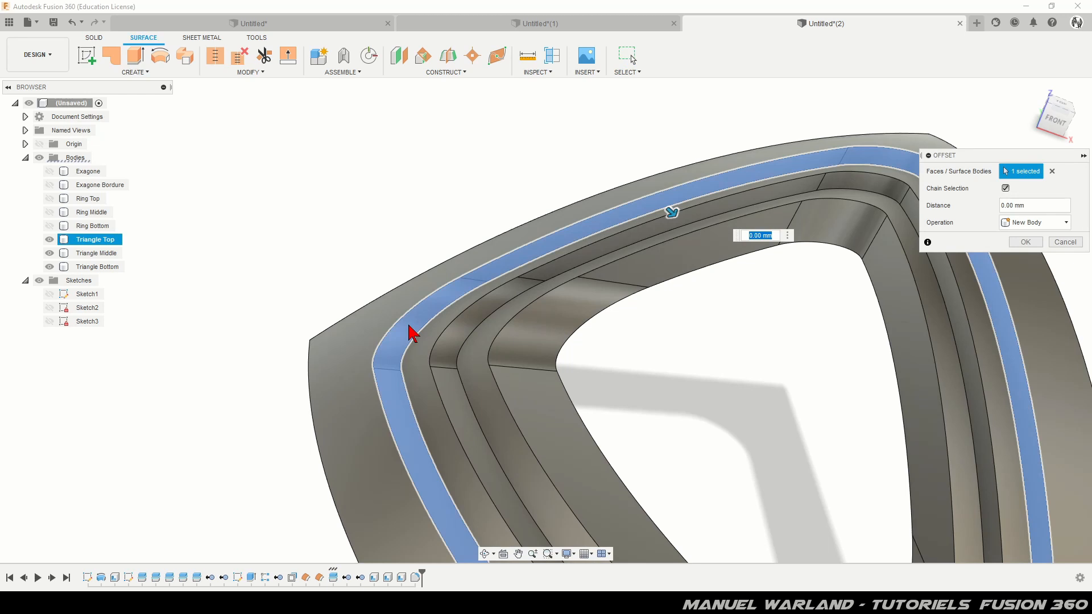
key("Return")
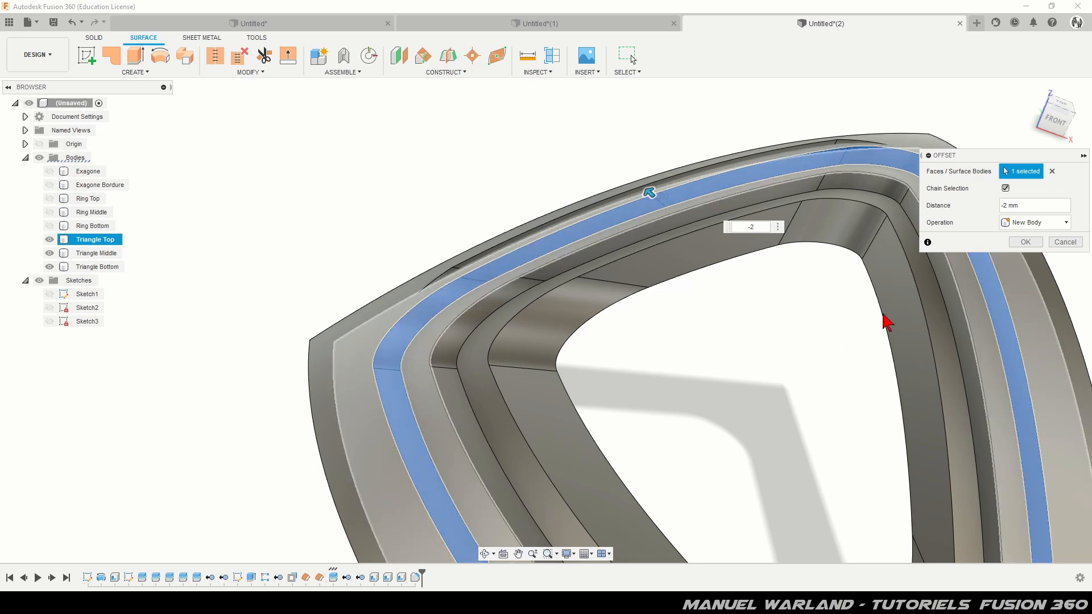
left_click(1024, 242)
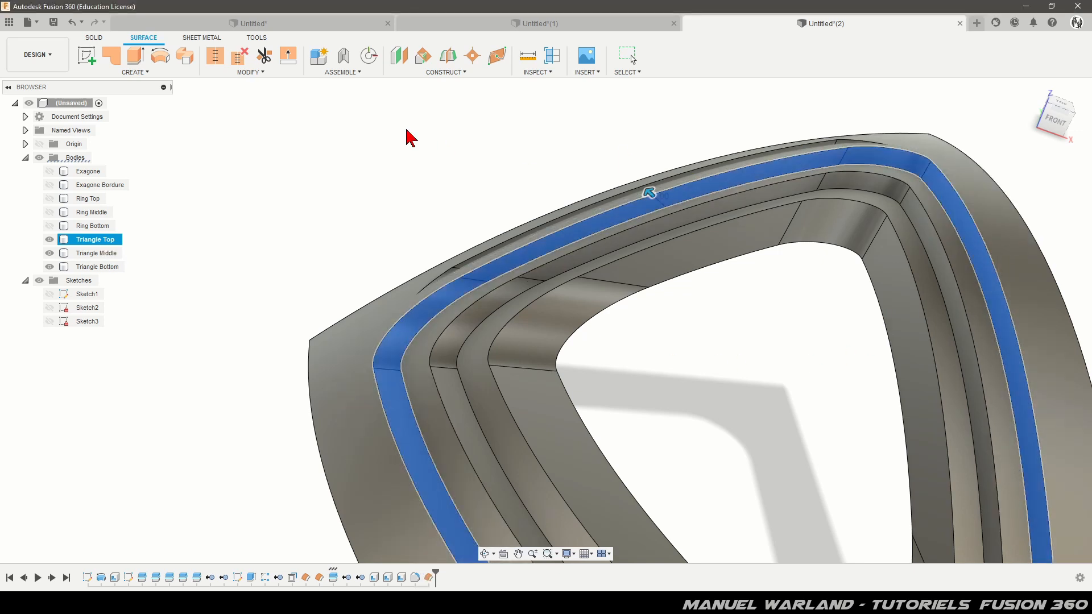
Split the outer face of Triangle Top using the offset surface body as splitting tool, with Extend Splitting Tool enabled.
left_click(253, 73)
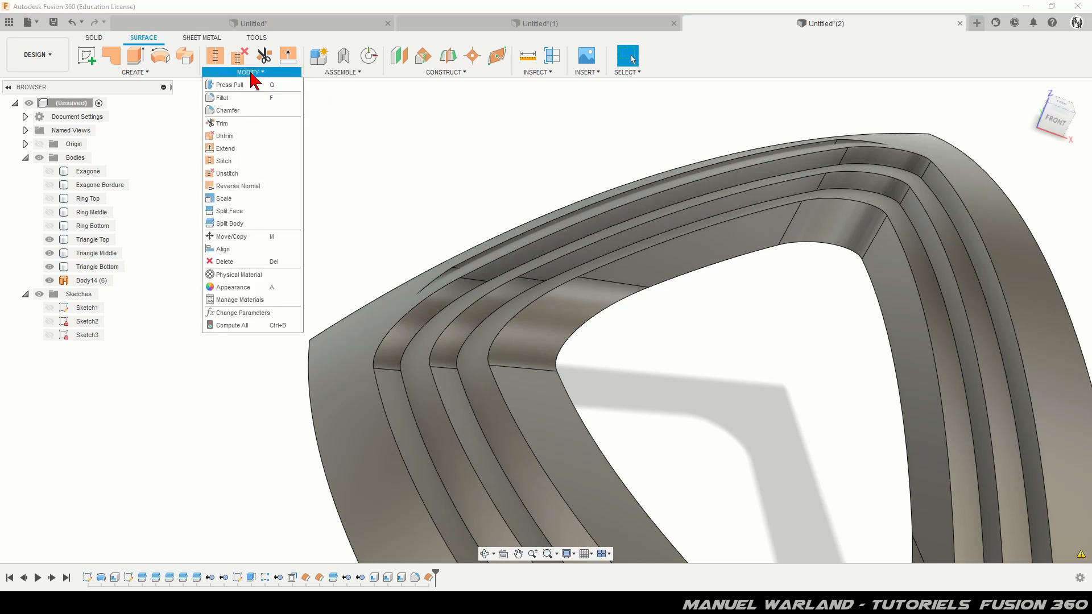
left_click(254, 212)
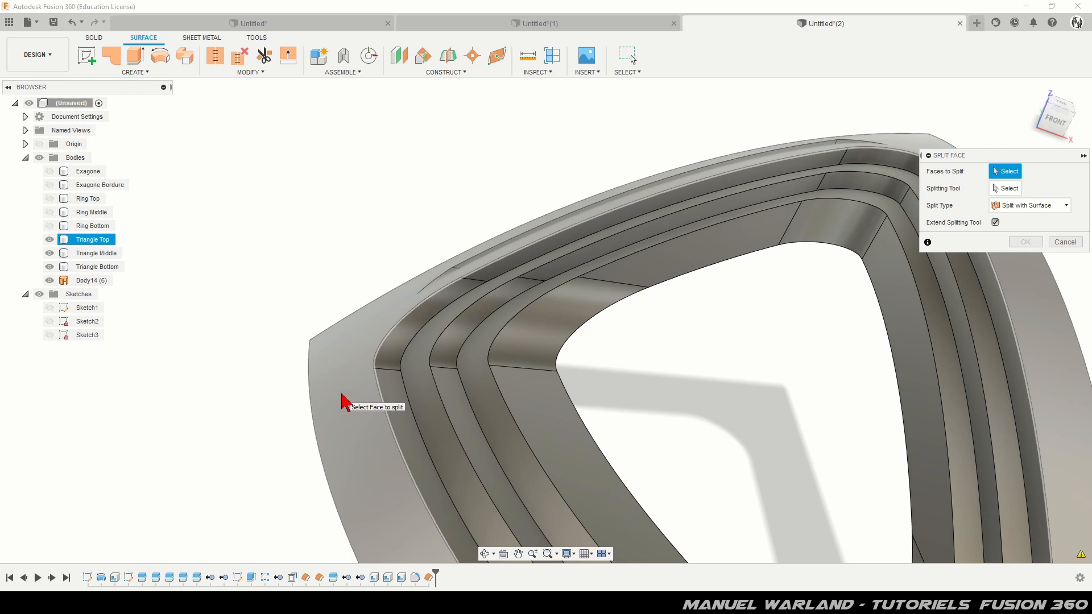
left_click(341, 355)
left_click(1009, 189)
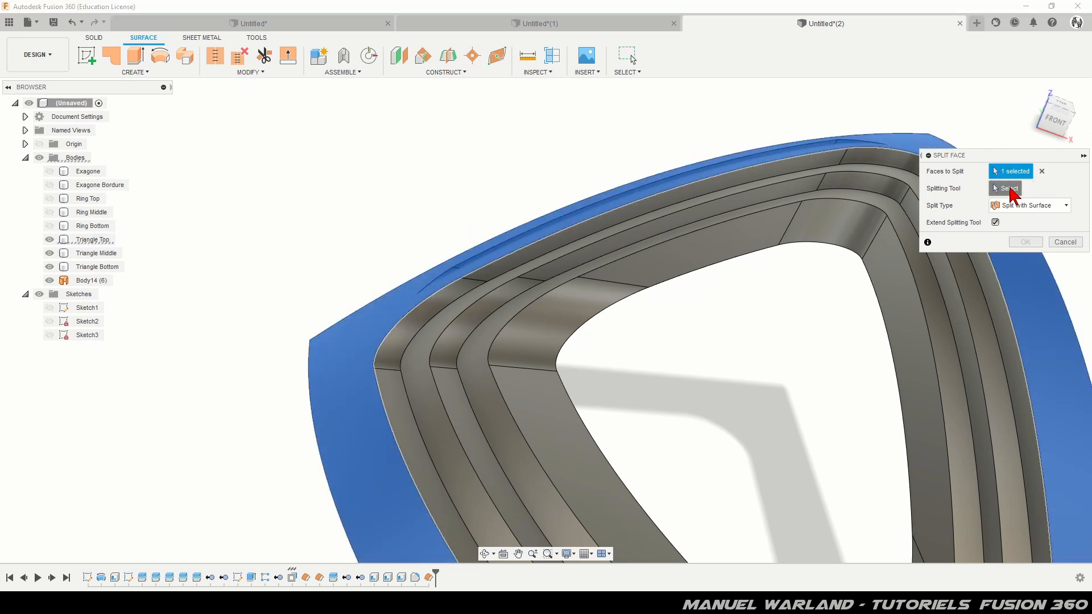
left_click(86, 281)
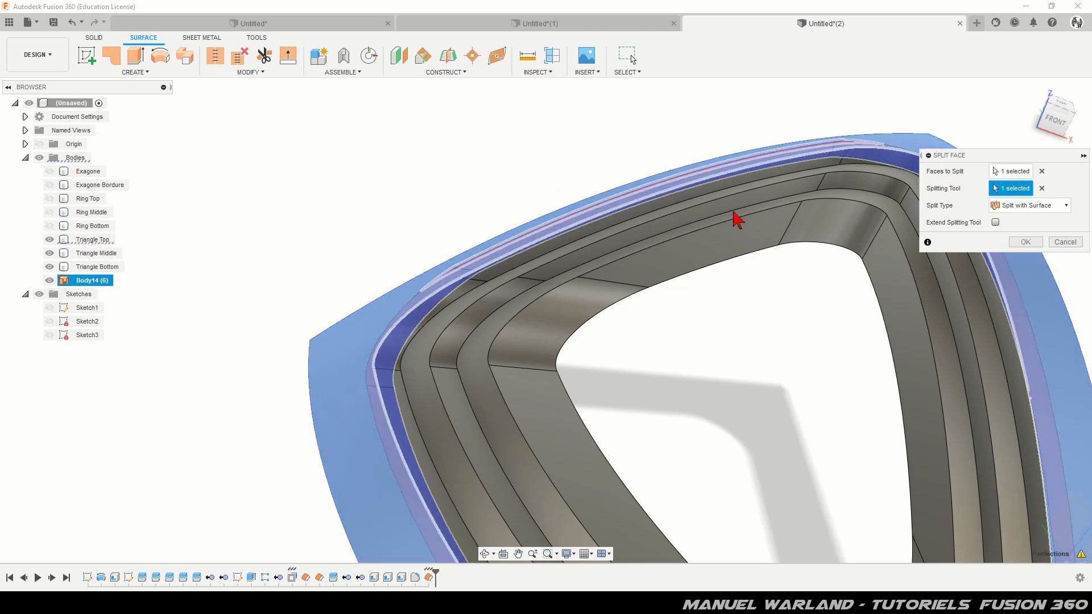
left_click(995, 222)
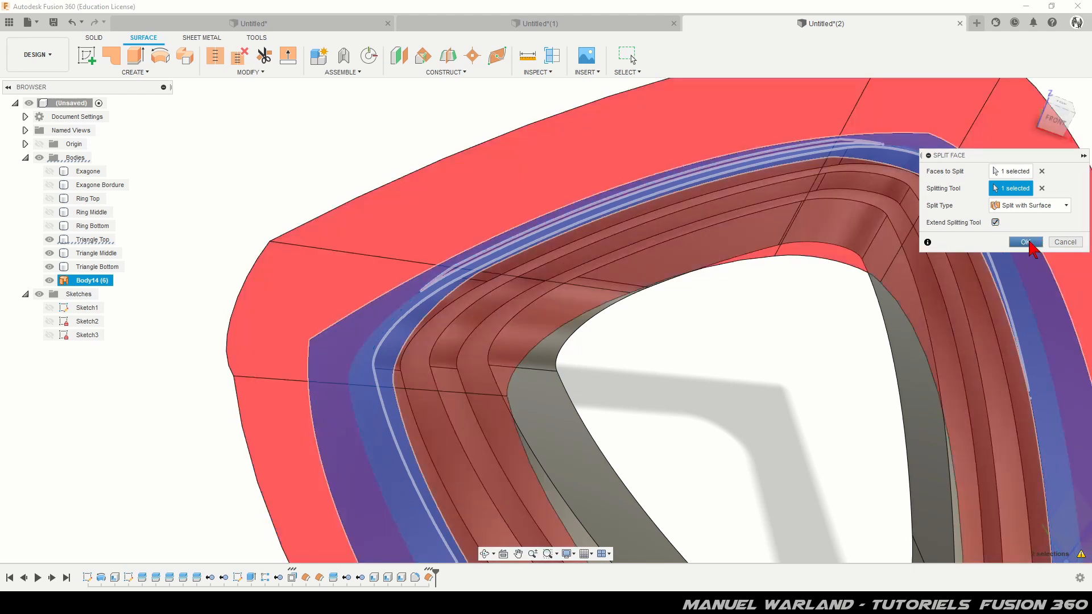
left_click(1025, 243)
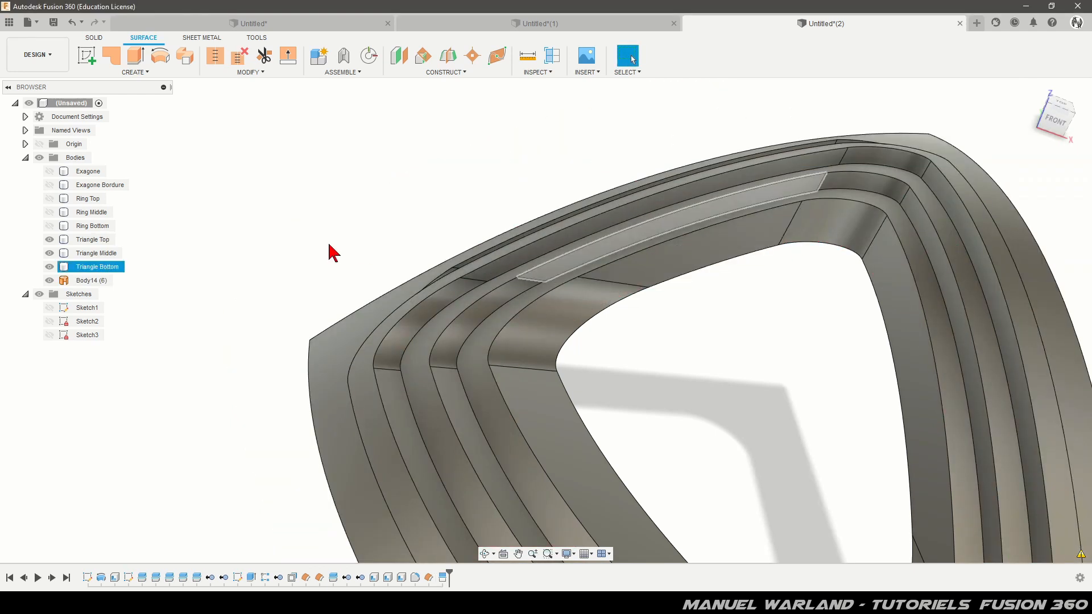
Remove the offset surface body Body14 from the design while keeping the split it made.
left_click(84, 284)
right_click(84, 285)
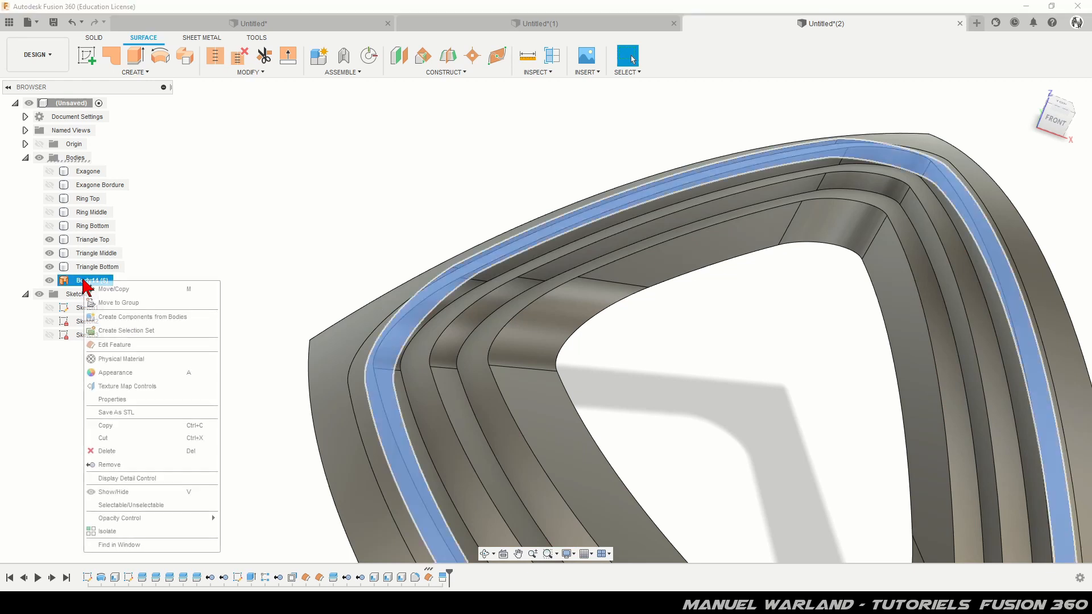
left_click(117, 465)
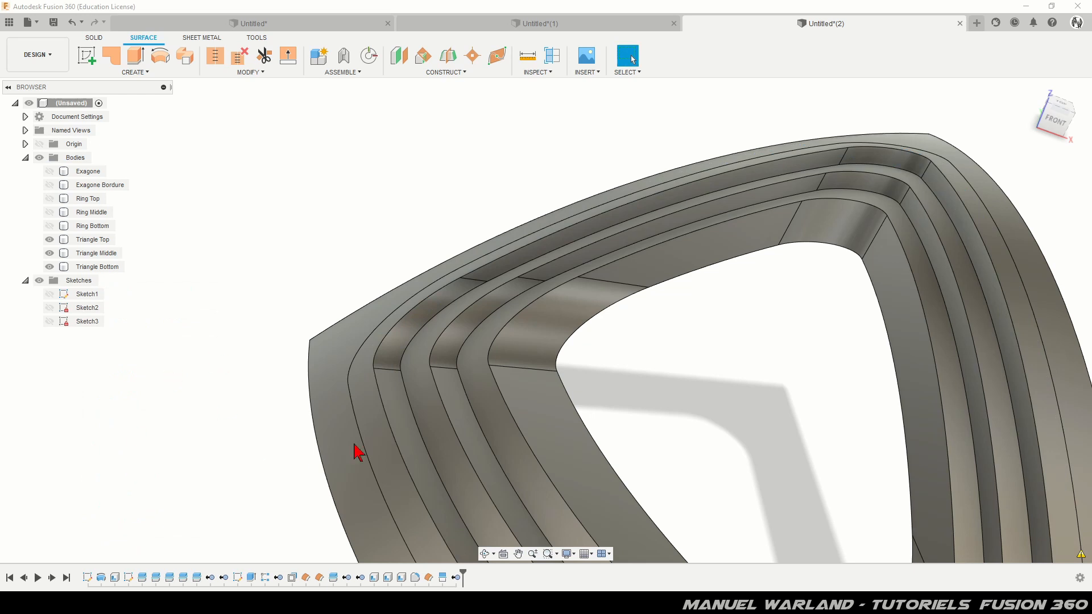
Offset the narrow split face around the opening of Triangle Top by 2 mm to raise a rim.
scroll(330, 125, "down", 3)
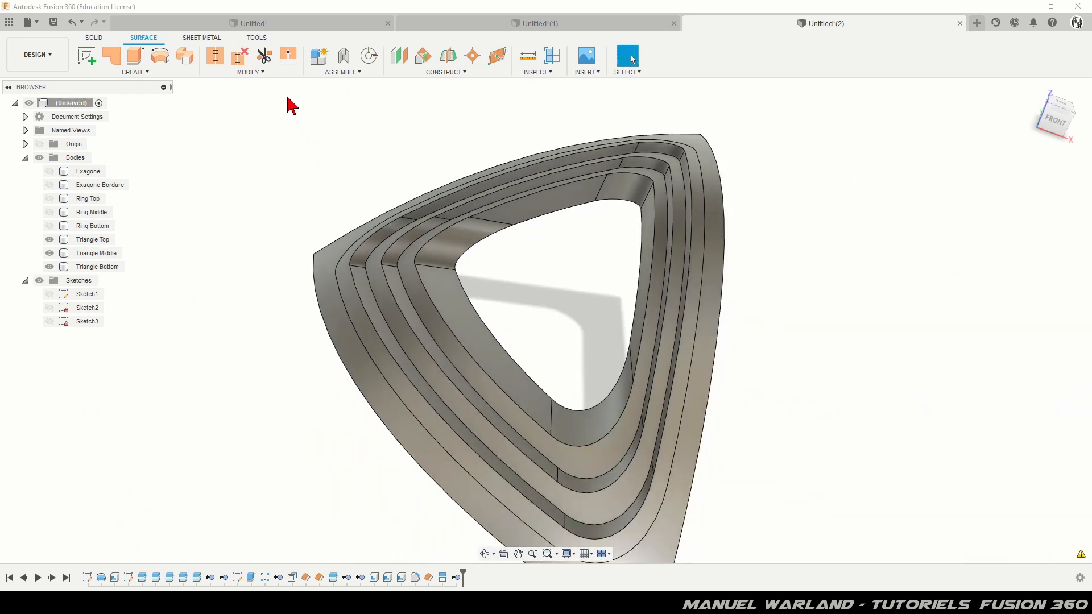
left_click(95, 38)
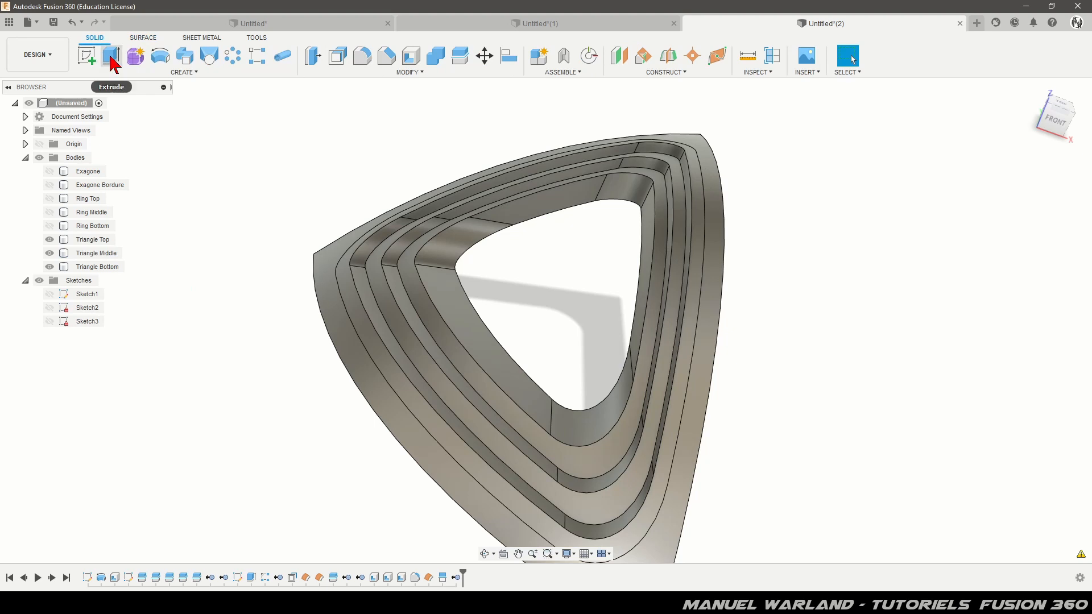
left_click(338, 57)
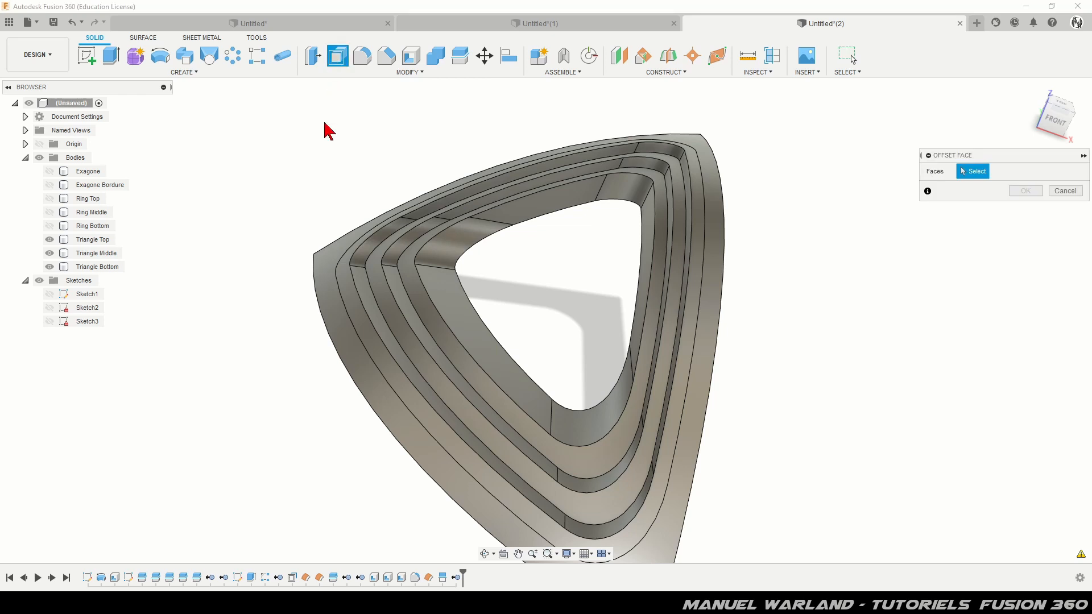
left_click(343, 284)
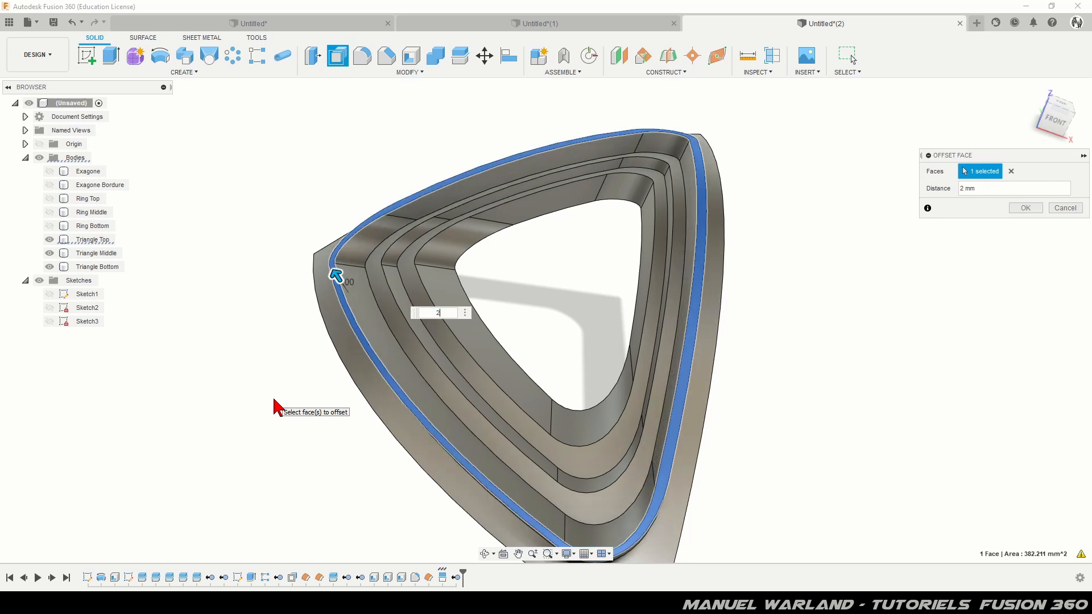
key("Return")
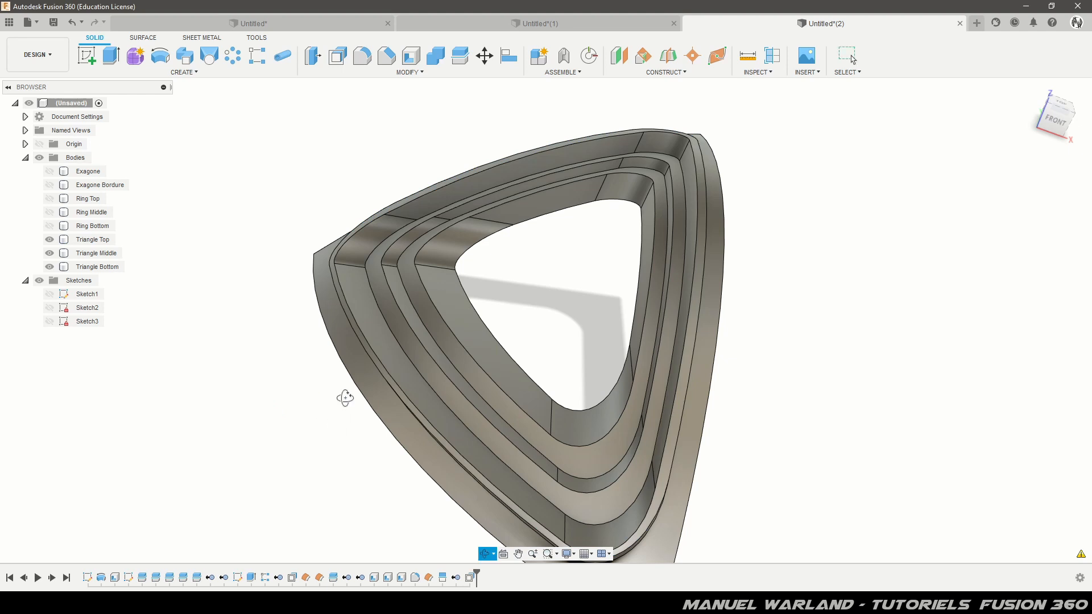
Inspect the raised rim, then show the Ring Bottom, Ring Middle and Ring Top bodies.
mouse_move(345, 398)
middle_mouse_down("shift")
mouse_move(361, 385)
mouse_move(353, 395)
mouse_move(317, 382)
mouse_move(381, 392)
mouse_move(412, 364)
mouse_move(373, 419)
mouse_move(353, 416)
middle_mouse_up("shift")
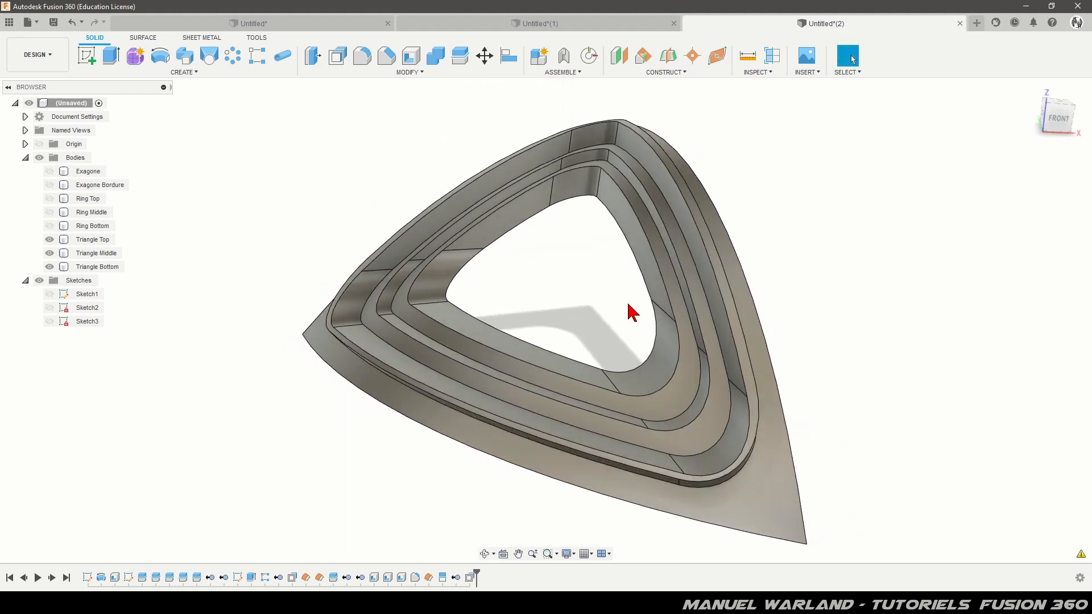
mouse_move(828, 367)
middle_mouse_down("shift")
mouse_move(795, 343)
mouse_move(804, 341)
mouse_move(790, 356)
mouse_move(784, 341)
mouse_move(813, 361)
middle_mouse_up("shift")
scroll(352, 340, "down", 2)
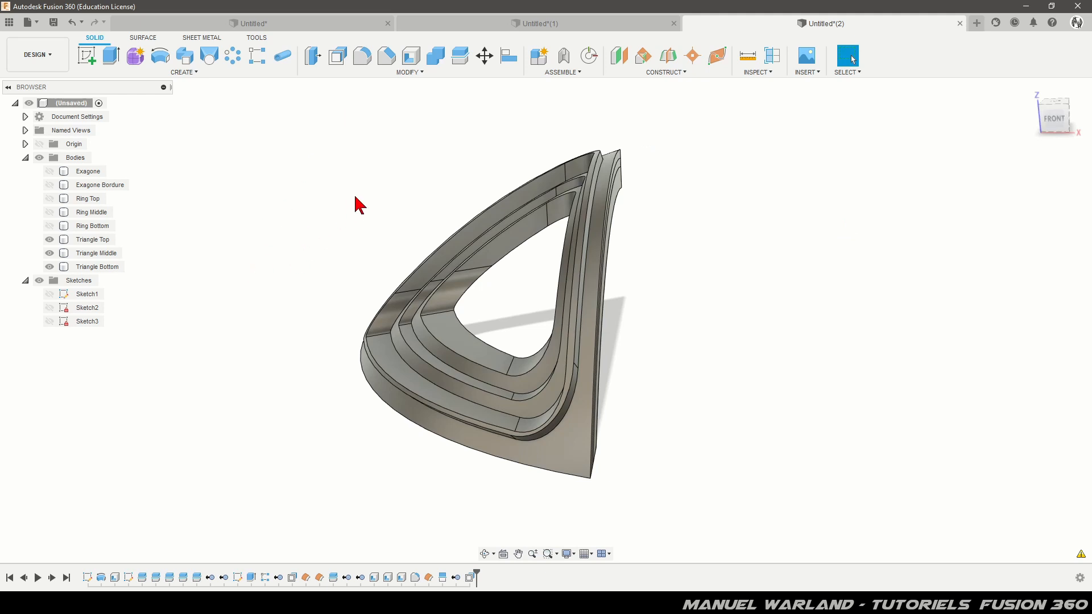
middle_click_drag(309, 305, 353, 312, "shift")
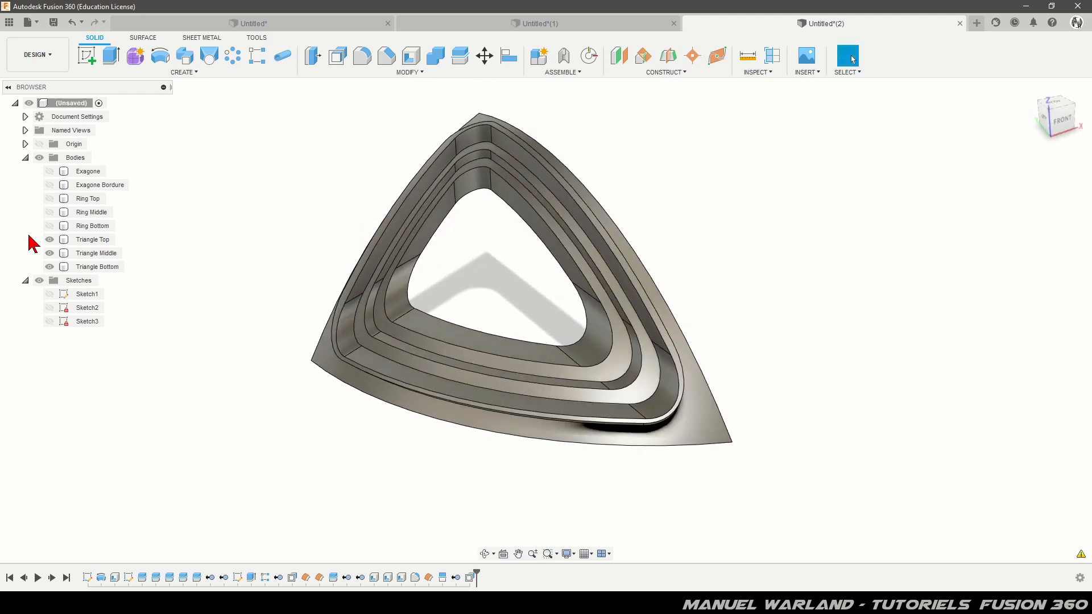
left_click(50, 225)
left_click(50, 212)
left_click(49, 198)
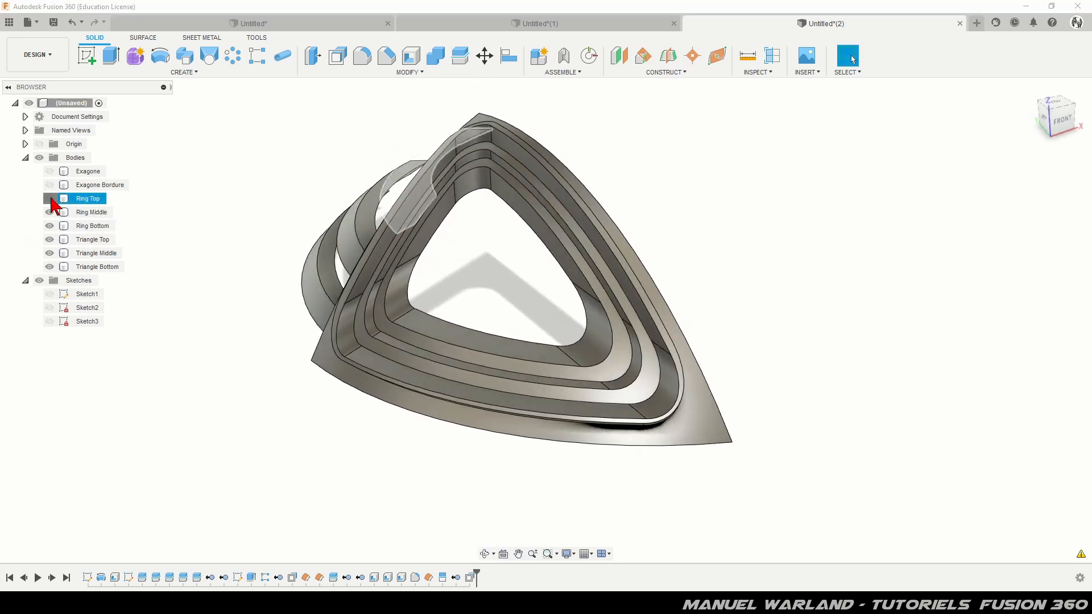
Combine Ring Middle, Ring Bottom and the three Triangle bodies into Ring Top with the Join operation.
middle_click_drag(267, 366, 427, 403, "shift")
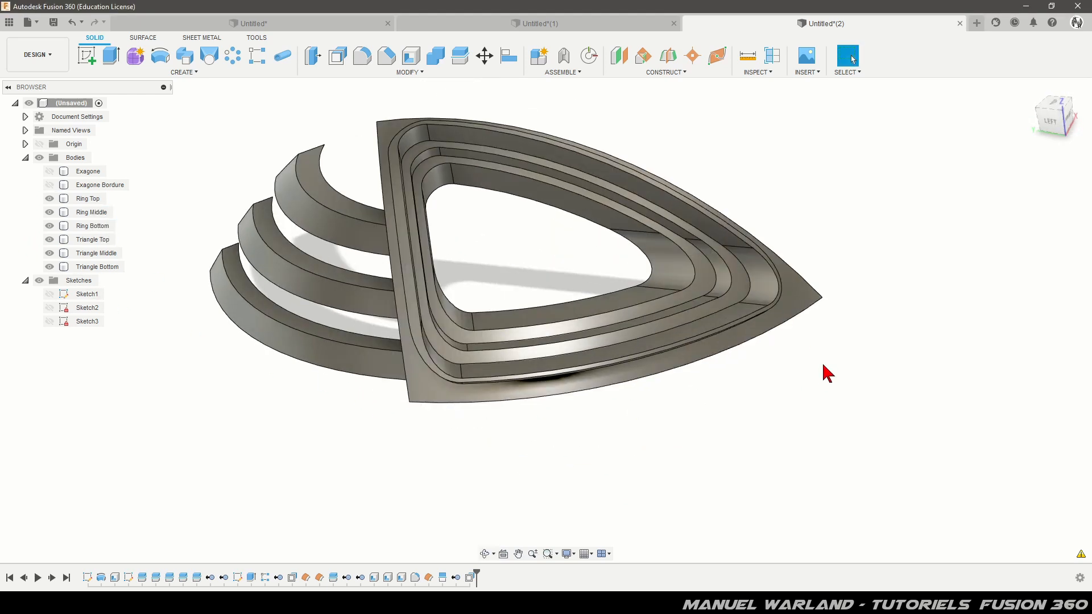
scroll(821, 362, "down", 3)
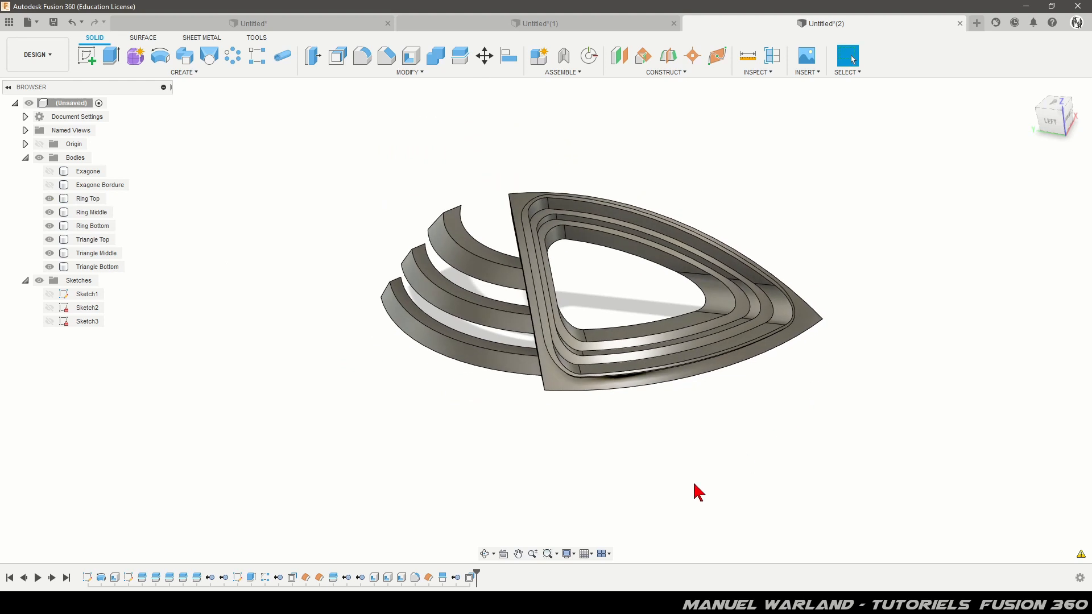
left_click(436, 56)
left_click(86, 199)
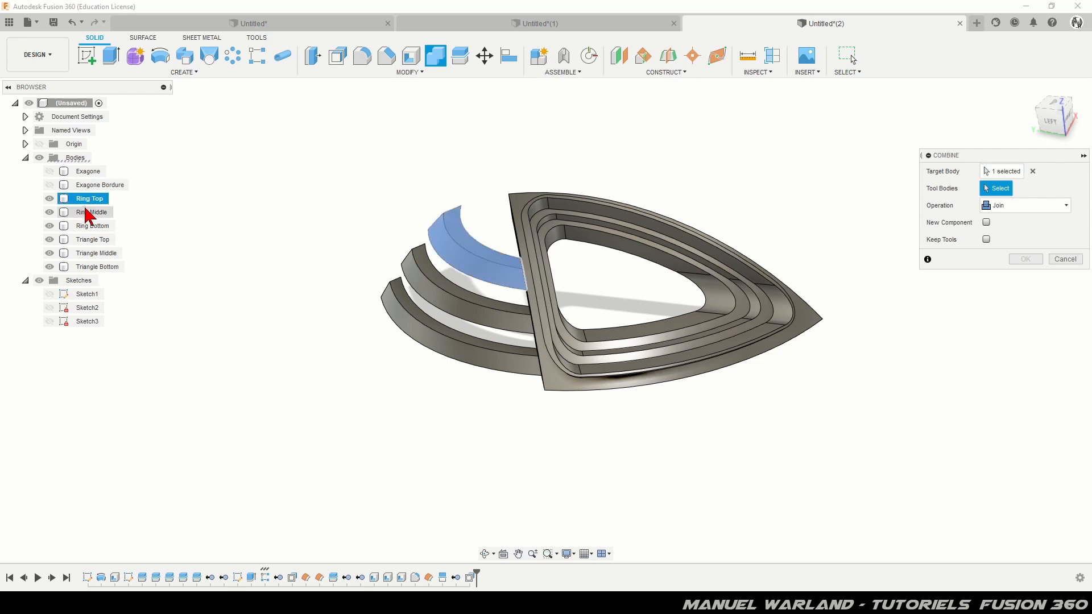
left_click(88, 212)
left_click(88, 226)
left_click(88, 239)
left_click(88, 253)
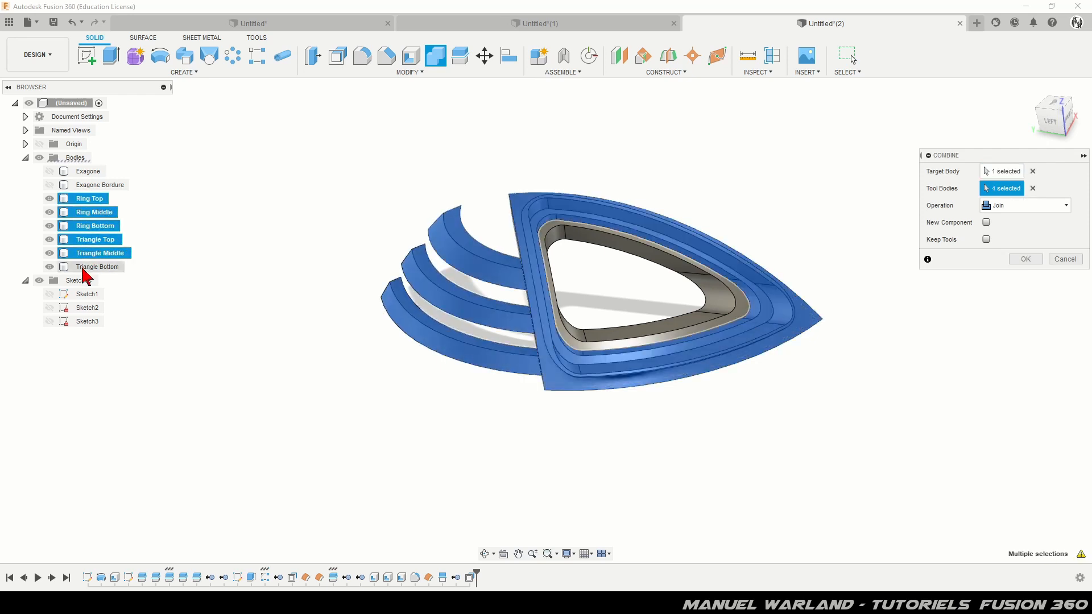
left_click(85, 267)
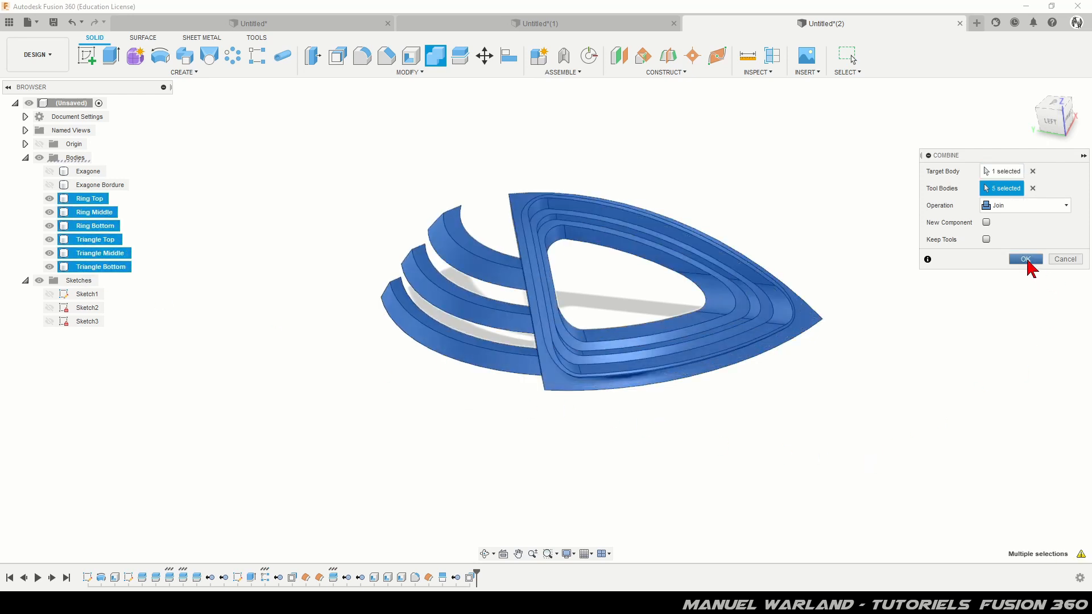
left_click(1025, 259)
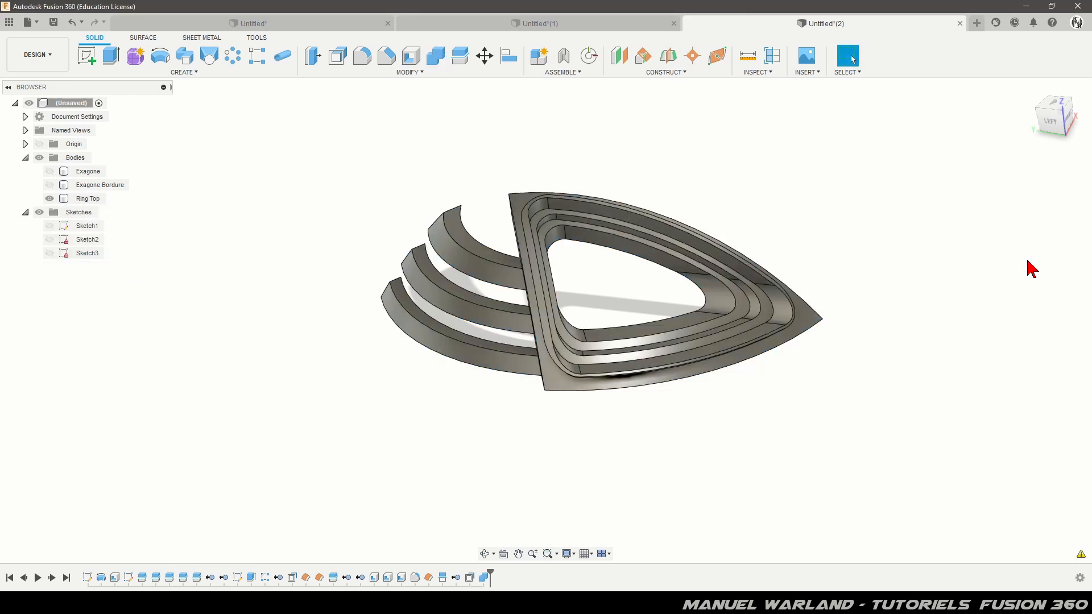
Hide the joined Ring Top body and start a new sketch on the horizontal origin plane.
middle_click_drag(802, 435, 740, 426, "shift")
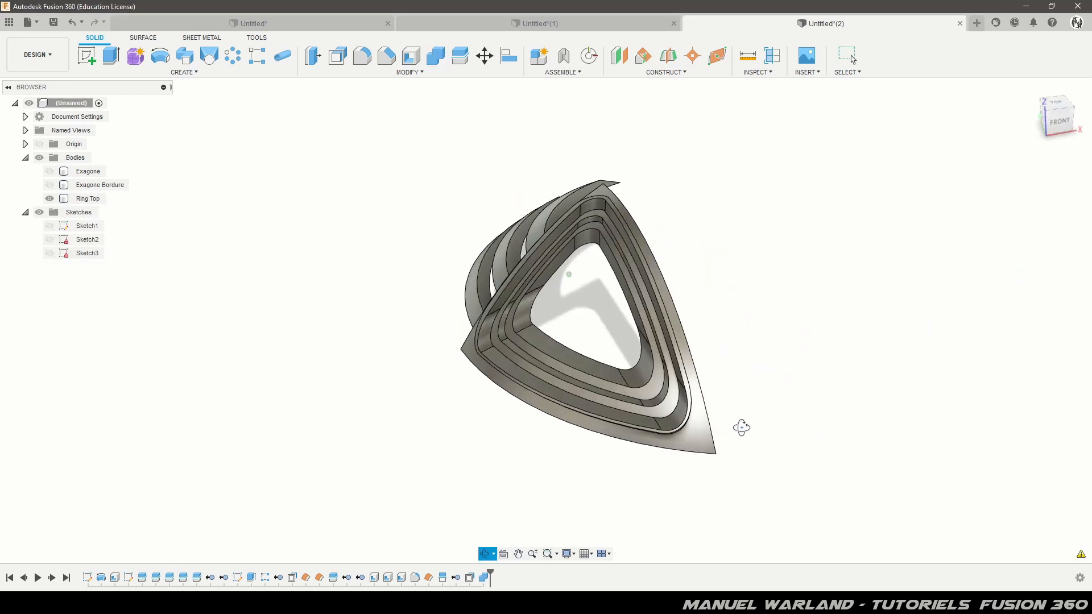
left_click(52, 200)
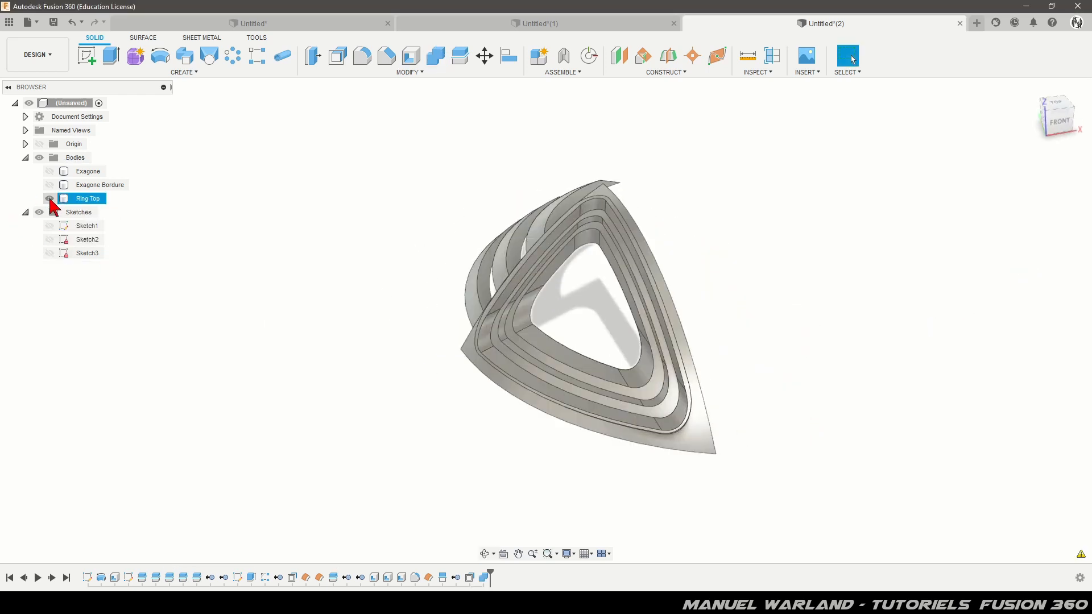
left_click(50, 199)
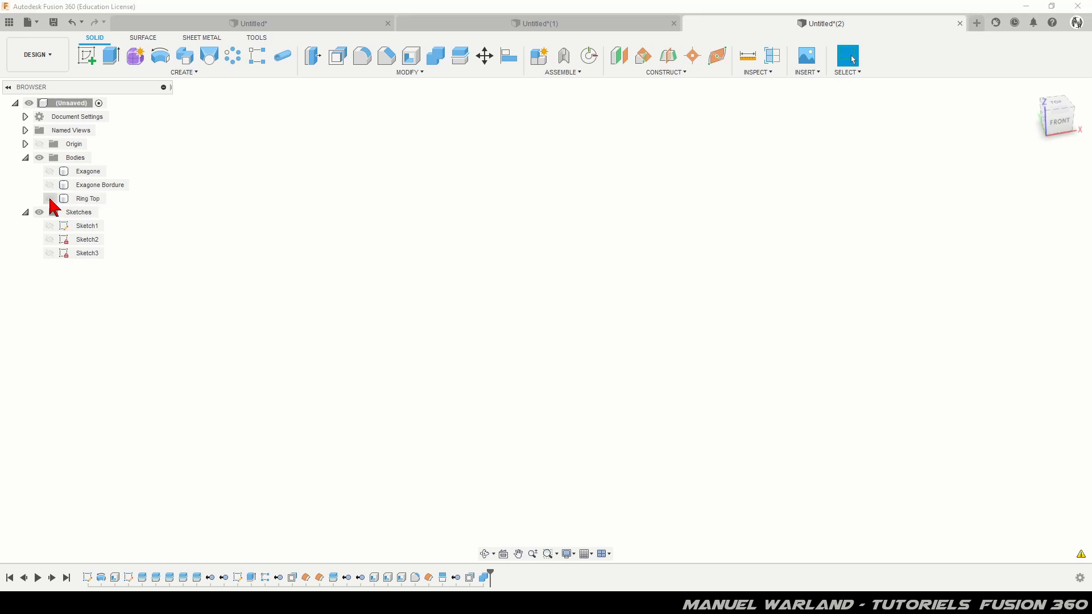
left_click(89, 62)
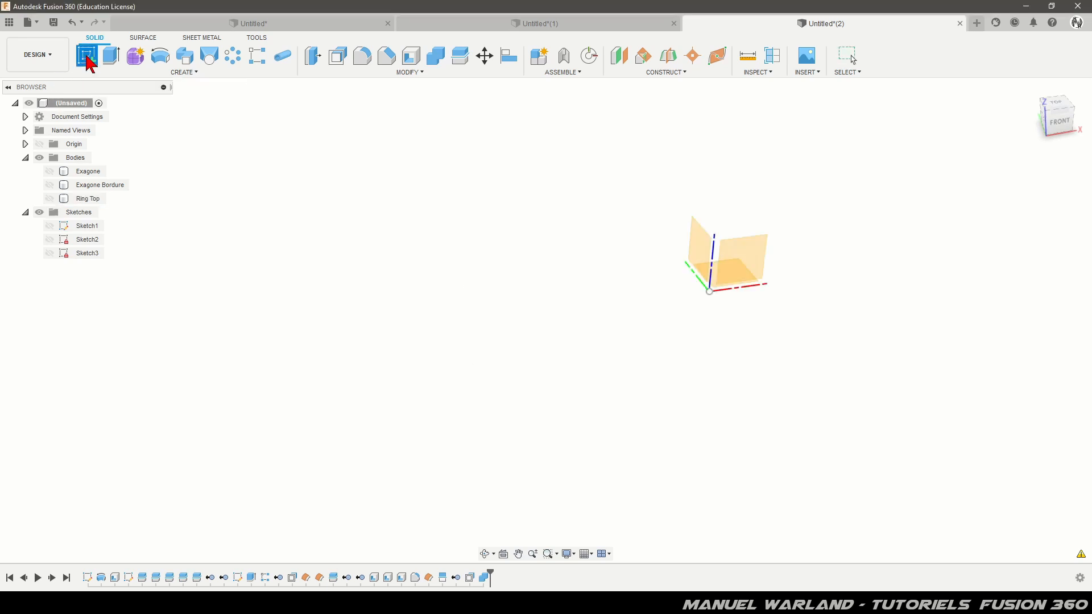
middle_click_drag(205, 147, 455, 331, "shift")
middle_click_drag(437, 349, 440, 370, "shift")
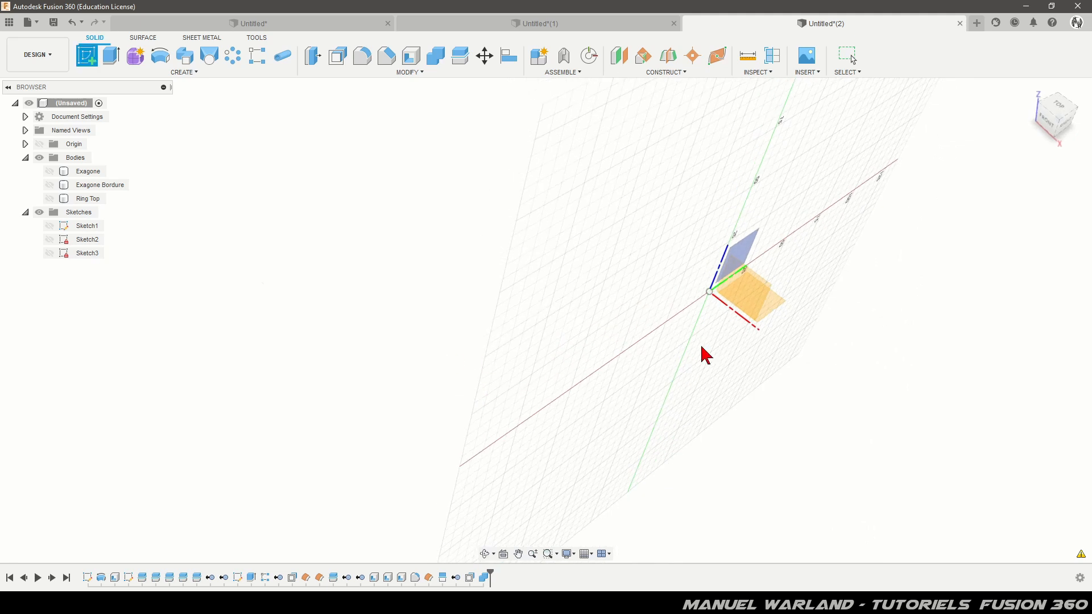
left_click(785, 309)
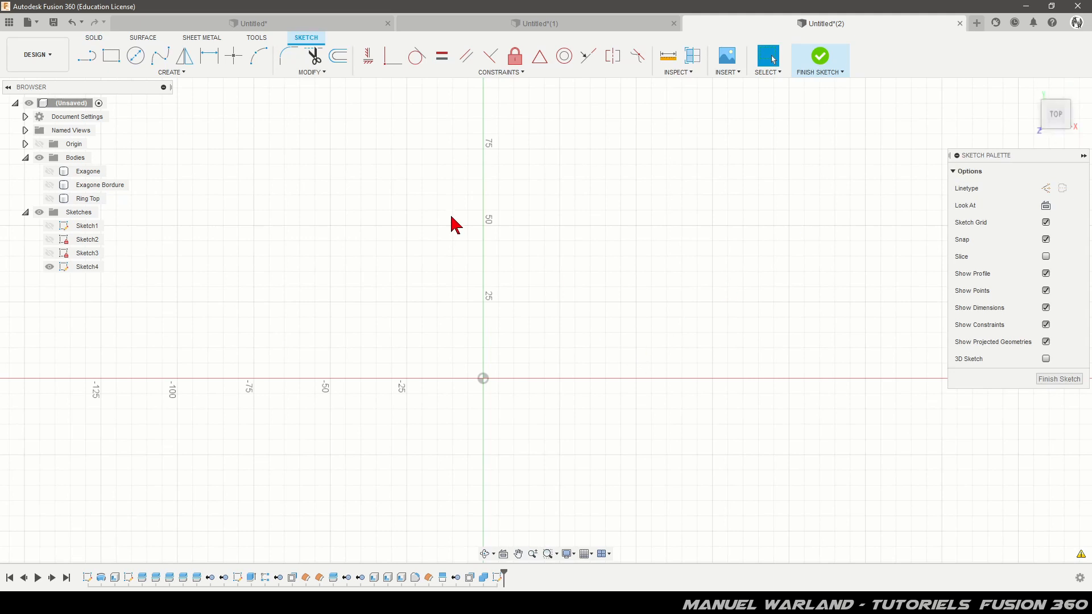
Sketch a 13 mm diameter circle centred on the negative X axis, about 85 mm from the origin.
left_click(136, 57)
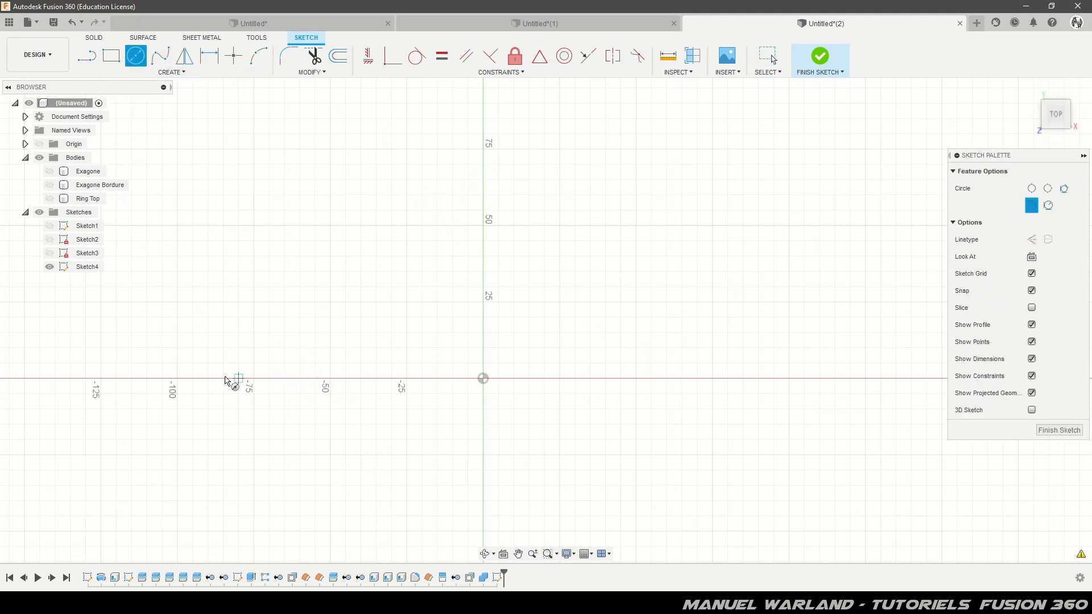
left_click(224, 378)
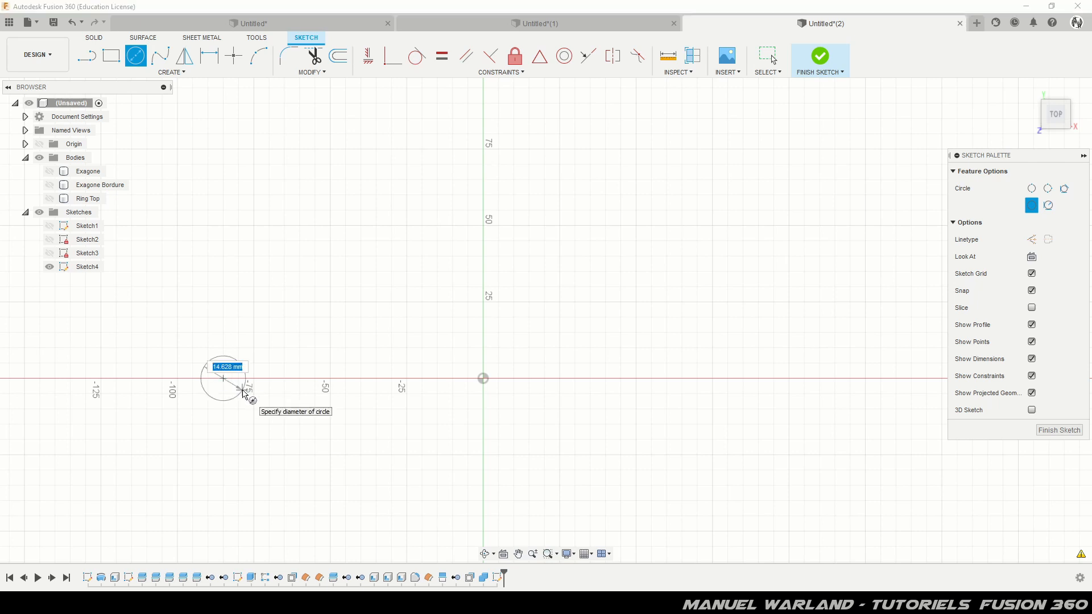
type("13")
key("Return")
key("Escape")
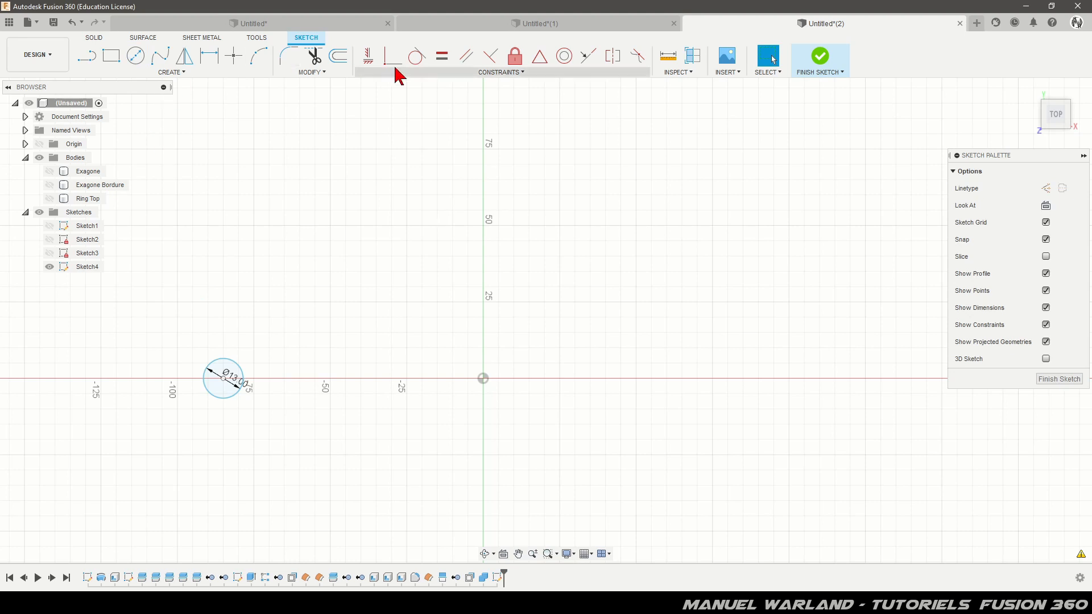
Constrain the circle's centre horizontally to the origin, set its distance from the origin to 83 mm, and finish the sketch.
left_click(371, 55)
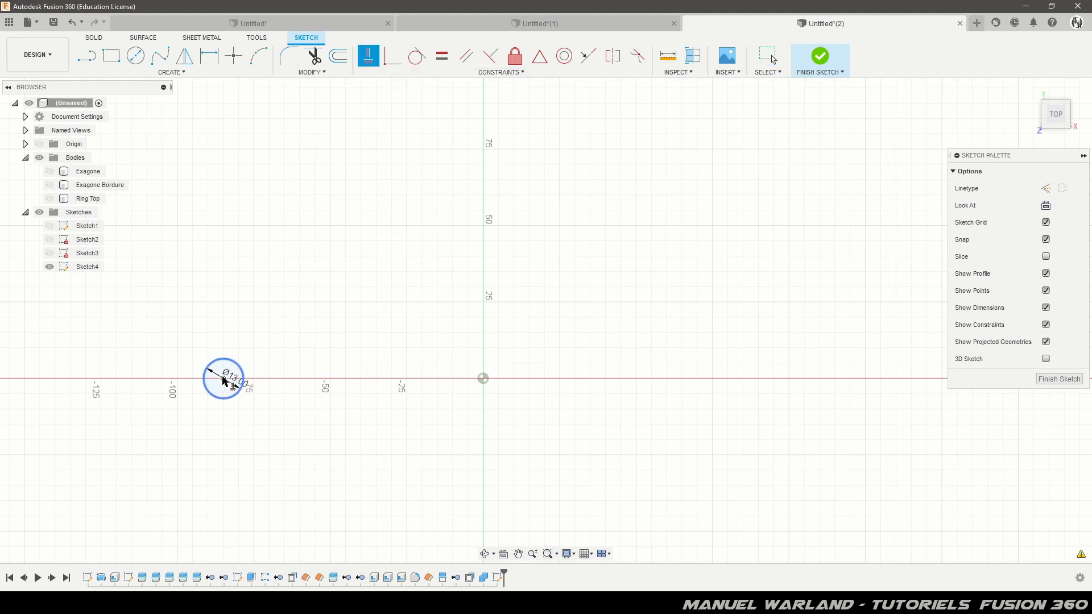
left_click(483, 378)
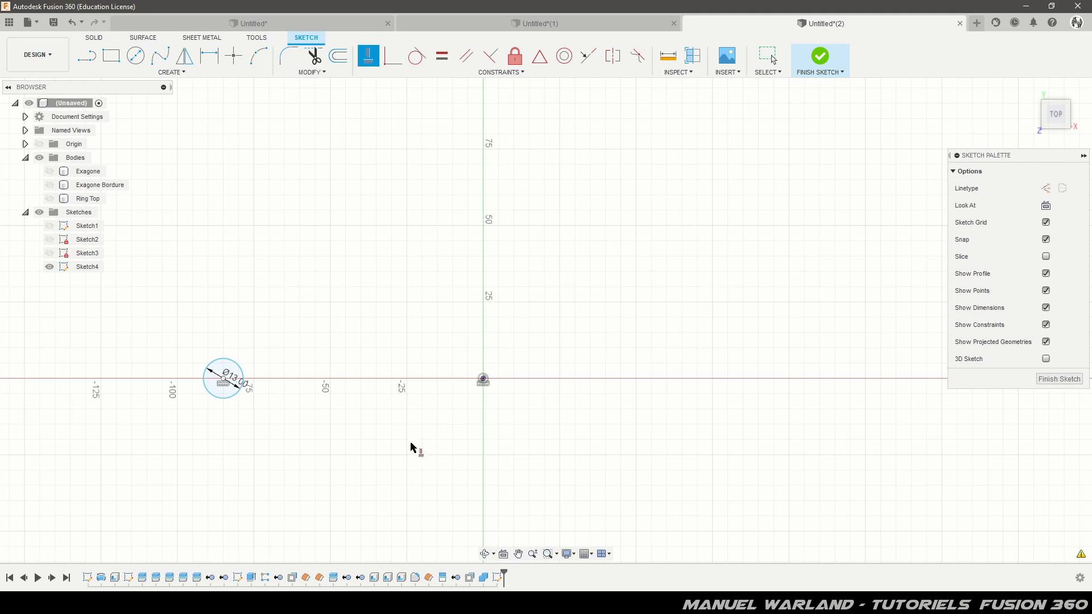
key("d")
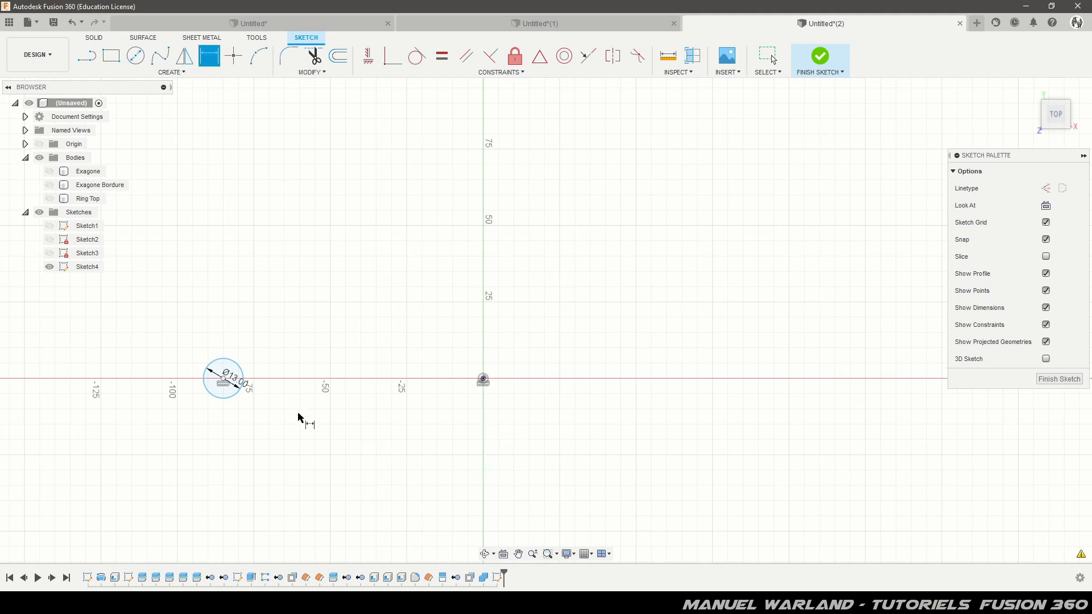
left_click(231, 377)
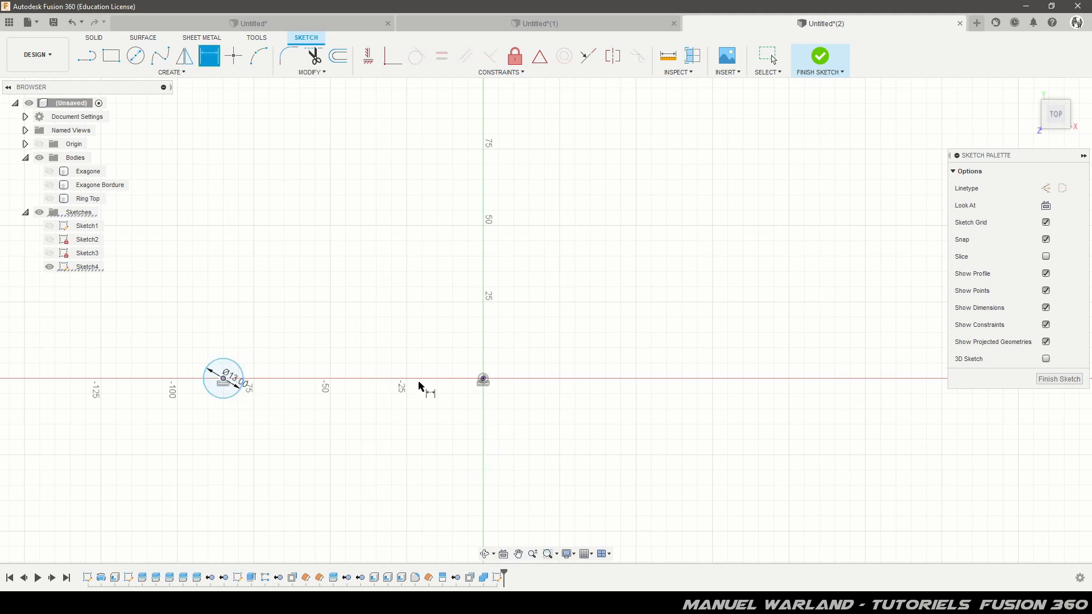
left_click(482, 380)
left_click(345, 448)
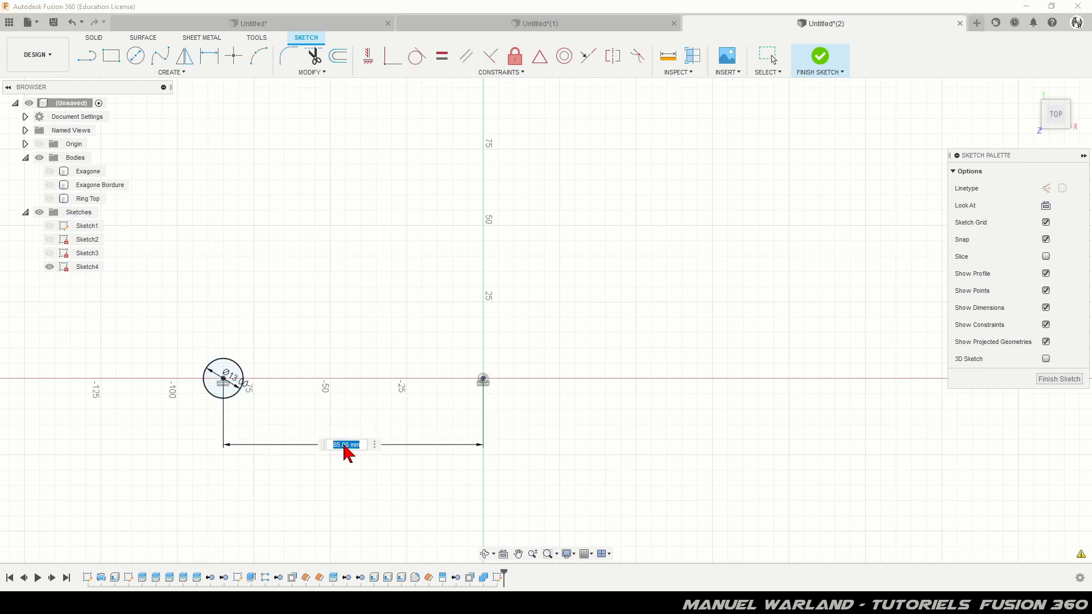
key("Return")
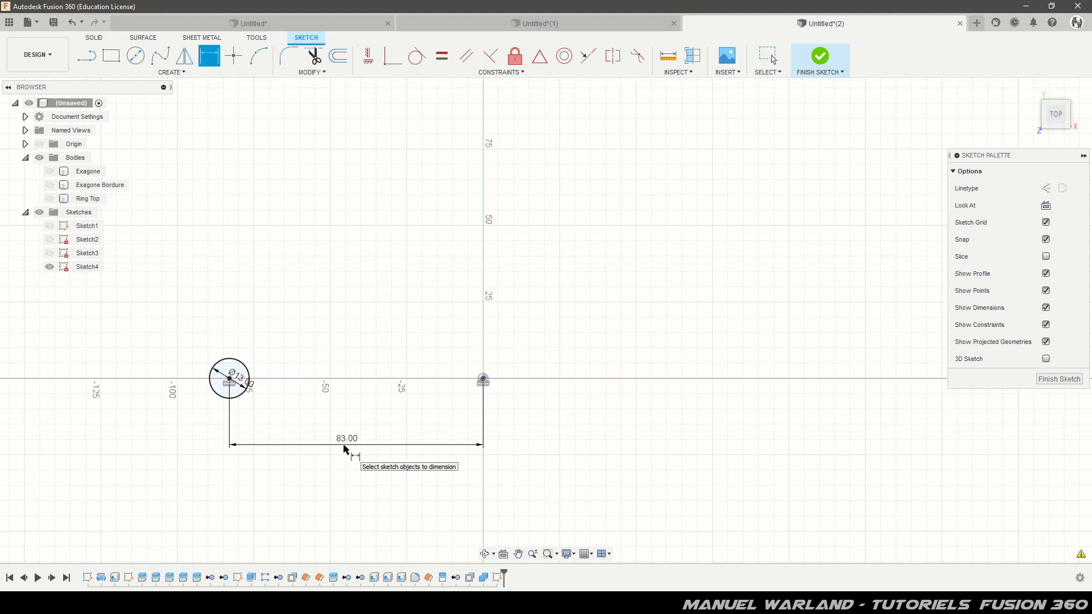
left_click(1058, 379)
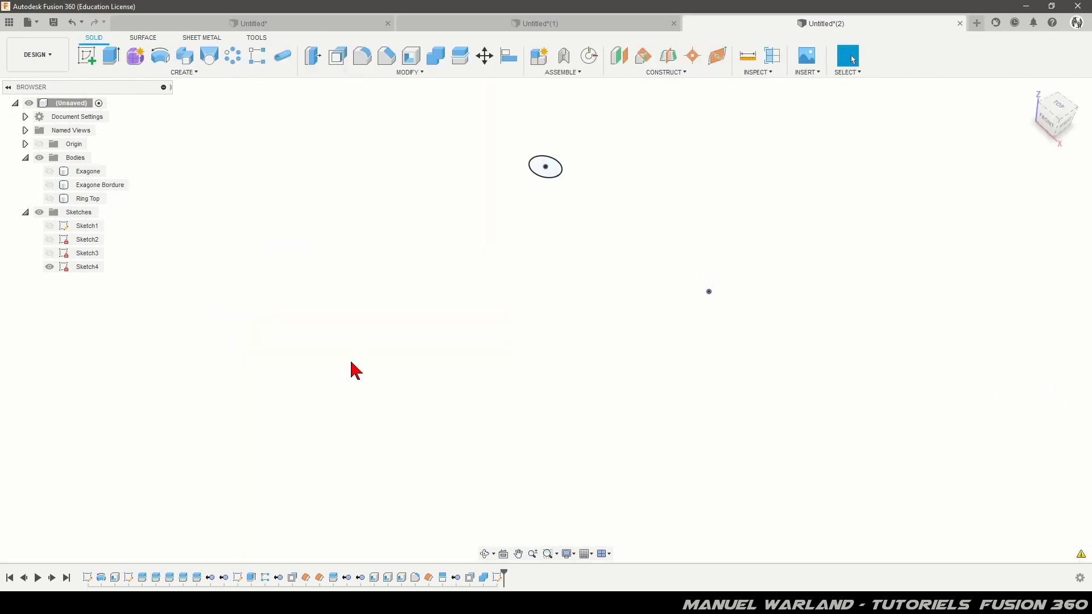
Show the Ring Top body and extrude the circle 30 mm upward with the Join operation.
scroll(343, 393, "down", 2)
scroll(703, 169, "up", 1)
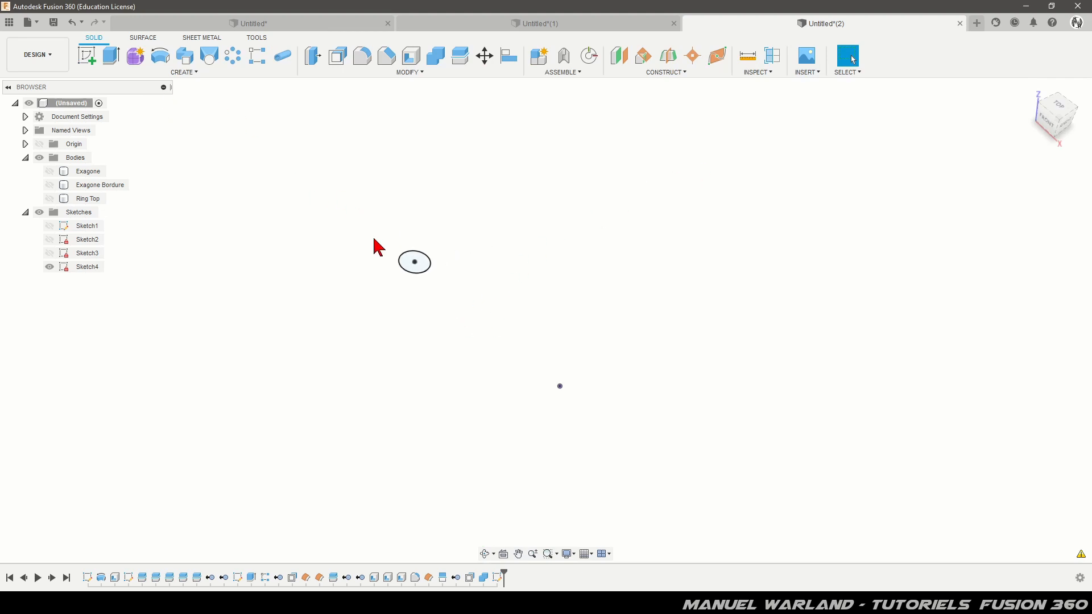
left_click(111, 59)
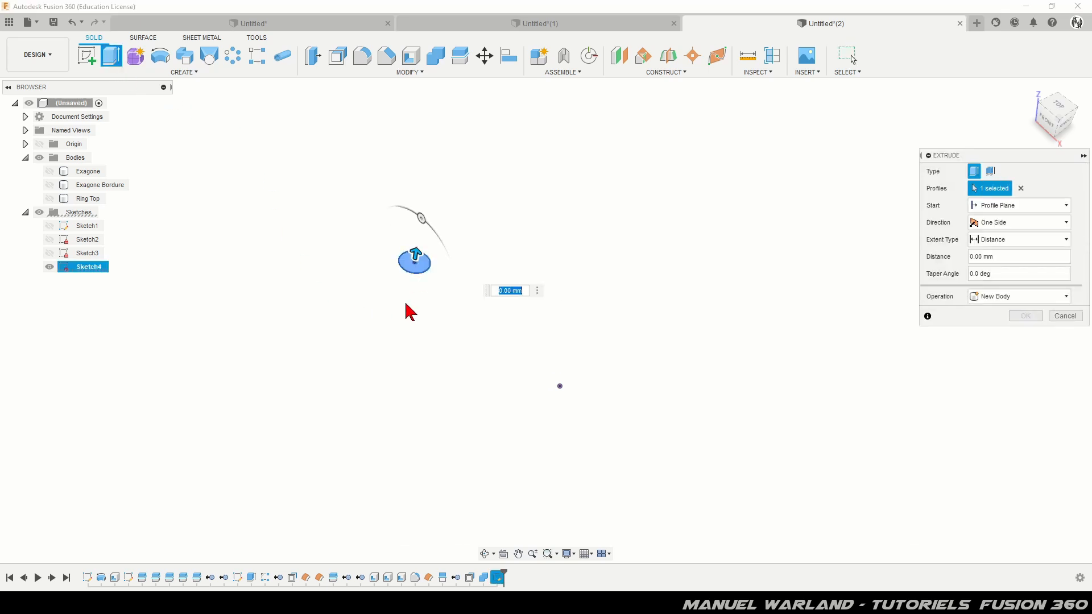
left_click(50, 199)
middle_click_drag(327, 475, 402, 485, "shift")
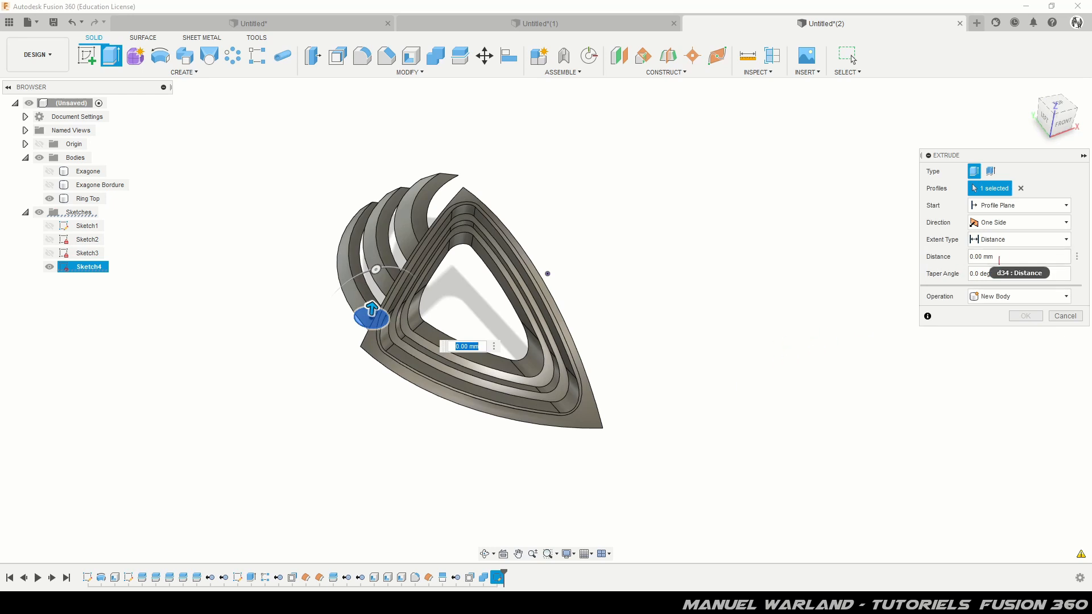
left_click(1003, 257)
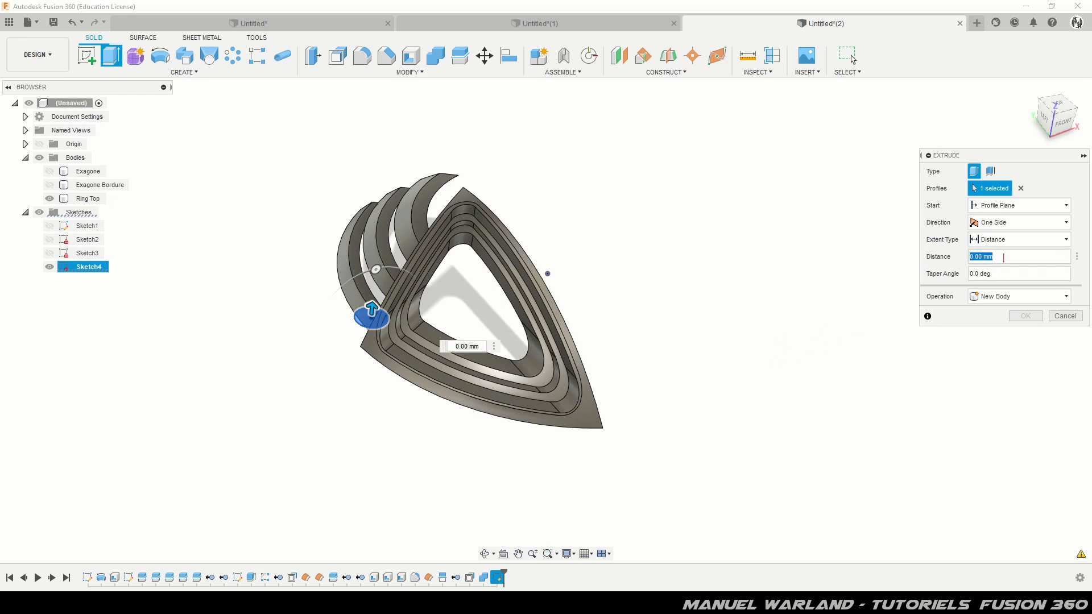
key("Return")
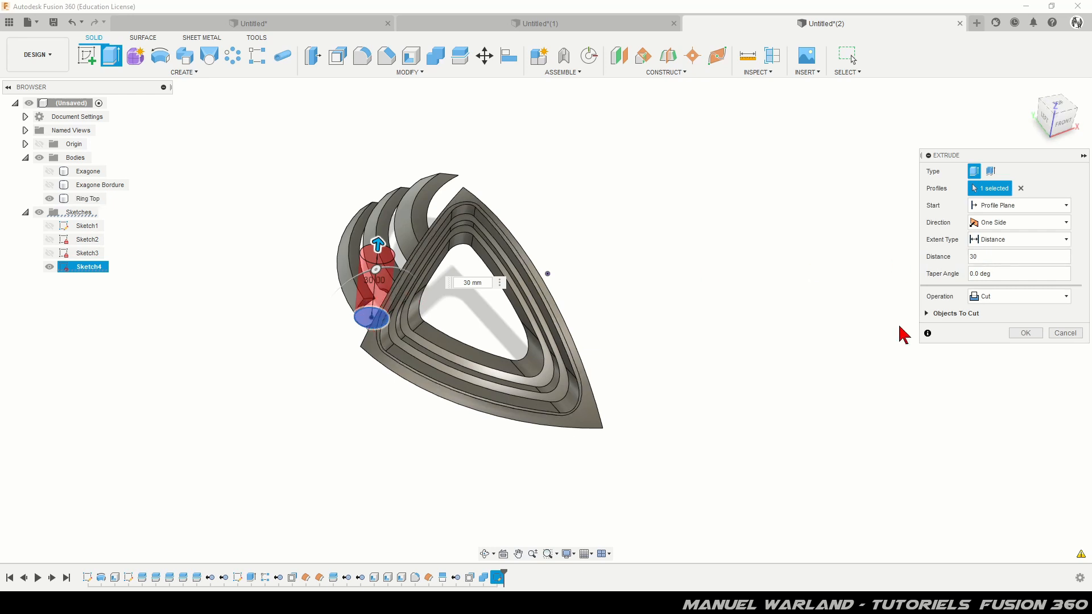
left_click(1002, 298)
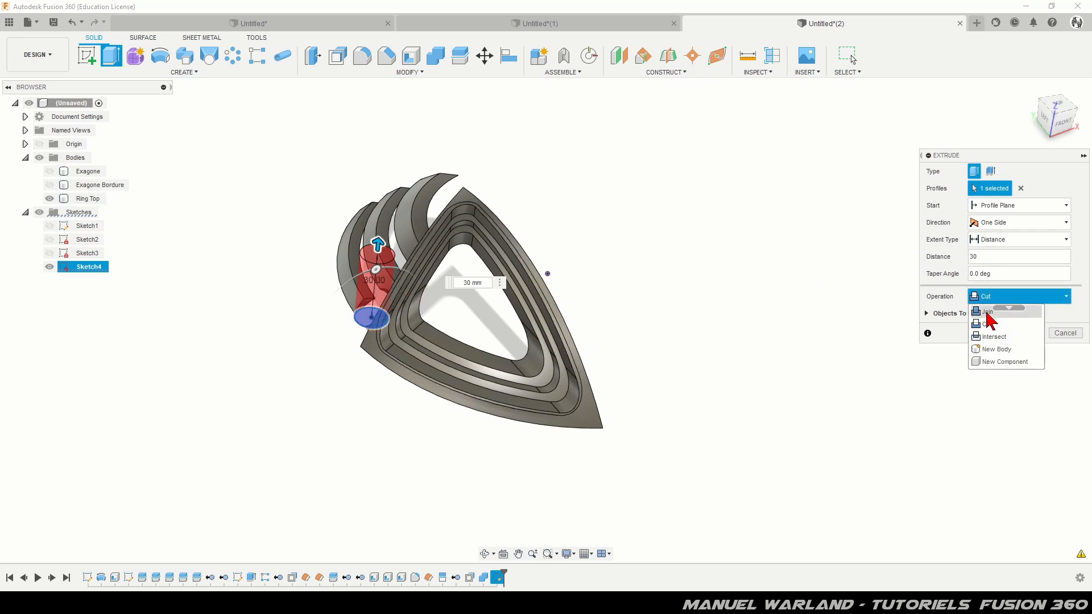
left_click(988, 312)
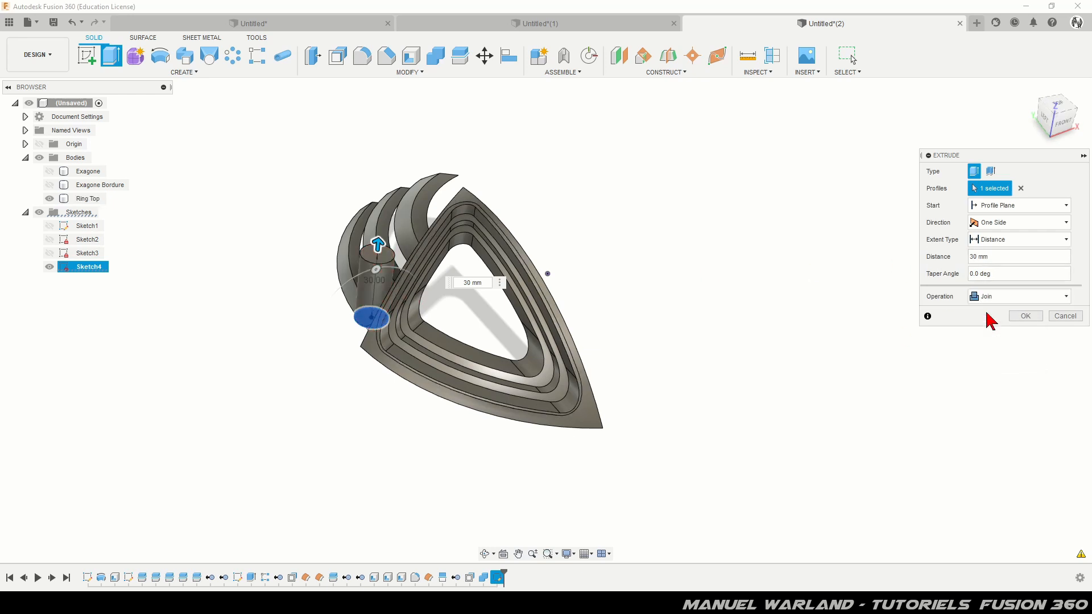
left_click(1026, 317)
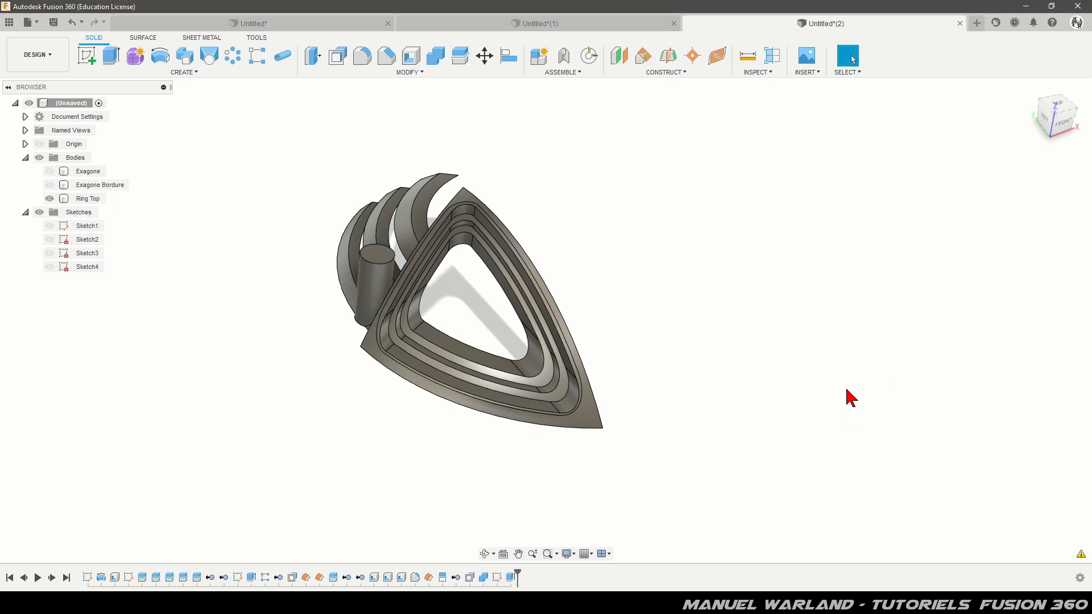
Start a counterbore hole on the cylinder's top face and move it to the centre of that face.
mouse_move(438, 505)
middle_mouse_down("shift")
mouse_move(517, 492)
mouse_move(473, 501)
mouse_move(505, 510)
mouse_move(456, 500)
middle_mouse_up("shift")
left_click(188, 74)
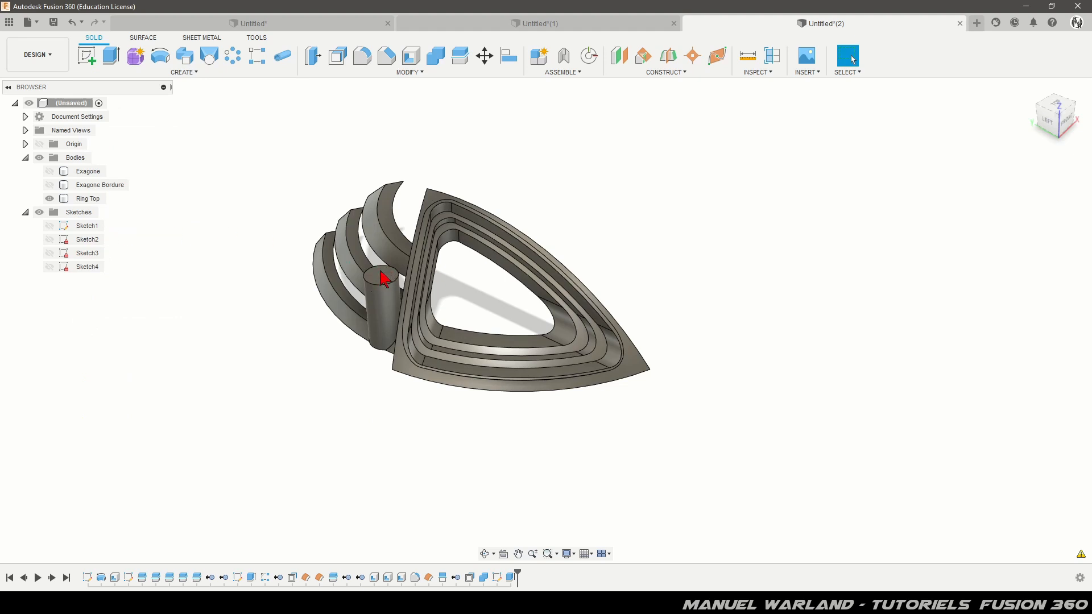
key("h")
scroll(392, 291, "up", 4)
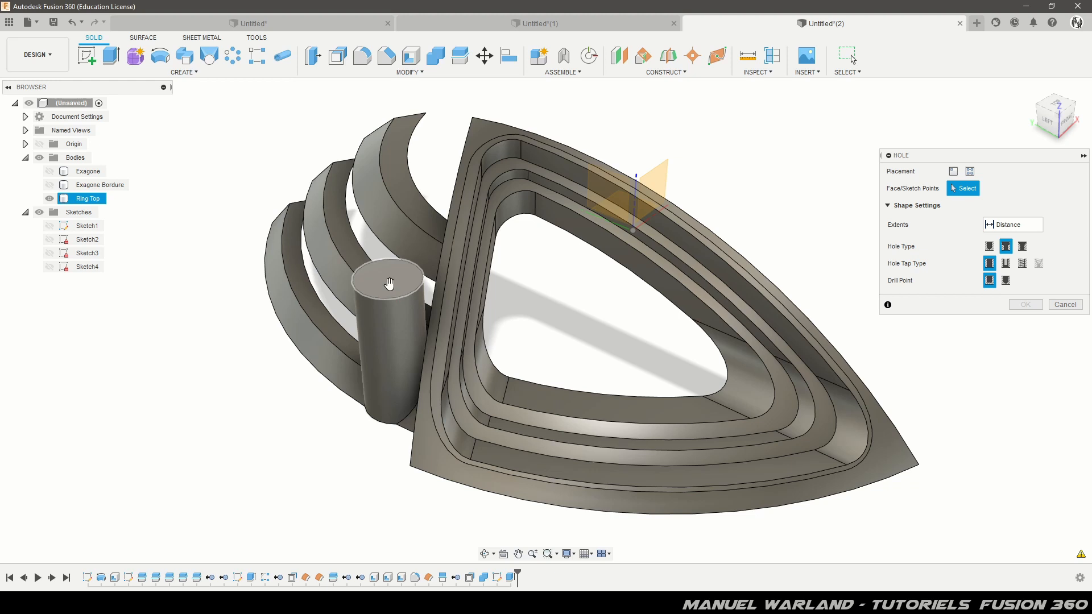
left_click(389, 283)
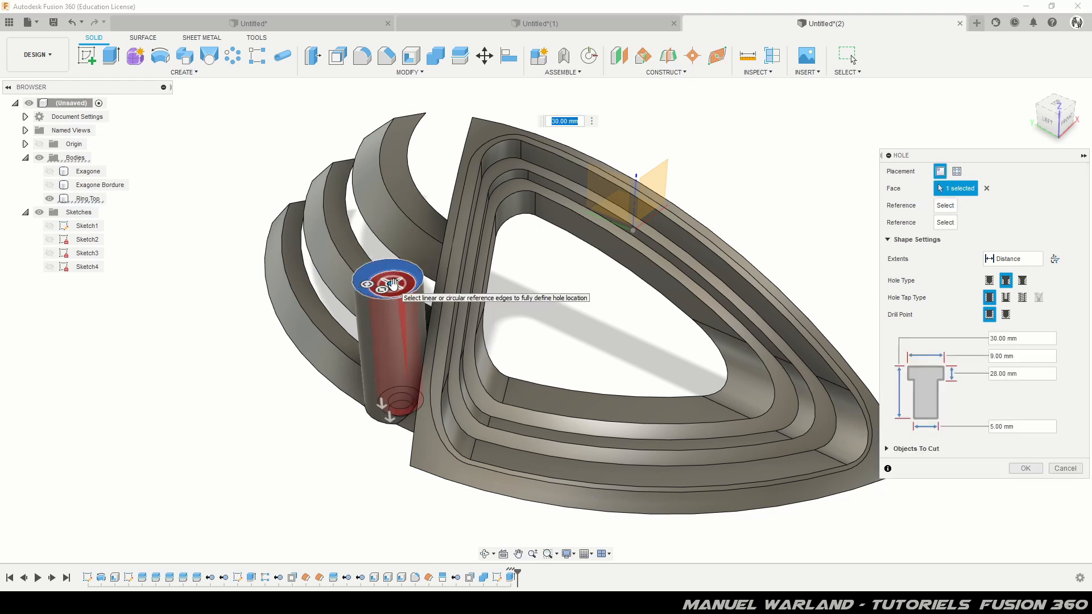
mouse_move(393, 283)
left_mouse_down()
mouse_move(358, 287)
mouse_move(388, 278)
left_mouse_up()
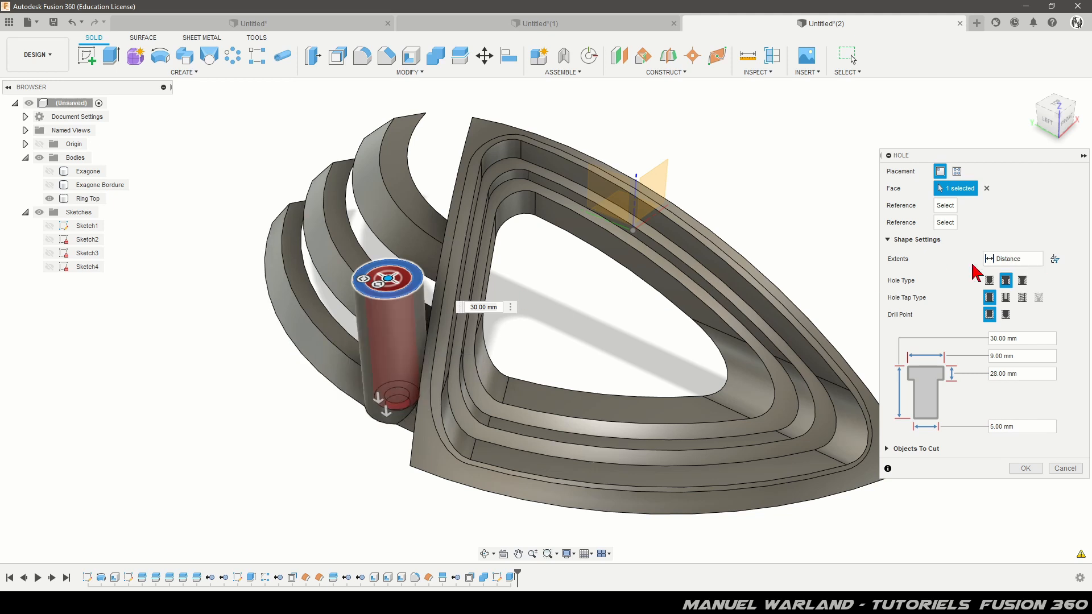
Create the hole with extents All, simple tap type, flat drill point, 9 mm counterbore 28 mm deep and 5 mm hole diameter.
left_click(1016, 259)
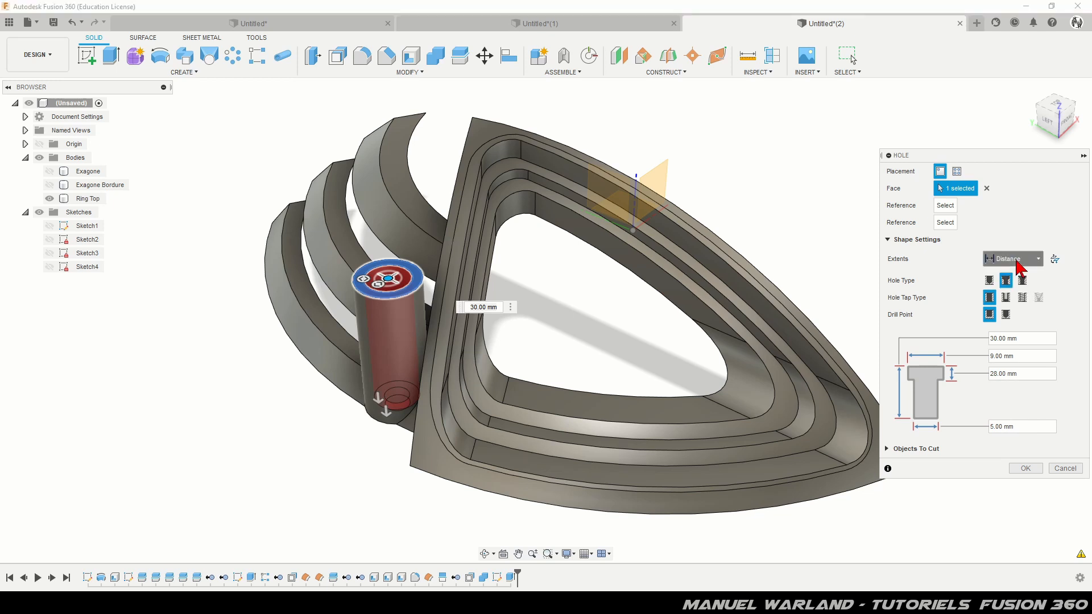
left_click(1006, 299)
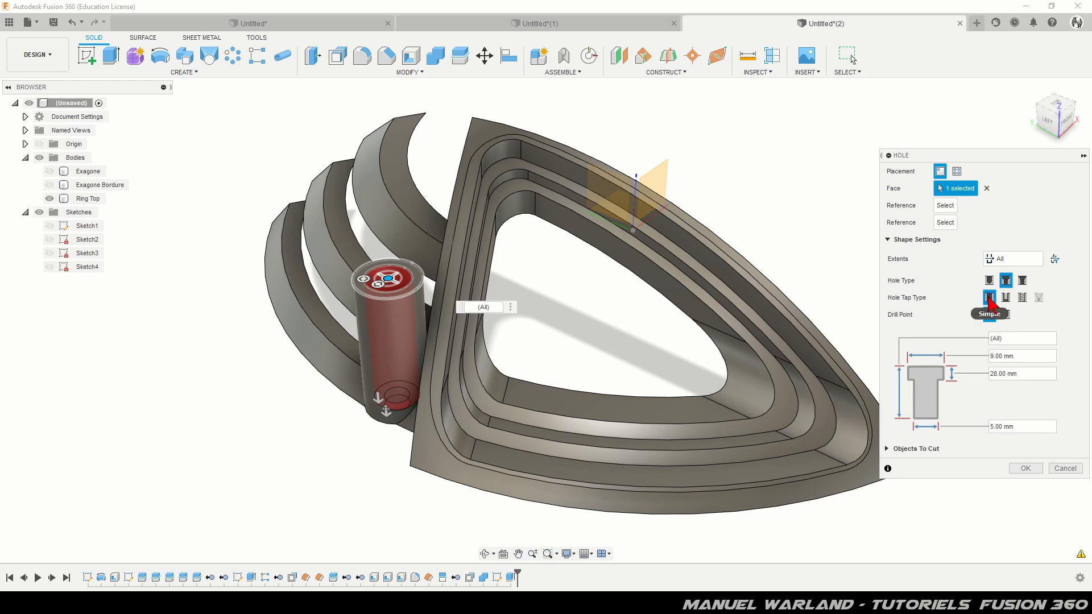
left_click(989, 316)
left_click(1026, 357)
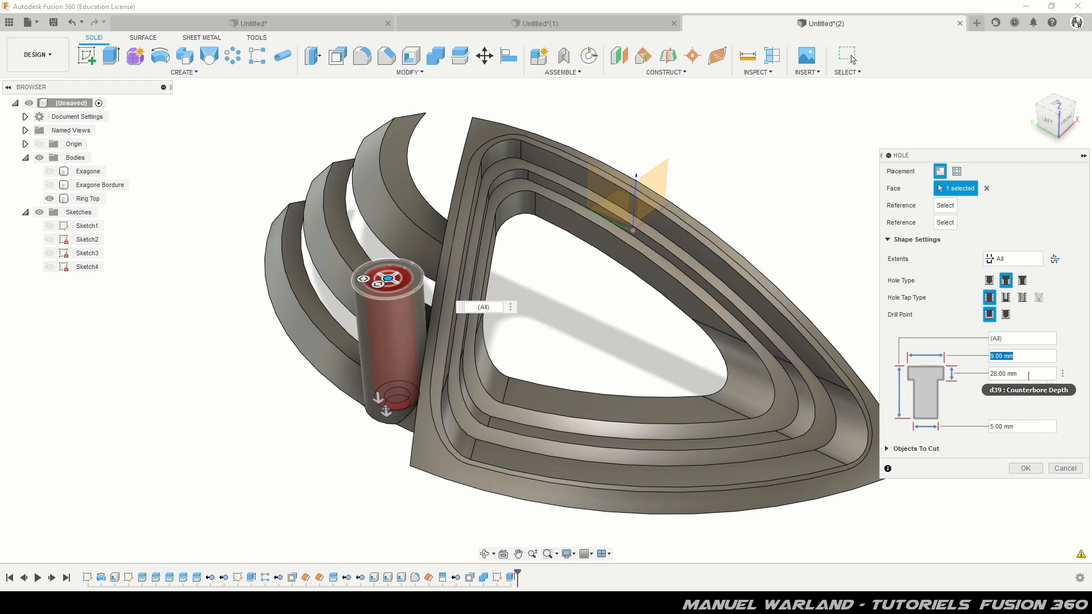
left_click(1027, 375)
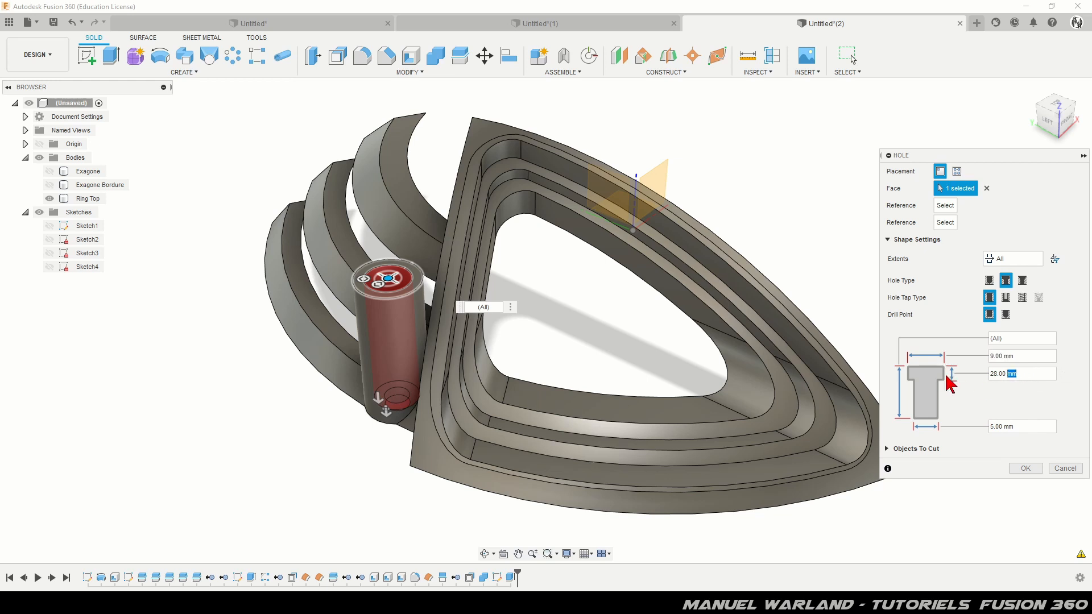
left_click(1020, 426)
left_click(1027, 469)
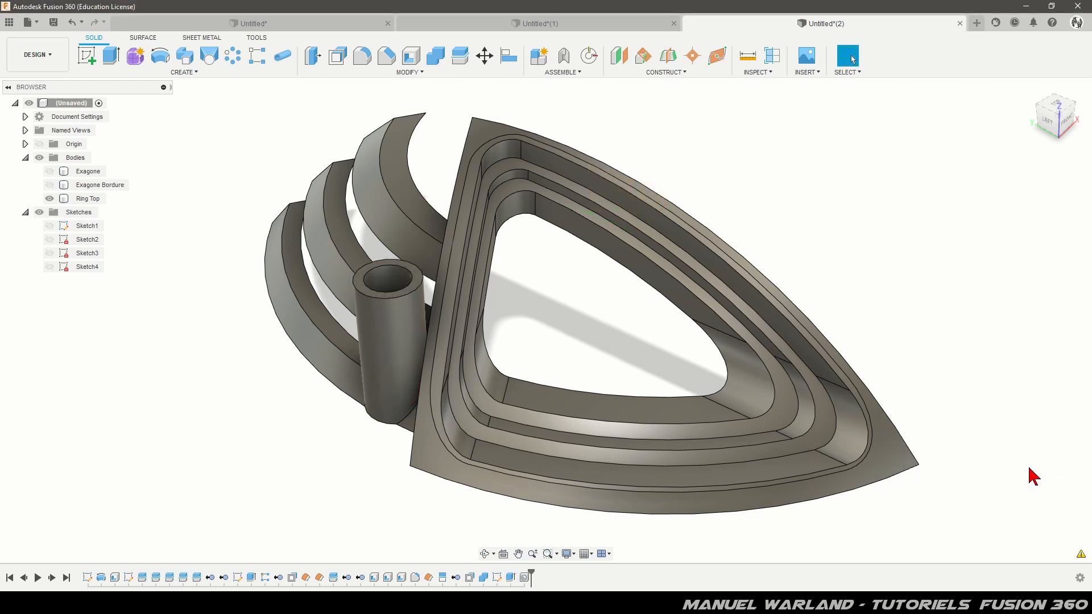
Split the Ring Top body using the top face of the triangle's raised rim as the extended splitting tool.
mouse_move(385, 449)
middle_mouse_down("shift")
mouse_move(398, 499)
mouse_move(392, 446)
mouse_move(416, 365)
mouse_move(402, 449)
mouse_move(403, 421)
mouse_move(383, 427)
mouse_move(390, 419)
mouse_move(401, 442)
middle_mouse_up("shift")
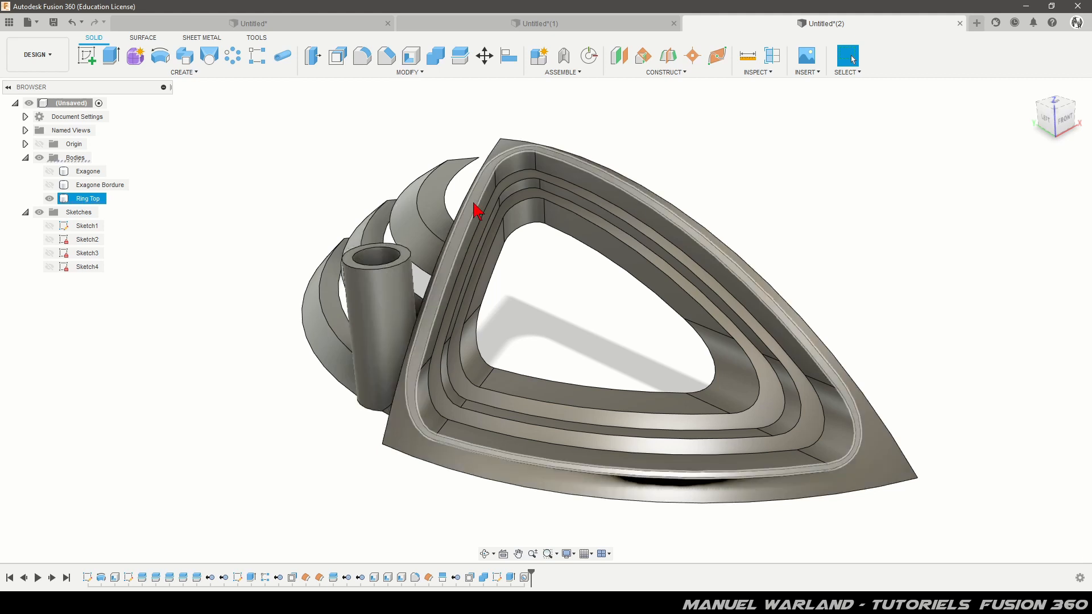
middle_click_drag(333, 458, 340, 418, "shift")
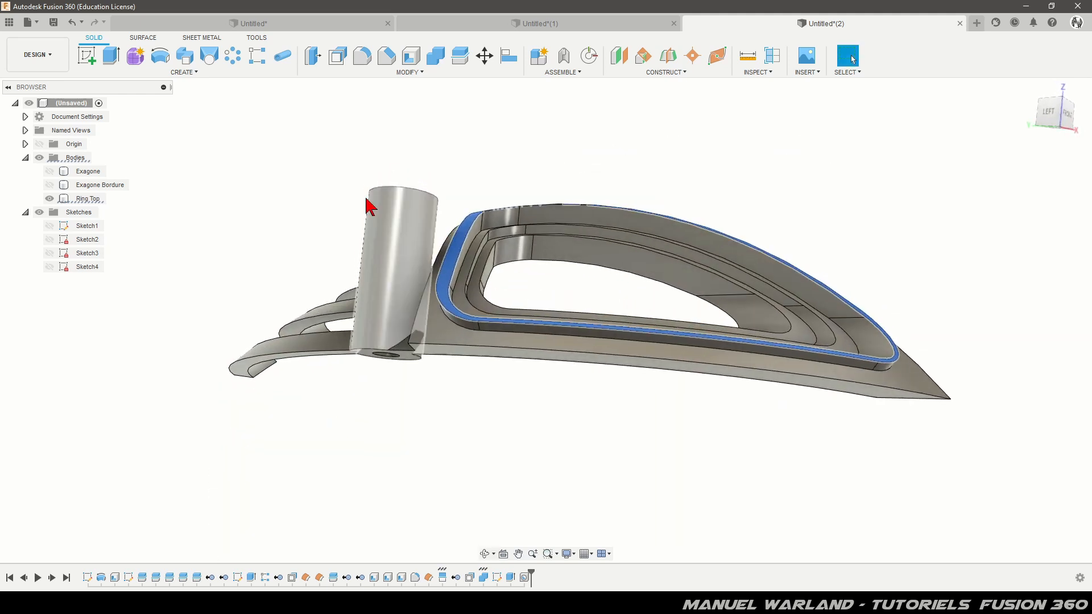
left_click(459, 122)
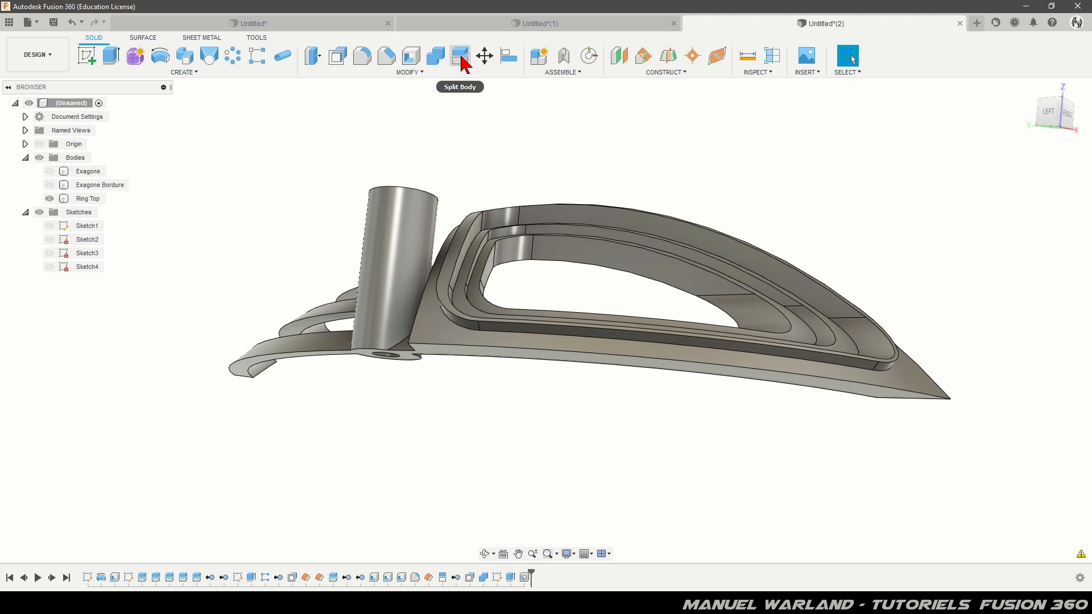
left_click(461, 57)
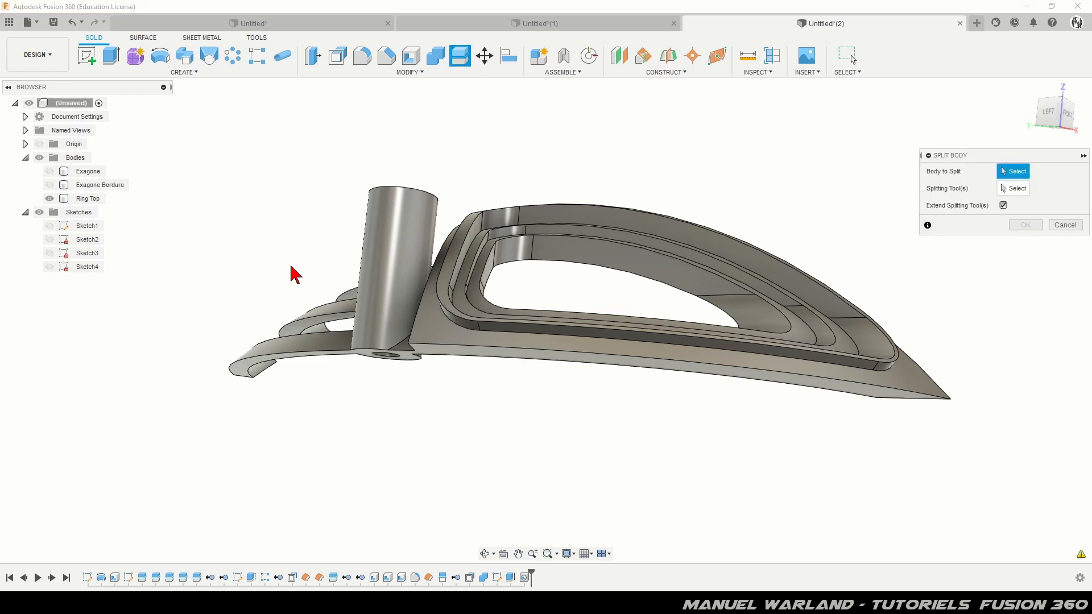
left_click(396, 249)
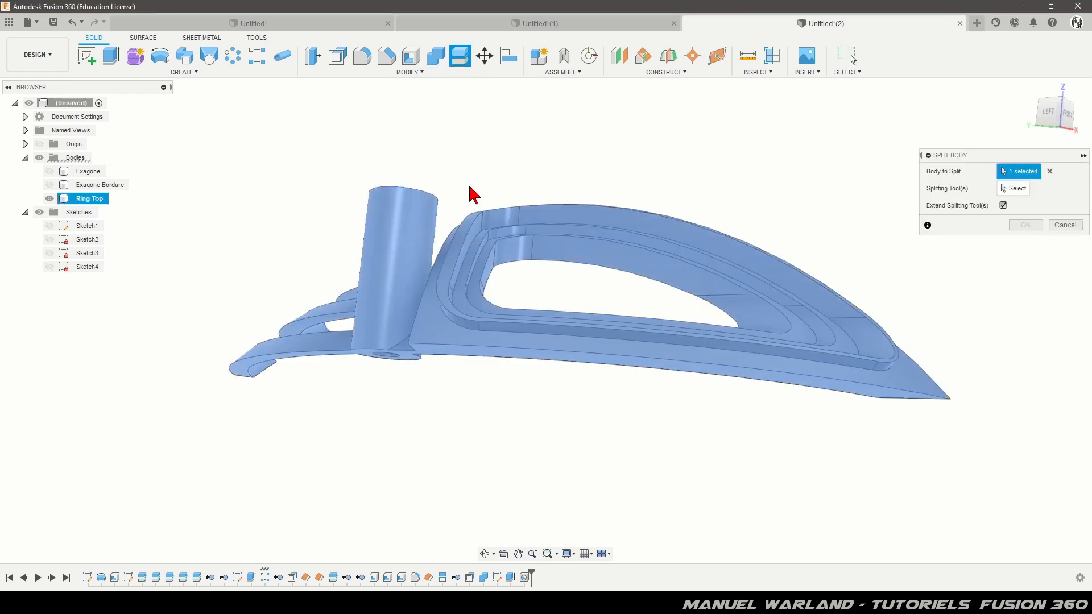
left_click(1015, 188)
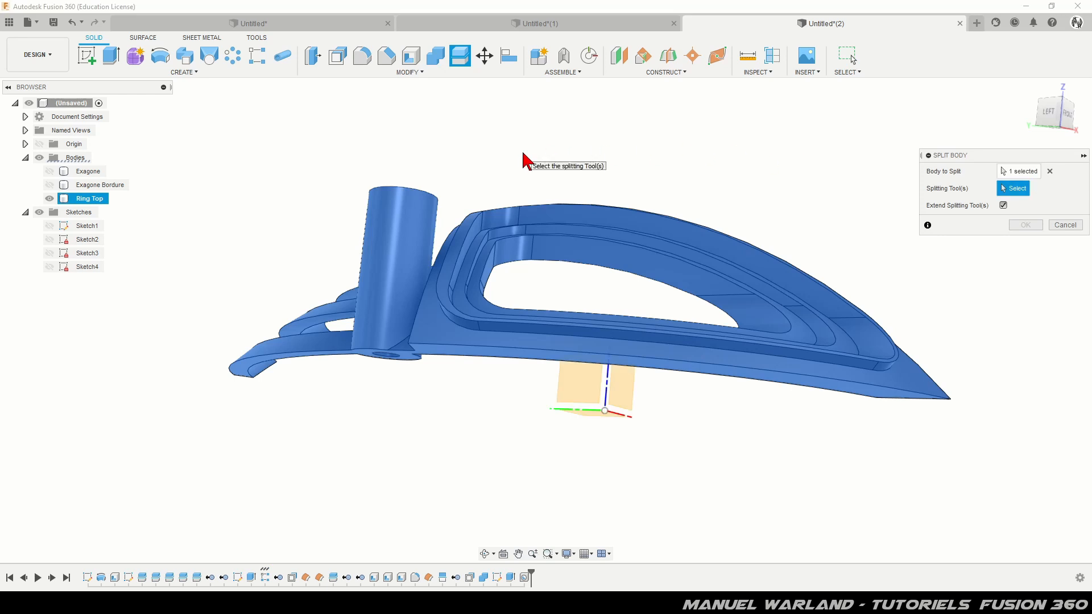
left_click(460, 256)
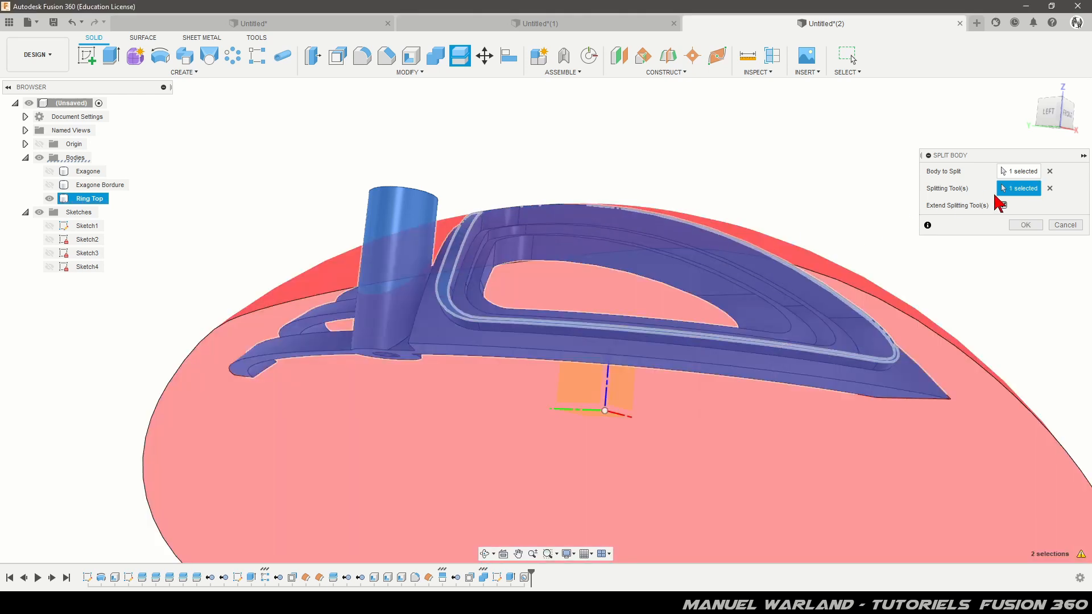
left_click(1026, 225)
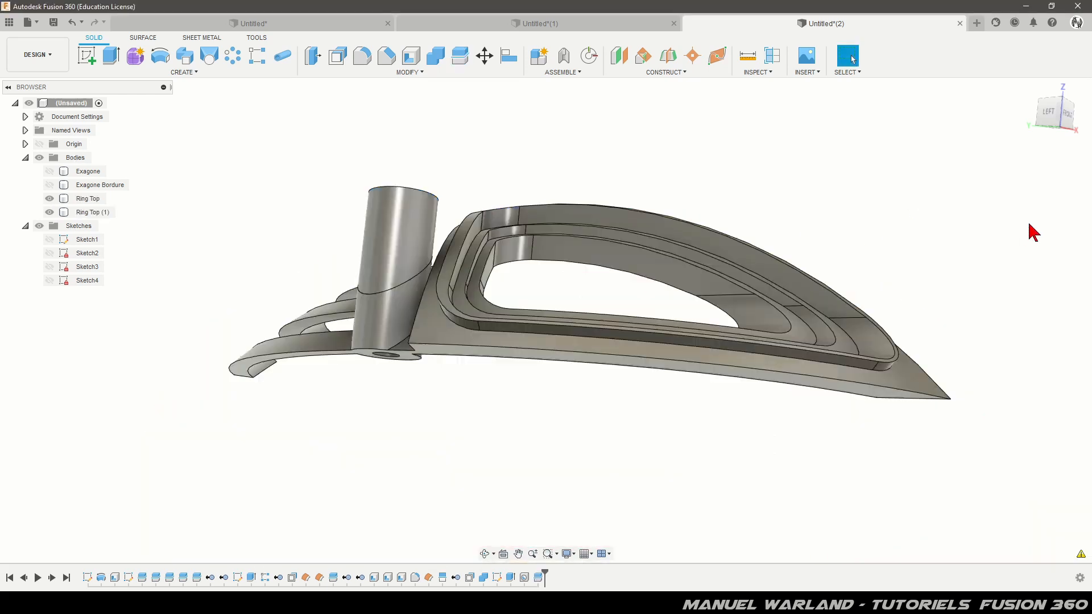
Remove the cut-off upper part of the cylinder with the Remove command and check the trimmed screw post.
left_click(413, 235)
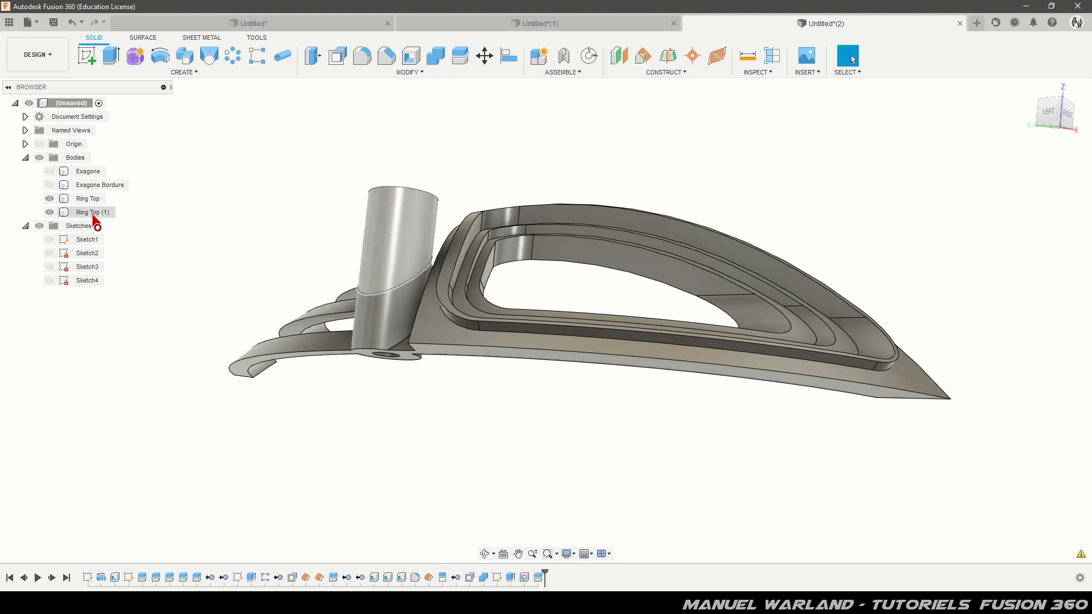
right_click(93, 214)
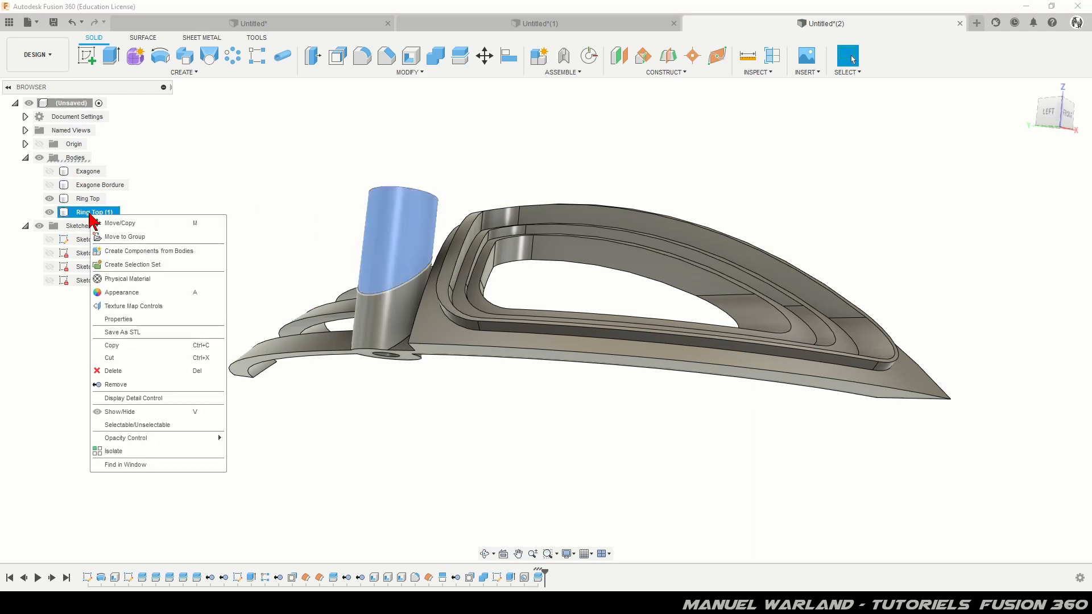
left_click(116, 384)
mouse_move(266, 446)
middle_mouse_down("shift")
mouse_move(307, 421)
mouse_move(324, 458)
mouse_move(251, 441)
mouse_move(358, 453)
mouse_move(250, 456)
mouse_move(275, 443)
mouse_move(273, 453)
middle_mouse_up("shift")
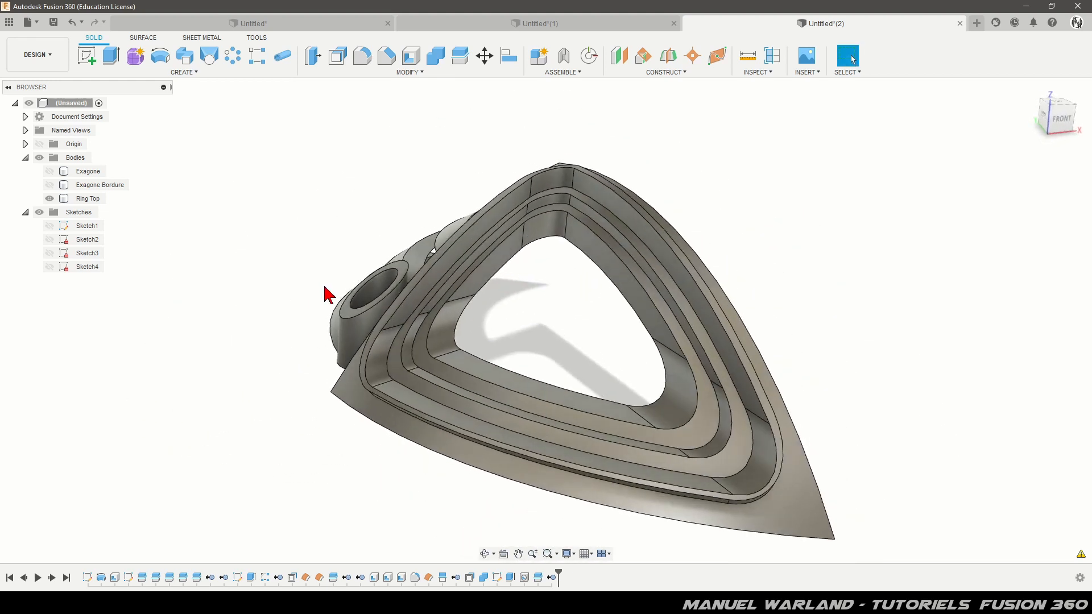
Set up a circular pattern of type Features with the screw post's extrude, hole and body split as objects.
left_click(393, 287)
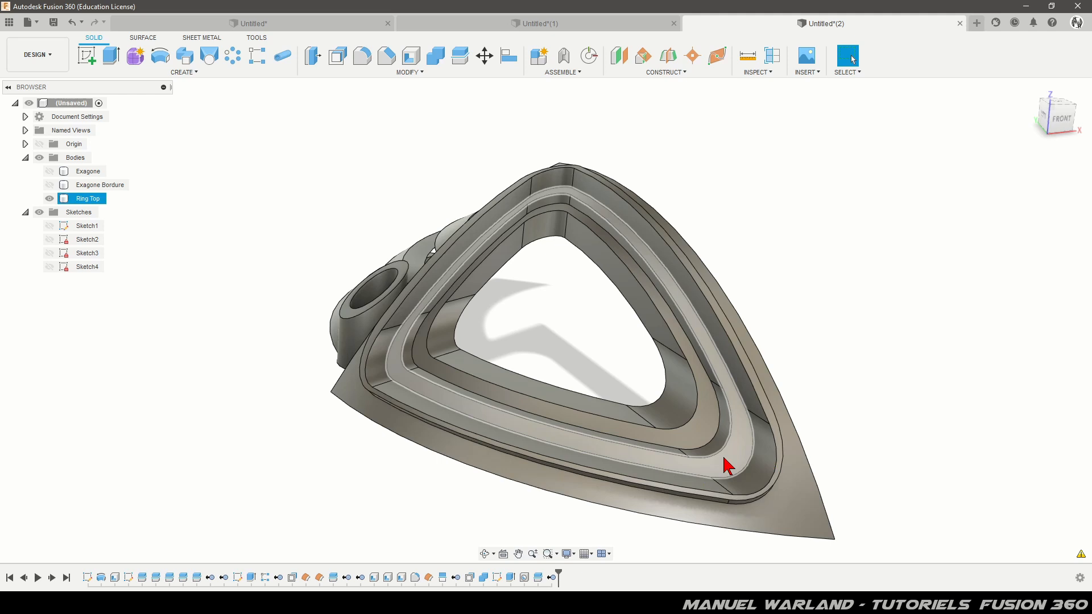
key("Escape")
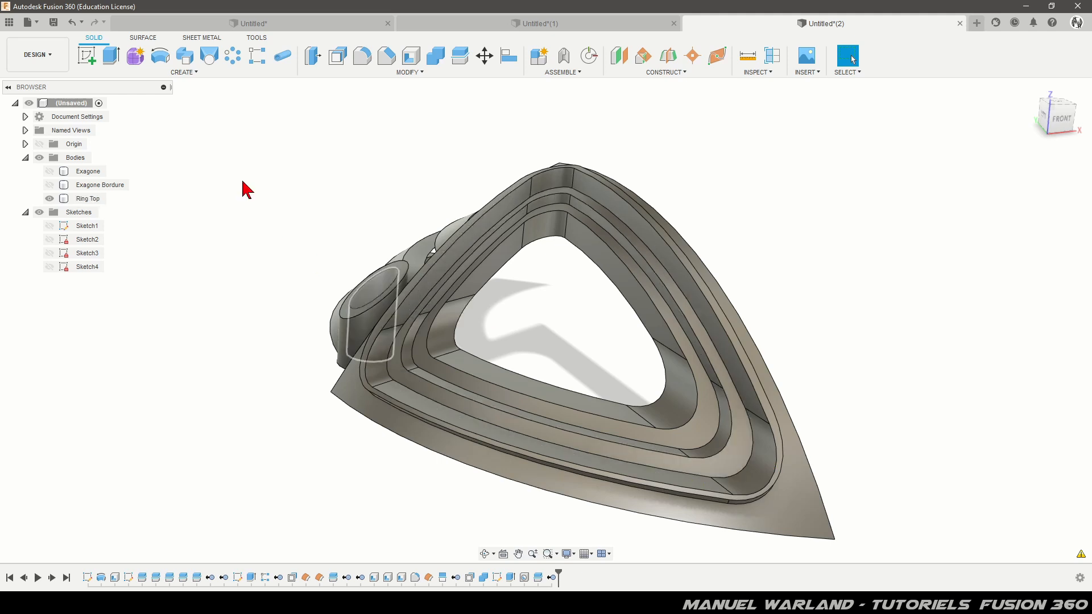
left_click(233, 55)
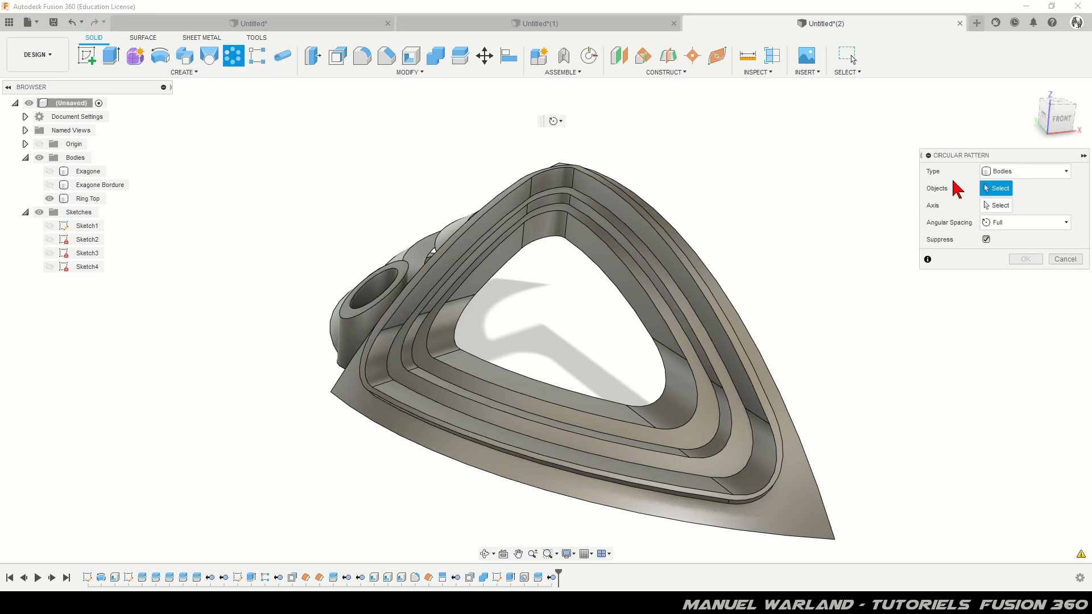
left_click(1017, 171)
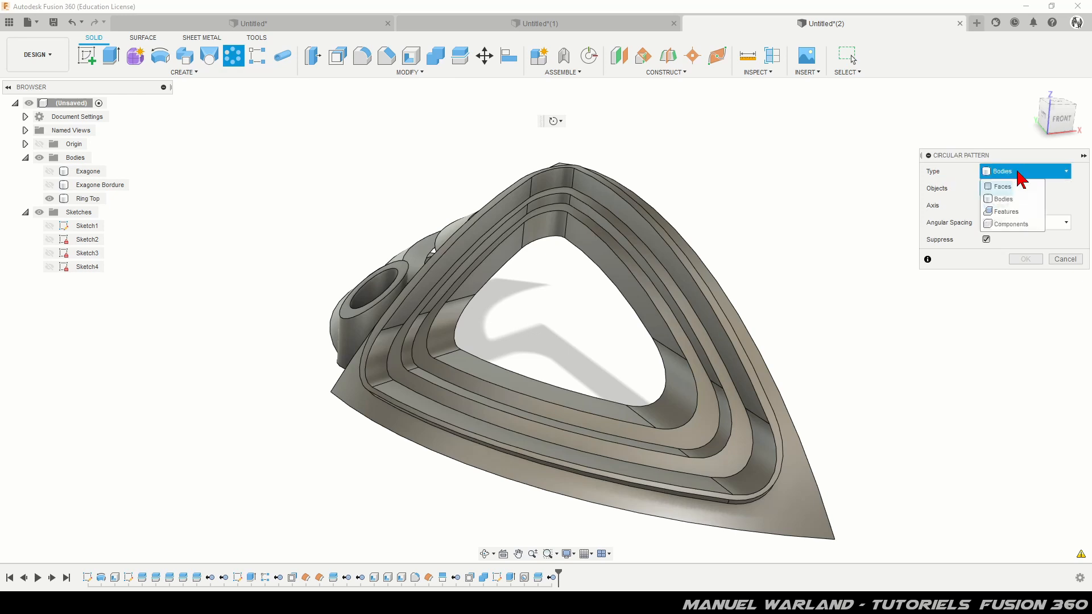
left_click(1009, 212)
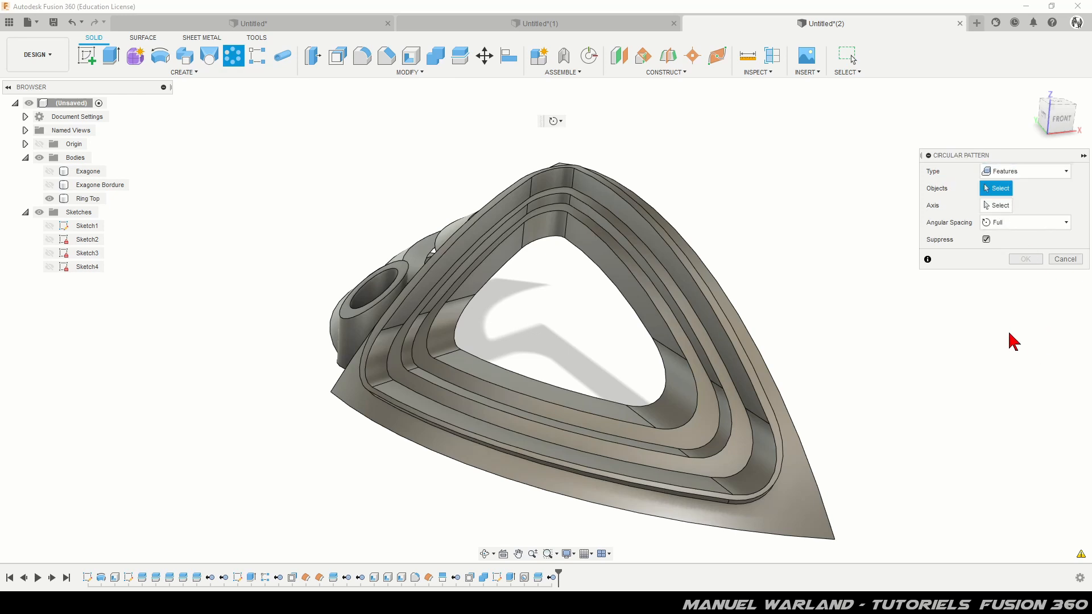
left_click(510, 577)
left_click(524, 577)
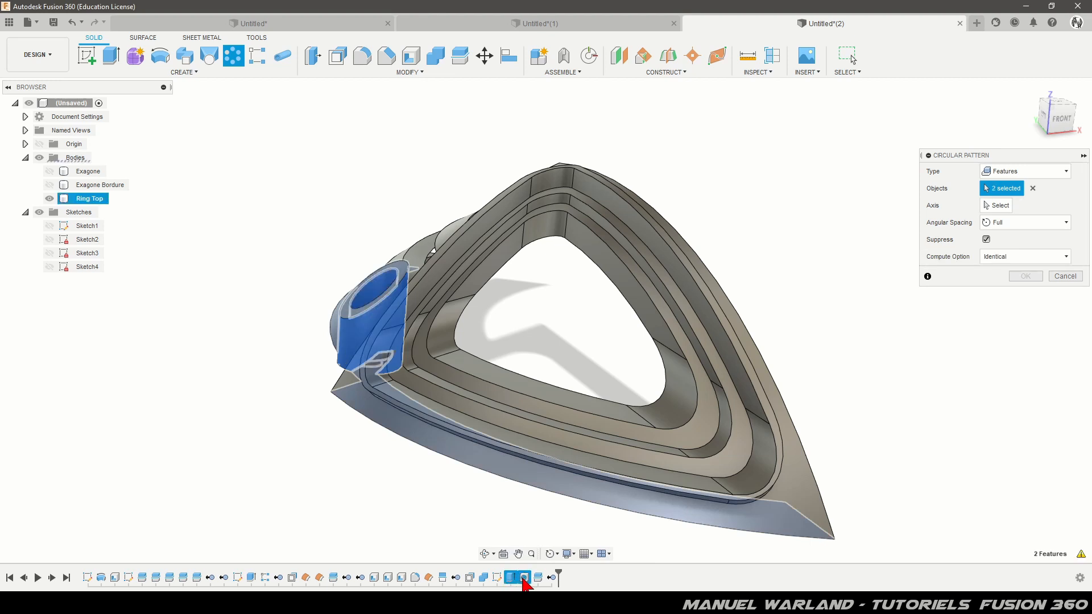
left_click(538, 578)
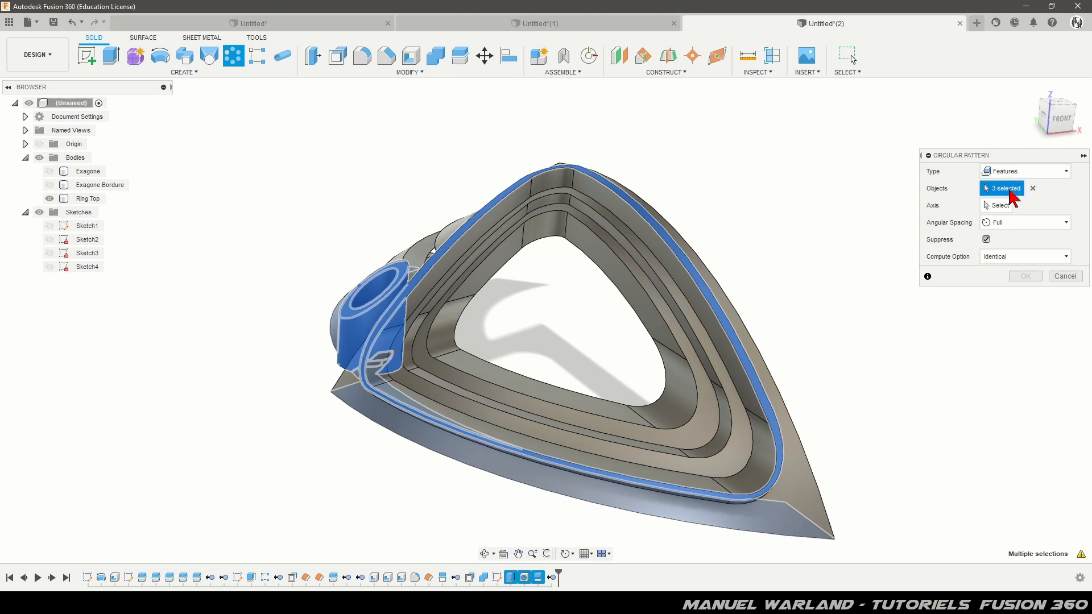
Pattern the selected features about the vertical Z axis with Angle spacing, a total angle of 60 degrees and quantity 2.
left_click(996, 207)
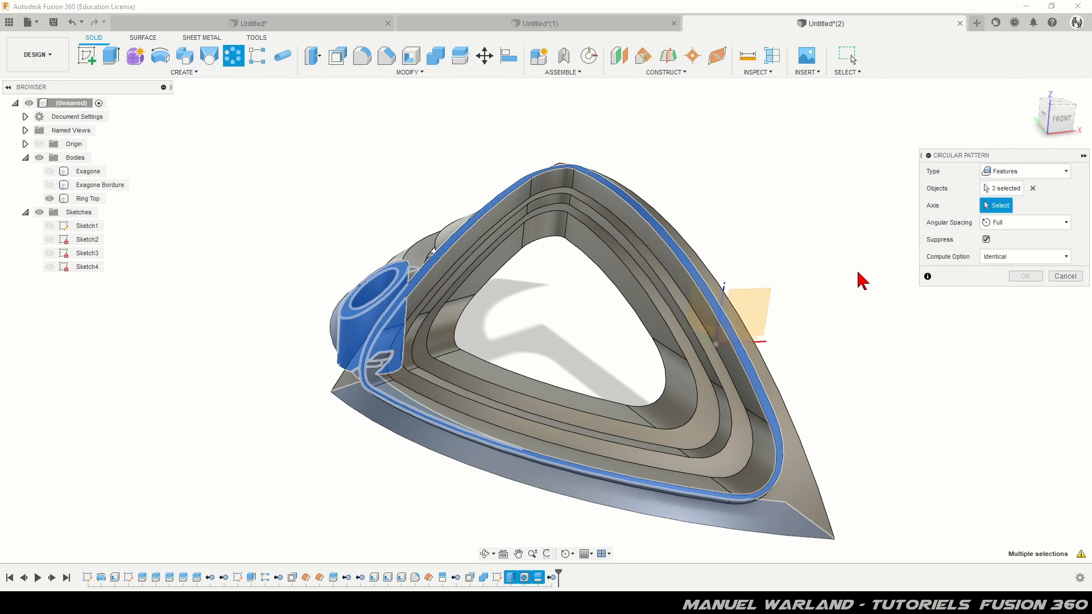
middle_click_drag(850, 420, 823, 411, "shift")
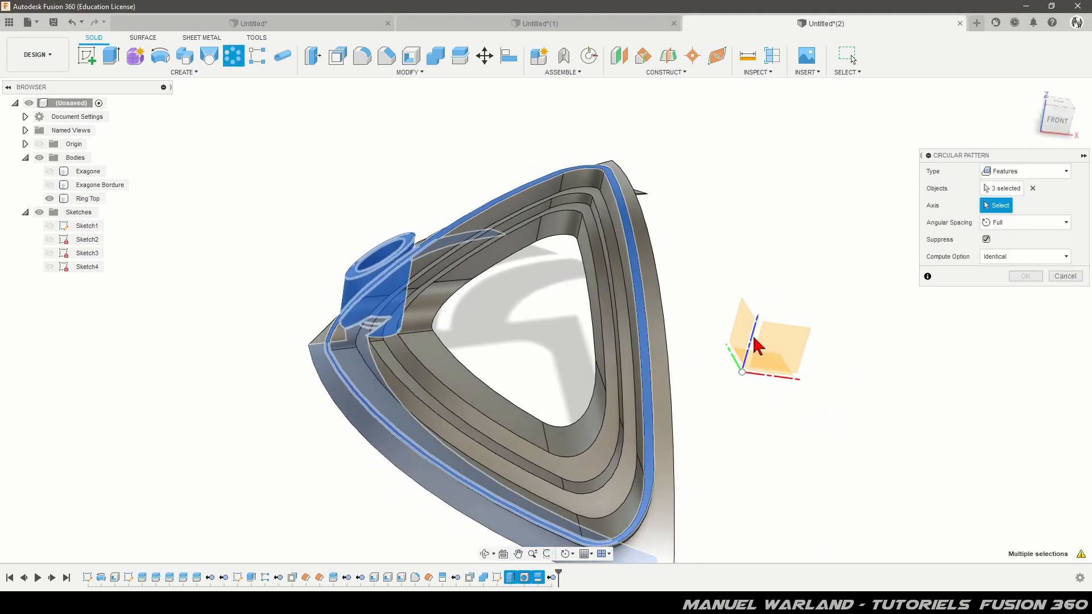
left_click(752, 332)
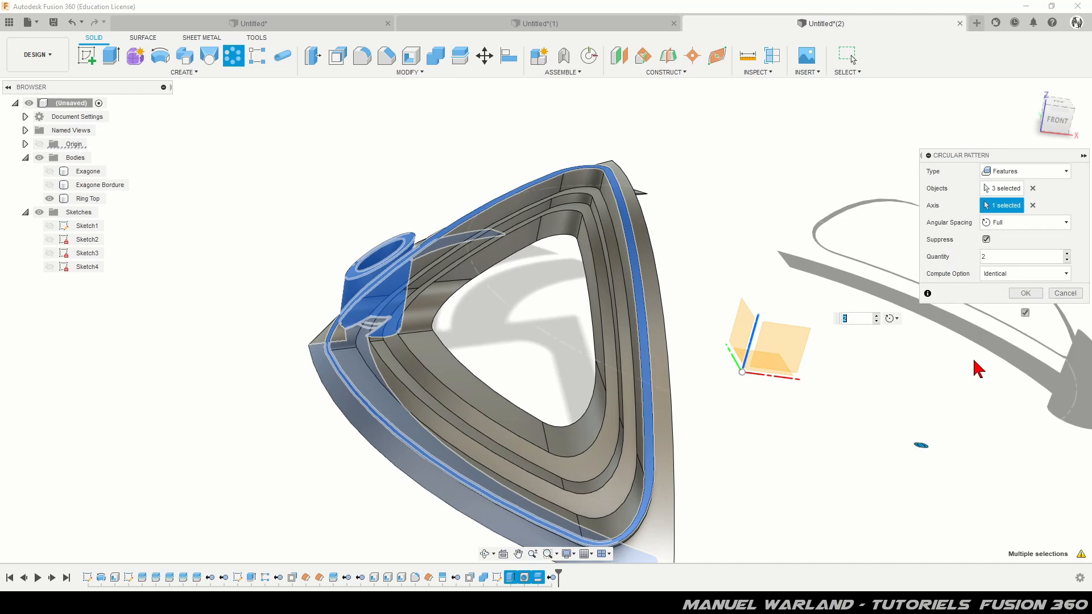
left_click(1008, 225)
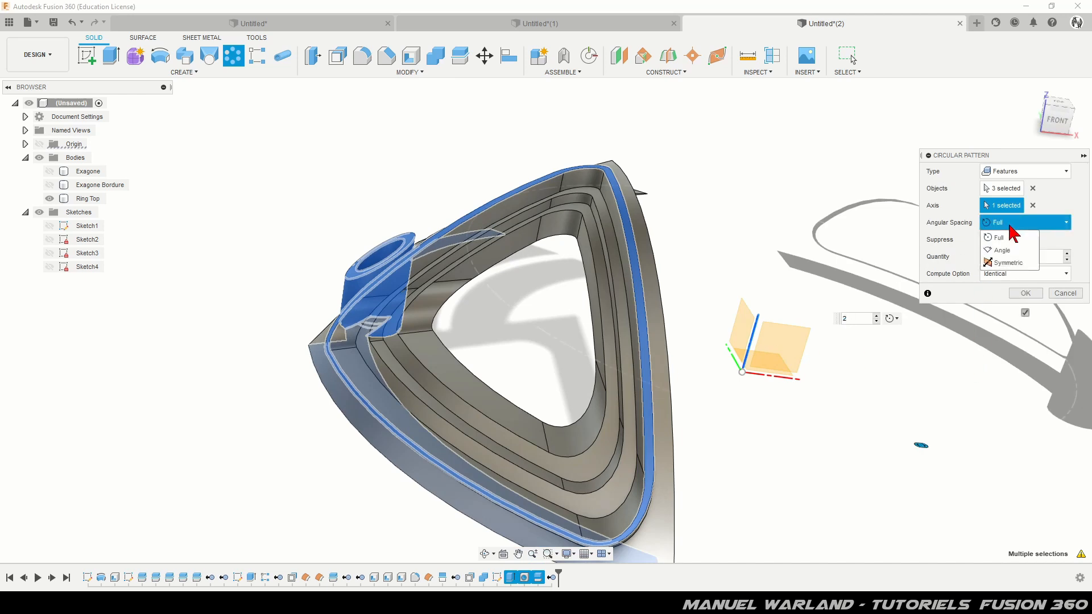
left_click(1016, 250)
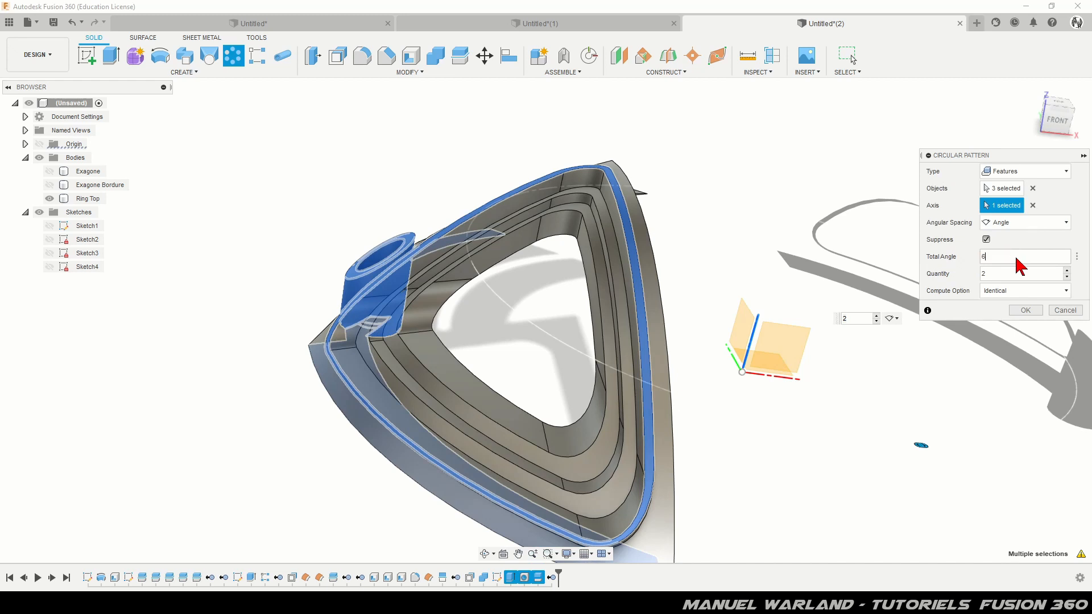
key("Return")
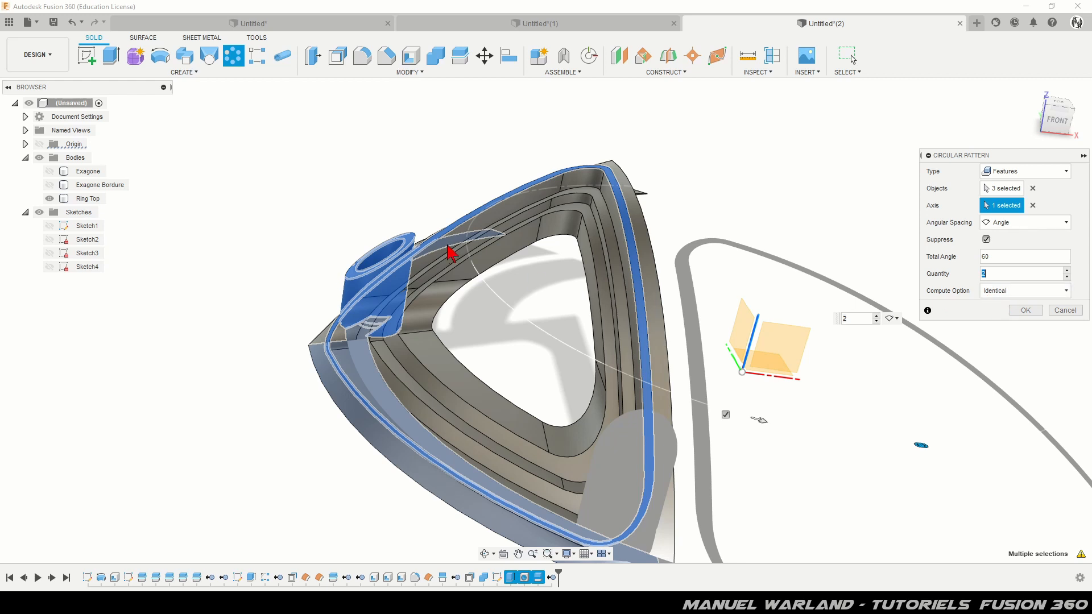
left_click(1026, 311)
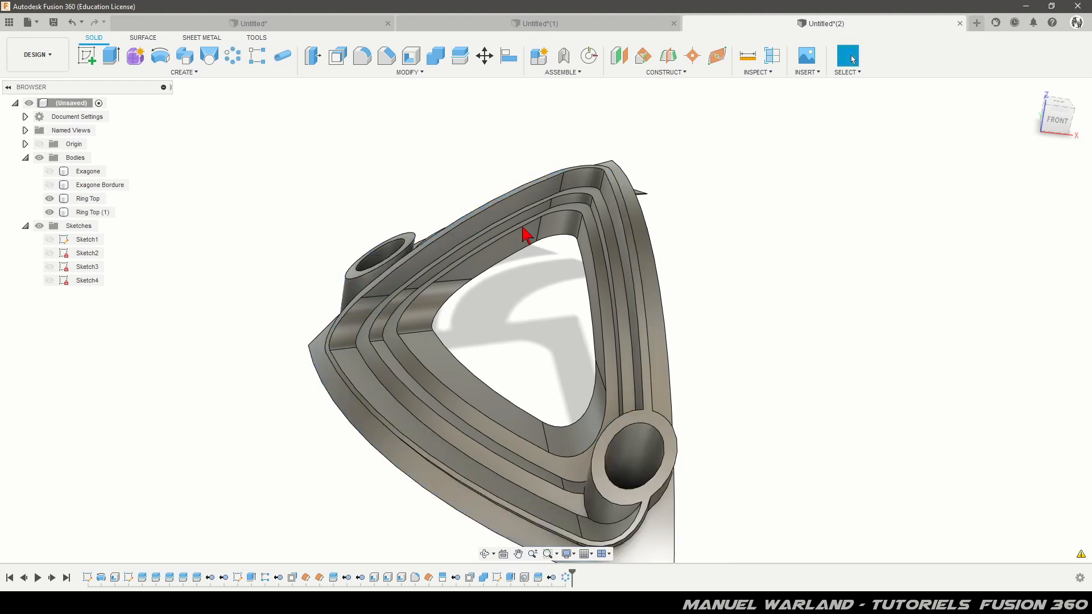
Remove the extra Ring Top (1) body with the Remove command.
left_click(86, 212)
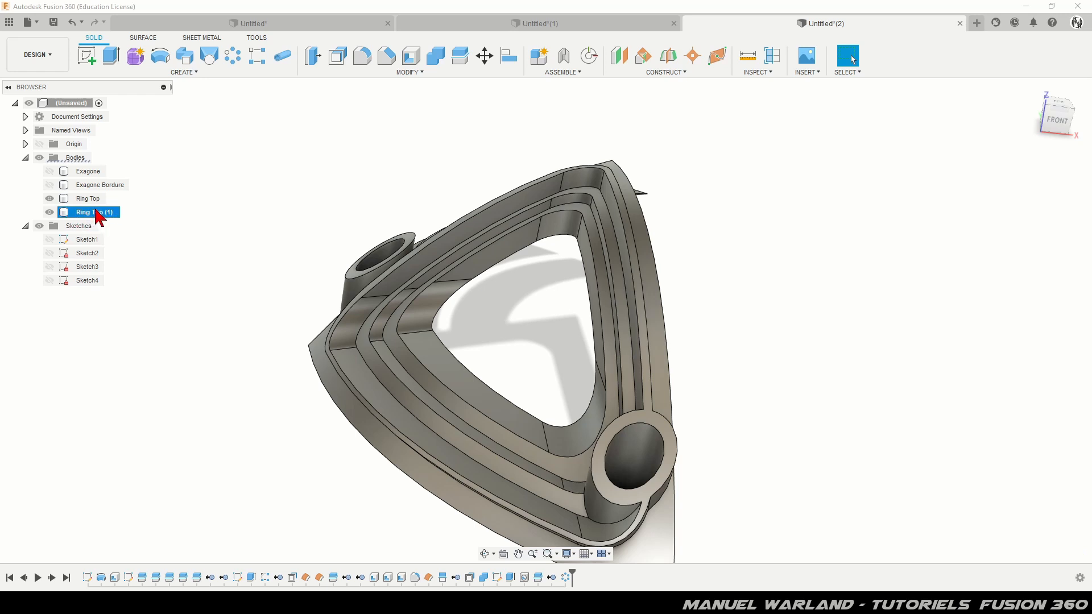
right_click(90, 218)
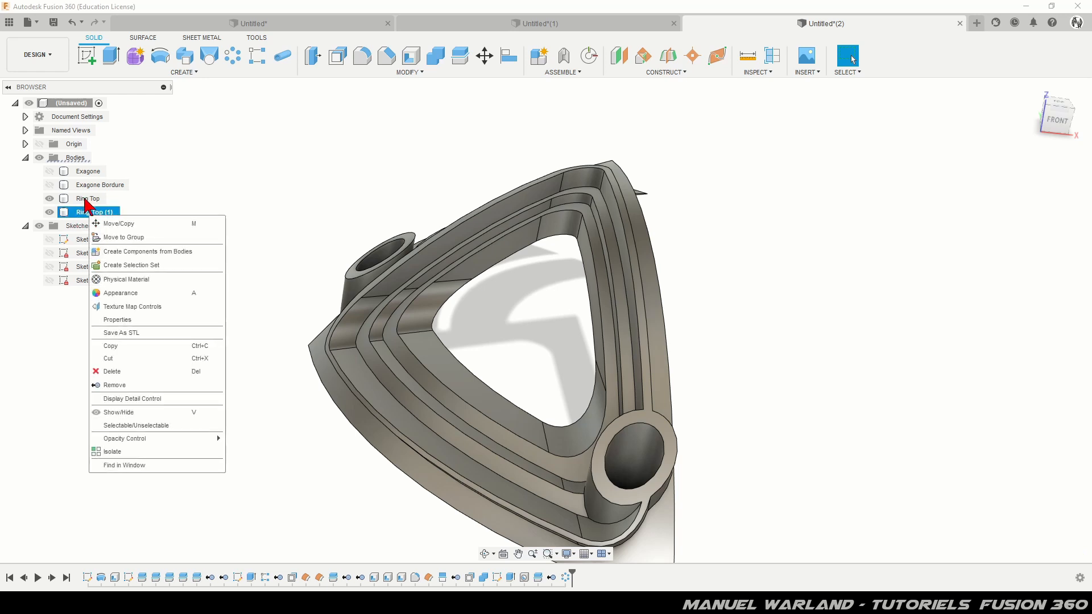
left_click(84, 199)
left_click(85, 212)
right_click(85, 213)
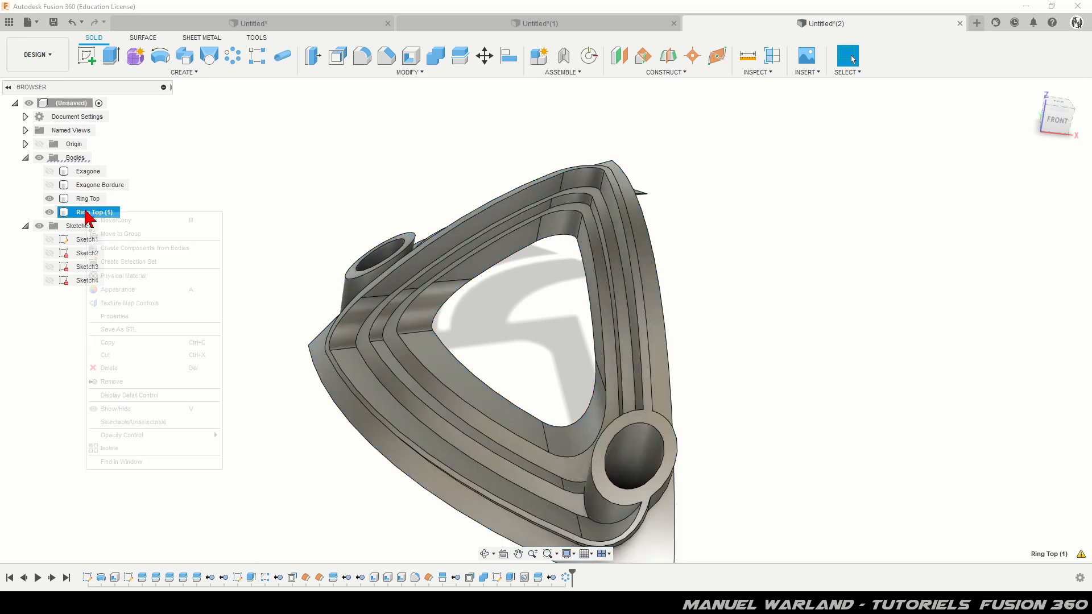
left_click(127, 382)
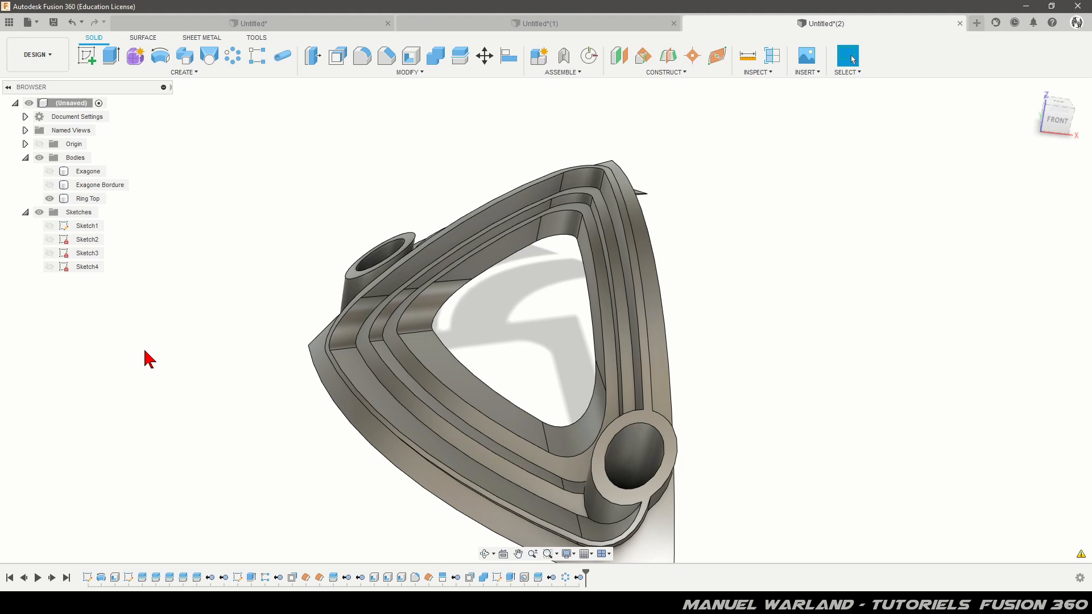
Show the Exagone body and Sketch2, and hide the Ring Top body.
left_click(53, 172)
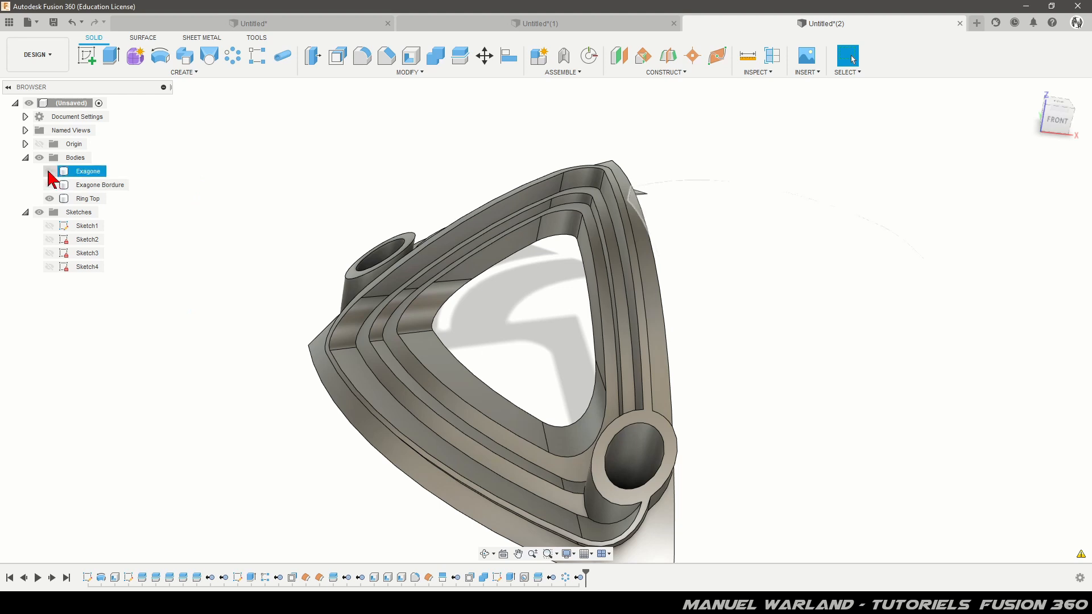
left_click(49, 171)
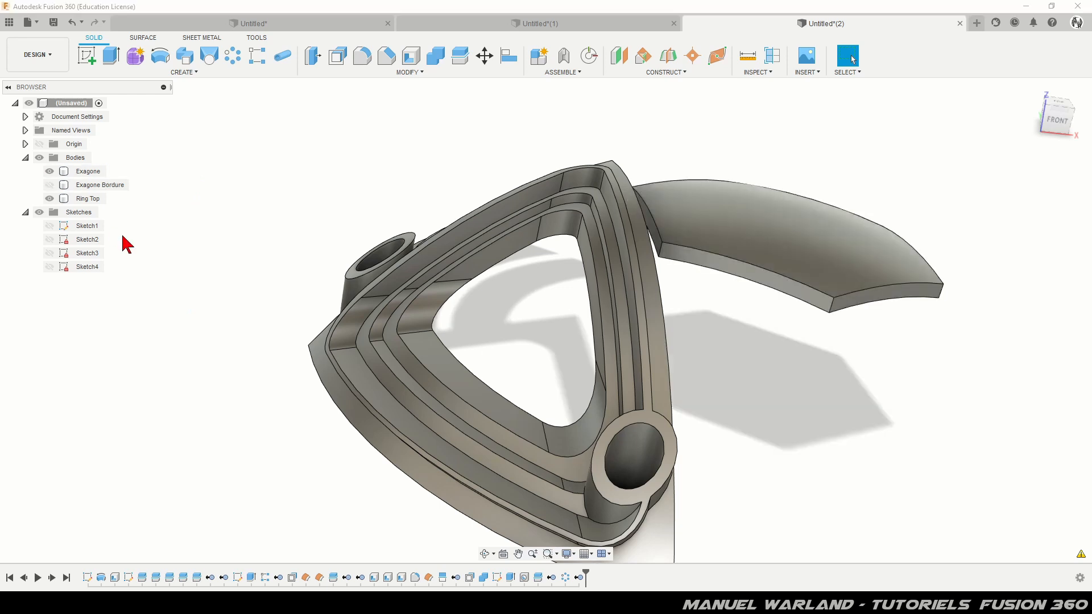
middle_click_drag(189, 311, 159, 307, "shift")
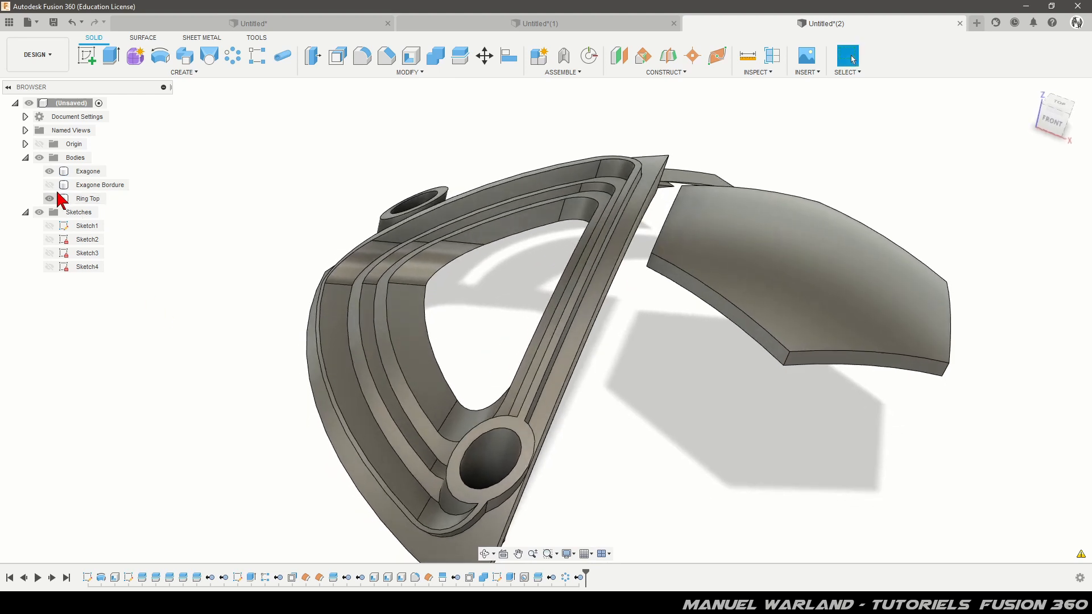
left_click(52, 199)
left_click(49, 198)
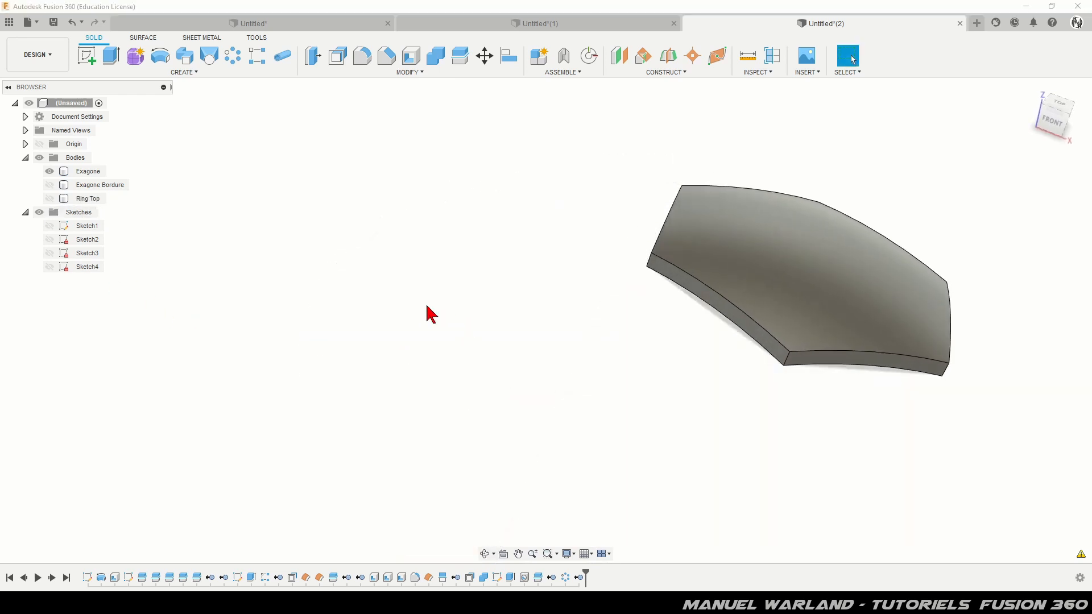
scroll(320, 196, "down", 1)
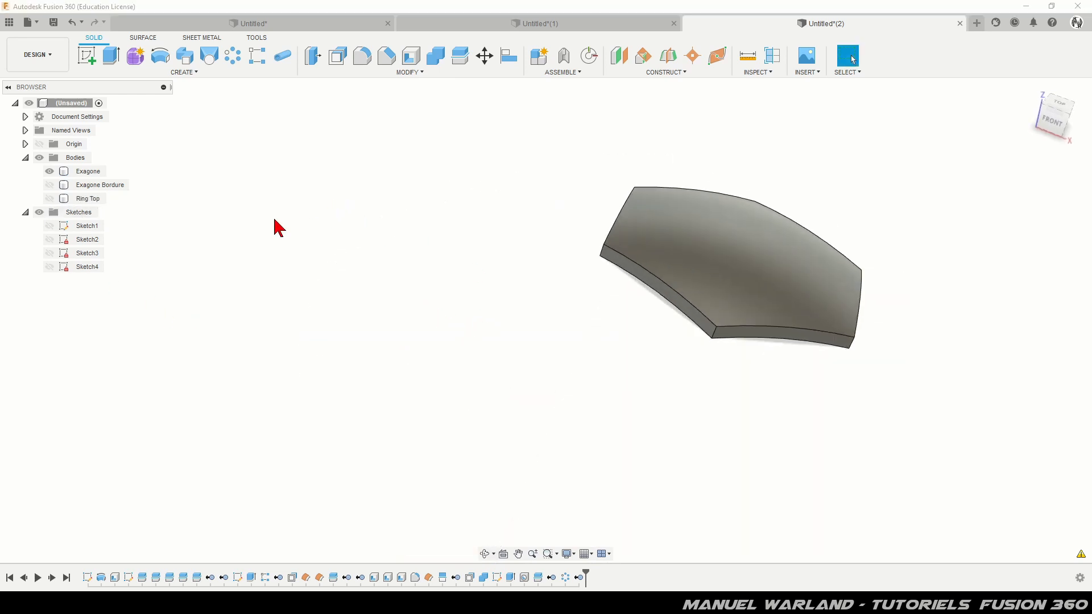
left_click(52, 239)
left_click(49, 240)
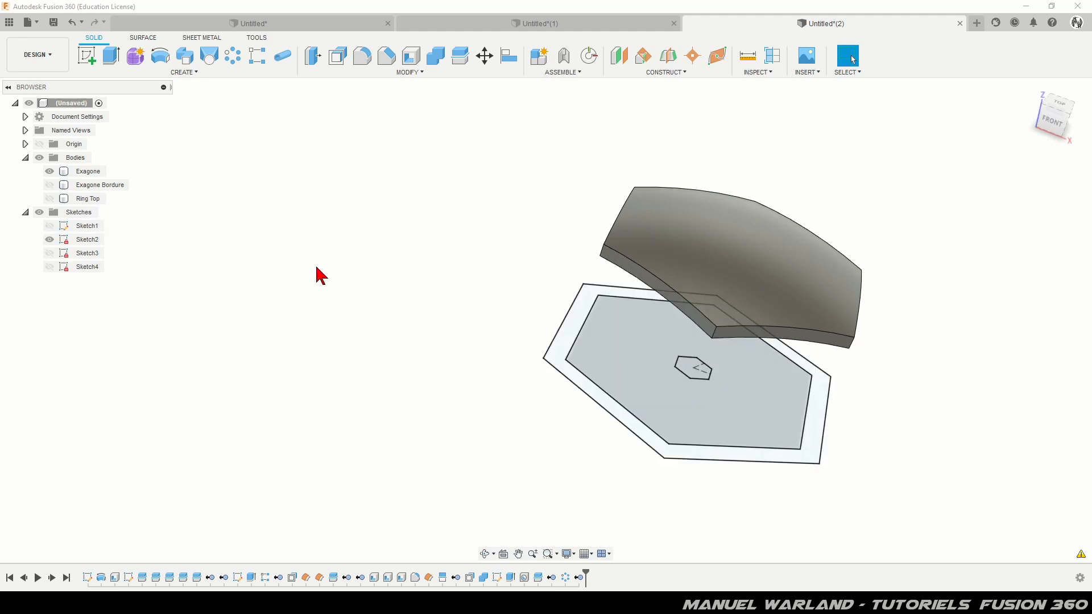
Extrude the small central hexagon of Sketch2 as a cut with extent All through the Exagone body.
mouse_move(317, 267)
middle_mouse_down("shift")
mouse_move(360, 317)
mouse_move(307, 268)
middle_mouse_up("shift")
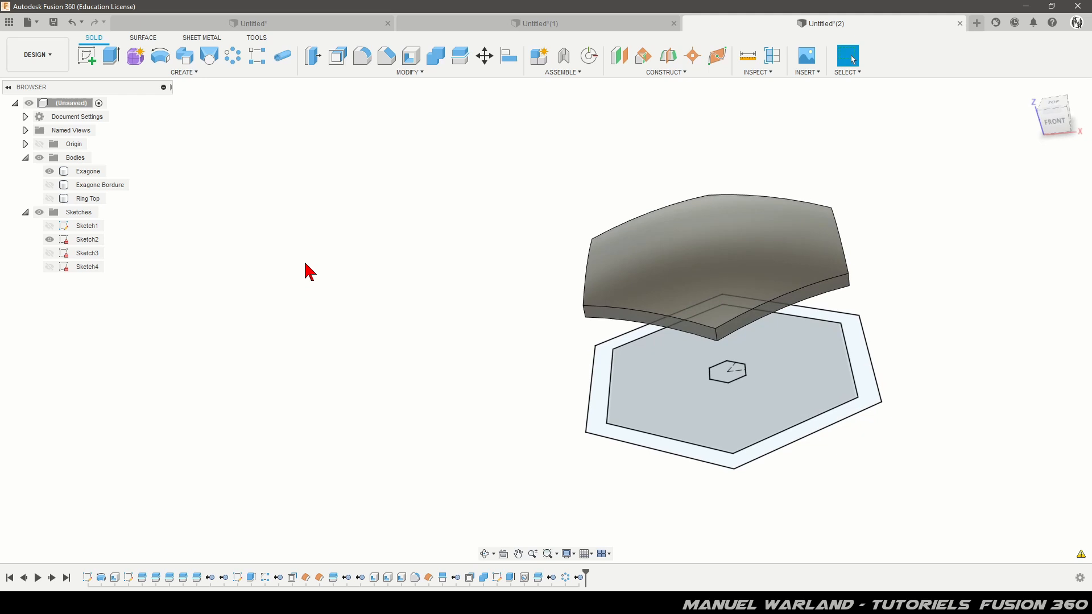
left_click(117, 57)
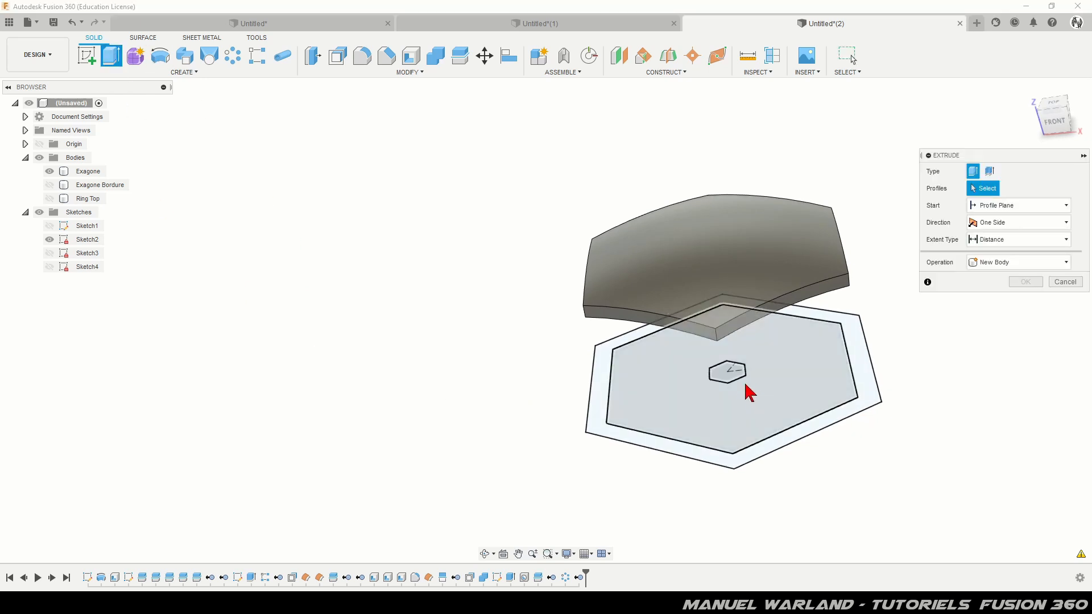
left_click(726, 372)
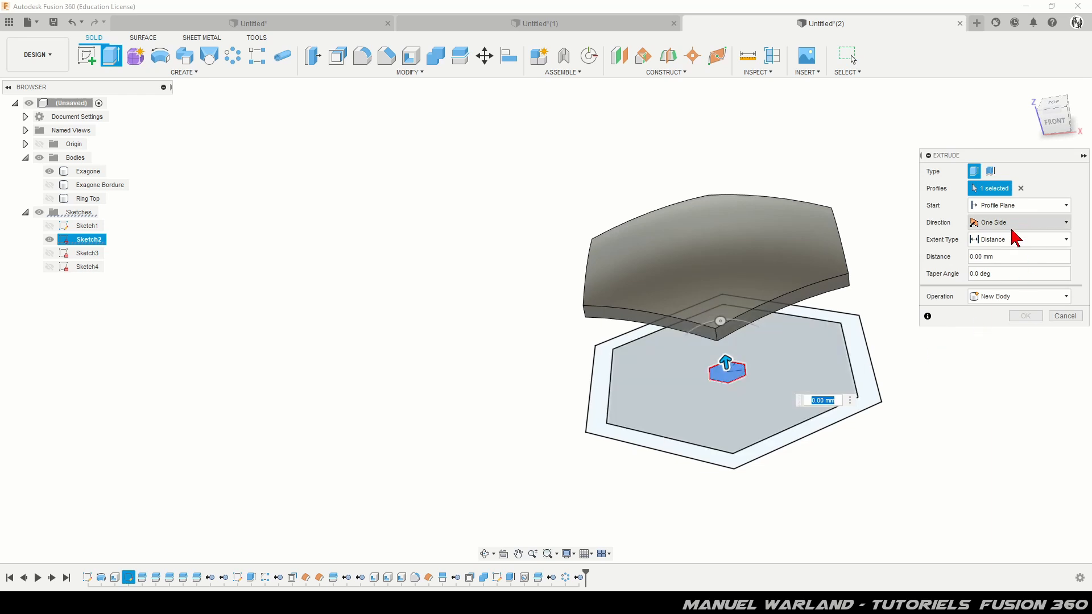
left_click(1016, 238)
left_click(995, 284)
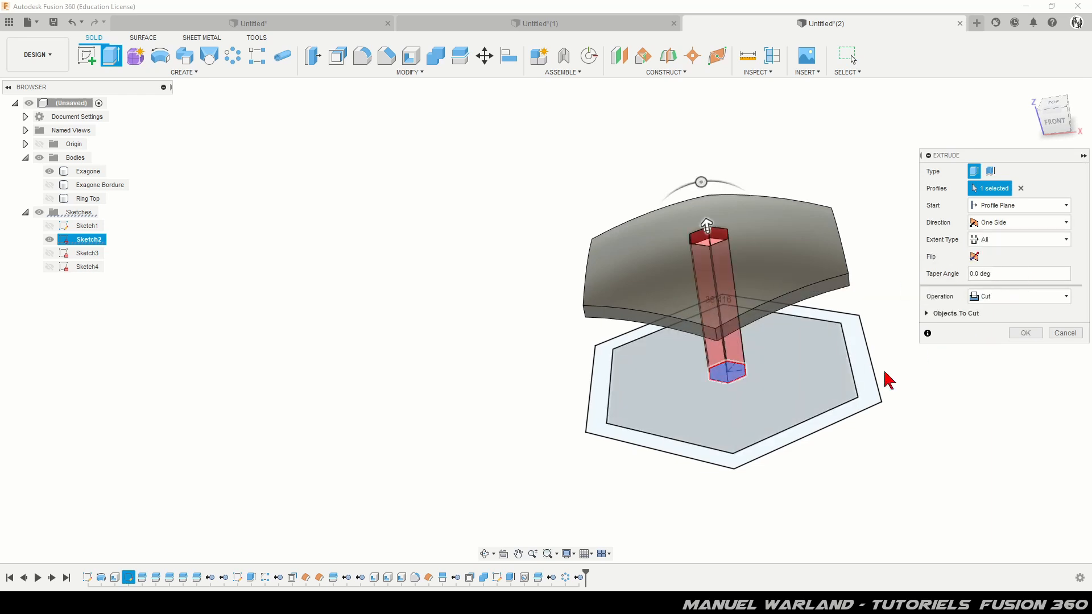
left_click(1029, 333)
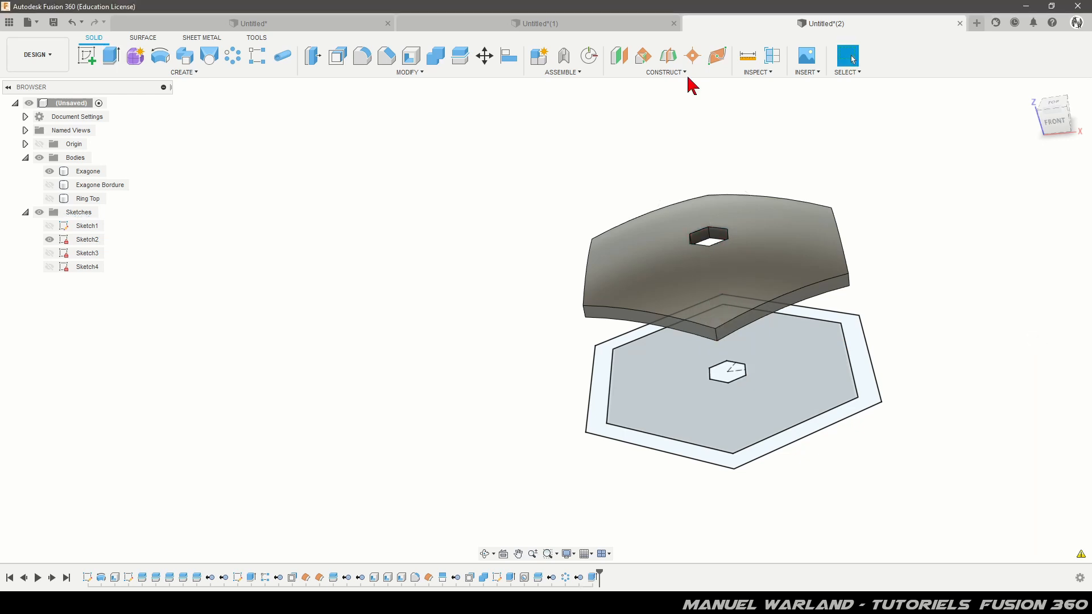
Start a Rectangular Pattern of the hexagonal cut feature, using the two construction lines at the centre of Sketch2 as directions.
left_click(256, 60)
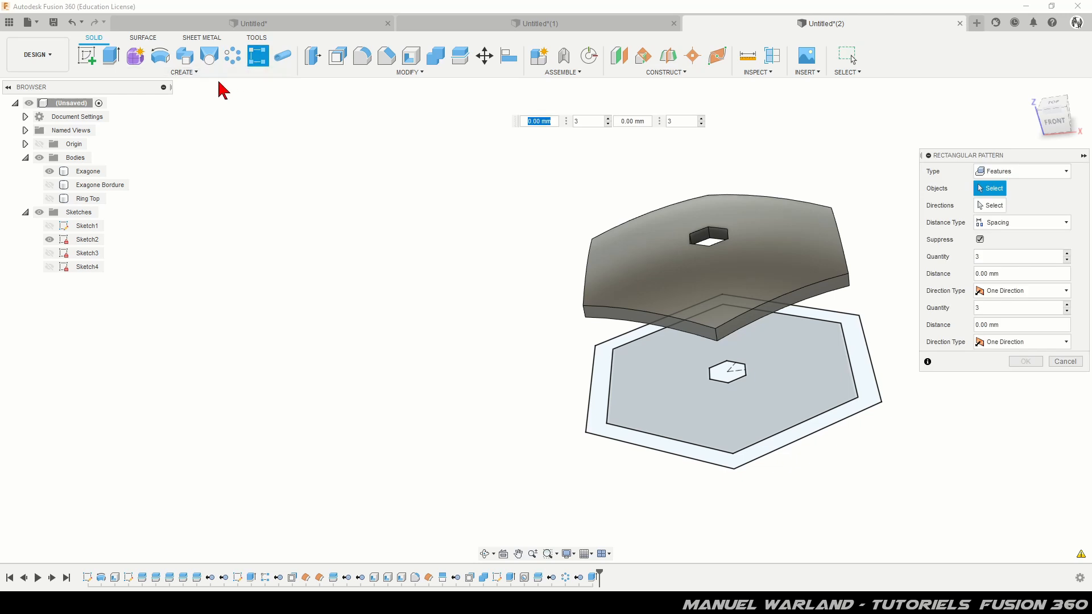
left_click(1021, 172)
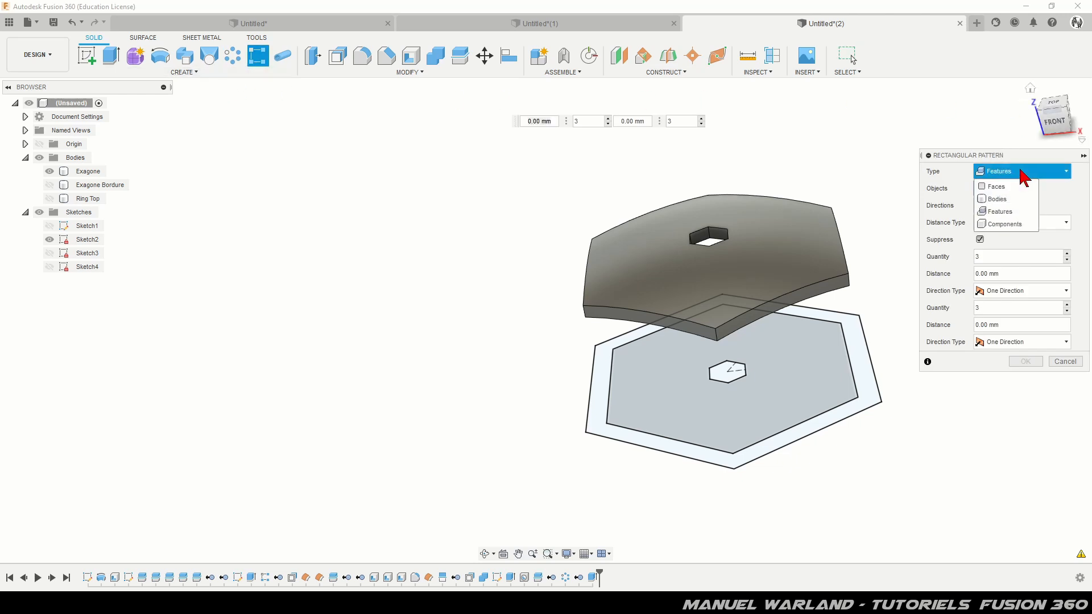
left_click(1016, 213)
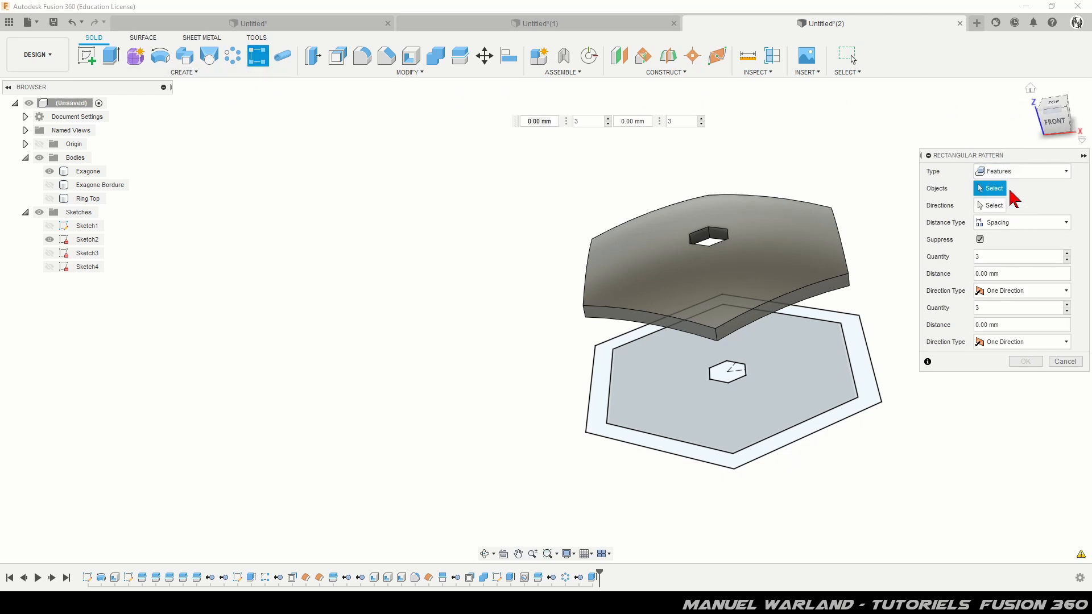
left_click(707, 242)
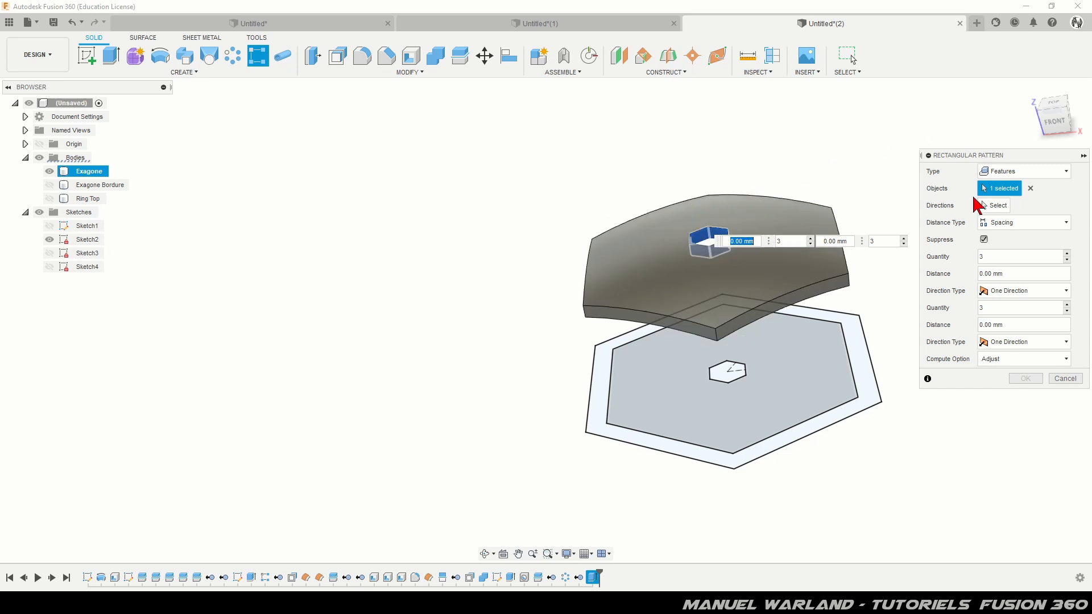
left_click(996, 207)
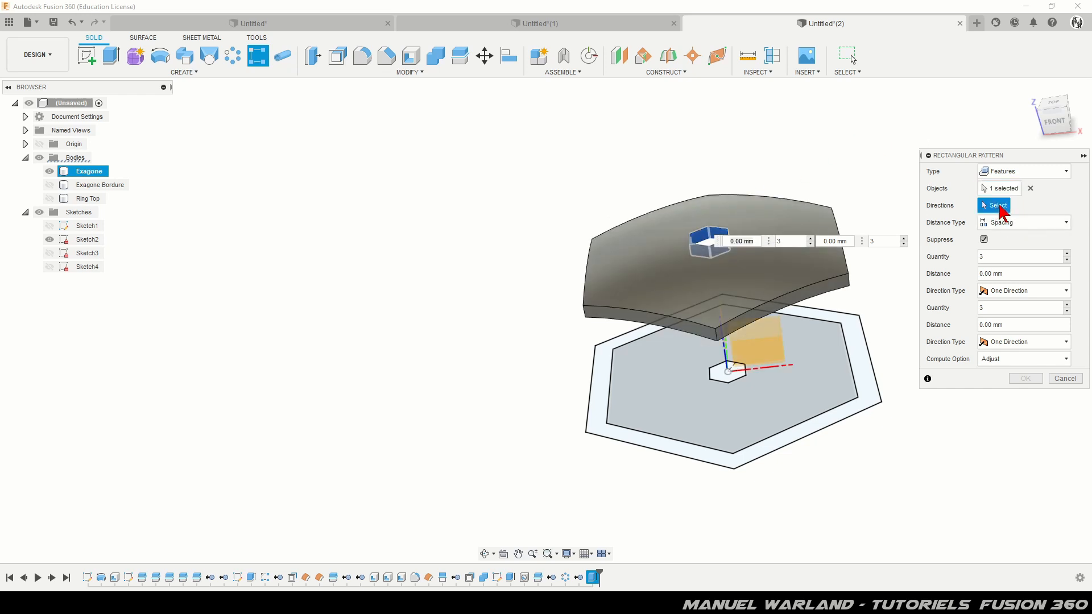
scroll(750, 401, "up", 6)
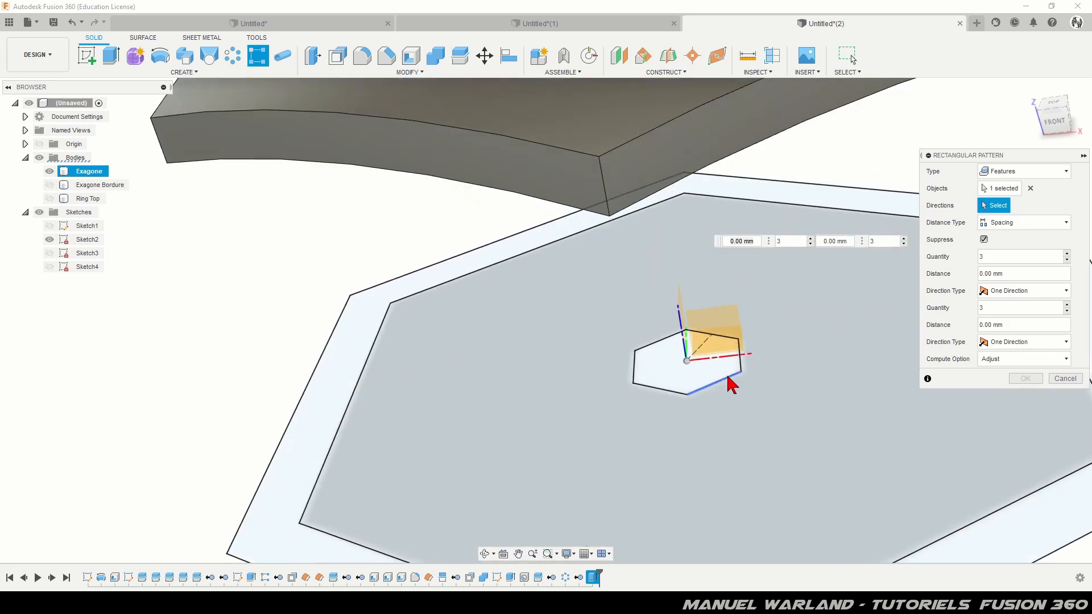
scroll(727, 383, "up", 2)
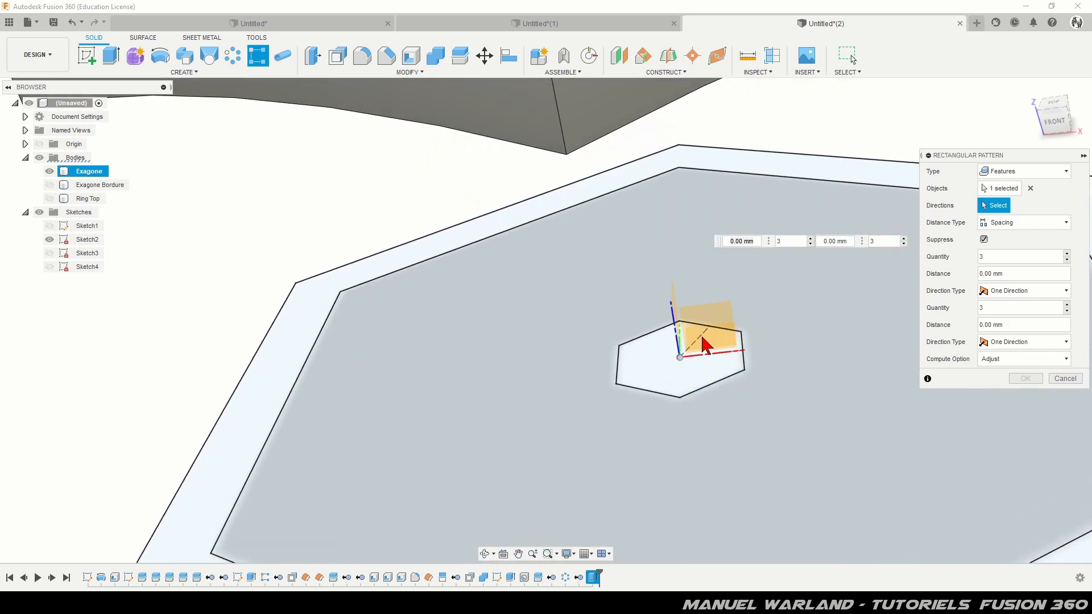
left_click(703, 341)
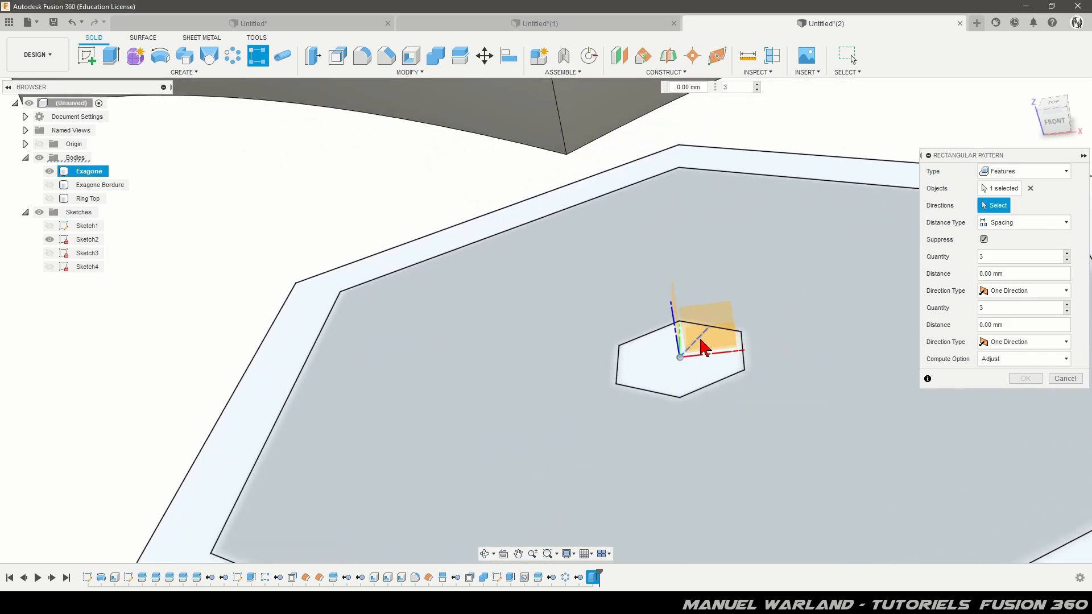
left_click(735, 354)
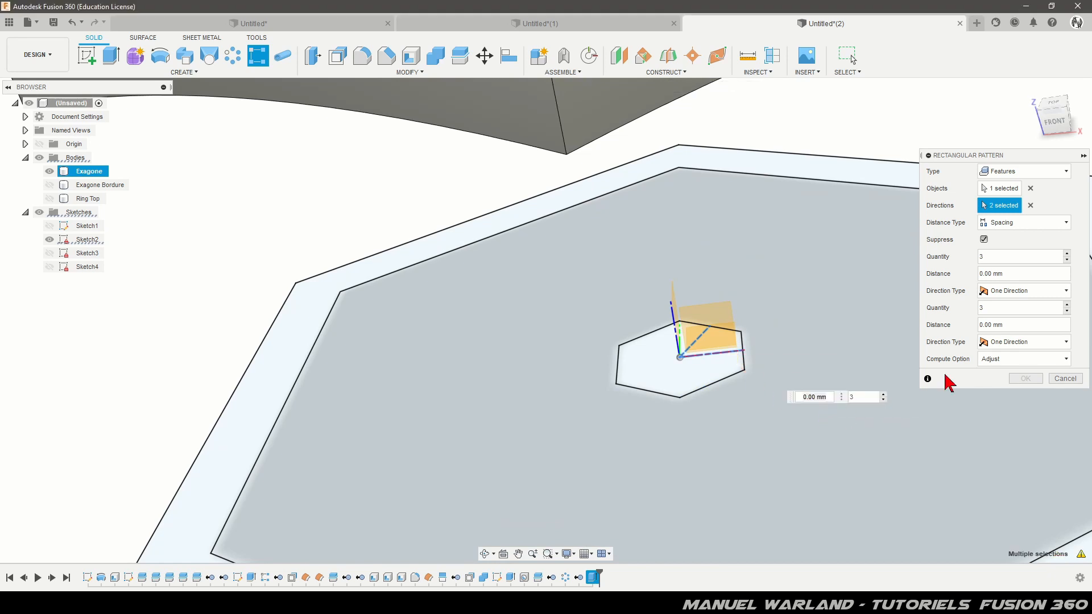
Set the first pattern direction to Spacing with quantity 10, distance 11 mm and Symmetric direction type.
left_click(1010, 224)
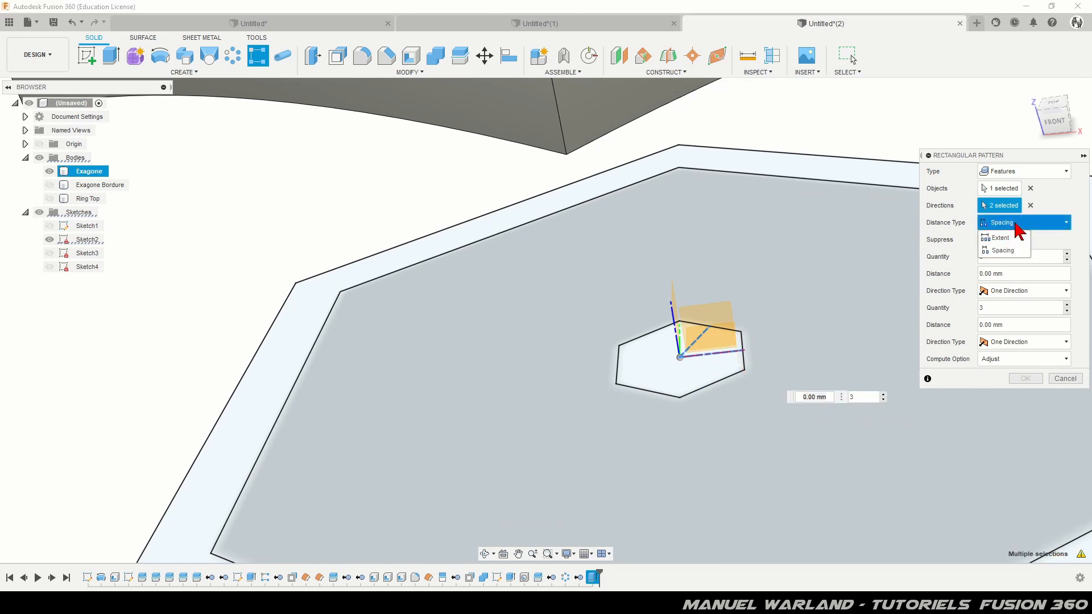
left_click(1033, 228)
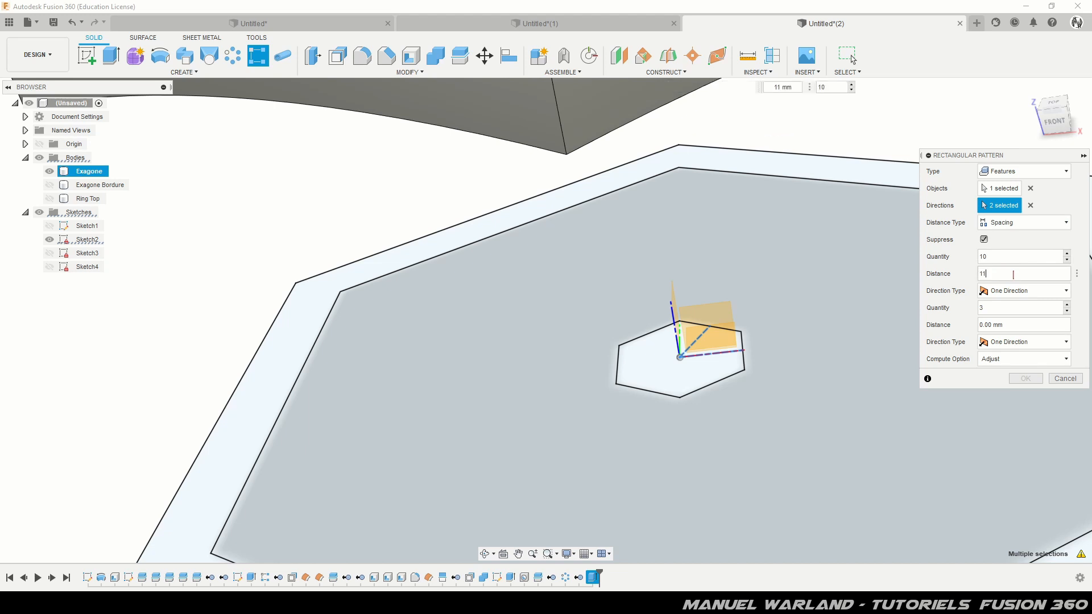
left_click(1025, 291)
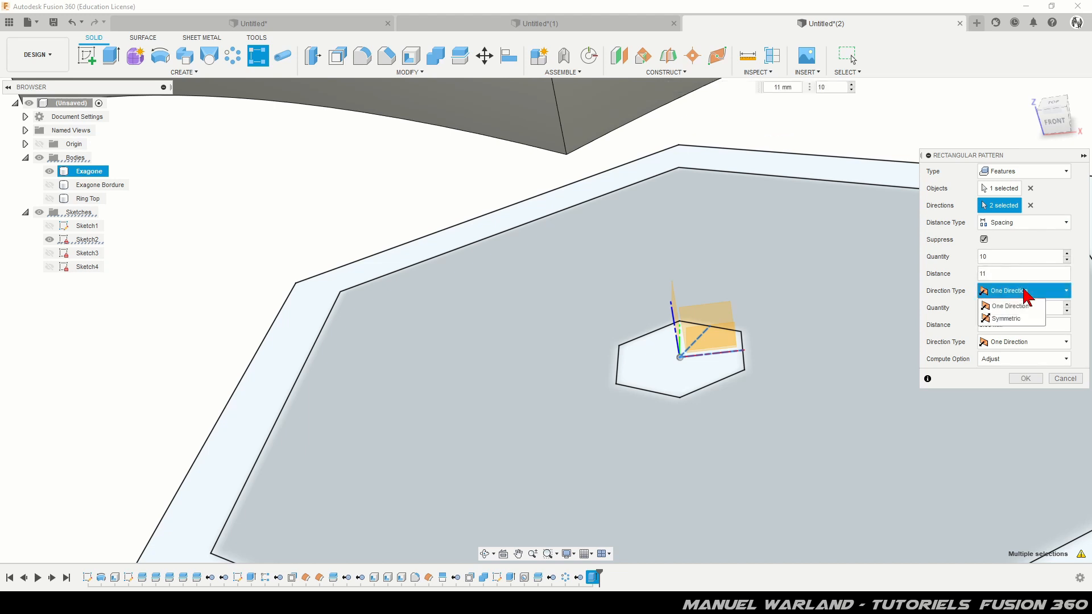
left_click(1010, 319)
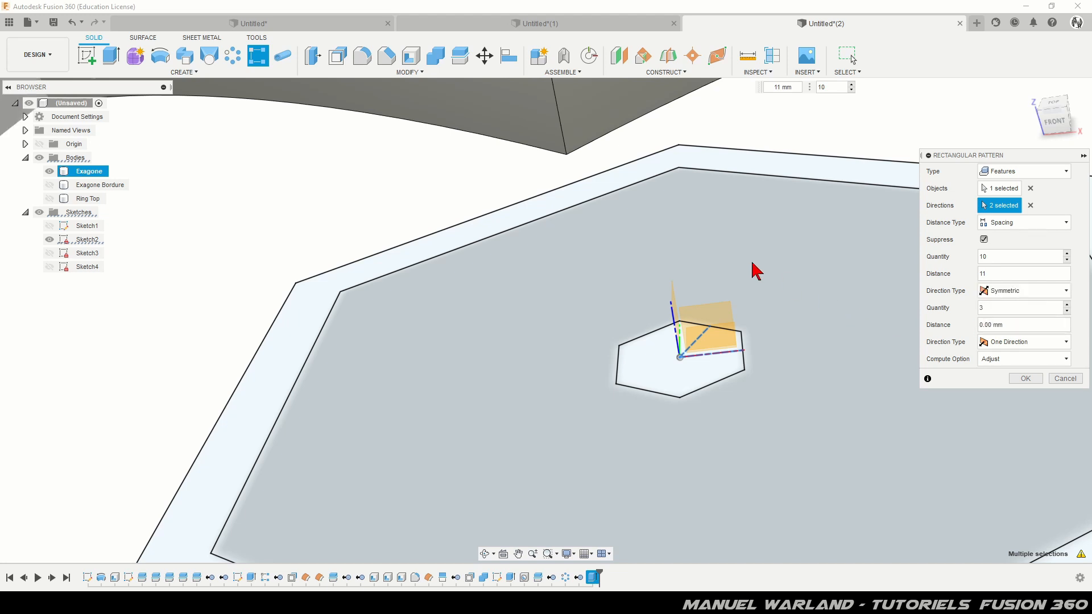
Set the second pattern direction to quantity 10, distance 11 mm and Symmetric, and create the hole pattern.
scroll(644, 270, "down", 5)
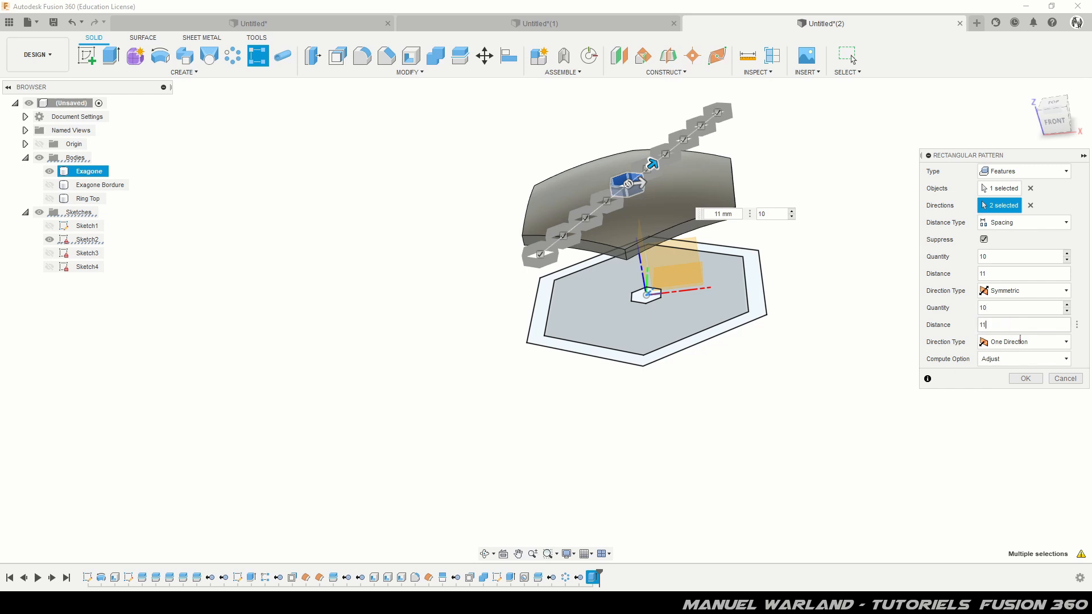
left_click(1042, 343)
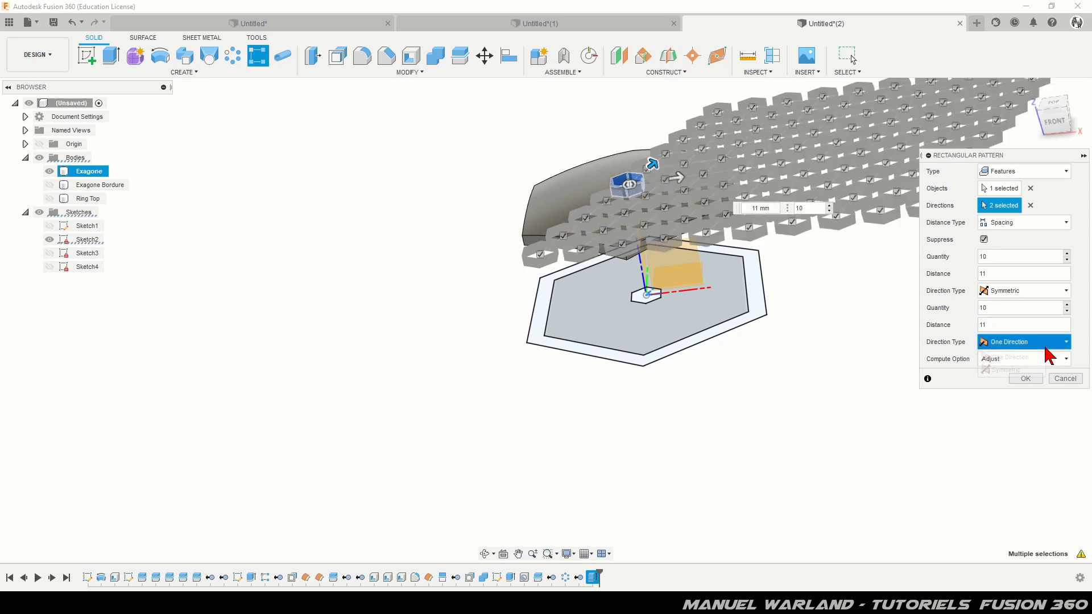
left_click(1003, 370)
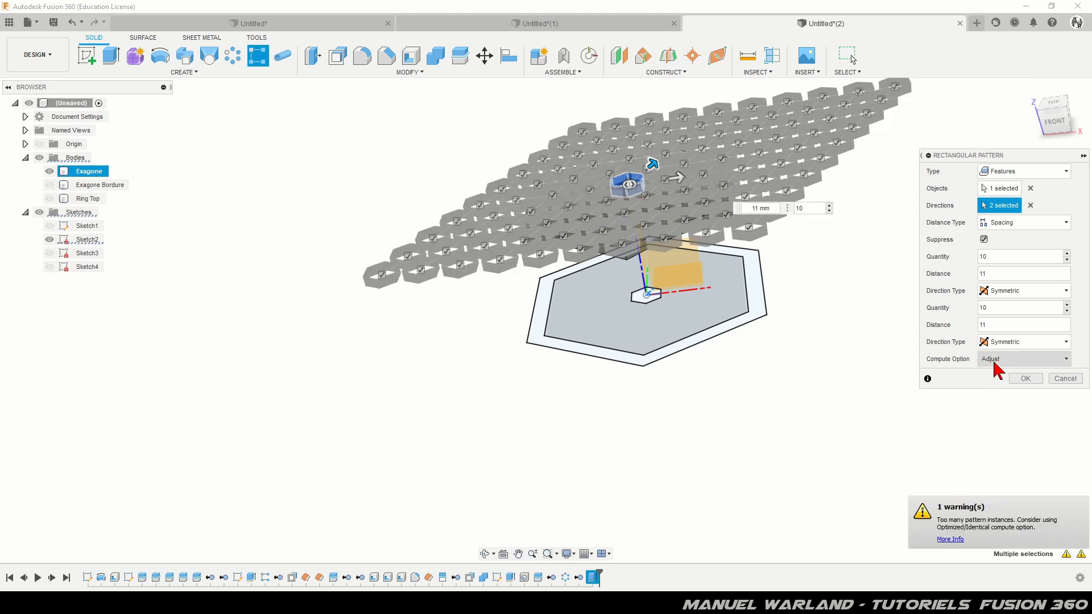
left_click(1025, 379)
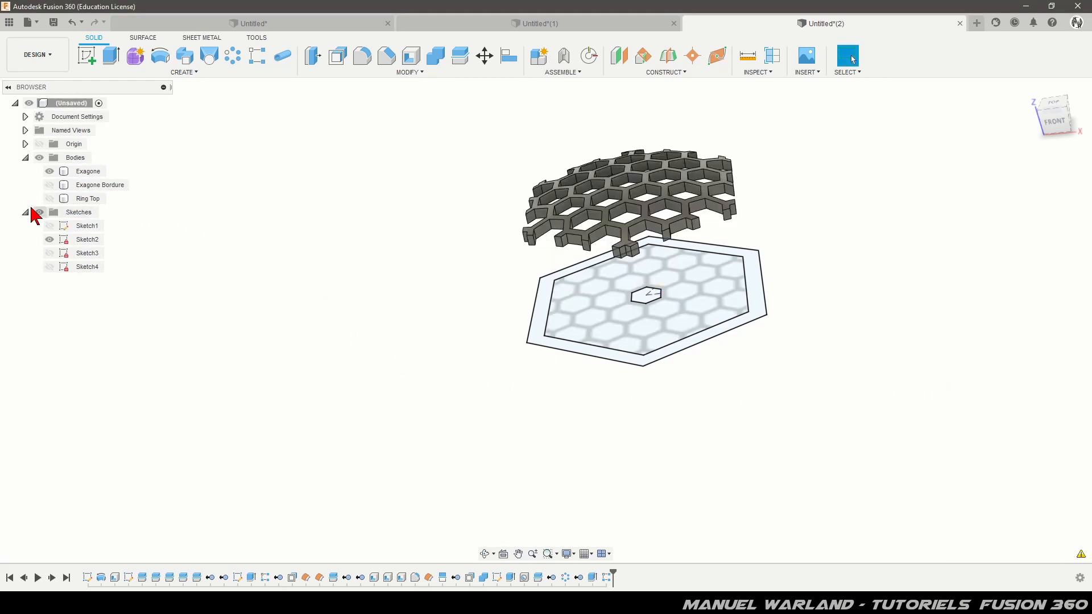
Show the Exagone Bordure body and join it to the Exagone body with Combine.
left_click(53, 186)
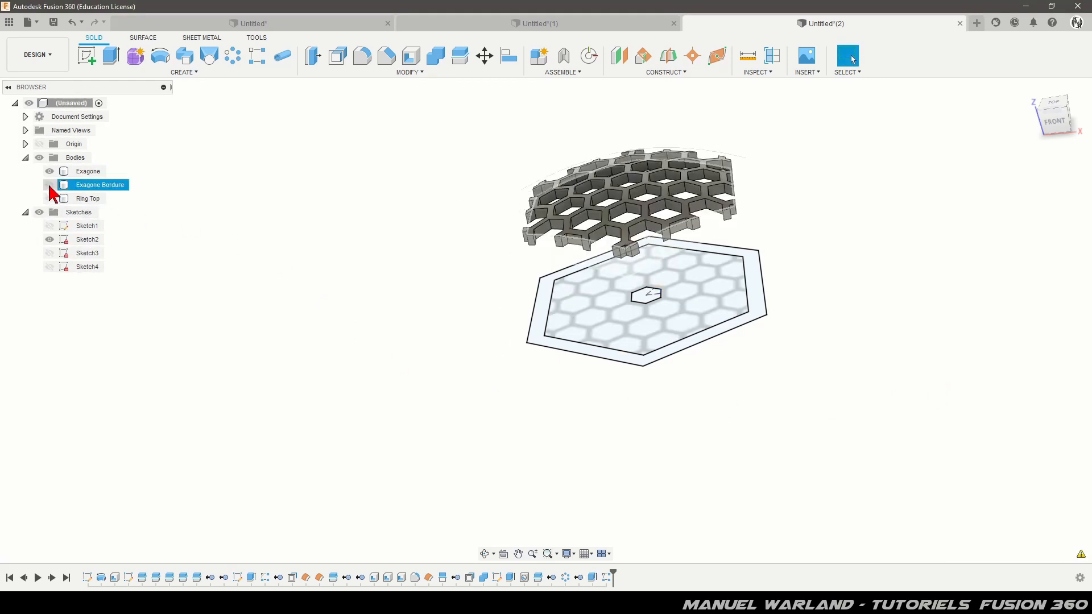
left_click(49, 185)
mouse_move(355, 329)
middle_mouse_down("shift")
mouse_move(395, 373)
mouse_move(336, 321)
mouse_move(358, 344)
middle_mouse_up("shift")
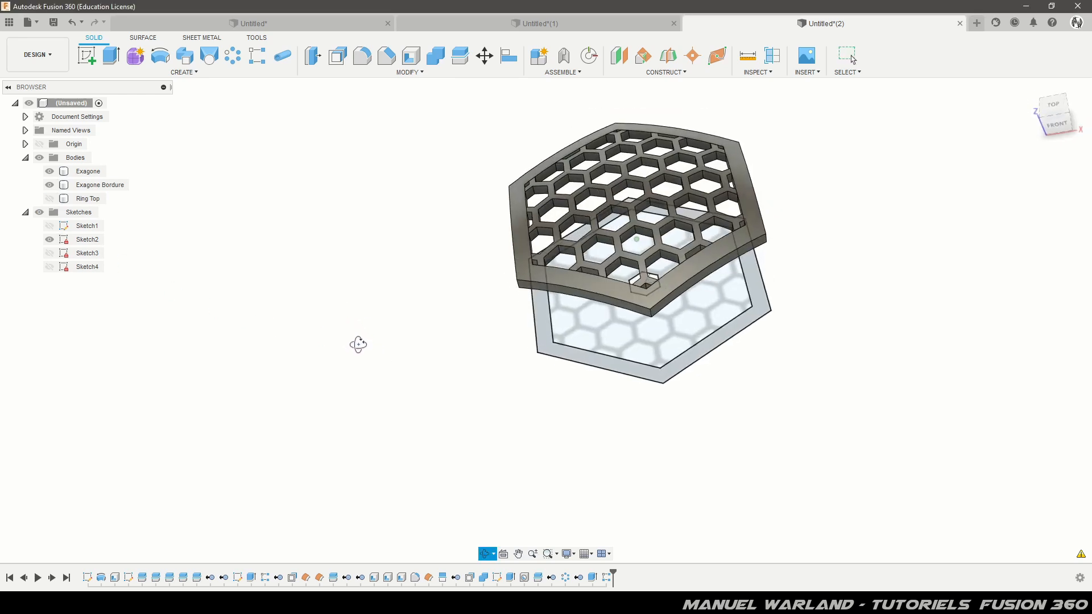
left_click(436, 57)
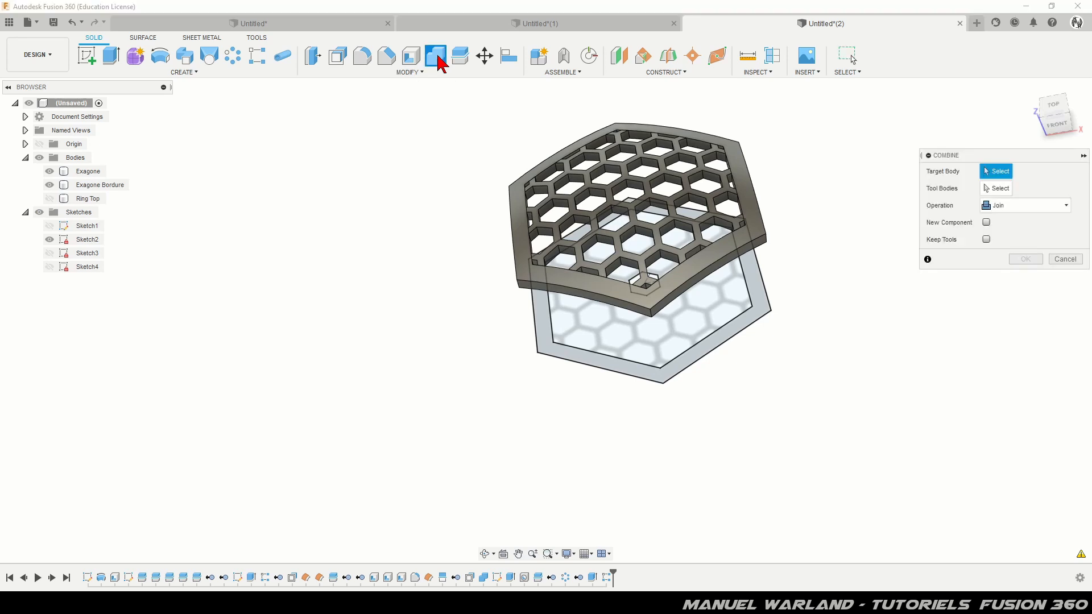
left_click(97, 171)
left_click(96, 186)
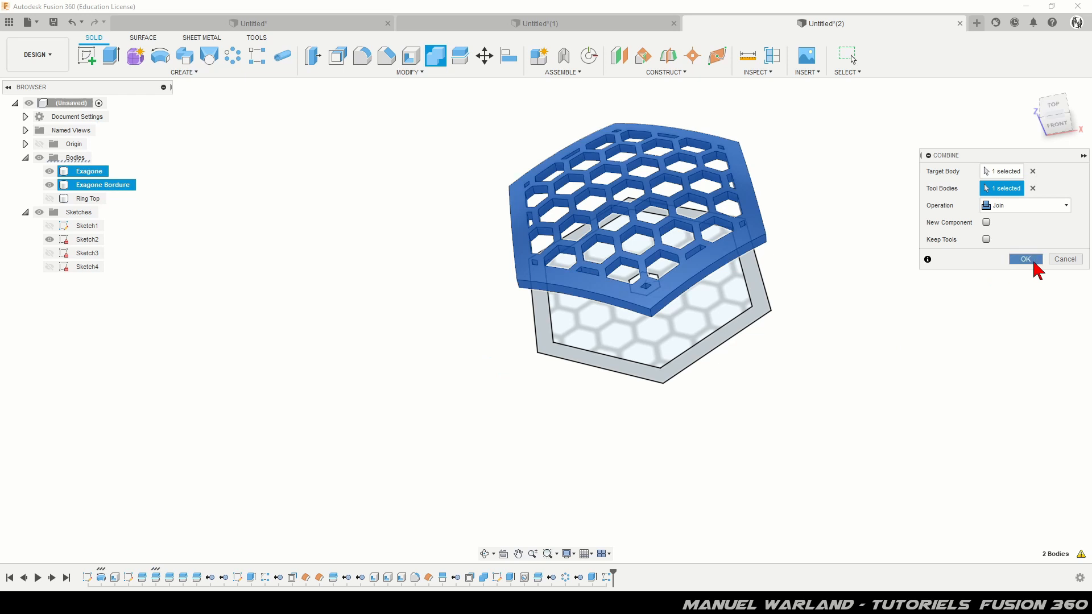
left_click(1026, 259)
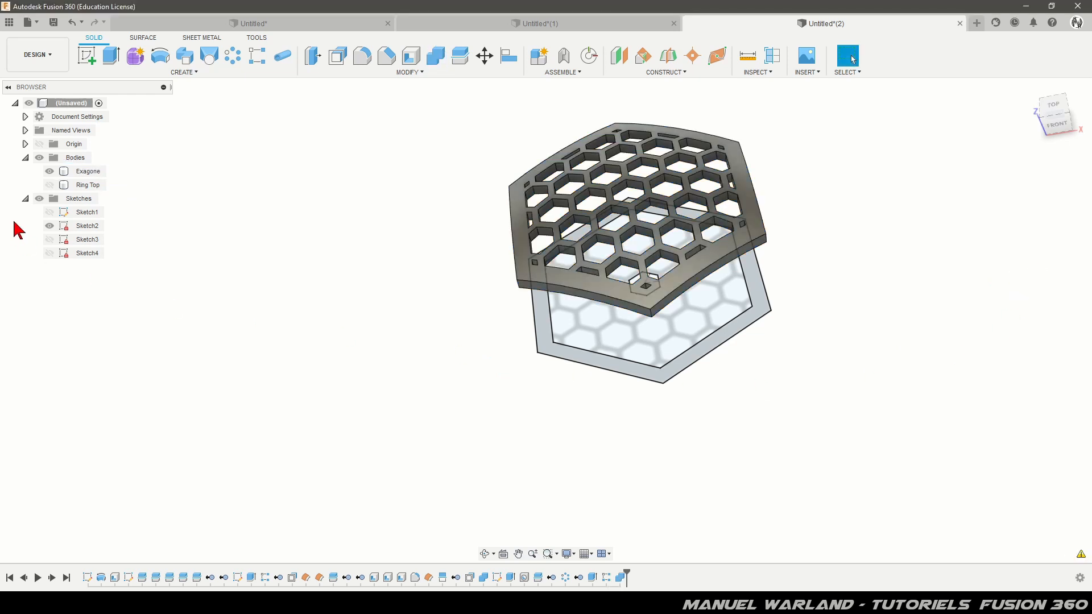
Hide Sketch2 and show the Ring Top body beside the perforated hexagon panel.
left_click(55, 228)
left_click(50, 226)
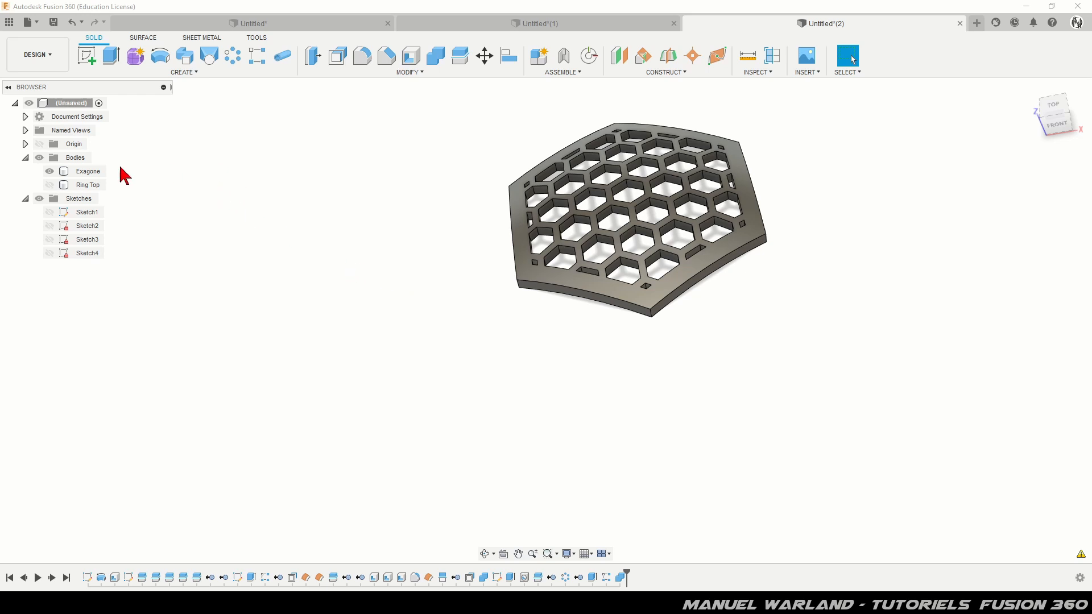
left_click(50, 185)
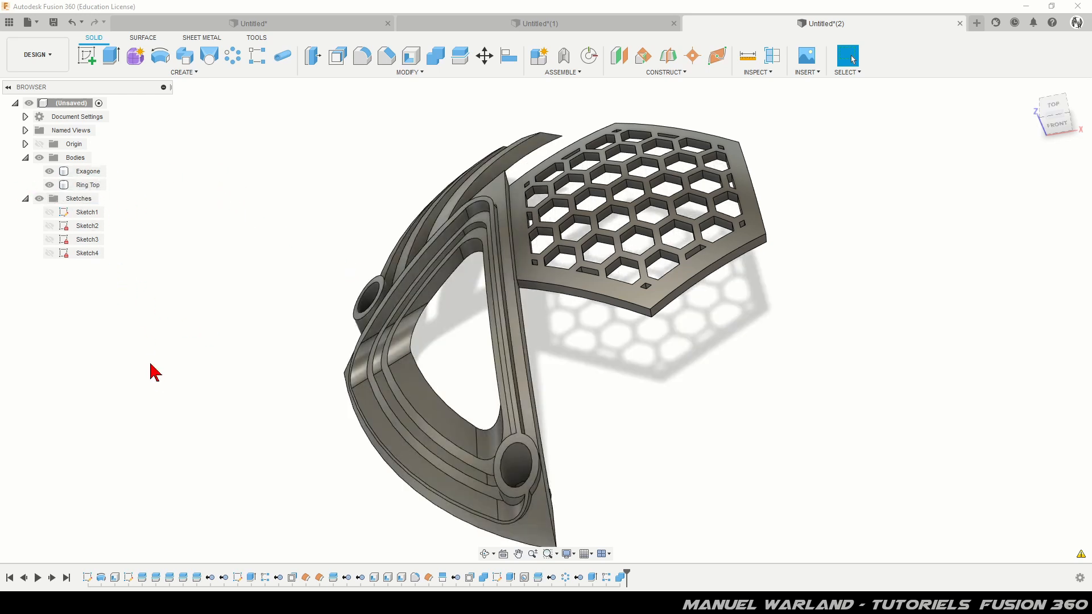
Create a full Circular Pattern of the Ring Top body about the vertical Z axis with quantity 3.
middle_click_drag(207, 375, 233, 364, "shift")
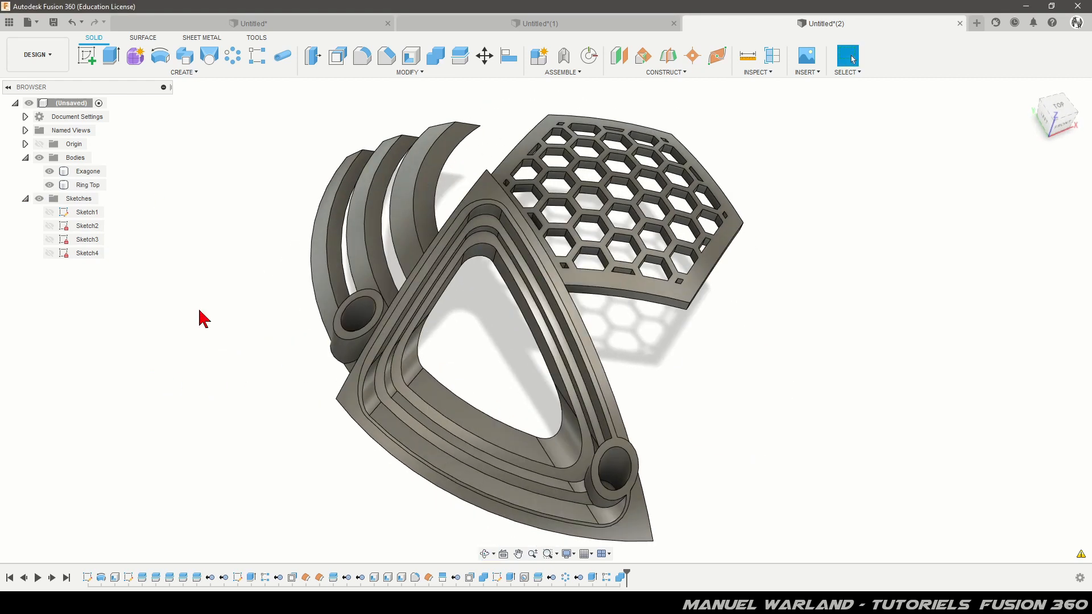
left_click(233, 57)
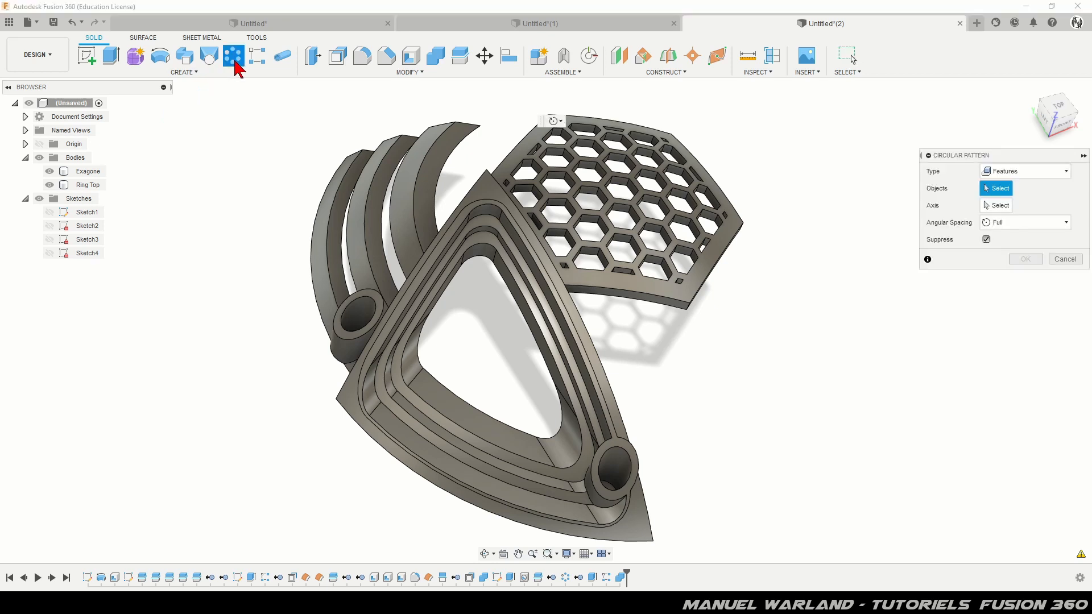
left_click(1030, 171)
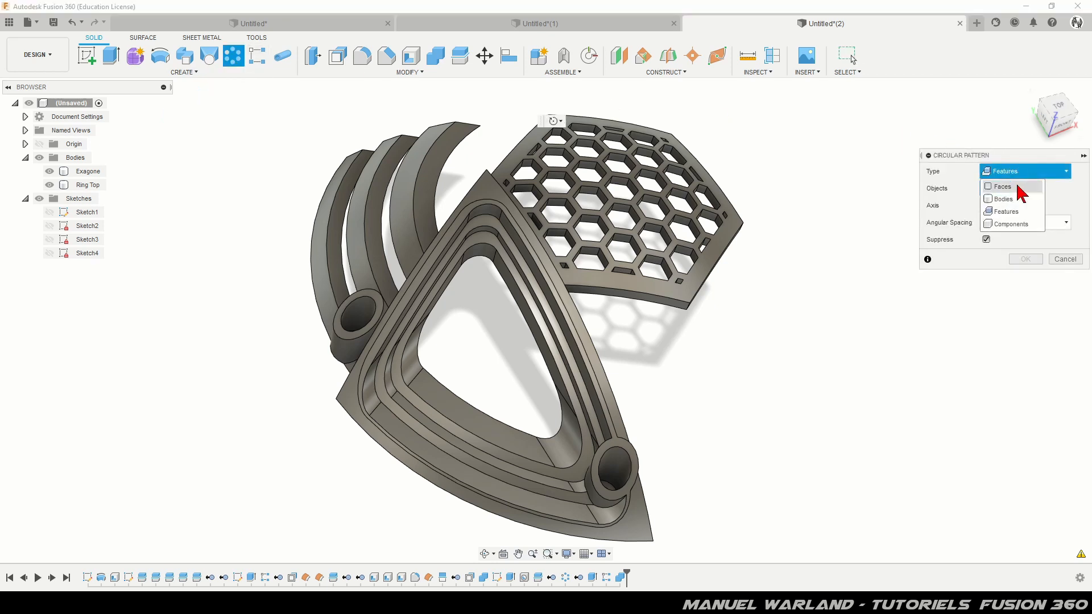
left_click(1018, 199)
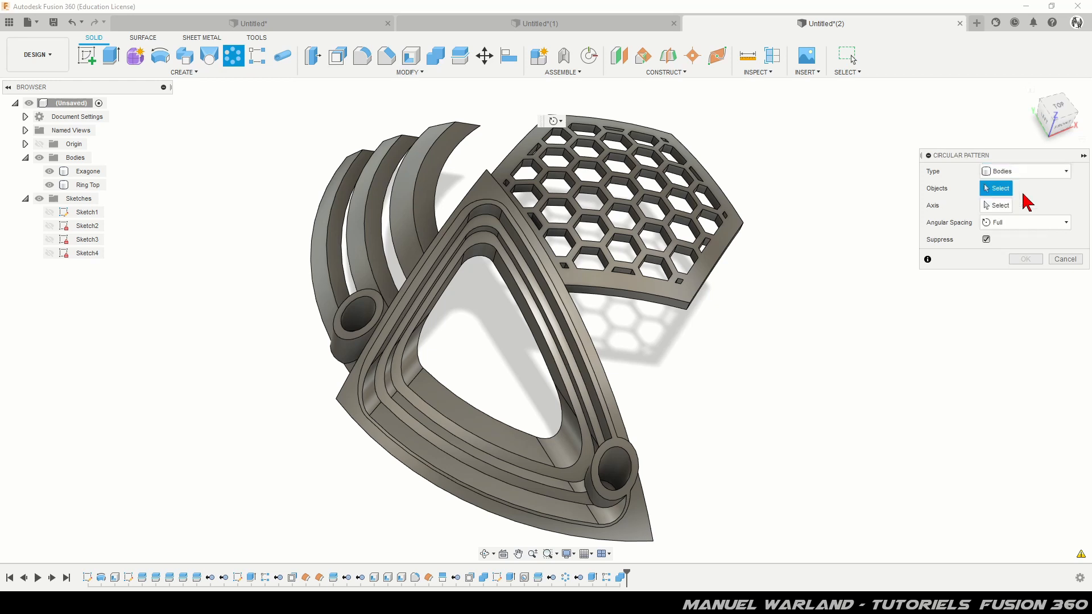
left_click(83, 184)
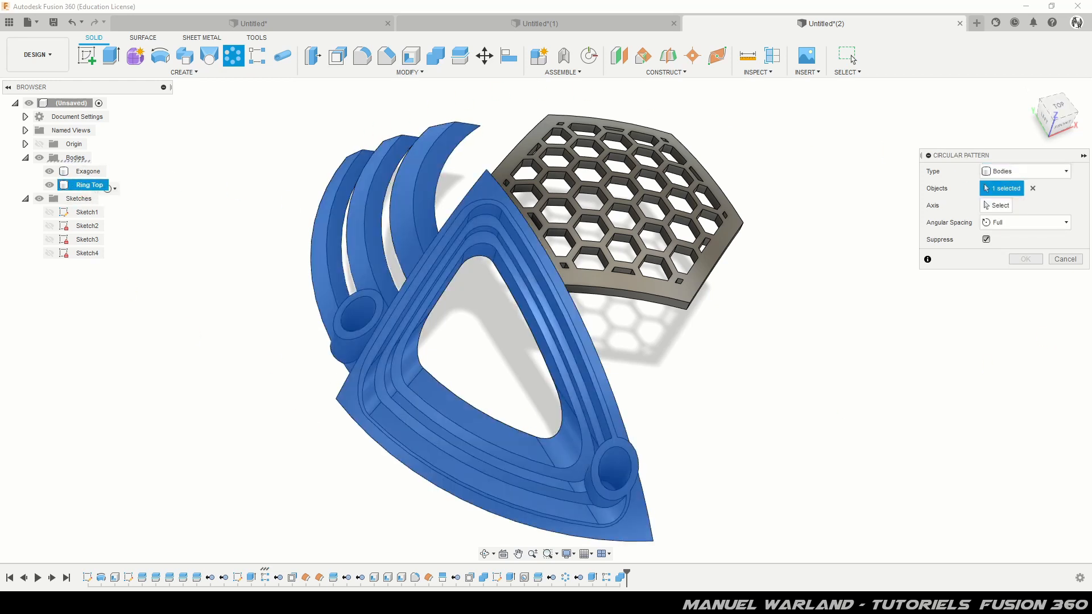
left_click(1009, 203)
middle_click_drag(817, 364, 802, 332, "shift")
left_click(617, 299)
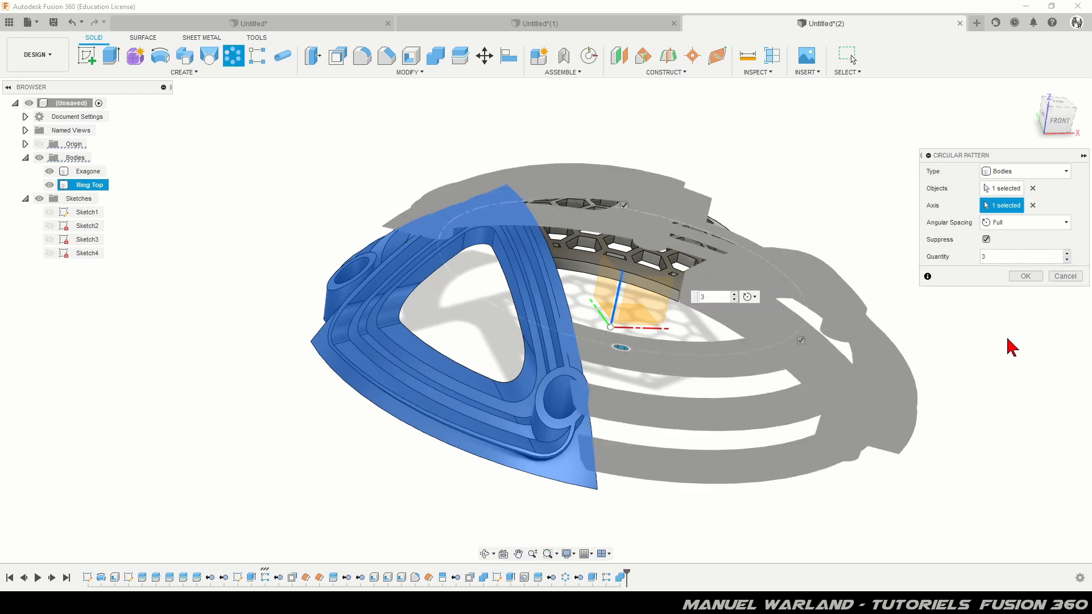
left_click(1025, 276)
Join the three Ring Top bodies to the Exagone target body with Combine.
middle_click_drag(977, 283, 867, 280, "shift")
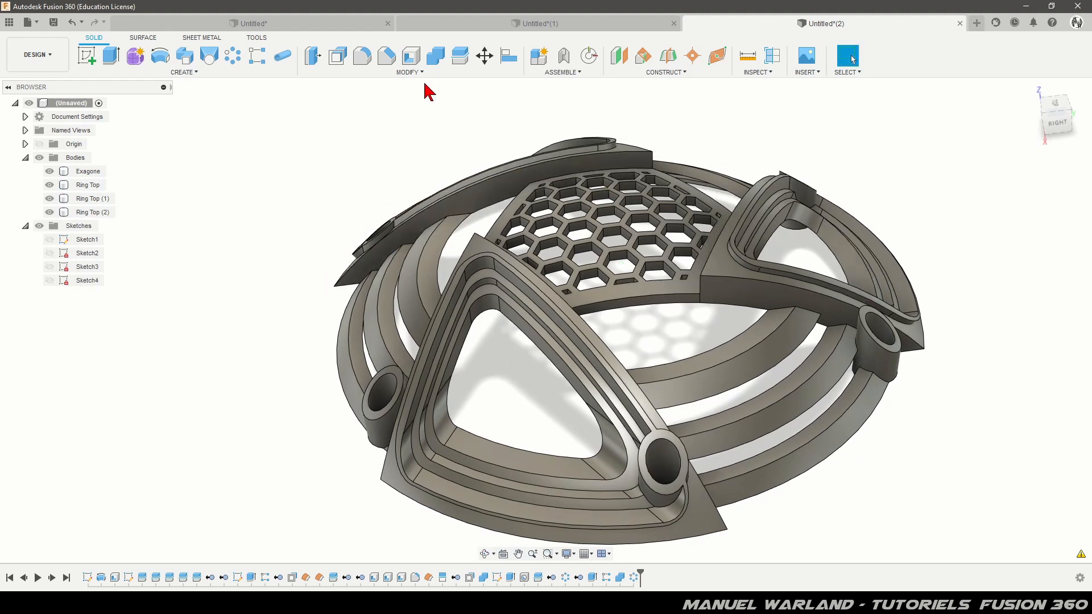
left_click(436, 57)
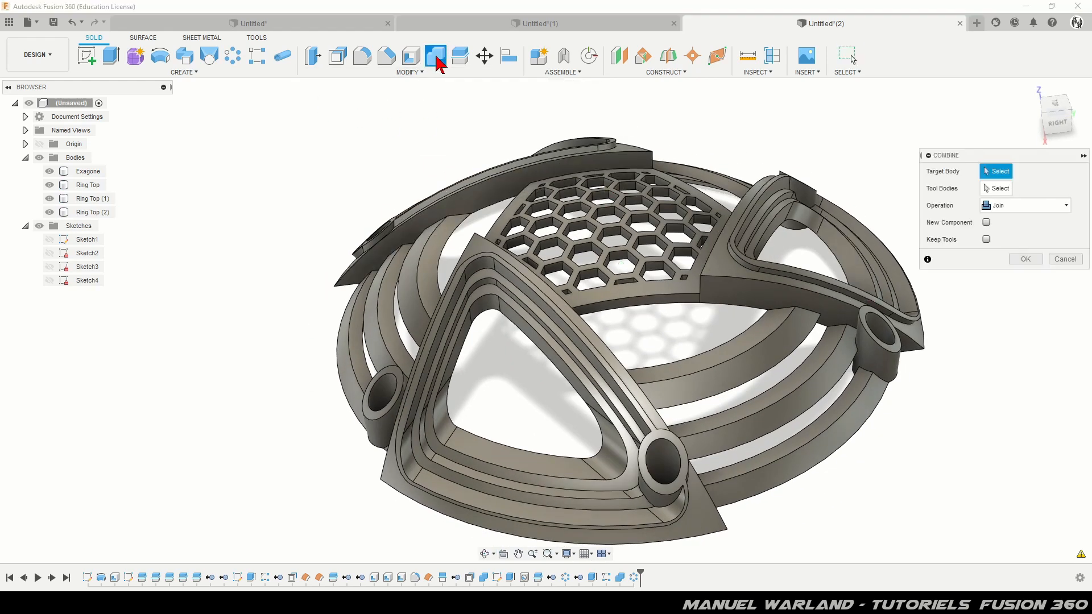
left_click(85, 171)
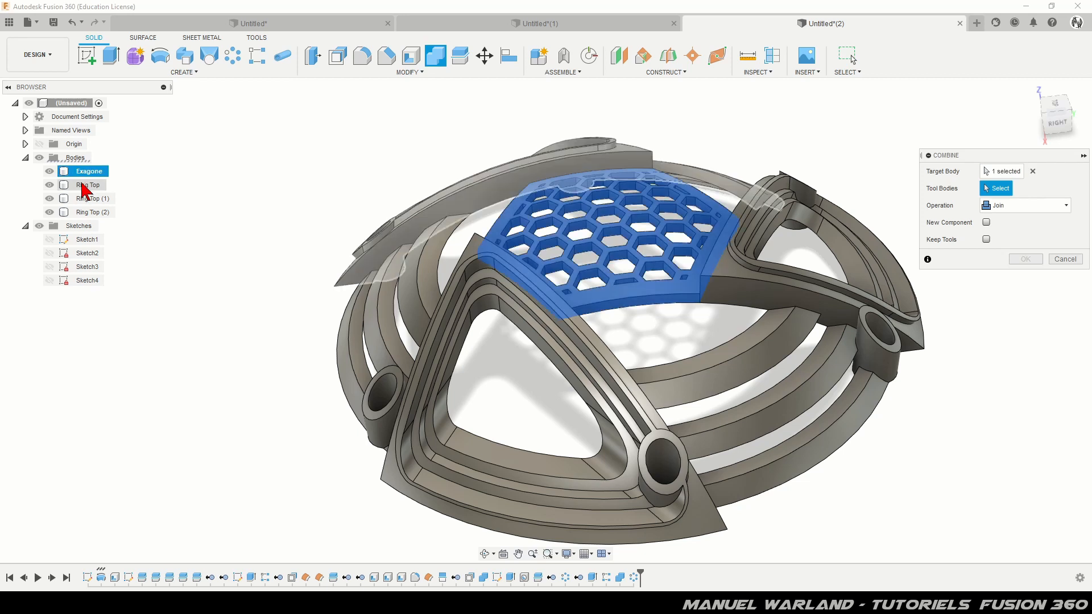
left_click(85, 199)
left_click(81, 213)
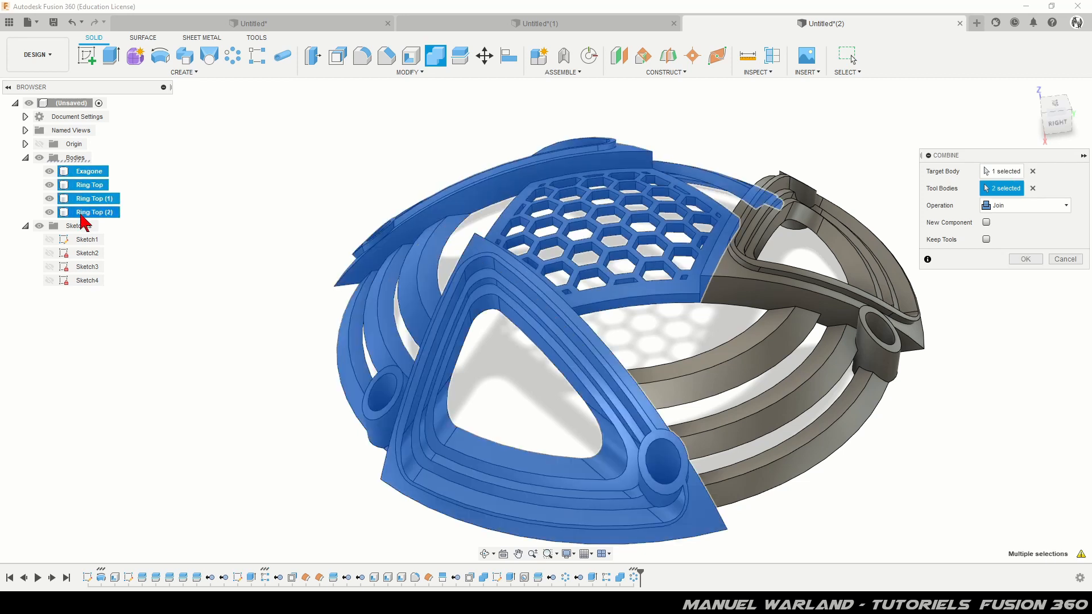
left_click(870, 283)
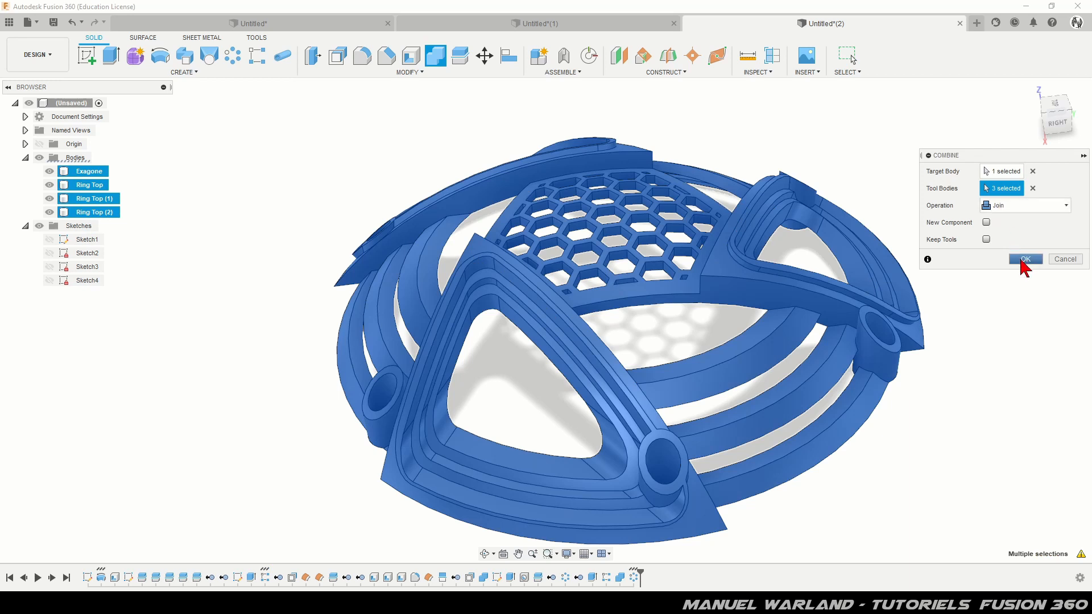
left_click(1023, 261)
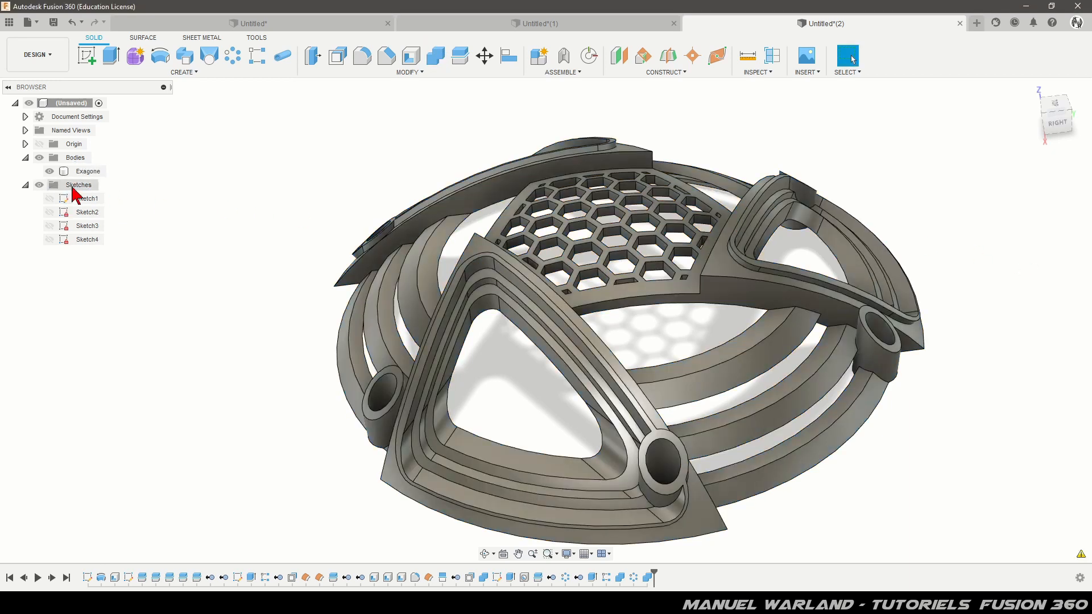
Rename the combined Exagone body as Grille HP.
double_click(83, 171)
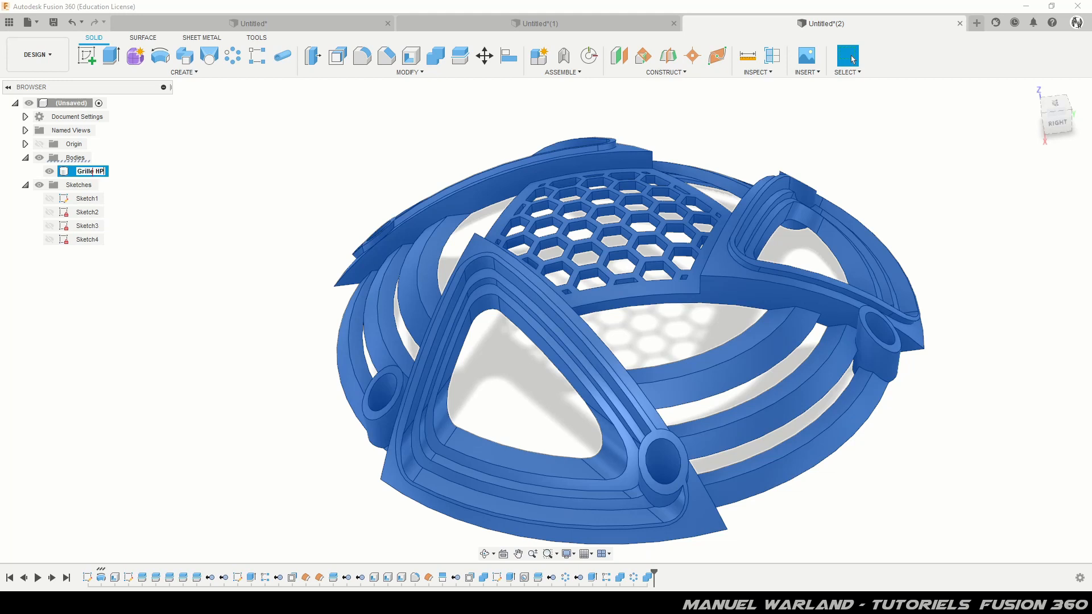
key("Return")
left_click(222, 396)
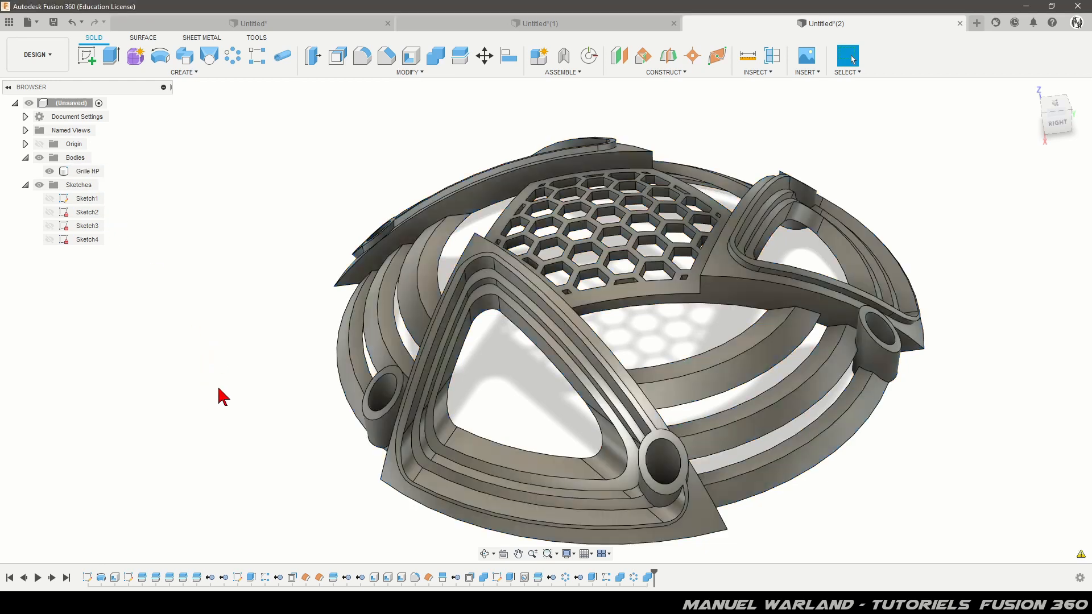
Apply the Paint - Metal Flake (Dark Grey) appearance to the Grille HP body and remove the previous appearance from the design.
left_click(85, 172)
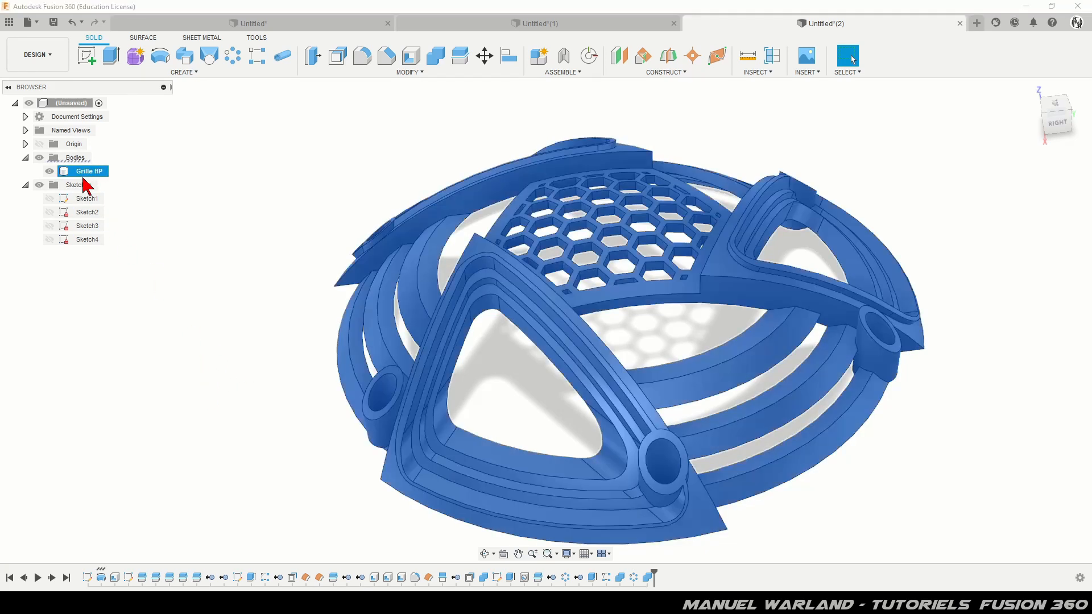
right_click(86, 172)
left_click(128, 252)
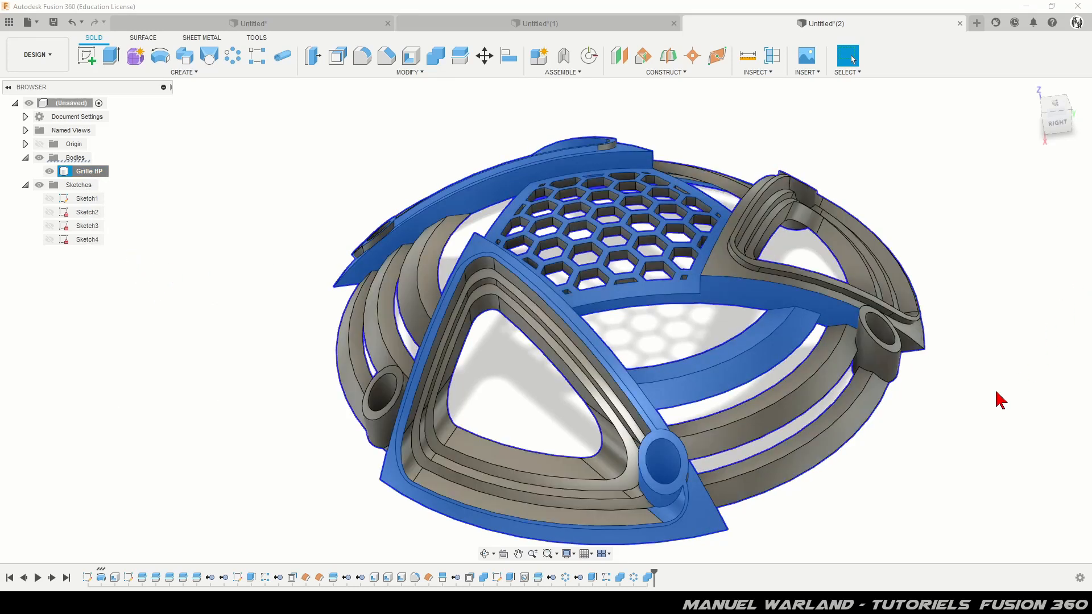
key("a")
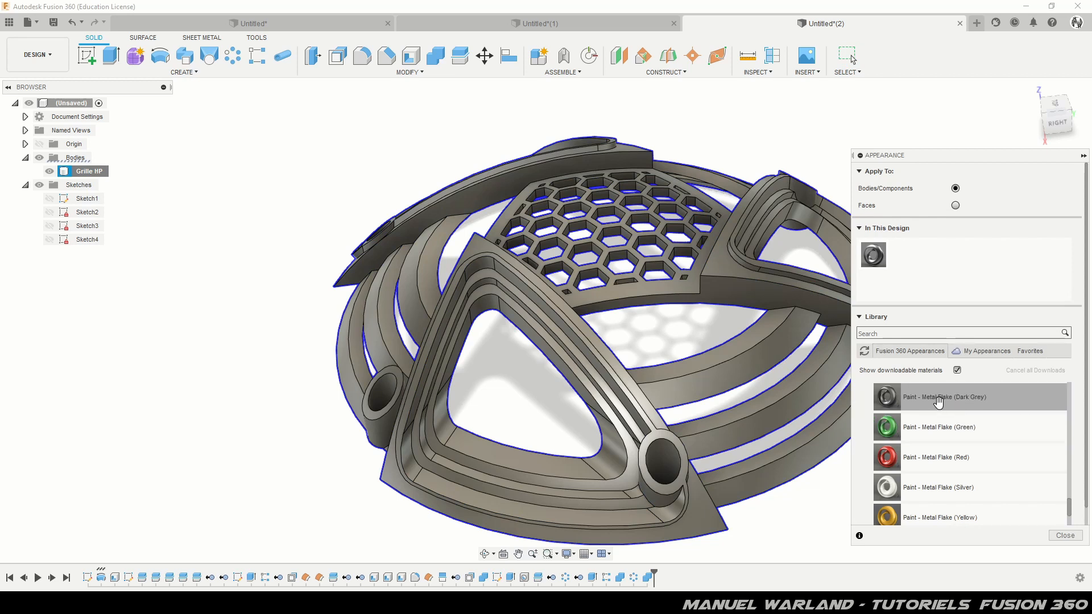
left_click_drag(937, 401, 771, 350)
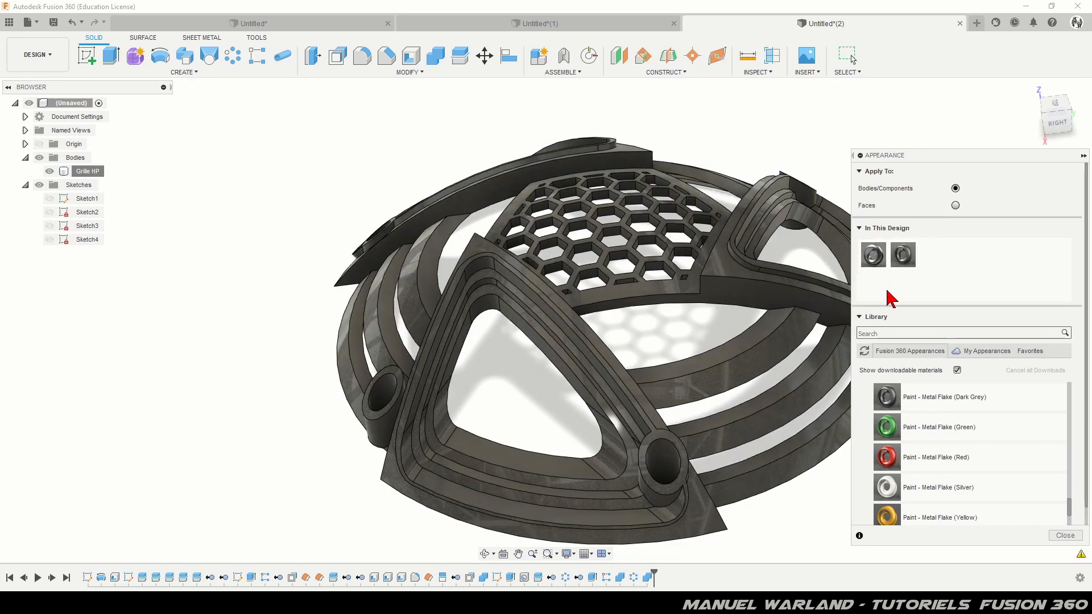
left_click_drag(874, 254, 881, 268)
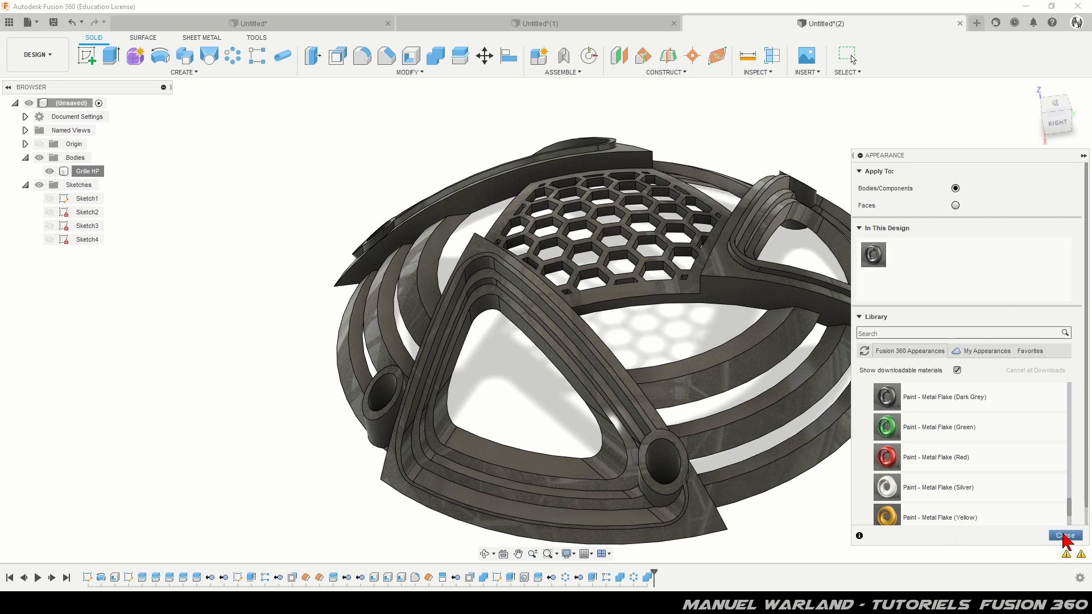
left_click(1064, 535)
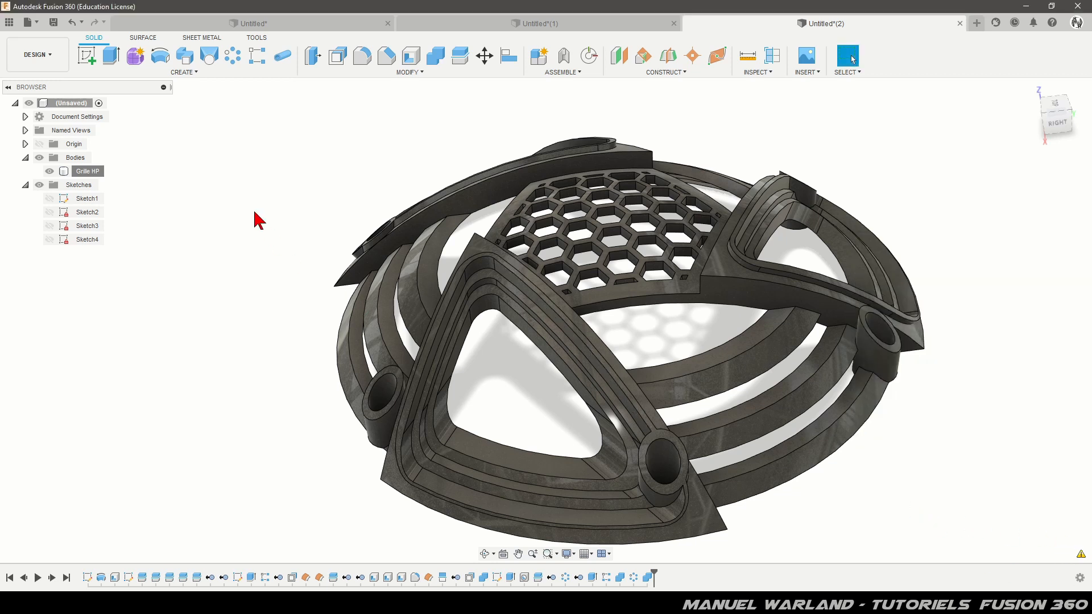
scroll(230, 181, "down", 2)
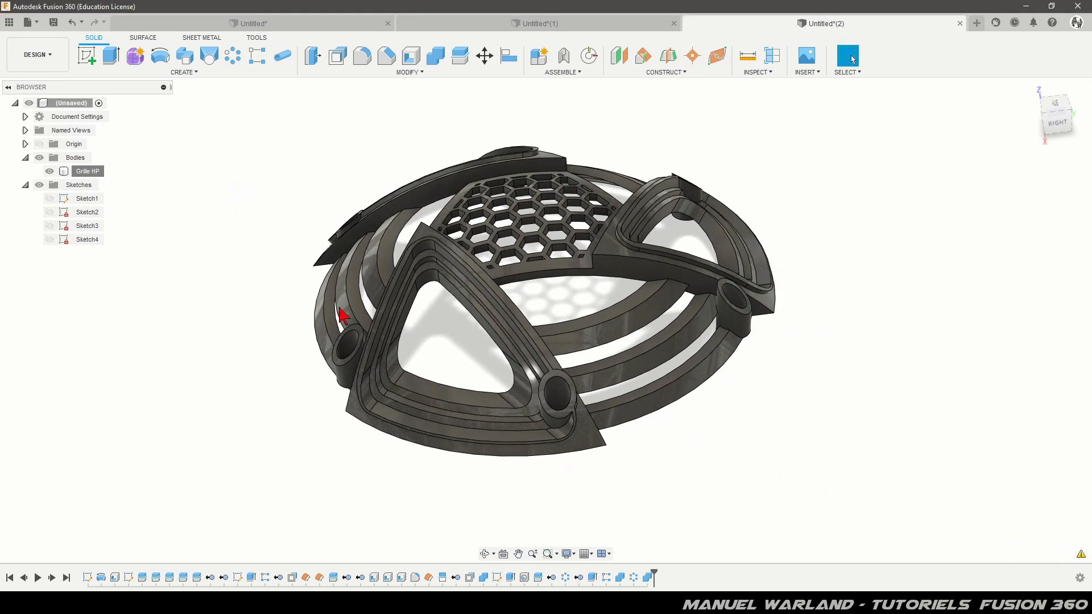
middle_click_drag(343, 315, 234, 329, "shift")
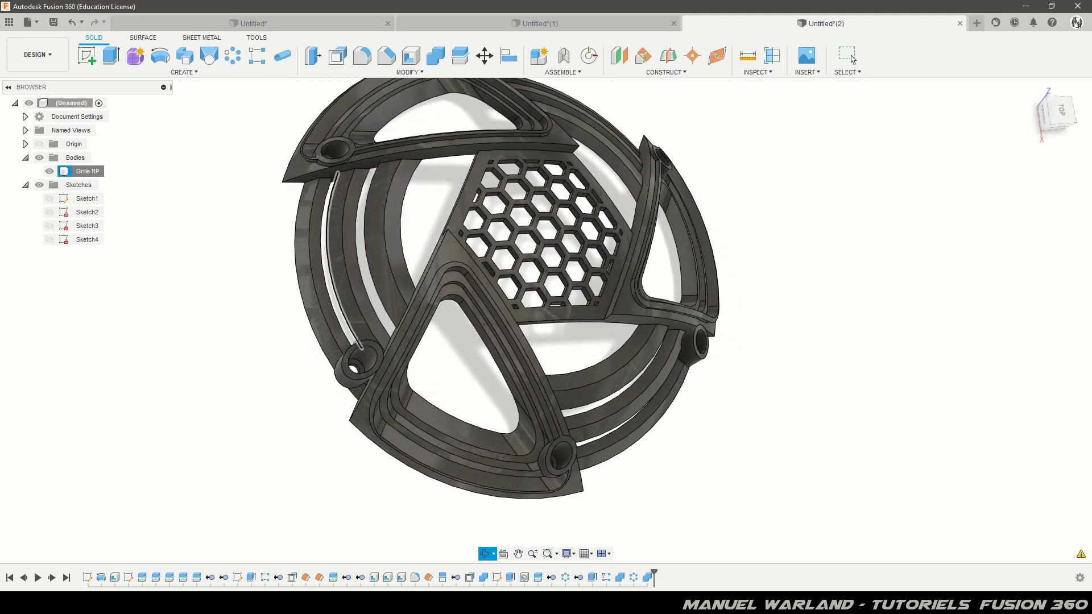
middle_click_drag(360, 344, 395, 299, "shift")
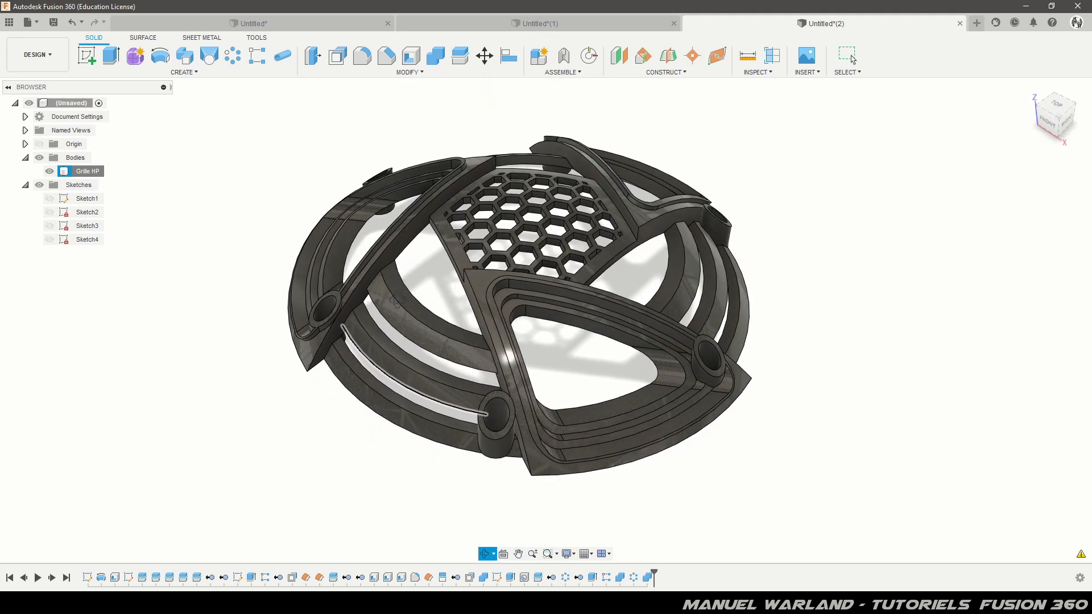
scroll(336, 126, "up", 2)
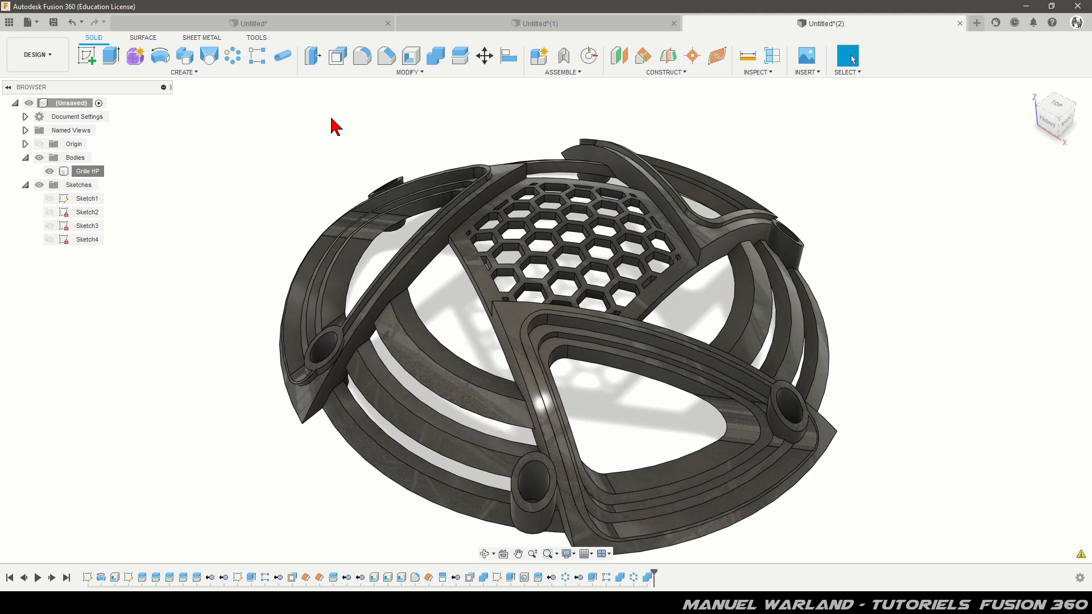